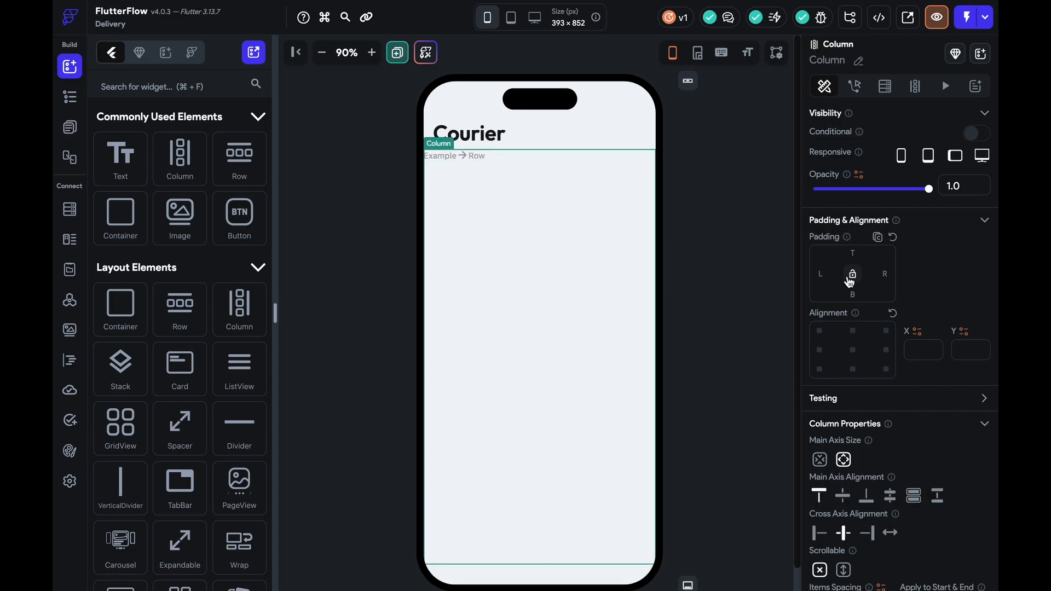
Put a 'Pickup' text at font size 16 into the column's row
{"action": "left_click", "coordinate": [486, 162]}
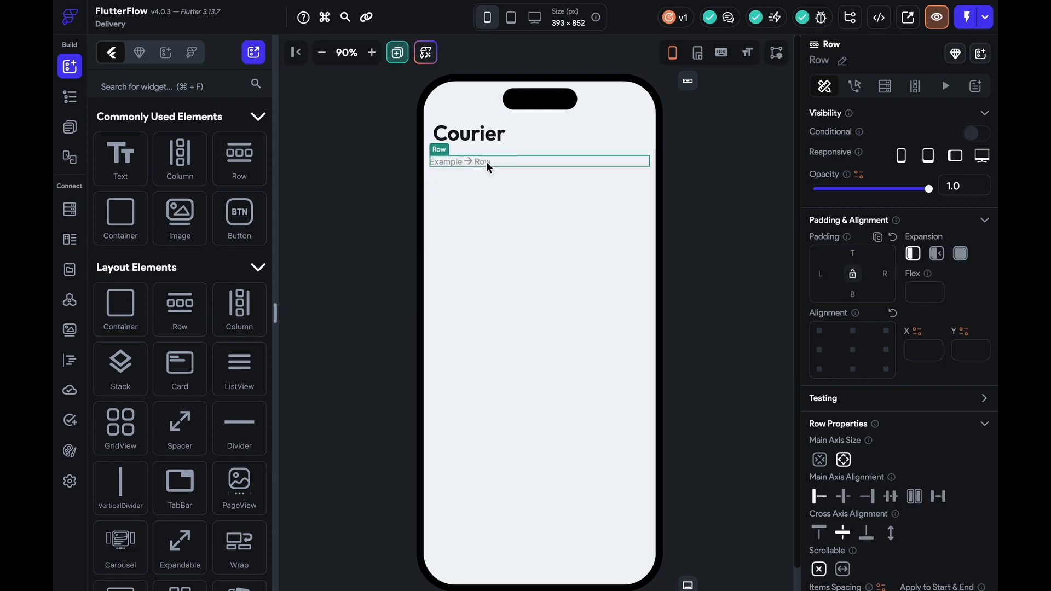
{"action": "left_click_drag", "start_coordinate": [119, 490], "coordinate": [437, 160]}
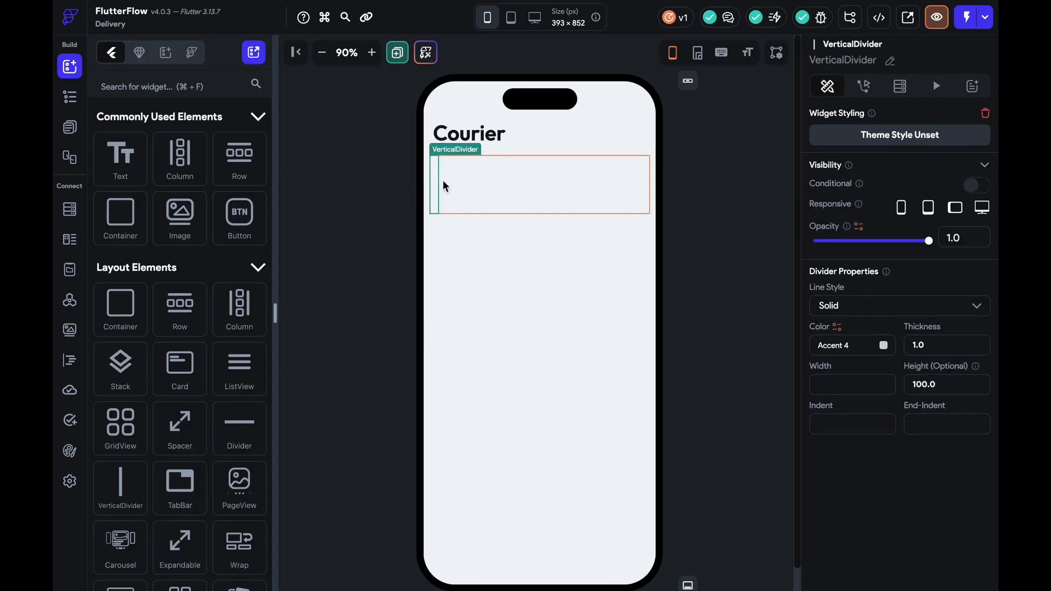
{"action": "key", "text": "Delete"}
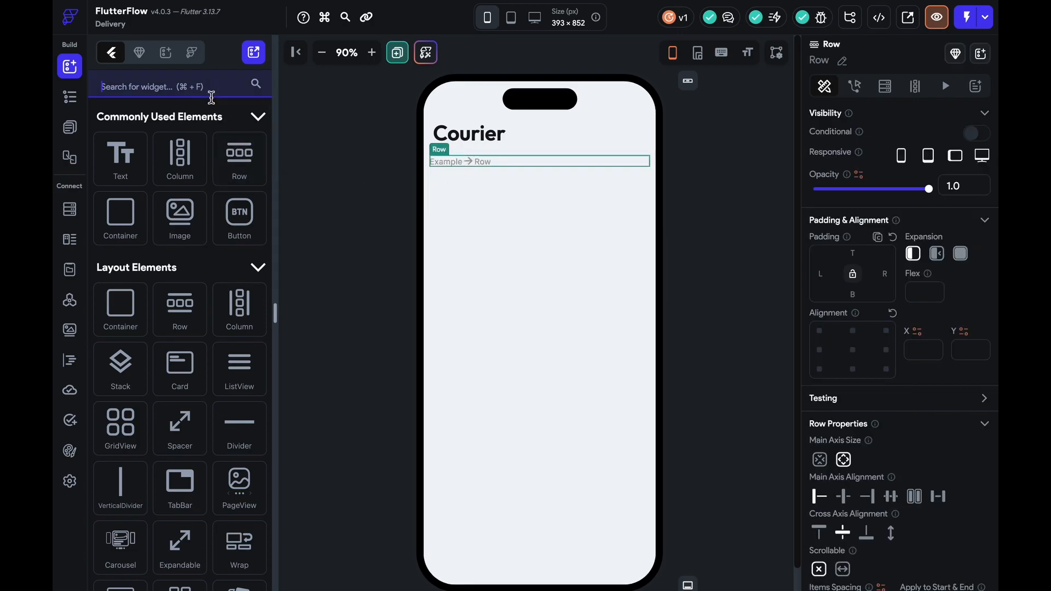
{"action": "left_click_drag", "start_coordinate": [120, 158], "coordinate": [517, 163]}
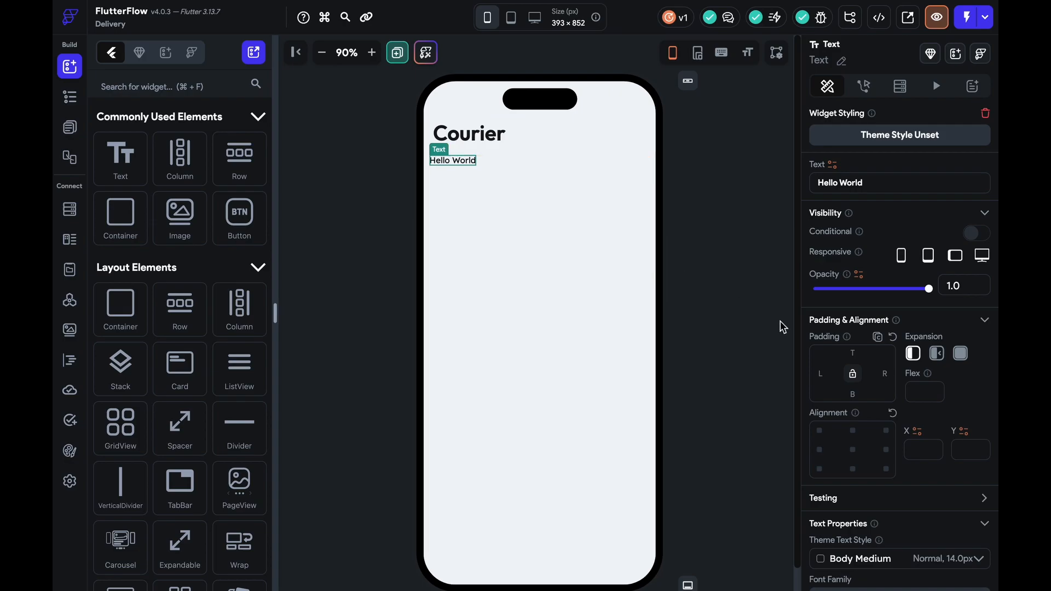
{"action": "scroll", "coordinate": [891, 499], "scroll_direction": "down", "scroll_amount": 3}
{"action": "left_click", "coordinate": [709, 418]}
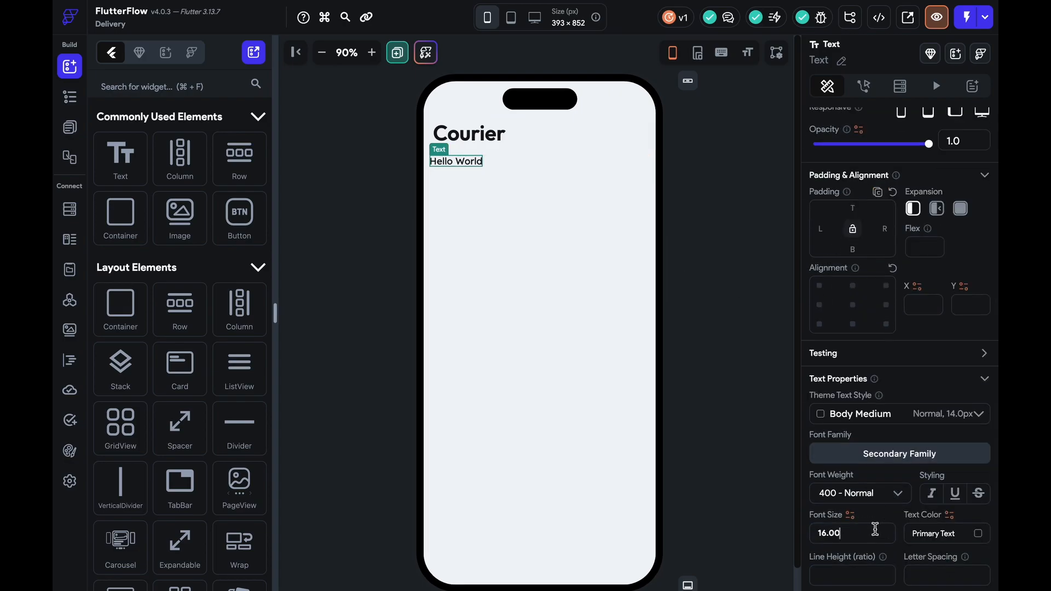
{"action": "left_click", "coordinate": [481, 165]}
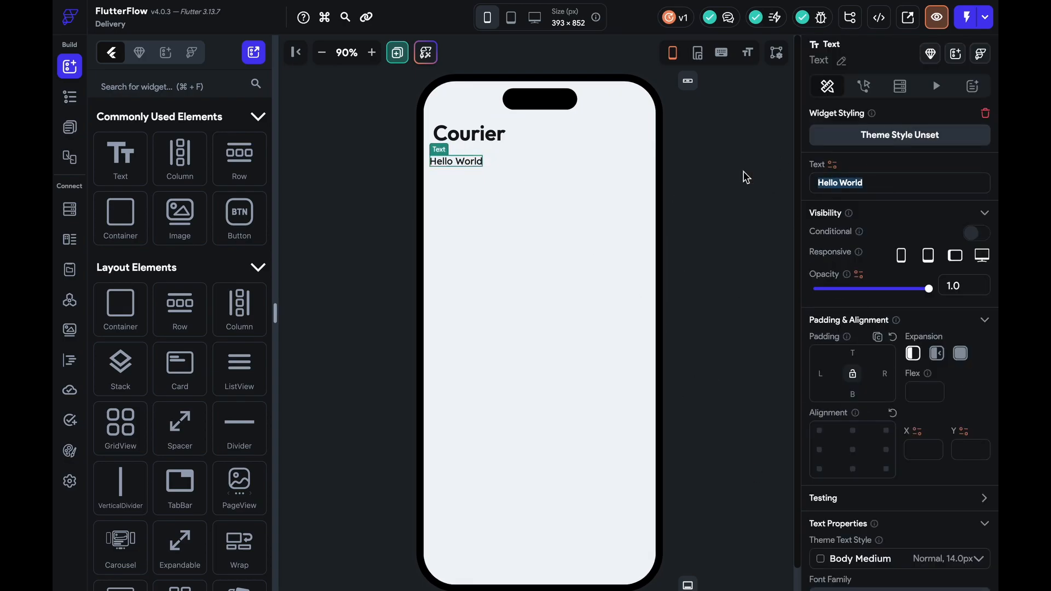
{"action": "type", "text": "Pickup"}
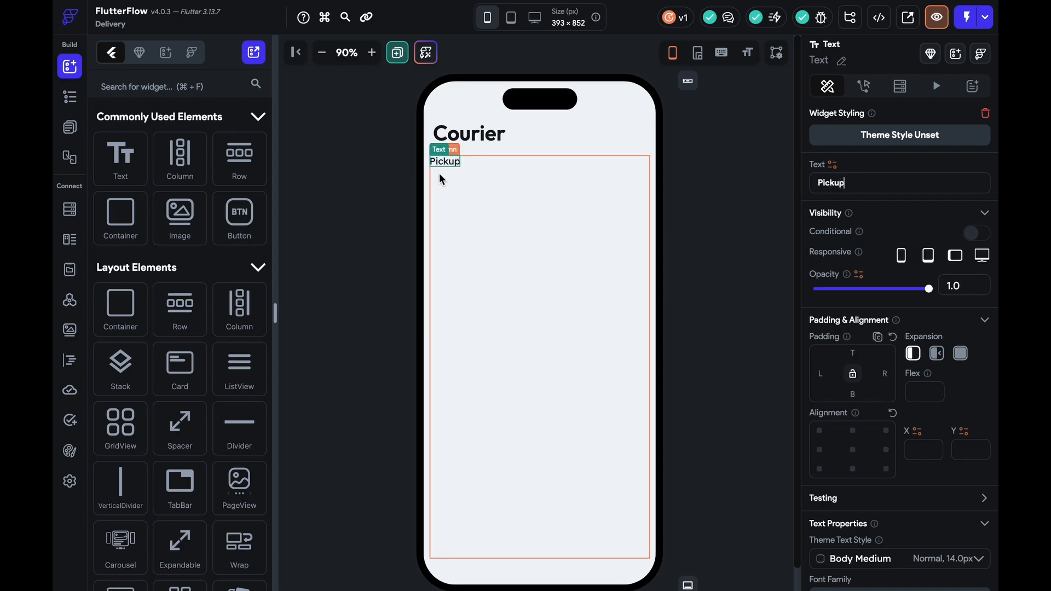
Duplicate the Pickup row and give the column 10 padding and 10 items spacing
{"action": "left_click", "coordinate": [468, 161]}
{"action": "key", "text": "super+d"}
{"action": "left_click", "coordinate": [517, 219]}
{"action": "scroll", "coordinate": [837, 520], "scroll_direction": "down", "scroll_amount": 3}
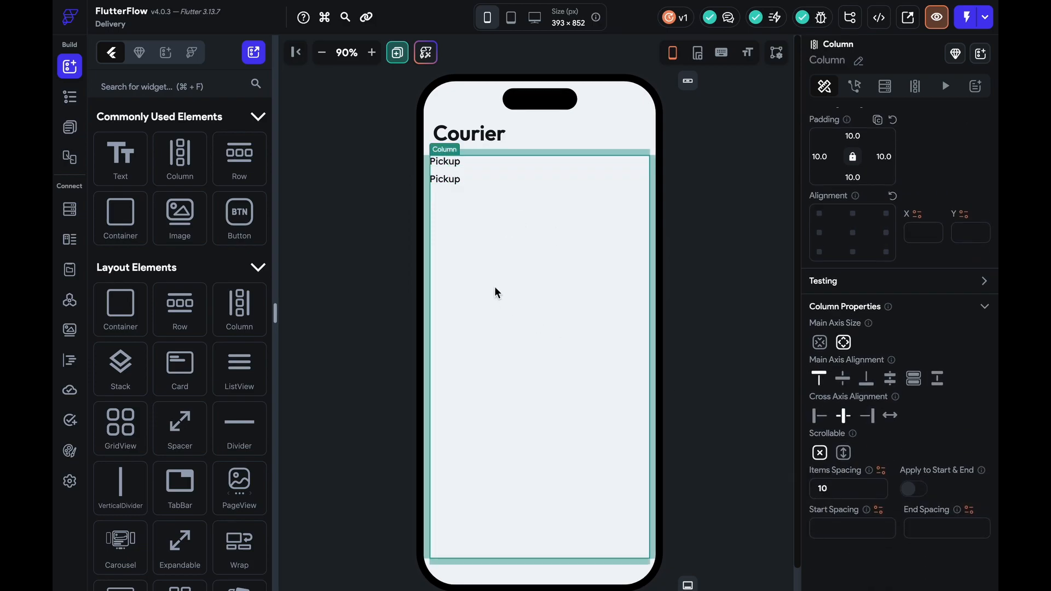
Delete the second Pickup text and add a vertical divider and a TextField to that row
{"action": "left_click", "coordinate": [443, 182]}
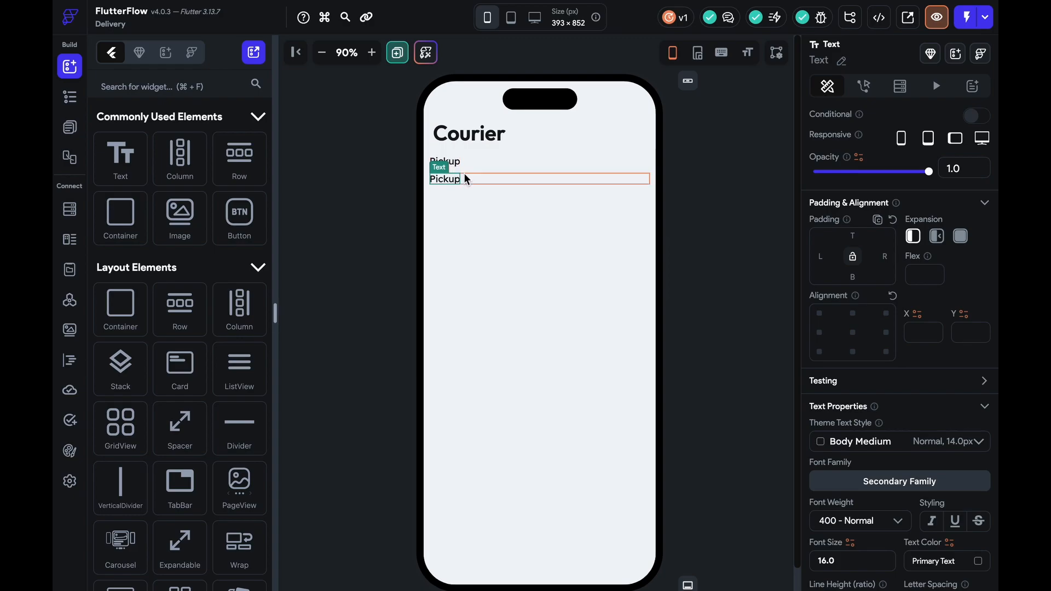
{"action": "key", "text": "Delete"}
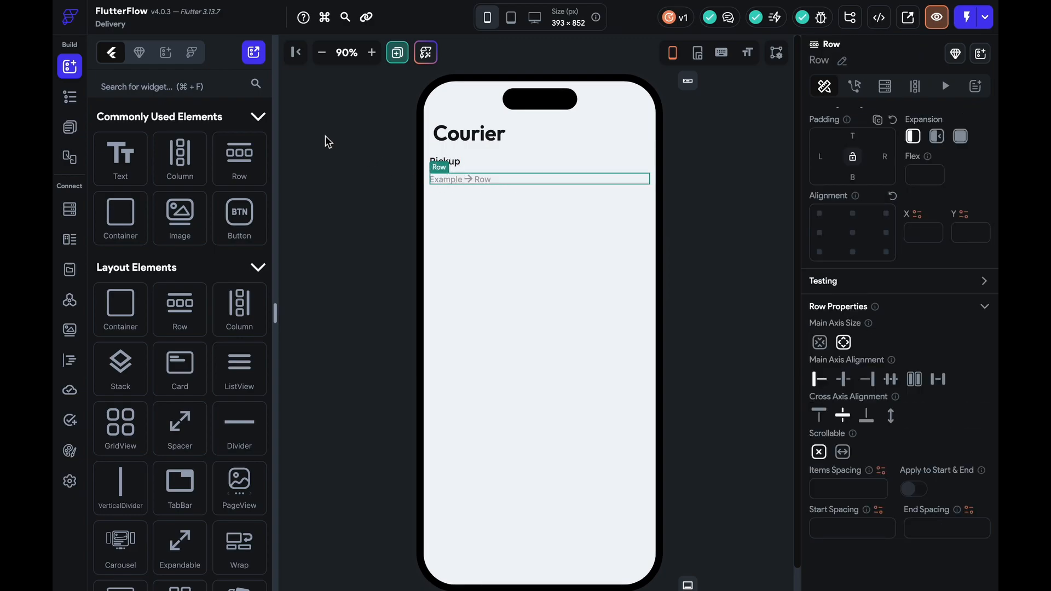
{"action": "left_click_drag", "start_coordinate": [136, 476], "coordinate": [450, 192]}
{"action": "key", "text": "Delete"}
{"action": "left_click", "coordinate": [664, 244]}
{"action": "left_click", "coordinate": [532, 212]}
{"action": "left_click", "coordinate": [166, 86]}
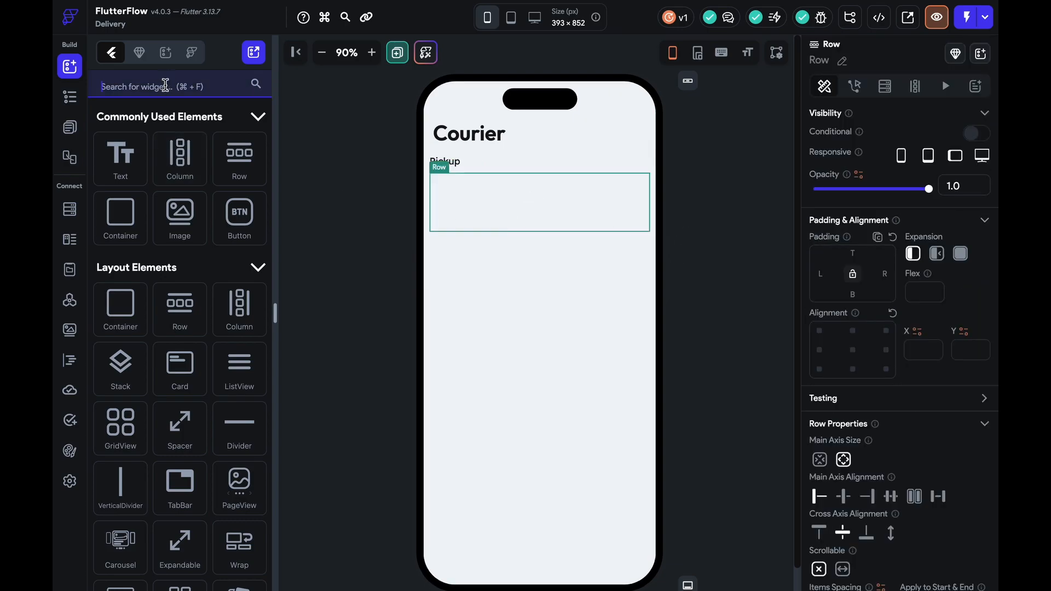
{"action": "type", "text": "text"}
{"action": "left_click_drag", "start_coordinate": [123, 366], "coordinate": [495, 201]}
Switch the new text field's input border type to Outline
{"action": "left_click", "coordinate": [696, 294]}
{"action": "left_click", "coordinate": [635, 204]}
{"action": "scroll", "coordinate": [898, 398], "scroll_direction": "down", "scroll_amount": 15}
{"action": "scroll", "coordinate": [898, 398], "scroll_direction": "up", "scroll_amount": 2}
{"action": "scroll", "coordinate": [898, 398], "scroll_direction": "down", "scroll_amount": 5}
{"action": "scroll", "coordinate": [901, 376], "scroll_direction": "up", "scroll_amount": 10}
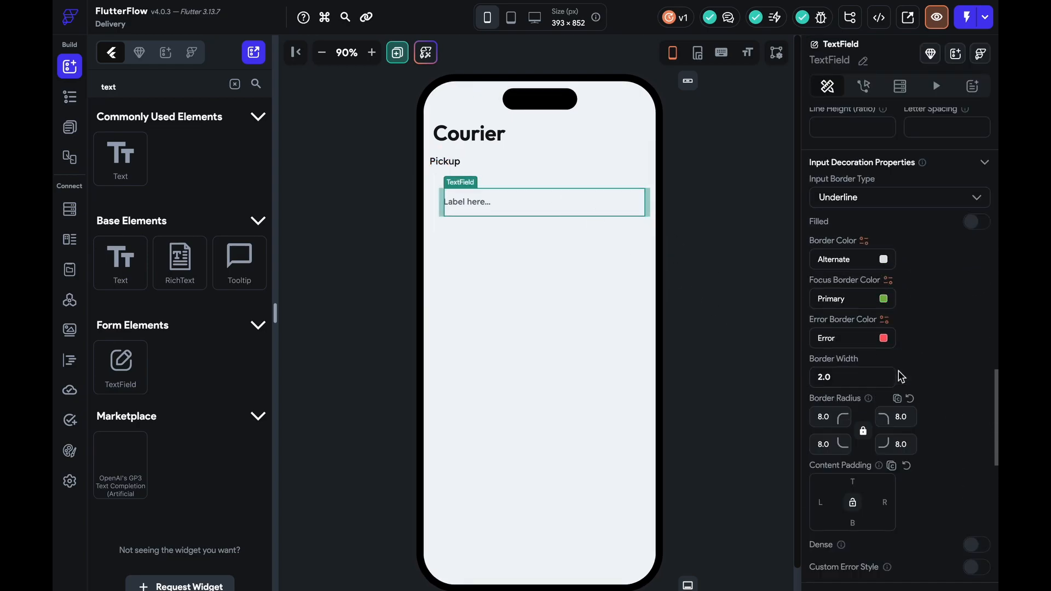
{"action": "scroll", "coordinate": [901, 377], "scroll_direction": "up", "scroll_amount": 2}
{"action": "left_click", "coordinate": [906, 316]}
{"action": "left_click", "coordinate": [869, 347]}
{"action": "left_click", "coordinate": [734, 284]}
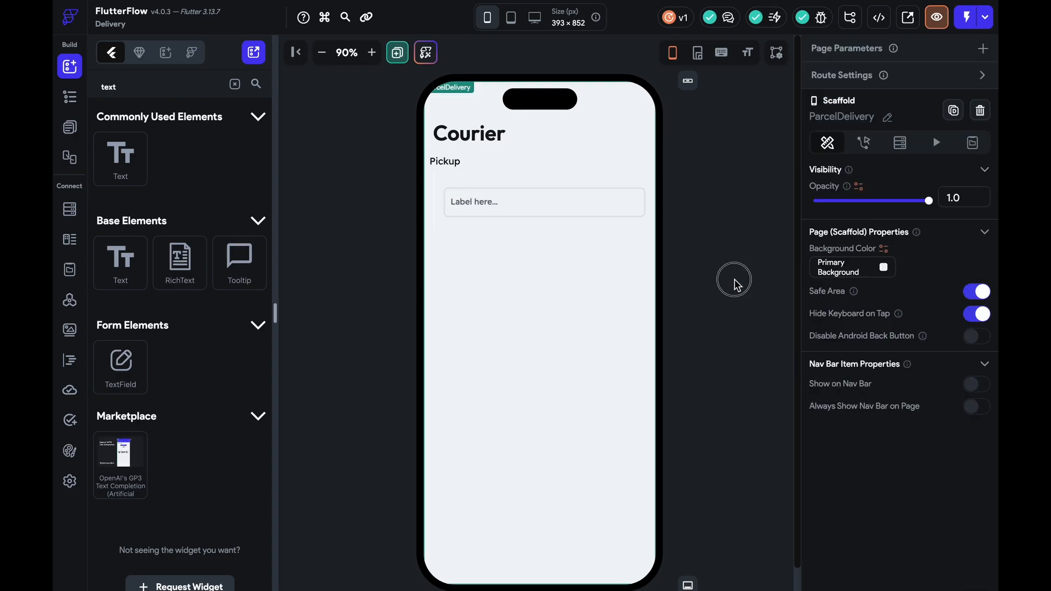
{"action": "left_click", "coordinate": [537, 214]}
{"action": "scroll", "coordinate": [872, 348], "scroll_direction": "down", "scroll_amount": 8}
{"action": "scroll", "coordinate": [871, 348], "scroll_direction": "down", "scroll_amount": 6}
{"action": "scroll", "coordinate": [872, 347], "scroll_direction": "down", "scroll_amount": 7}
{"action": "scroll", "coordinate": [872, 347], "scroll_direction": "up", "scroll_amount": 18}
{"action": "scroll", "coordinate": [871, 347], "scroll_direction": "down", "scroll_amount": 12}
{"action": "scroll", "coordinate": [870, 344], "scroll_direction": "up", "scroll_amount": 4}
{"action": "scroll", "coordinate": [920, 352], "scroll_direction": "up", "scroll_amount": 4}
Set the text field's border colour to Secondary Text
{"action": "left_click", "coordinate": [884, 166]}
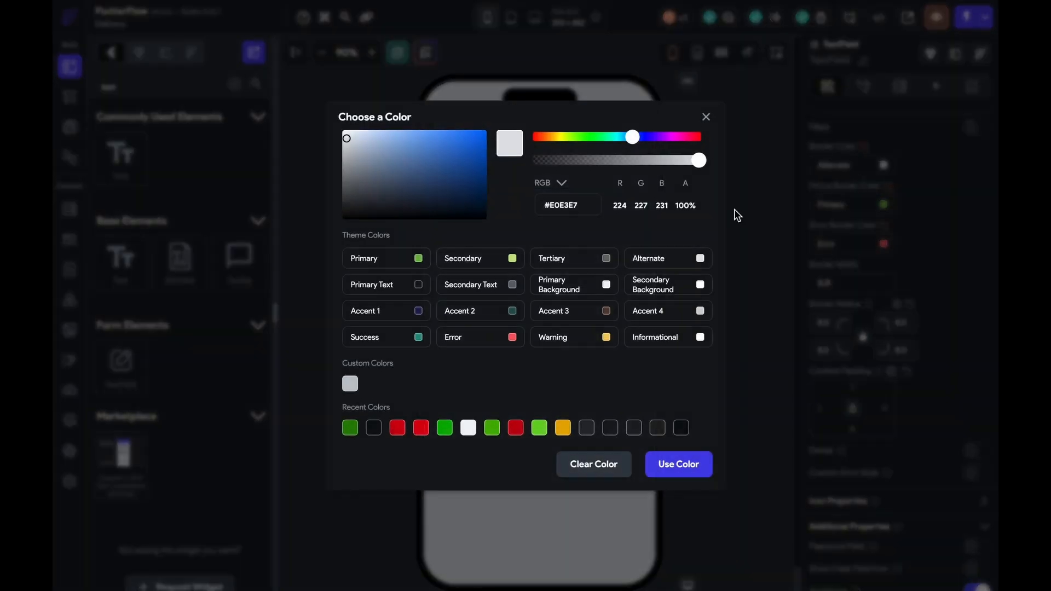
{"action": "left_click", "coordinate": [518, 288]}
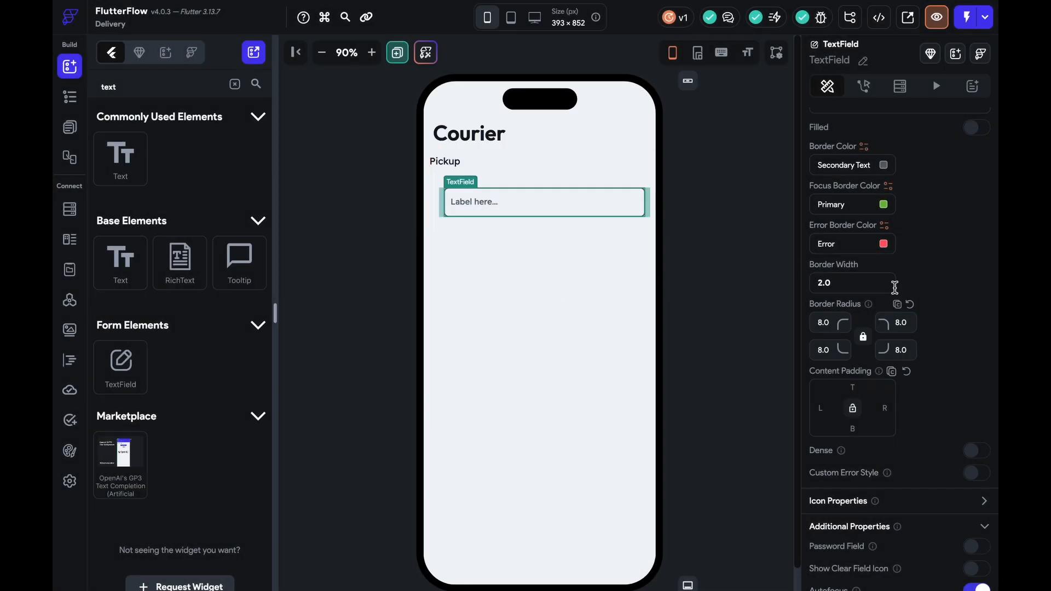
{"action": "scroll", "coordinate": [894, 288], "scroll_direction": "up", "scroll_amount": 10}
{"action": "scroll", "coordinate": [898, 293], "scroll_direction": "up", "scroll_amount": 5}
{"action": "scroll", "coordinate": [898, 293], "scroll_direction": "down", "scroll_amount": 15}
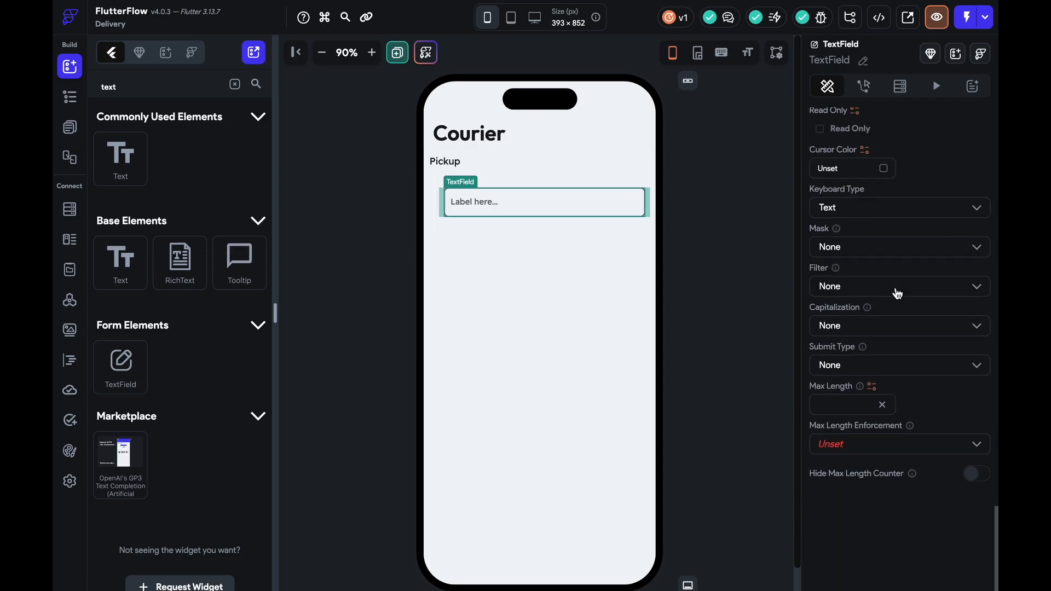
{"action": "scroll", "coordinate": [895, 294], "scroll_direction": "up", "scroll_amount": 3}
Colour the vertical divider beside the field Secondary Text
{"action": "left_click", "coordinate": [728, 265]}
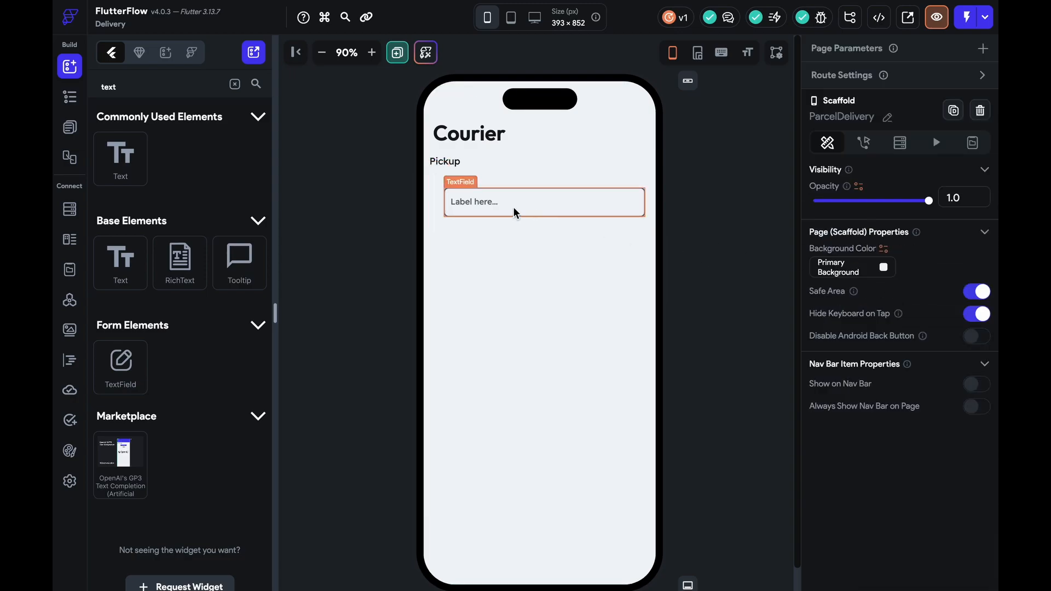
{"action": "left_click", "coordinate": [435, 225]}
{"action": "left_click", "coordinate": [884, 345]}
{"action": "left_click", "coordinate": [513, 285]}
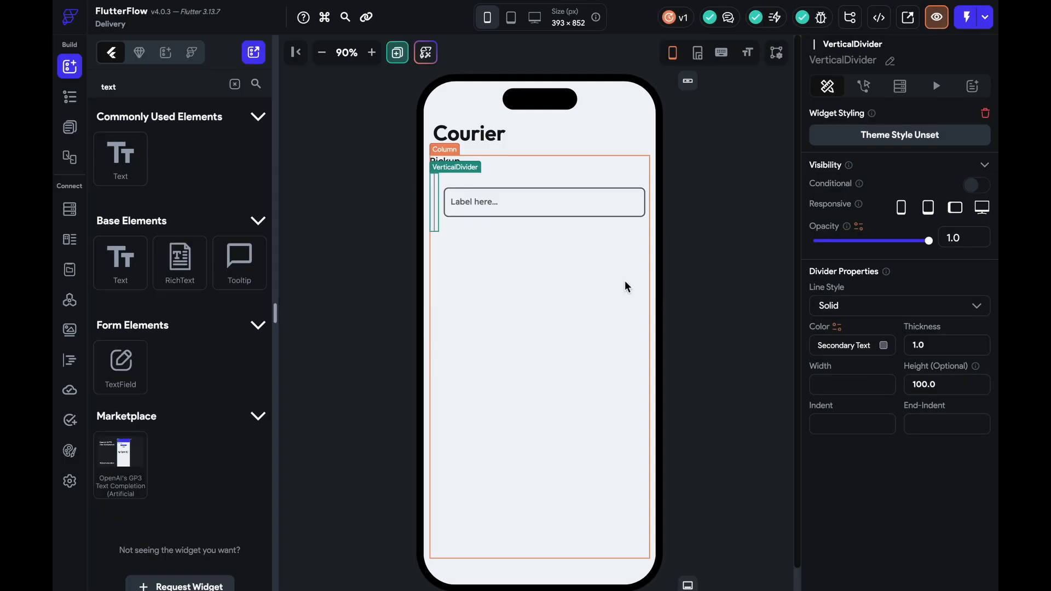
{"action": "left_click", "coordinate": [703, 298]}
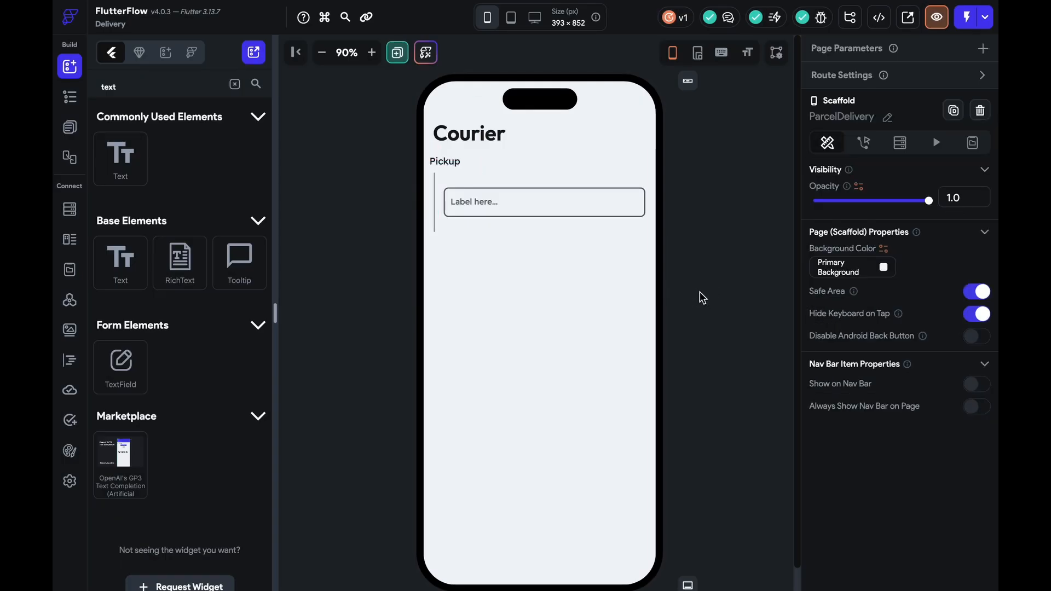
Add an icon at the start of the Pickup row and set the row's items spacing to 10
{"action": "left_click", "coordinate": [483, 163]}
{"action": "left_click", "coordinate": [235, 85]}
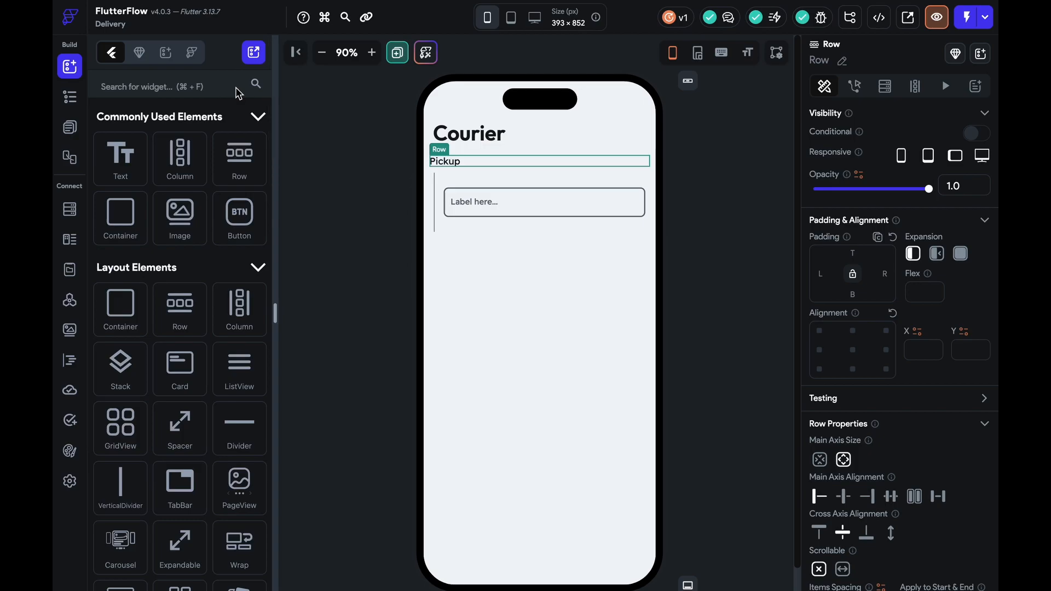
{"action": "type", "text": "icon"}
{"action": "left_click_drag", "start_coordinate": [113, 356], "coordinate": [434, 163]}
{"action": "left_click", "coordinate": [461, 165]}
{"action": "left_click", "coordinate": [524, 166]}
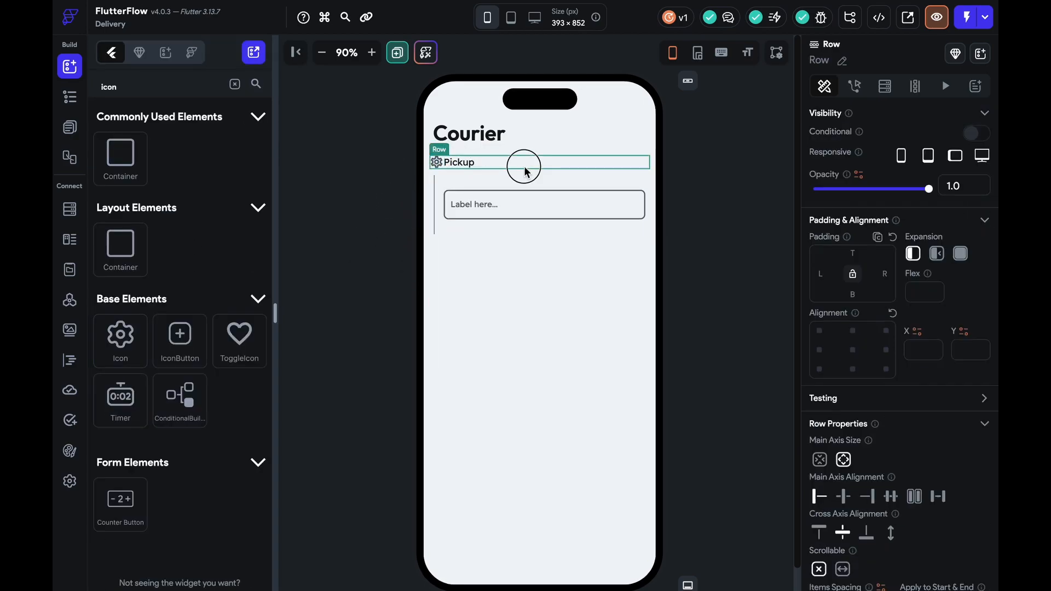
{"action": "scroll", "coordinate": [858, 556], "scroll_direction": "down", "scroll_amount": 2}
{"action": "left_click", "coordinate": [830, 492]}
{"action": "type", "text": "10"}
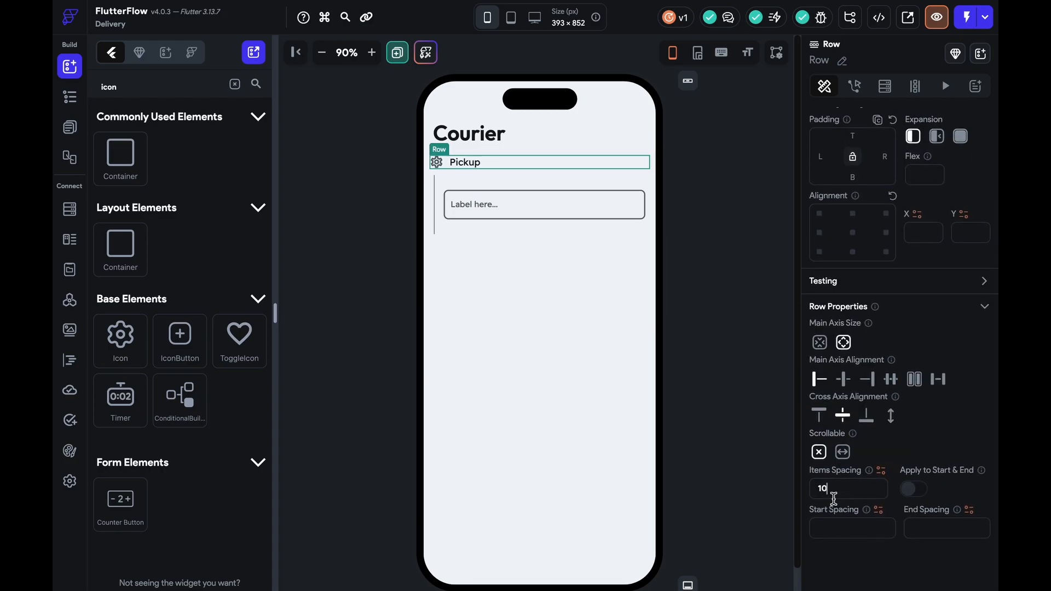
Change the icon to a filled circle
{"action": "left_click", "coordinate": [436, 162]}
{"action": "left_click", "coordinate": [911, 490]}
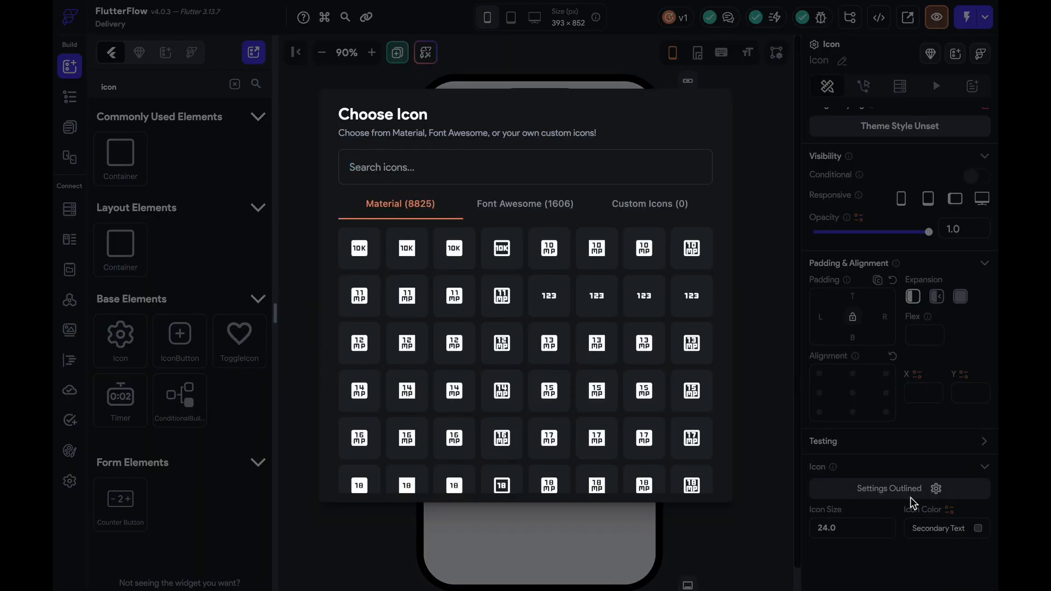
{"action": "type", "text": "circle"}
{"action": "left_click", "coordinate": [583, 251]}
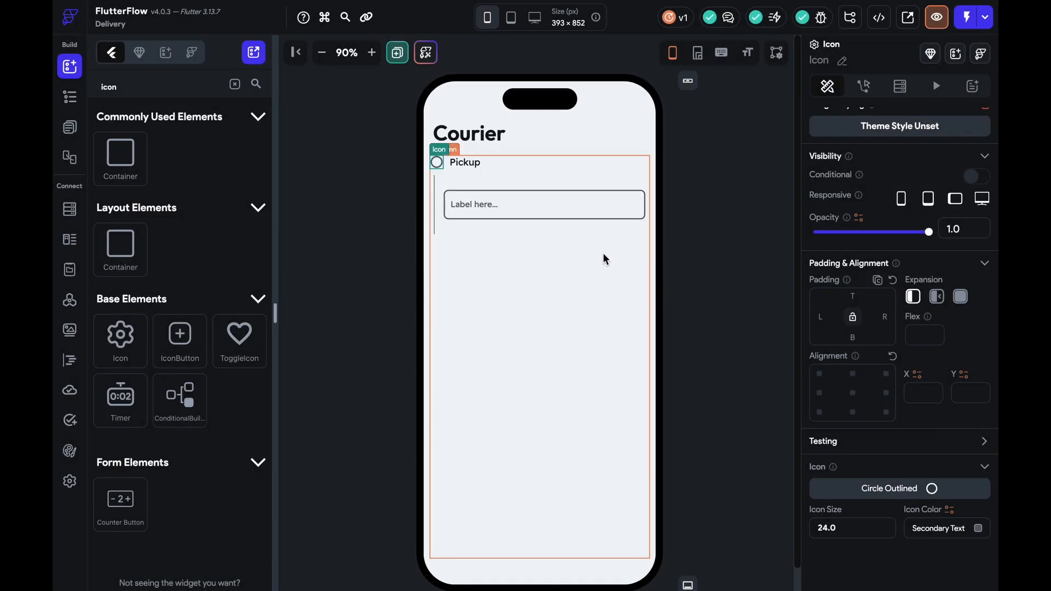
{"action": "left_click", "coordinate": [892, 492]}
{"action": "type", "text": "solid"}
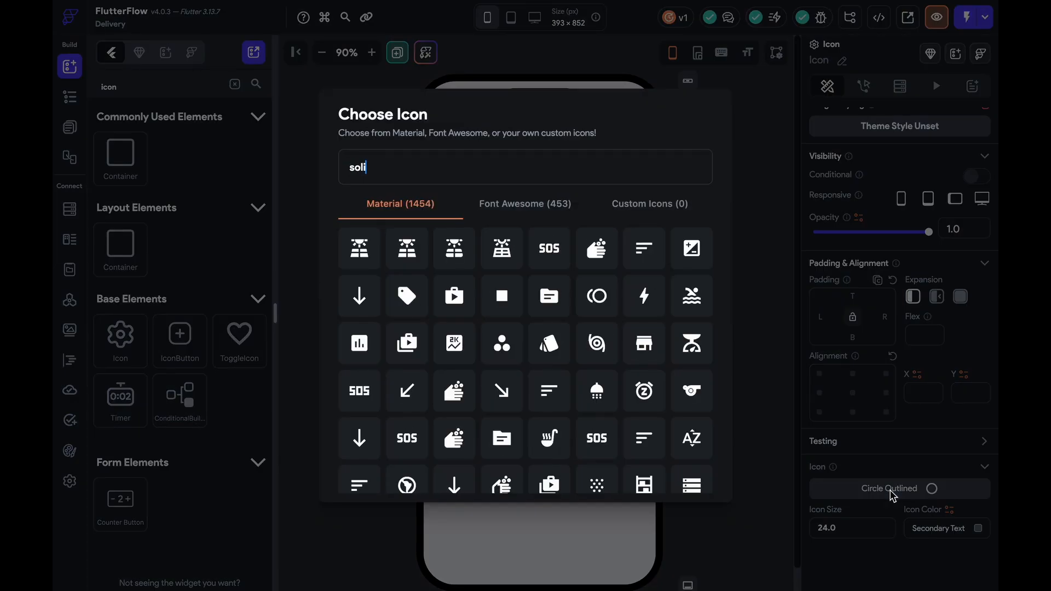
{"action": "key", "text": "BackSpace"}
{"action": "key", "text": "BackSpace"}
{"action": "key", "text": "BackSpace"}
{"action": "key", "text": "BackSpace"}
{"action": "key", "text": "BackSpace"}
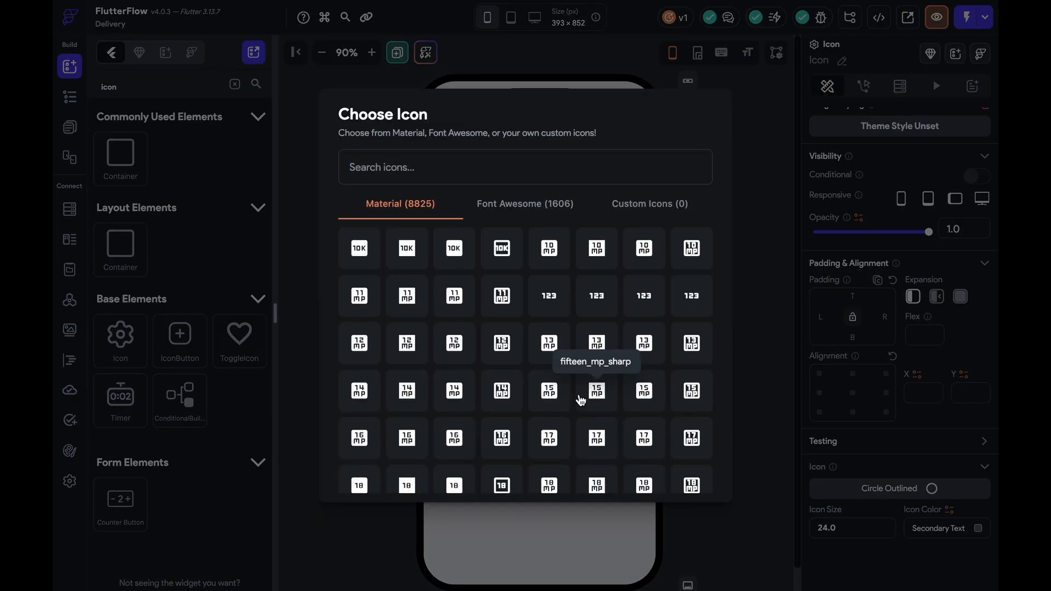
{"action": "type", "text": "solid"}
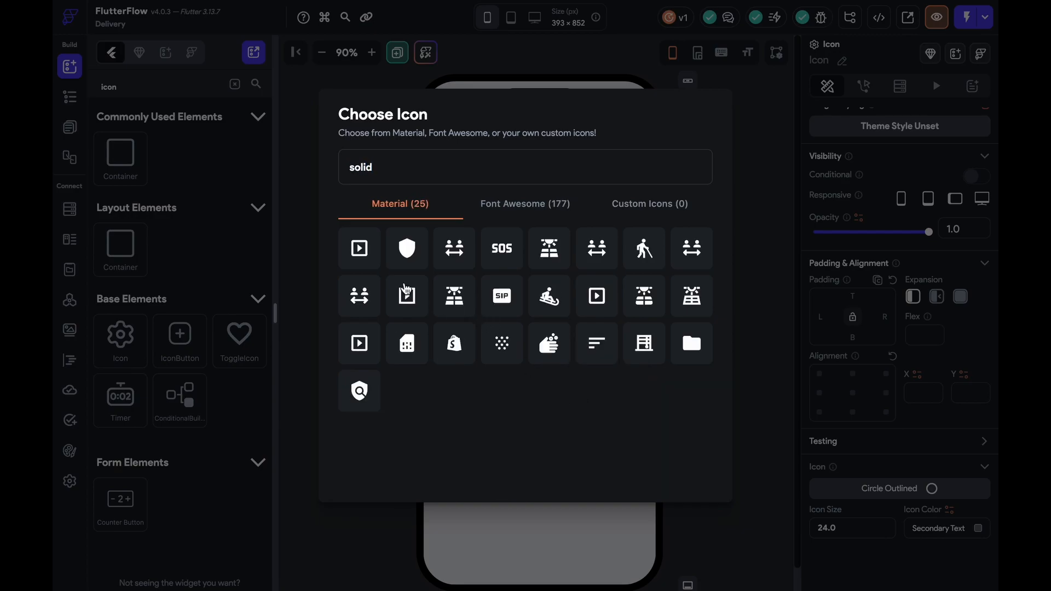
{"action": "key", "text": "BackSpace"}
{"action": "key", "text": "BackSpace"}
{"action": "key", "text": "BackSpace"}
{"action": "key", "text": "BackSpace"}
{"action": "key", "text": "BackSpace"}
{"action": "type", "text": "circ"}
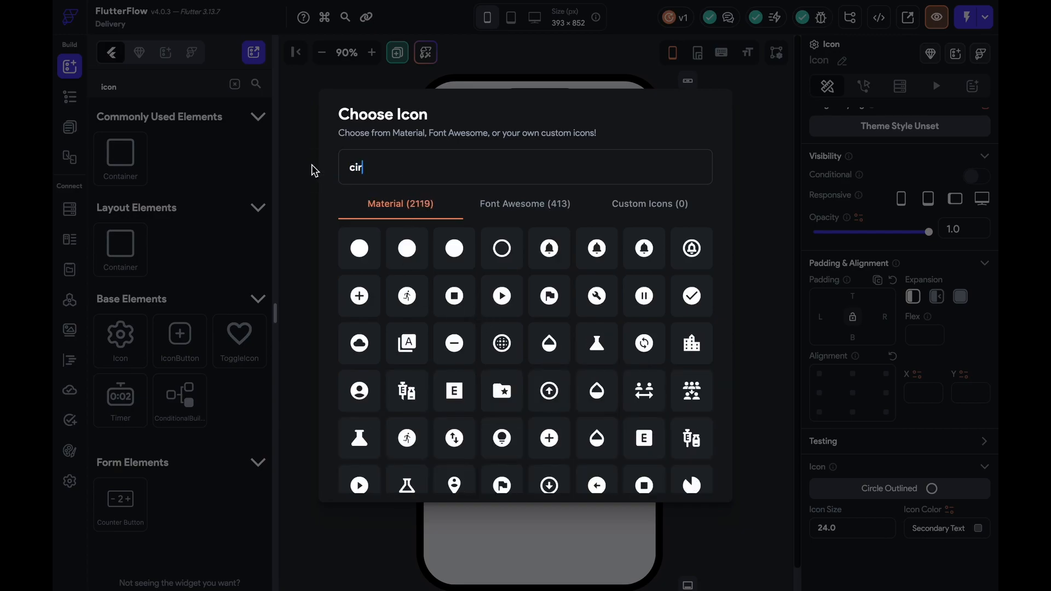
{"action": "left_click", "coordinate": [361, 249]}
Set the input field's label text to 'Pickup Address'
{"action": "left_click", "coordinate": [727, 230]}
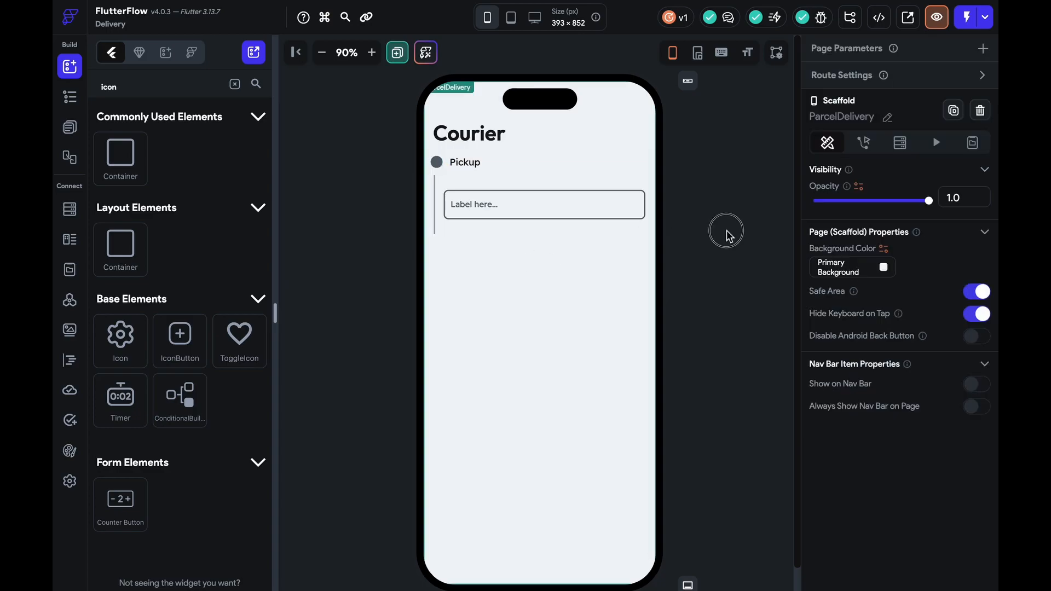
{"action": "left_click", "coordinate": [438, 202]}
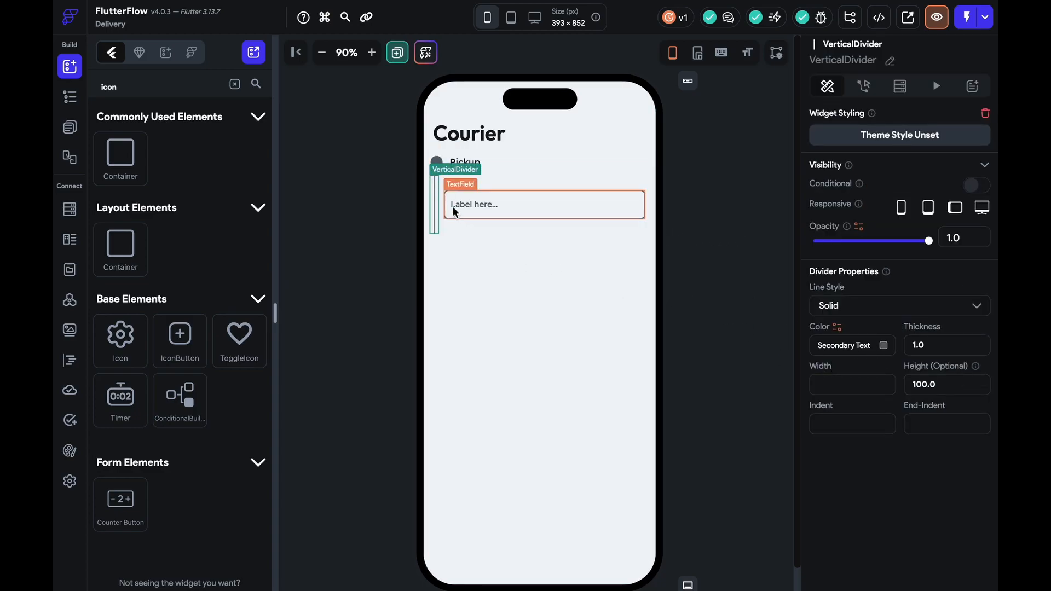
{"action": "left_click", "coordinate": [445, 220]}
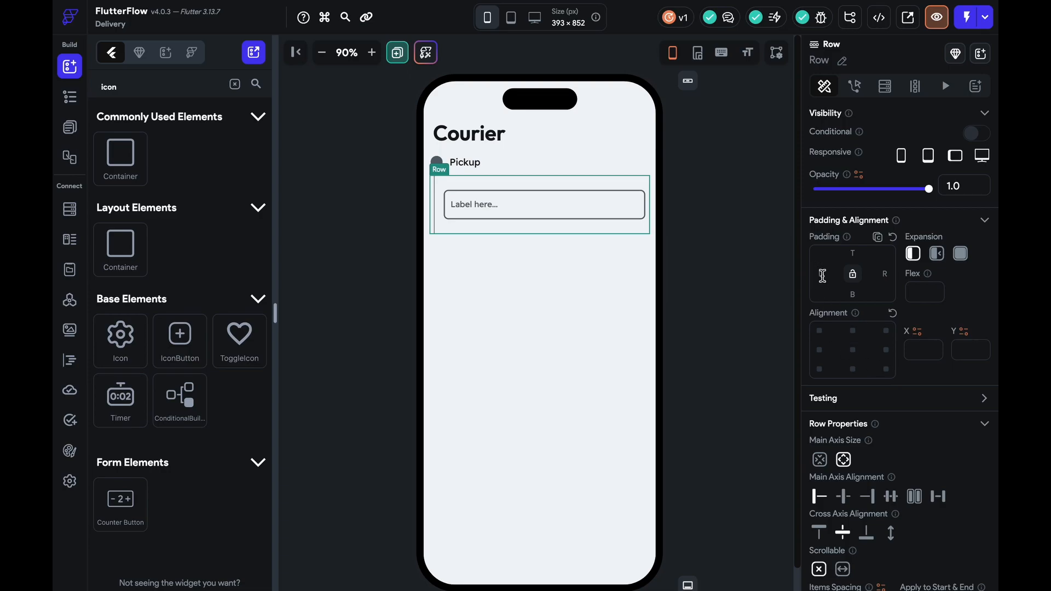
{"action": "left_click", "coordinate": [708, 266]}
{"action": "left_click", "coordinate": [627, 218]}
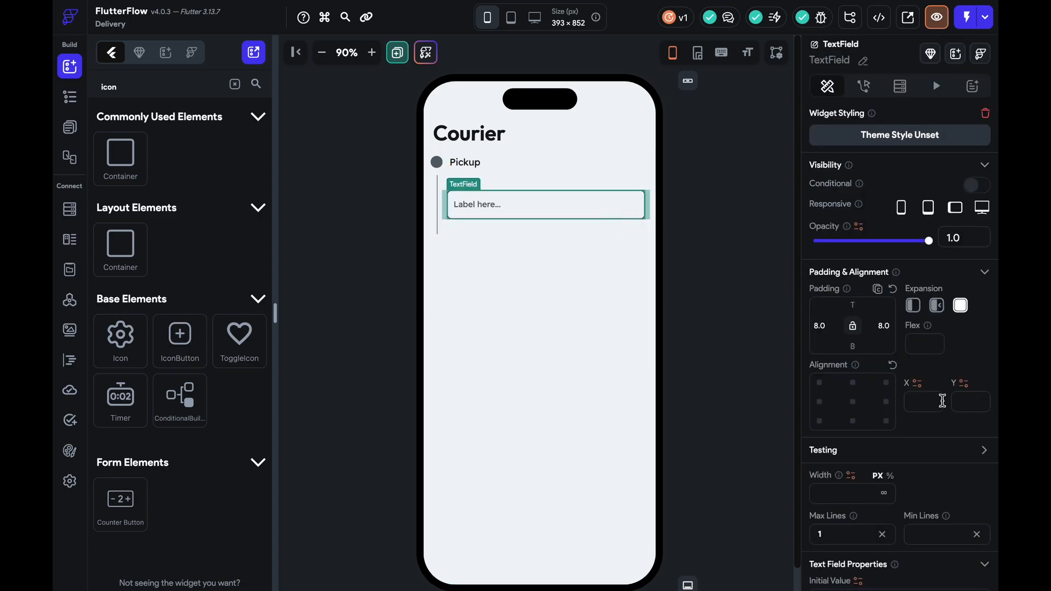
{"action": "scroll", "coordinate": [942, 398], "scroll_direction": "down", "scroll_amount": 10}
{"action": "triple_click", "coordinate": [868, 448]}
{"action": "type", "text": "Pickup Add"}
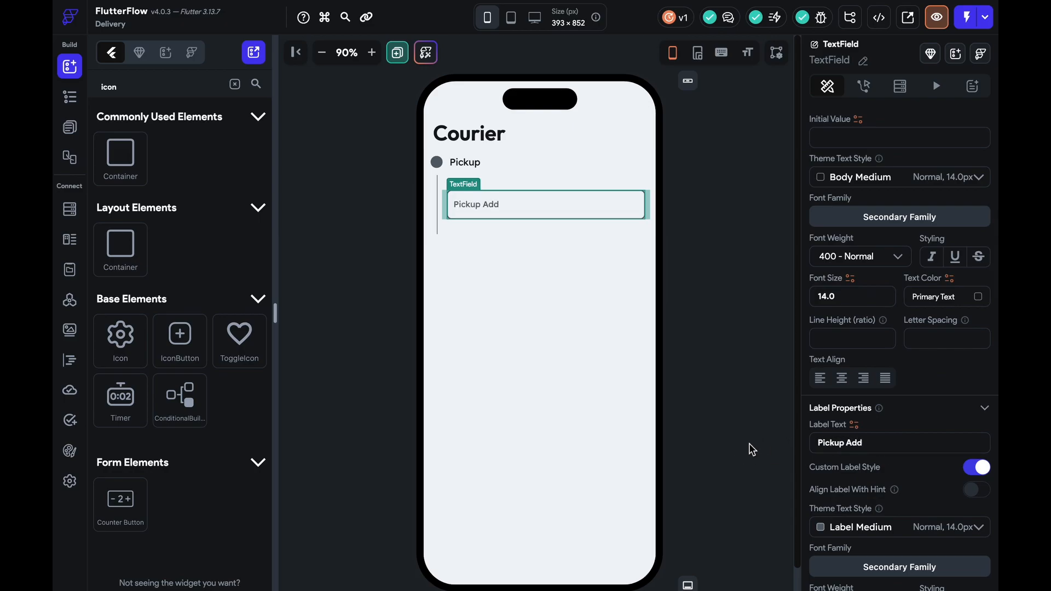
Clear the Pickup Address field's initial value
{"action": "left_click", "coordinate": [839, 137]}
{"action": "type", "text": "b"}
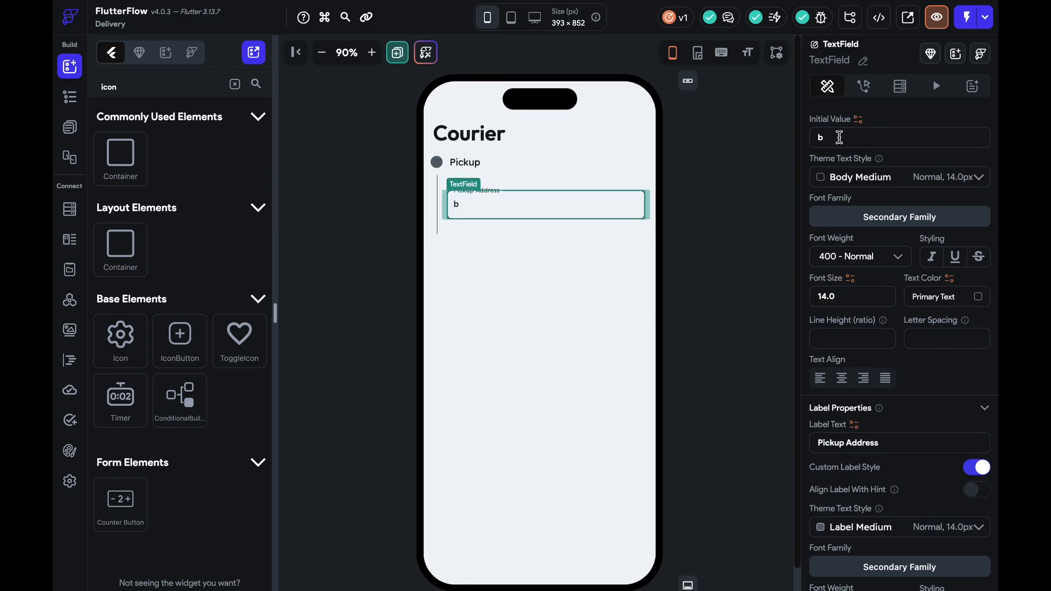
{"action": "left_click", "coordinate": [727, 182]}
{"action": "left_click", "coordinate": [569, 203]}
{"action": "scroll", "coordinate": [897, 384], "scroll_direction": "down", "scroll_amount": 5}
{"action": "left_click", "coordinate": [844, 332]}
{"action": "key", "text": "BackSpace"}
Duplicate the Pickup heading row and move the copy below the address field
{"action": "left_click", "coordinate": [537, 168]}
{"action": "key", "text": "super+d"}
{"action": "left_click", "coordinate": [530, 189]}
{"action": "left_click", "coordinate": [530, 187]}
{"action": "key", "text": "Up"}
{"action": "key", "text": "Up"}
{"action": "left_click", "coordinate": [525, 166]}
{"action": "key", "text": "super+Down"}
{"action": "key", "text": "Down"}
{"action": "left_click", "coordinate": [559, 232]}
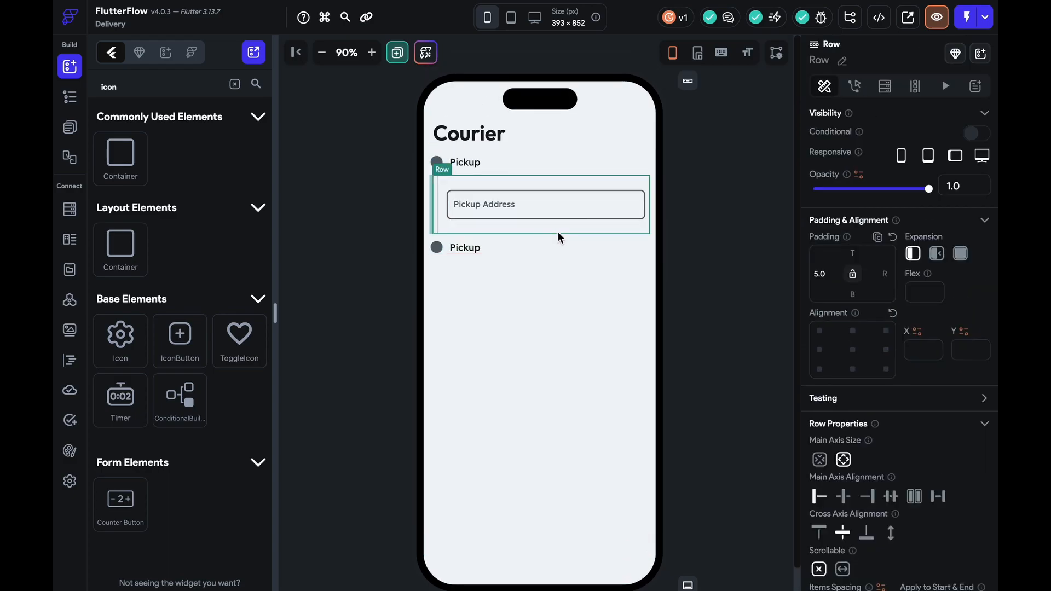
Duplicate the address field row and rename the second heading to 'Delivery Address'
{"action": "key", "text": "super+d"}
{"action": "left_click", "coordinate": [552, 290]}
{"action": "key", "text": "super+Down"}
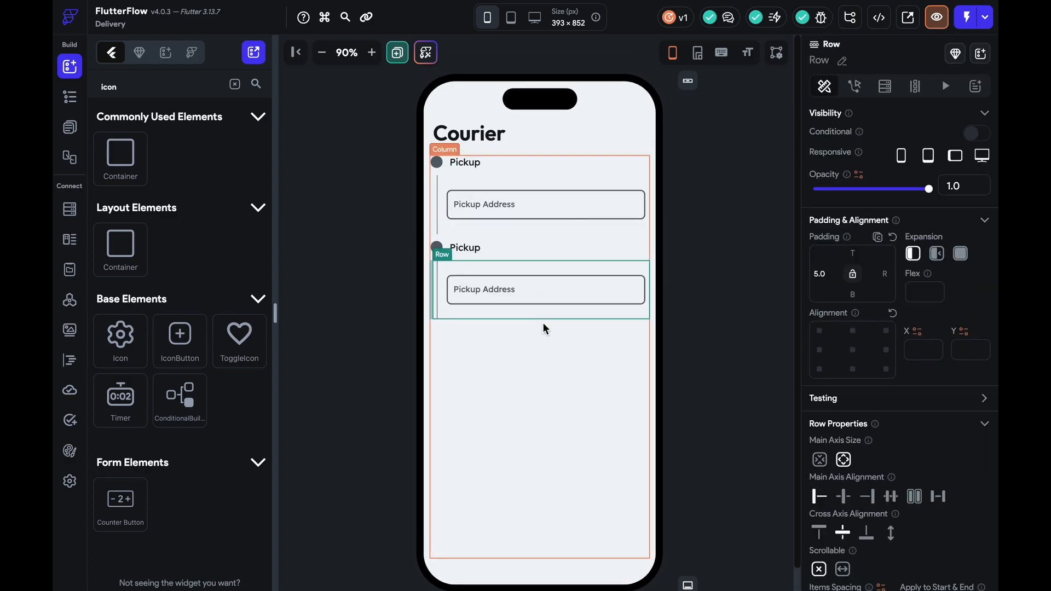
{"action": "left_click", "coordinate": [472, 249]}
{"action": "type", "text": "Delivery Address"}
Set the second input field's label to 'Delivery Address'
{"action": "left_click", "coordinate": [509, 269]}
{"action": "left_click", "coordinate": [509, 279]}
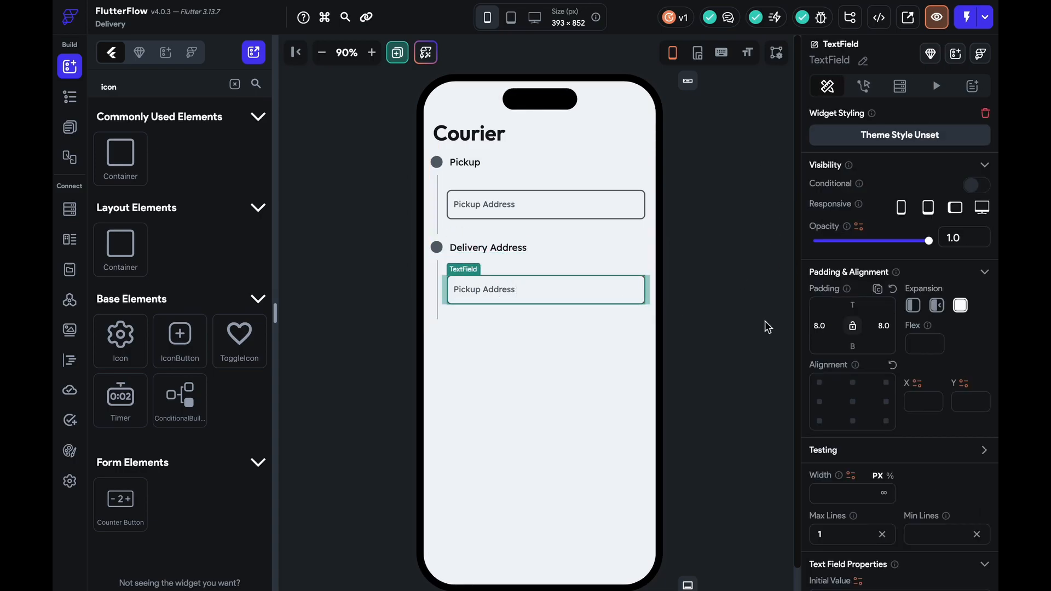
{"action": "left_click", "coordinate": [526, 249]}
{"action": "left_click", "coordinate": [860, 184]}
{"action": "key", "text": "super+c"}
{"action": "left_click", "coordinate": [480, 306]}
{"action": "scroll", "coordinate": [854, 395], "scroll_direction": "down", "scroll_amount": 8}
{"action": "left_click_drag", "start_coordinate": [891, 465], "coordinate": [765, 467]}
{"action": "key", "text": "super+v"}
{"action": "left_click", "coordinate": [671, 372]}
Duplicate the Delivery Address heading row below the field and rename it 'Box Type'
{"action": "left_click", "coordinate": [544, 245]}
{"action": "key", "text": "super+d"}
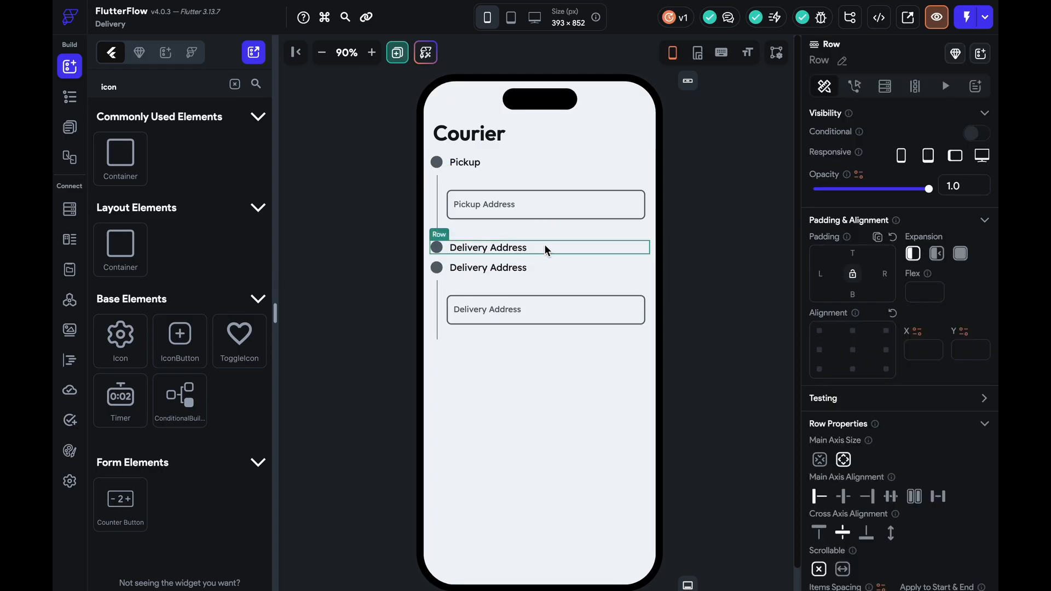
{"action": "left_click", "coordinate": [547, 268]}
{"action": "key", "text": "Down"}
{"action": "left_click", "coordinate": [437, 331]}
{"action": "scroll", "coordinate": [498, 330], "scroll_direction": "down", "scroll_amount": 1}
{"action": "left_click", "coordinate": [496, 314]}
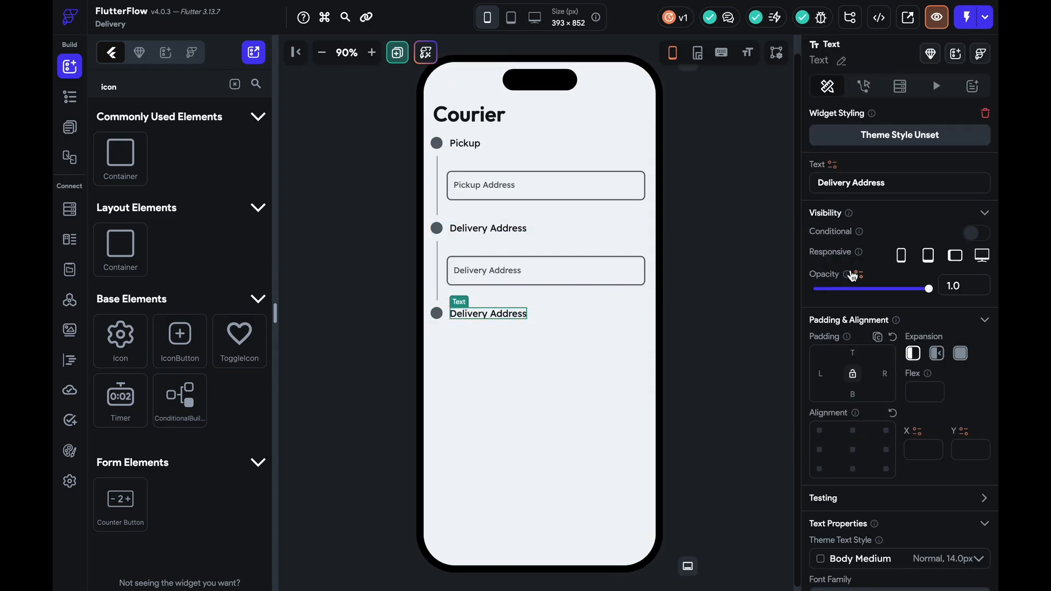
{"action": "left_click_drag", "start_coordinate": [891, 183], "coordinate": [772, 184]}
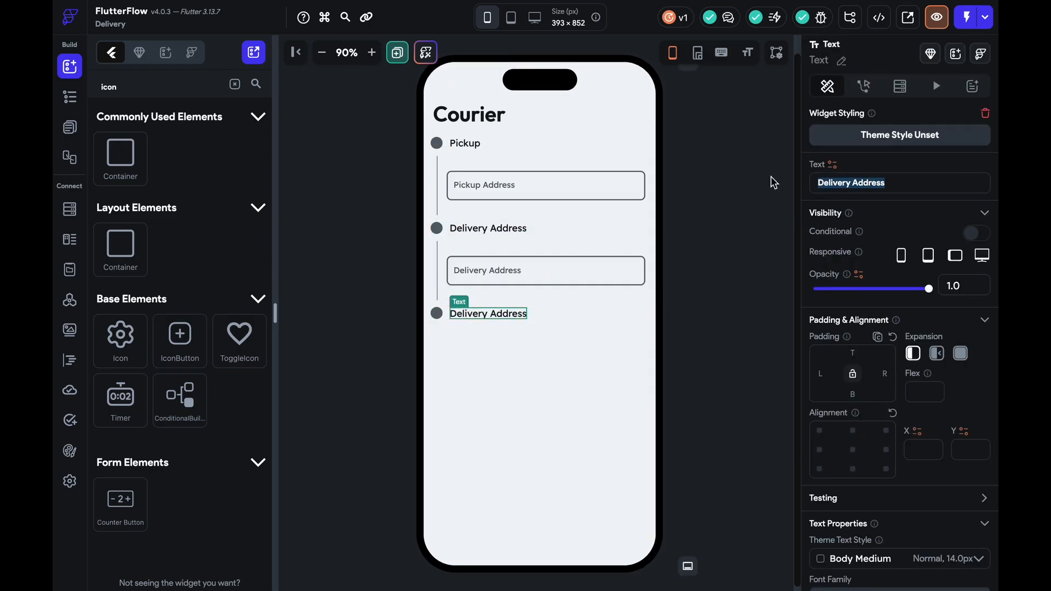
{"action": "type", "text": "Box Type"}
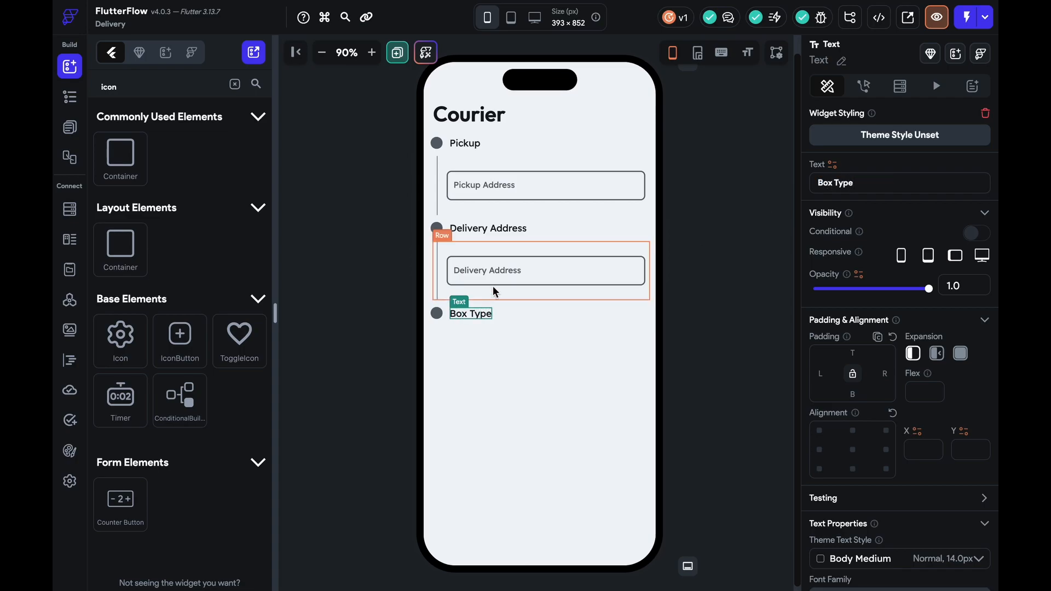
Duplicate the Delivery Address field row and place the copy below Box Type
{"action": "left_click", "coordinate": [495, 291]}
{"action": "key", "text": "ctrl+d"}
{"action": "left_click", "coordinate": [531, 309]}
{"action": "left_click_drag", "start_coordinate": [536, 318], "coordinate": [530, 435]}
{"action": "left_click", "coordinate": [703, 408]}
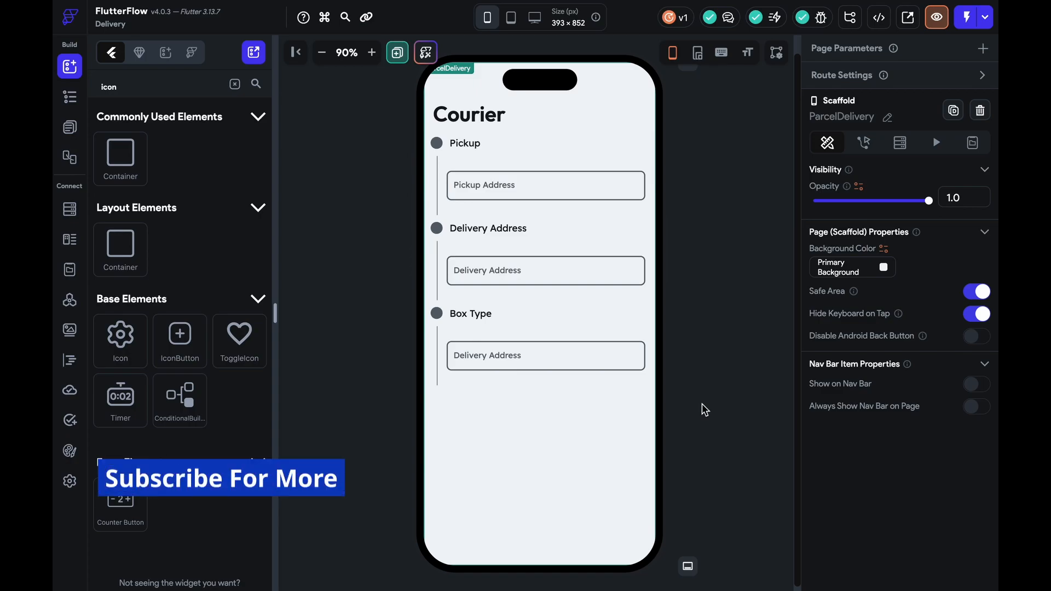
{"action": "left_click", "coordinate": [436, 144]}
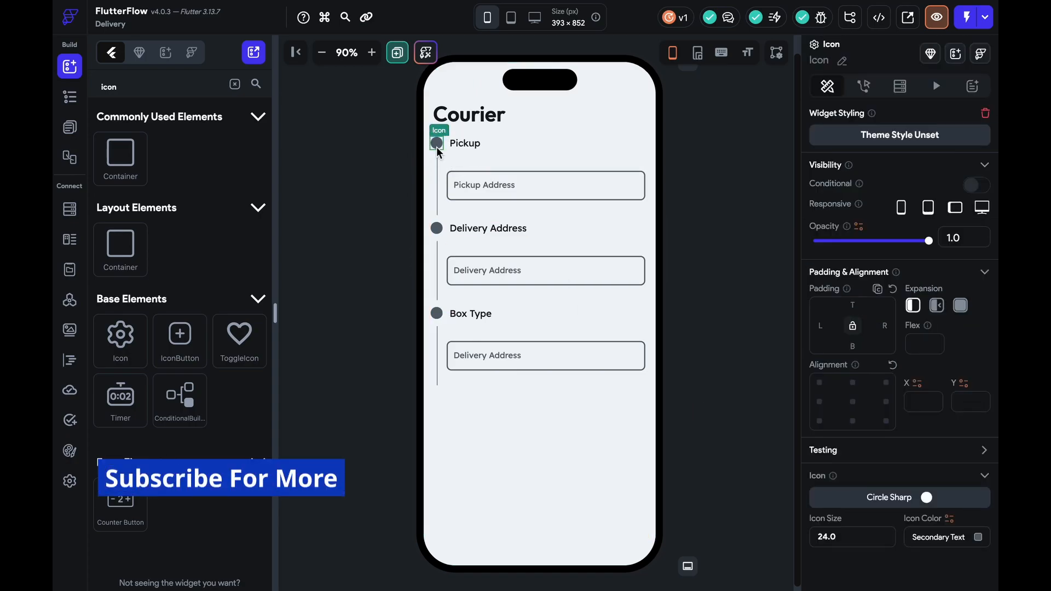
Replace the Pickup bullet with a Checkbox whose Initial Value is unticked
{"action": "key", "text": "Delete"}
{"action": "left_click", "coordinate": [98, 88]}
{"action": "type", "text": "chec"}
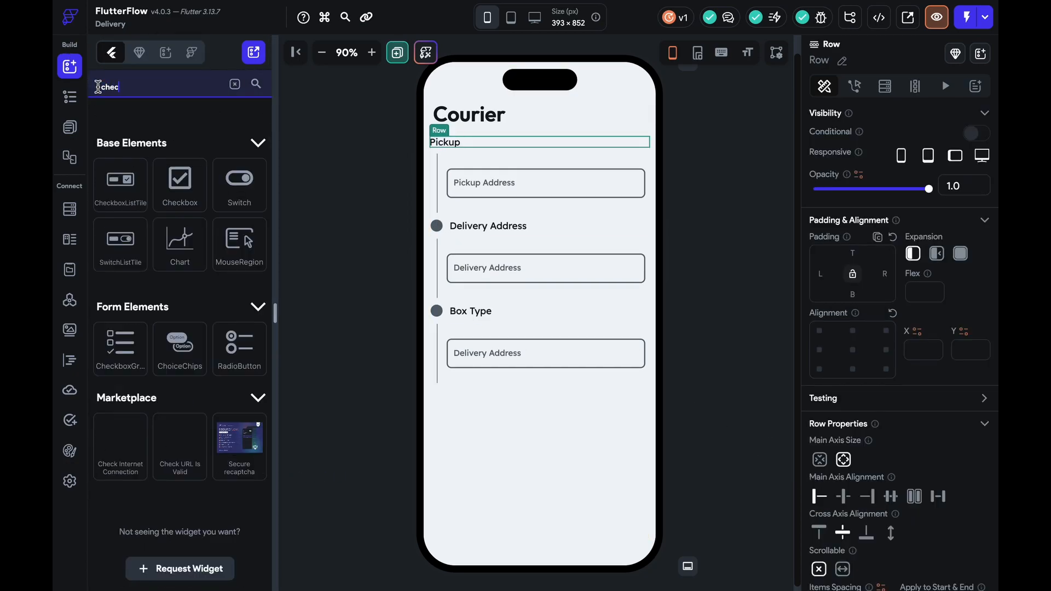
{"action": "left_click_drag", "start_coordinate": [167, 178], "coordinate": [431, 142]}
{"action": "left_click", "coordinate": [685, 261]}
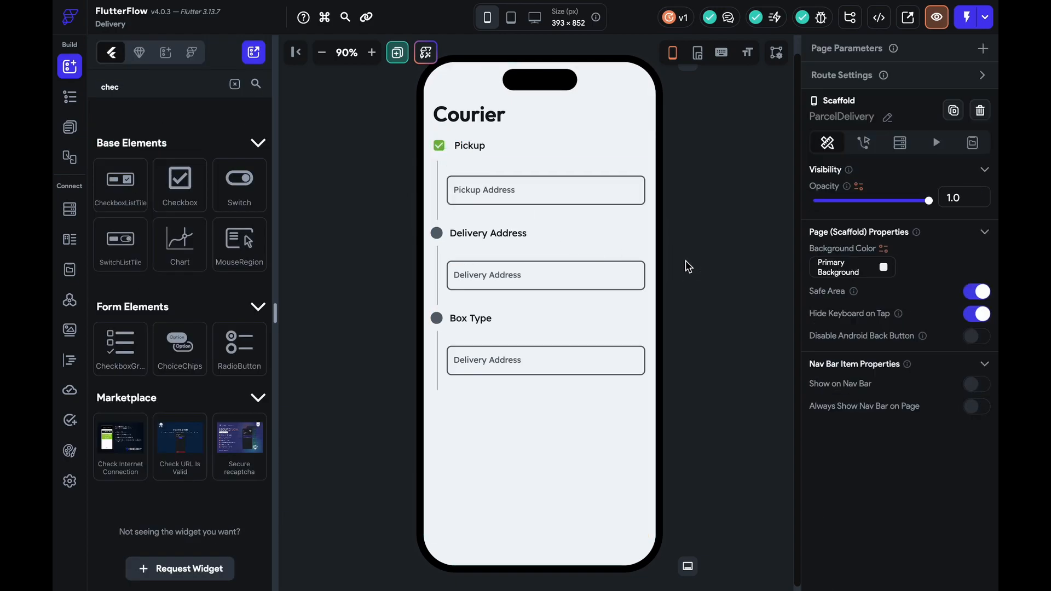
{"action": "left_click", "coordinate": [445, 149]}
{"action": "scroll", "coordinate": [906, 455], "scroll_direction": "down", "scroll_amount": 4}
{"action": "left_click", "coordinate": [819, 320]}
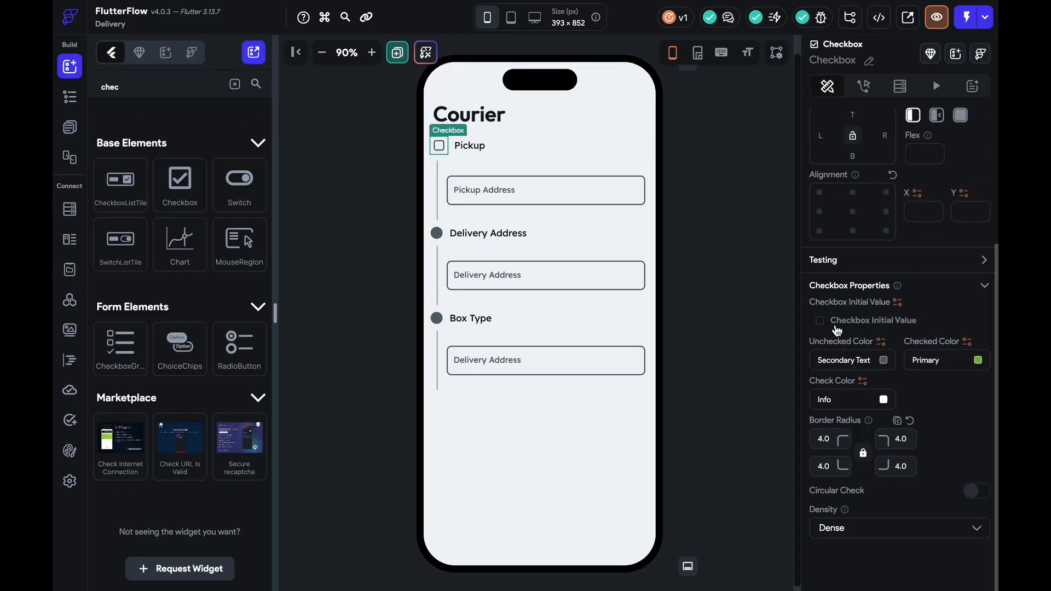
Delete the round bullets before Delivery Address and Box Type
{"action": "left_click", "coordinate": [442, 232]}
{"action": "key", "text": "Delete"}
{"action": "left_click", "coordinate": [436, 318]}
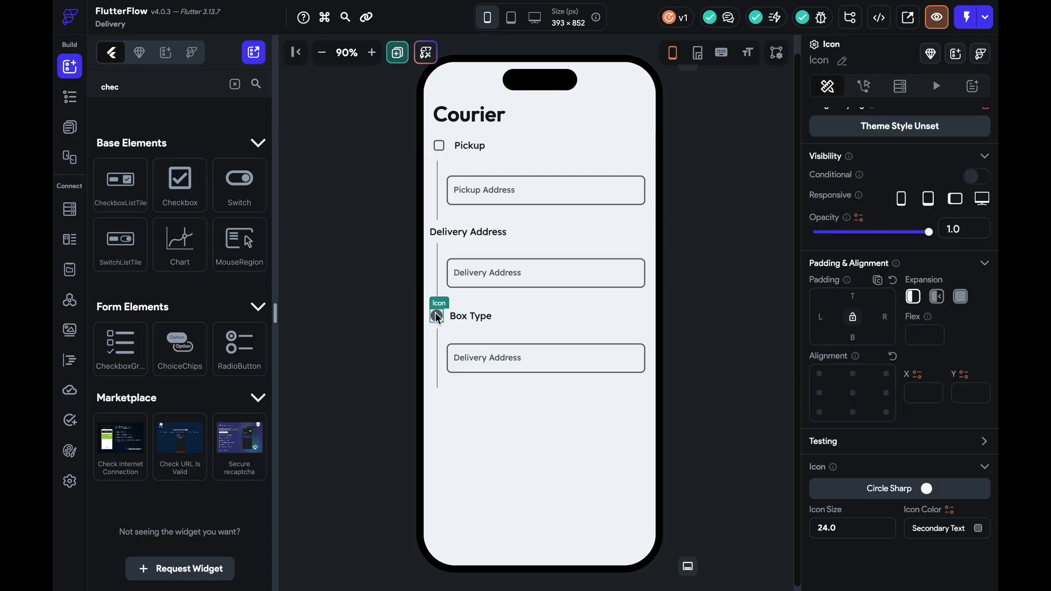
{"action": "key", "text": "Delete"}
{"action": "left_click", "coordinate": [519, 233]}
Copy the Pickup checkbox into the Delivery Address row, ahead of its heading
{"action": "left_click", "coordinate": [439, 146]}
{"action": "key", "text": "ctrl+c"}
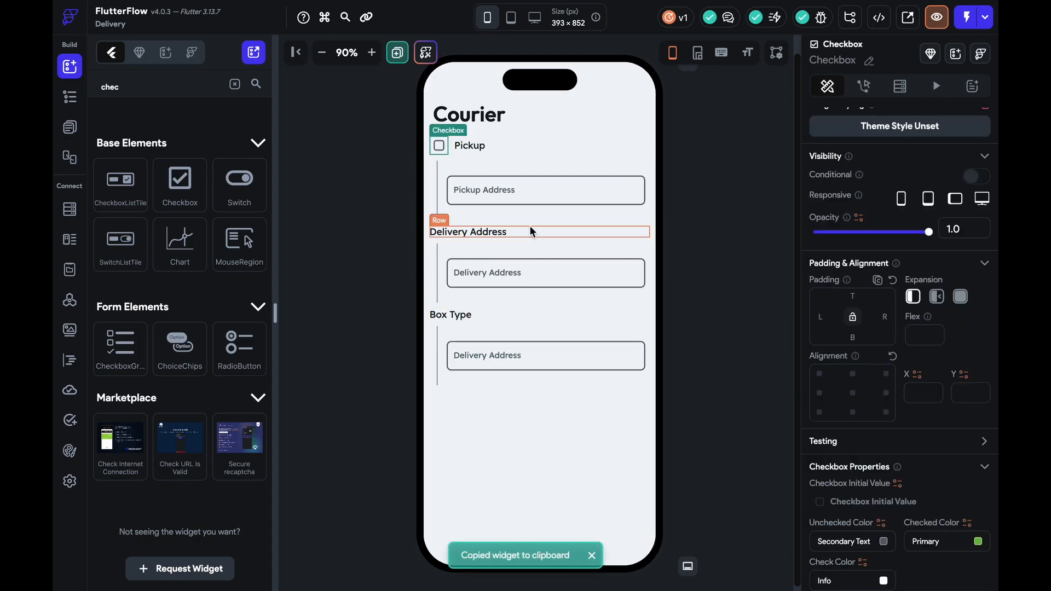
{"action": "left_click", "coordinate": [532, 235]}
{"action": "key", "text": "ctrl+v"}
{"action": "left_click", "coordinate": [525, 236]}
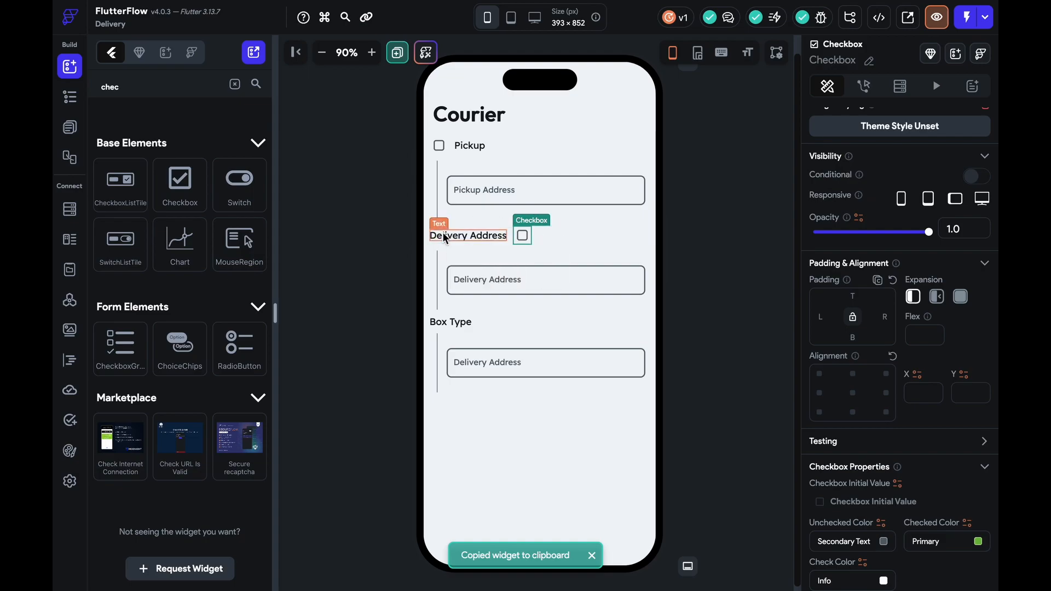
{"action": "left_click", "coordinate": [476, 237]}
{"action": "key", "text": "Right"}
Paste a checkbox into the Box Type row so it precedes the Box Type heading
{"action": "left_click", "coordinate": [464, 323]}
{"action": "key", "text": "Delete"}
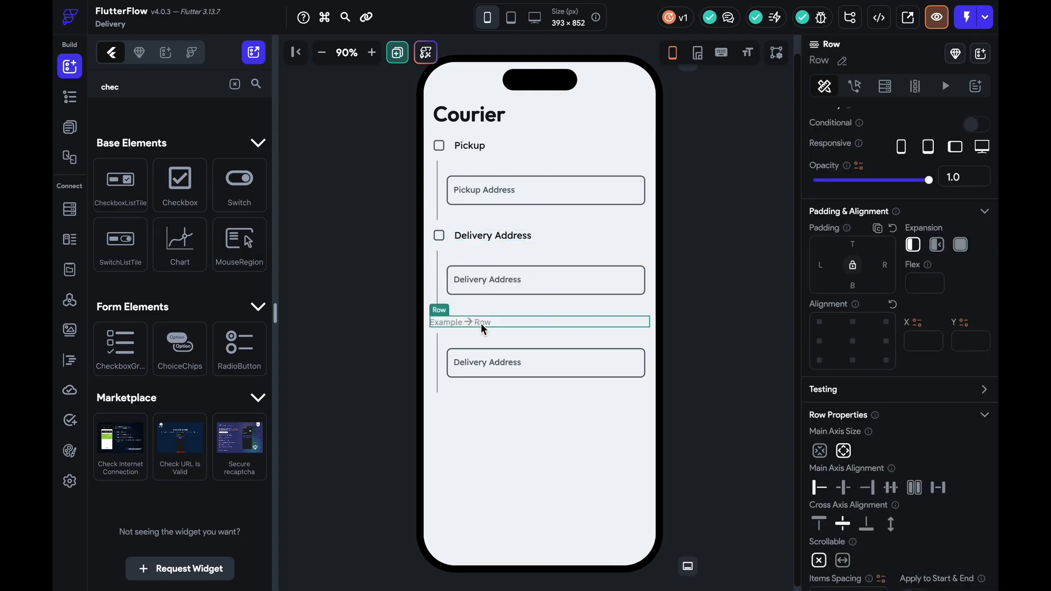
{"action": "key", "text": "ctrl+z"}
{"action": "left_click", "coordinate": [439, 235]}
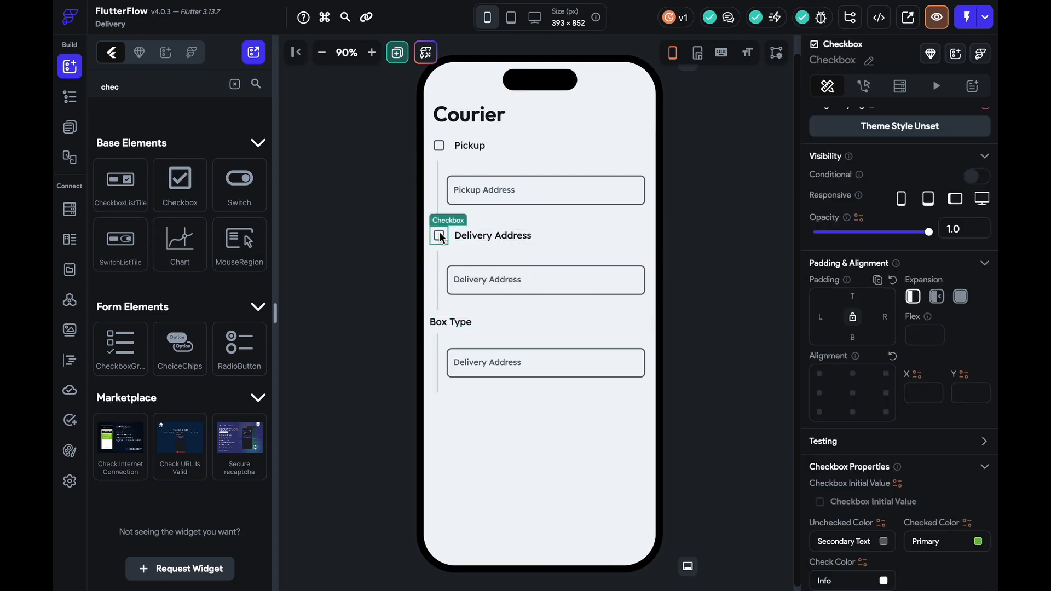
{"action": "key", "text": "ctrl+c"}
{"action": "left_click", "coordinate": [519, 320]}
{"action": "key", "text": "ctrl+v"}
{"action": "left_click", "coordinate": [485, 324]}
{"action": "left_click", "coordinate": [494, 318]}
{"action": "key", "text": "Right"}
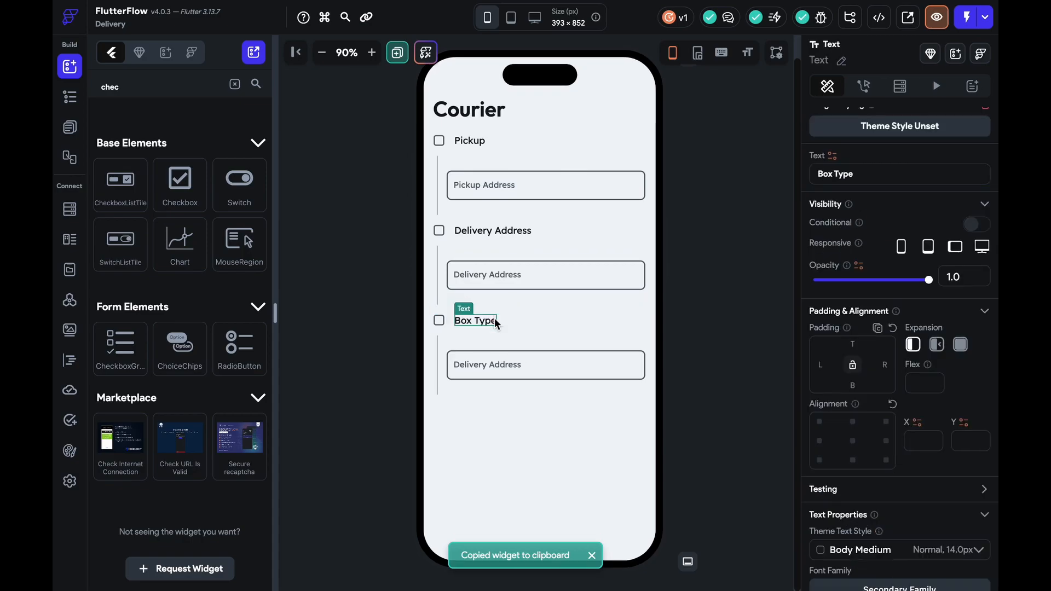
{"action": "left_click", "coordinate": [698, 366]}
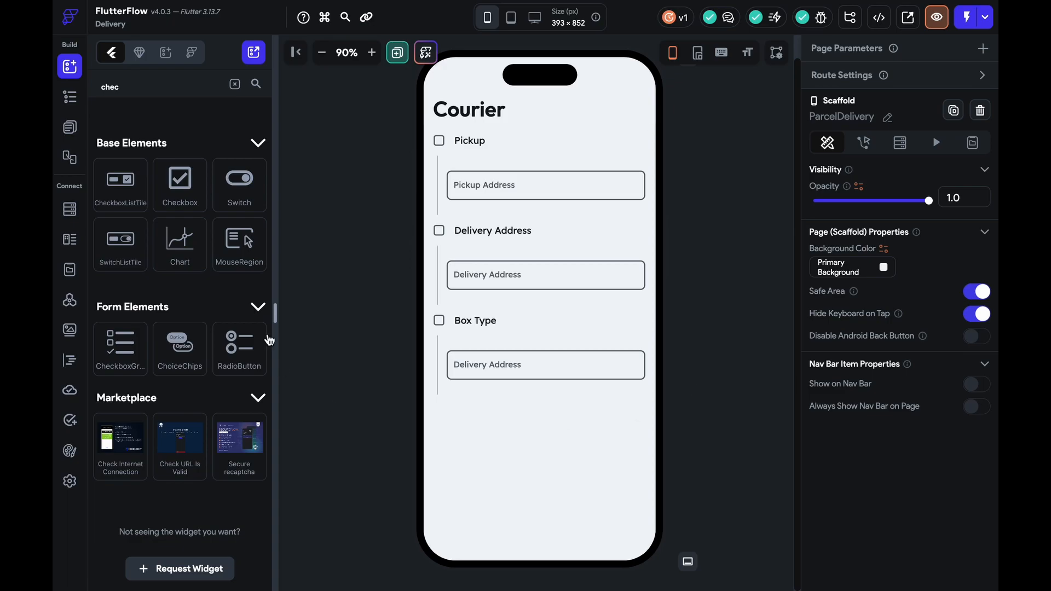
{"action": "left_click", "coordinate": [234, 84]}
Drag a Button below Box Type, resize it to 255 wide and taller, fill it Primary Text black
{"action": "type", "text": "but"}
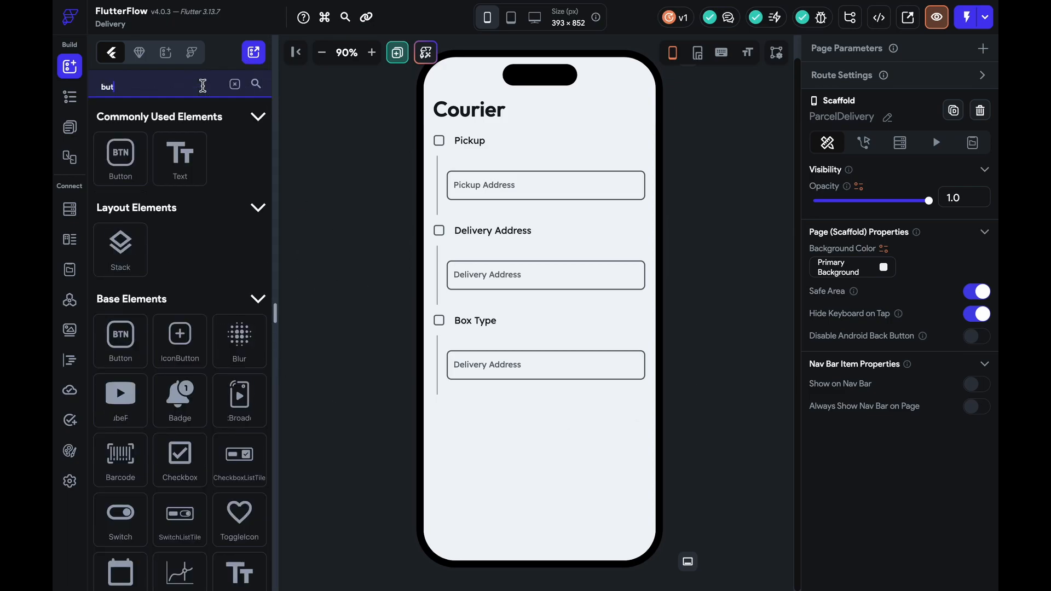
{"action": "left_click_drag", "start_coordinate": [121, 156], "coordinate": [527, 438]}
{"action": "scroll", "coordinate": [897, 475], "scroll_direction": "down", "scroll_amount": 8}
{"action": "left_click", "coordinate": [865, 318]}
{"action": "left_click_drag", "start_coordinate": [569, 413], "coordinate": [615, 414]}
{"action": "left_click_drag", "start_coordinate": [540, 424], "coordinate": [539, 431]}
{"action": "left_click", "coordinate": [895, 356]}
{"action": "left_click", "coordinate": [418, 284]}
{"action": "left_click", "coordinate": [775, 392]}
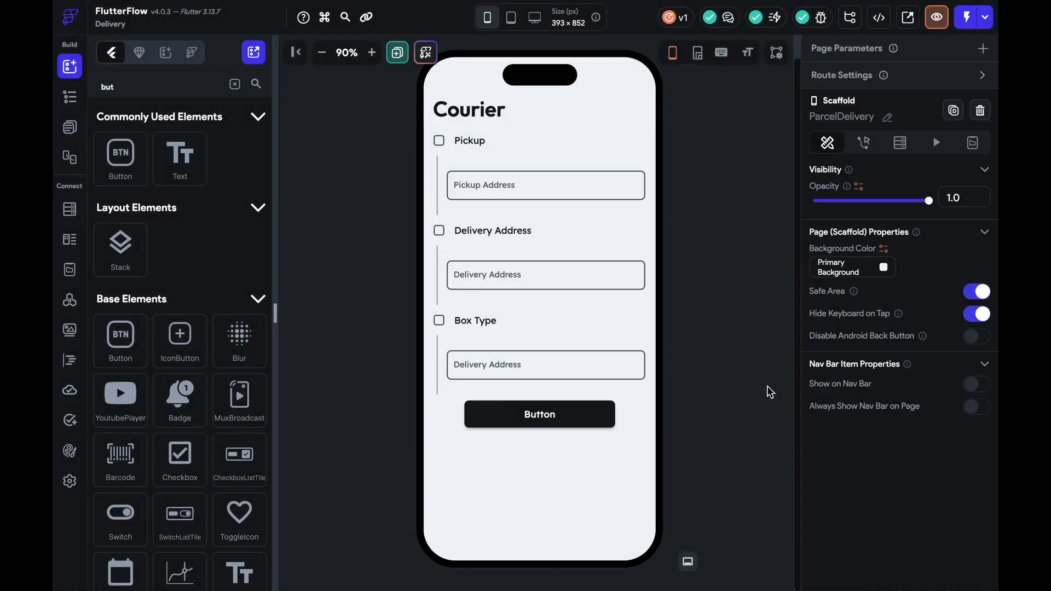
{"action": "left_click", "coordinate": [643, 203]}
{"action": "left_click", "coordinate": [235, 84]}
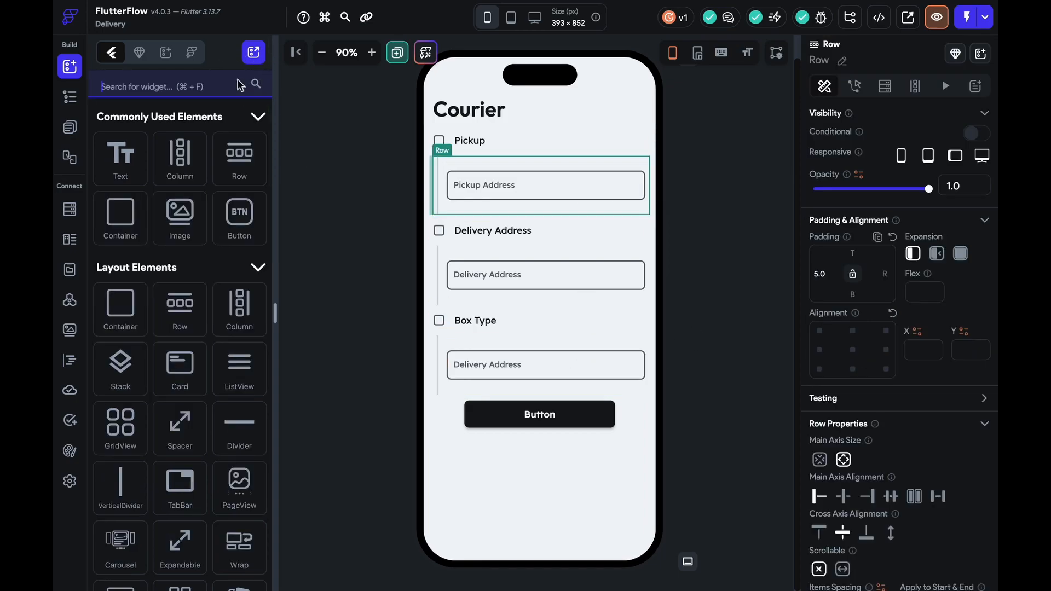
Relabel the text field under Box Type as 'Type Of Material'
{"action": "left_click", "coordinate": [324, 215]}
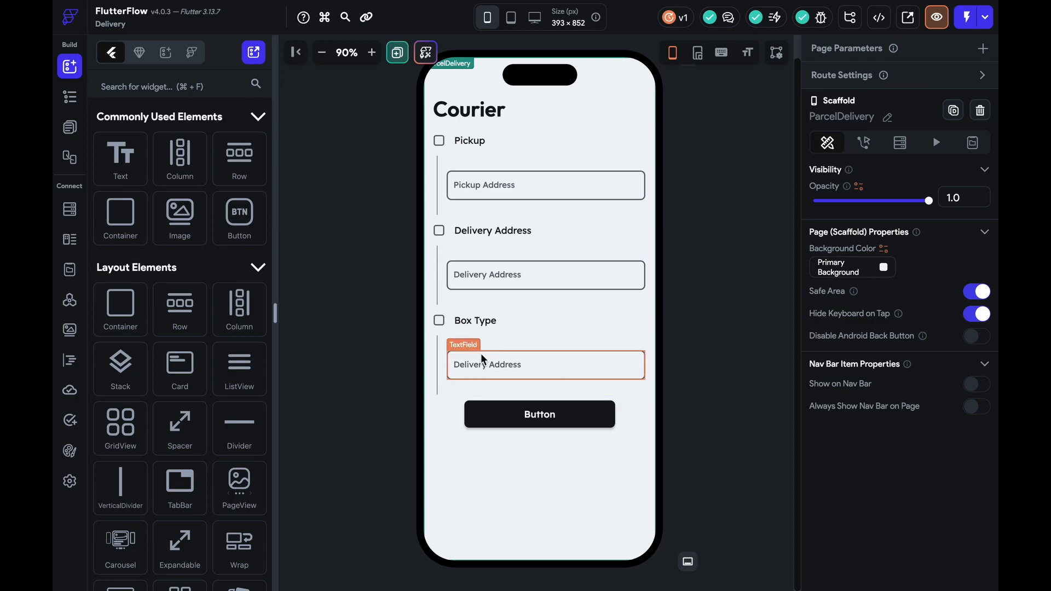
{"action": "left_click", "coordinate": [482, 359]}
{"action": "scroll", "coordinate": [918, 429], "scroll_direction": "down", "scroll_amount": 5}
{"action": "scroll", "coordinate": [876, 360], "scroll_direction": "down", "scroll_amount": 5}
{"action": "triple_click", "coordinate": [887, 354]}
{"action": "type", "text": "Type Of Material"}
Set the field's Line Height ratio to 4
{"action": "scroll", "coordinate": [885, 340], "scroll_direction": "down", "scroll_amount": 8}
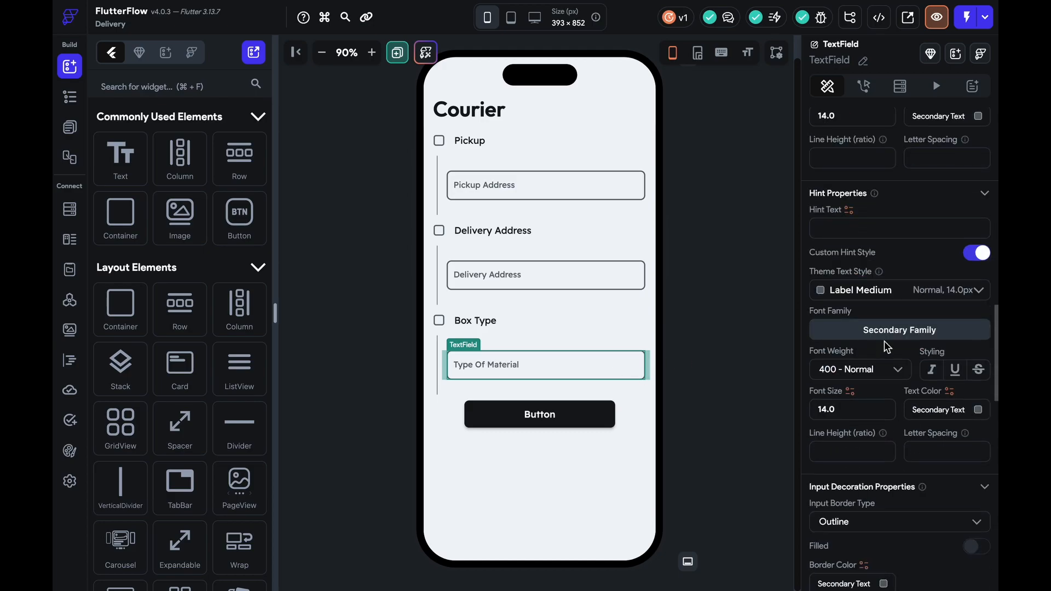
{"action": "scroll", "coordinate": [885, 346], "scroll_direction": "down", "scroll_amount": 3}
{"action": "scroll", "coordinate": [941, 311], "scroll_direction": "down", "scroll_amount": 7}
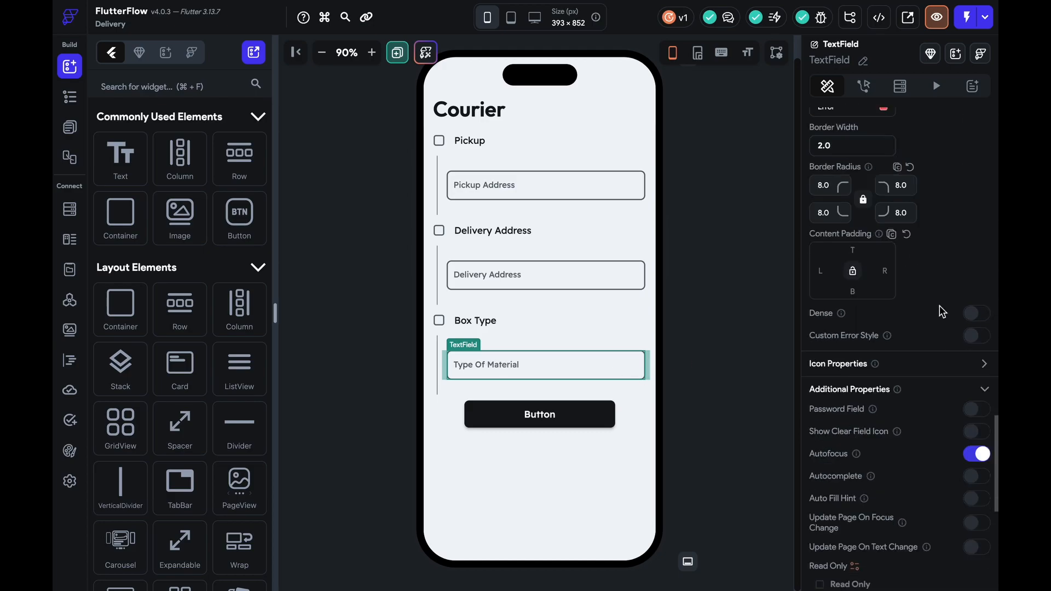
{"action": "scroll", "coordinate": [942, 310], "scroll_direction": "up", "scroll_amount": 10}
{"action": "scroll", "coordinate": [871, 376], "scroll_direction": "up", "scroll_amount": 6}
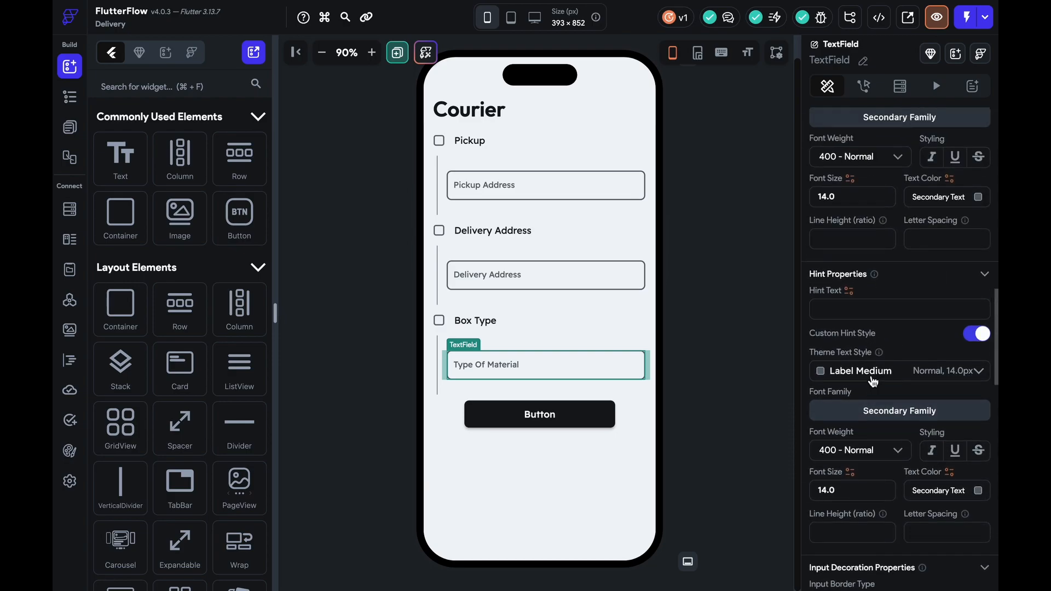
{"action": "scroll", "coordinate": [873, 382], "scroll_direction": "up", "scroll_amount": 5}
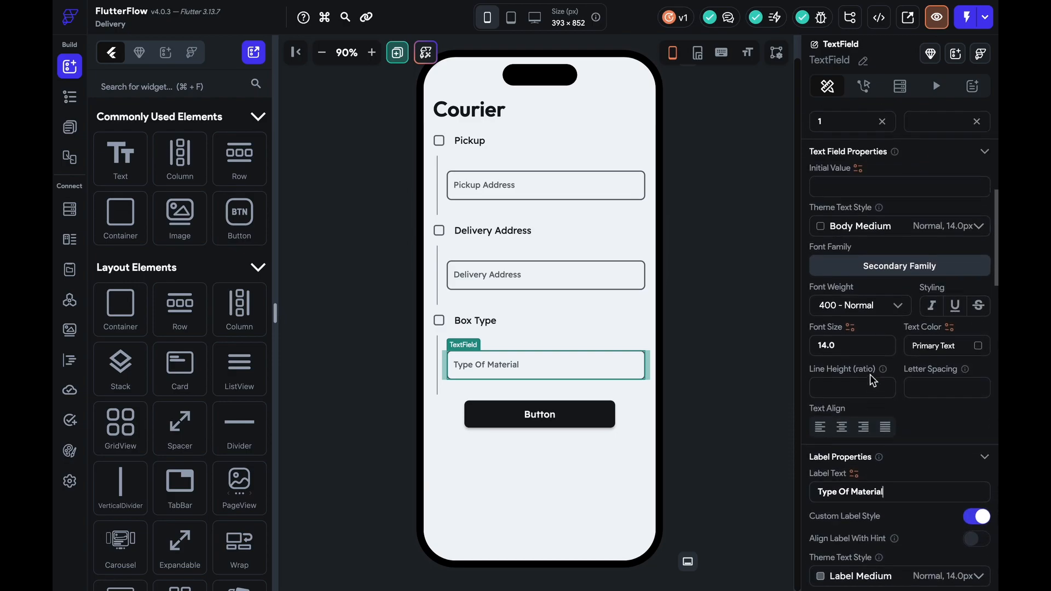
{"action": "type", "text": "2"}
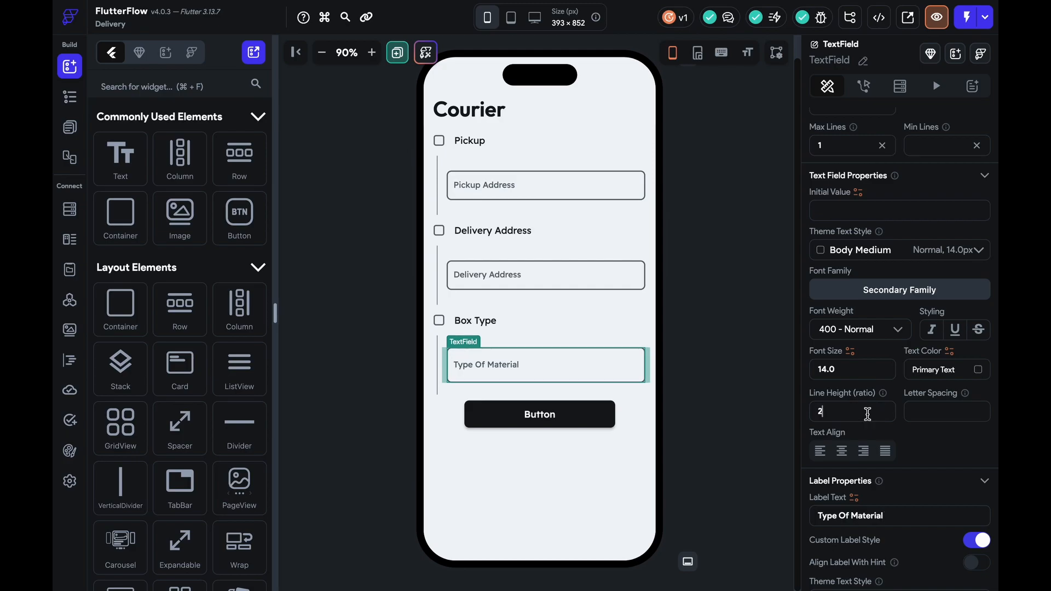
{"action": "key", "text": "BackSpace"}
{"action": "type", "text": "4"}
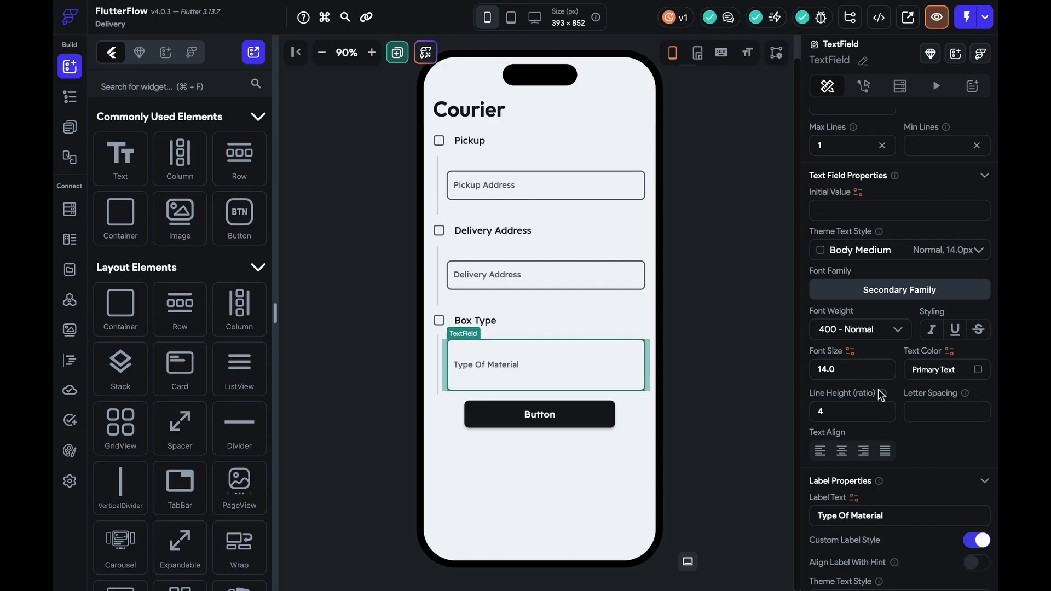
{"action": "left_click", "coordinate": [778, 386]}
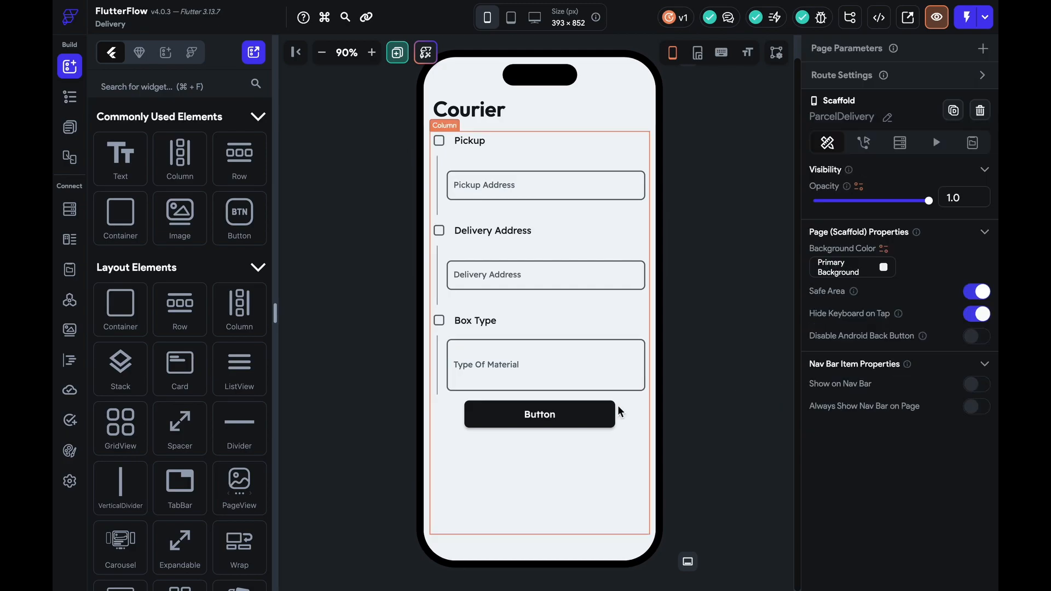
Make the form column scroll vertically and raise its item spacing to 15
{"action": "left_click", "coordinate": [641, 422]}
{"action": "scroll", "coordinate": [873, 508], "scroll_direction": "down", "scroll_amount": 2}
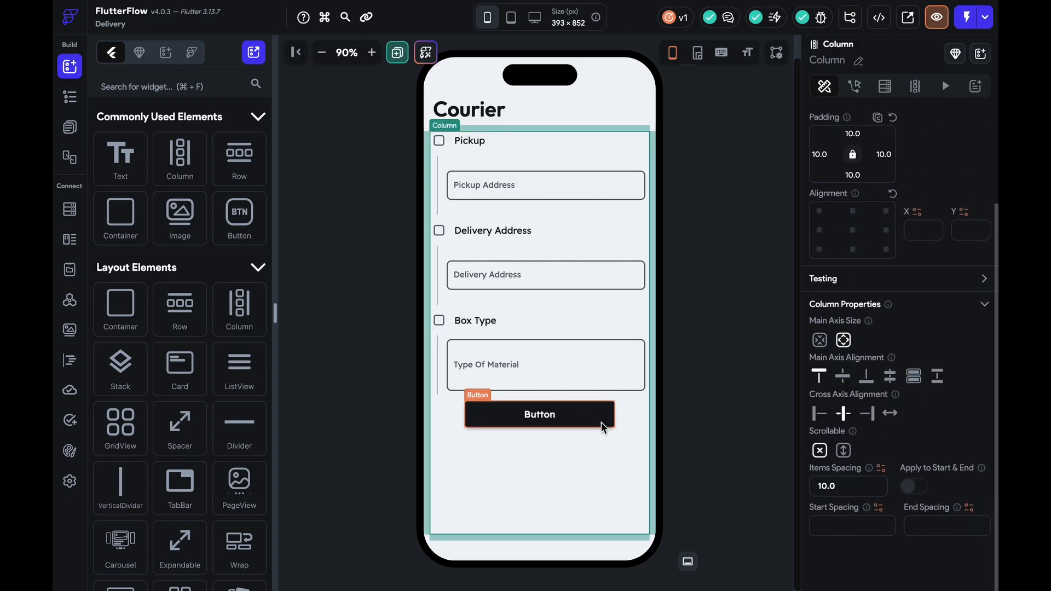
{"action": "left_click", "coordinate": [844, 452]}
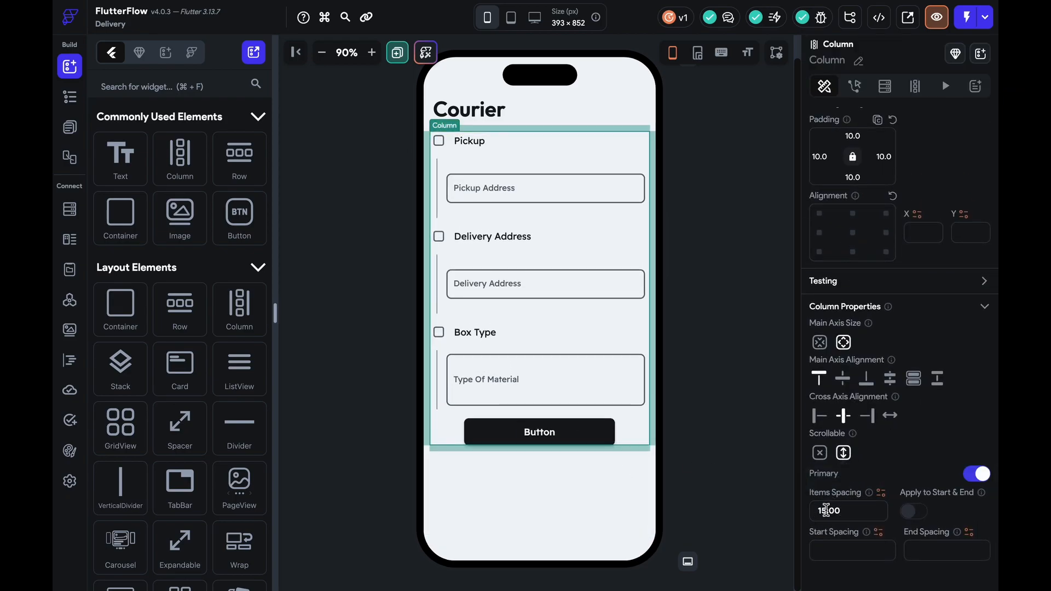
{"action": "left_click", "coordinate": [703, 392]}
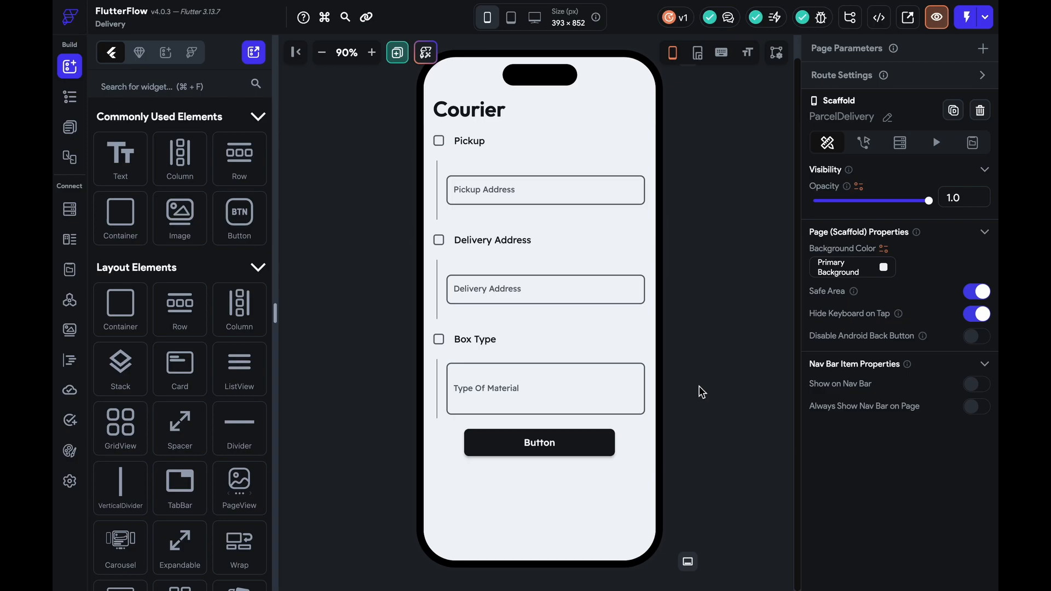
{"action": "left_click", "coordinate": [702, 391]}
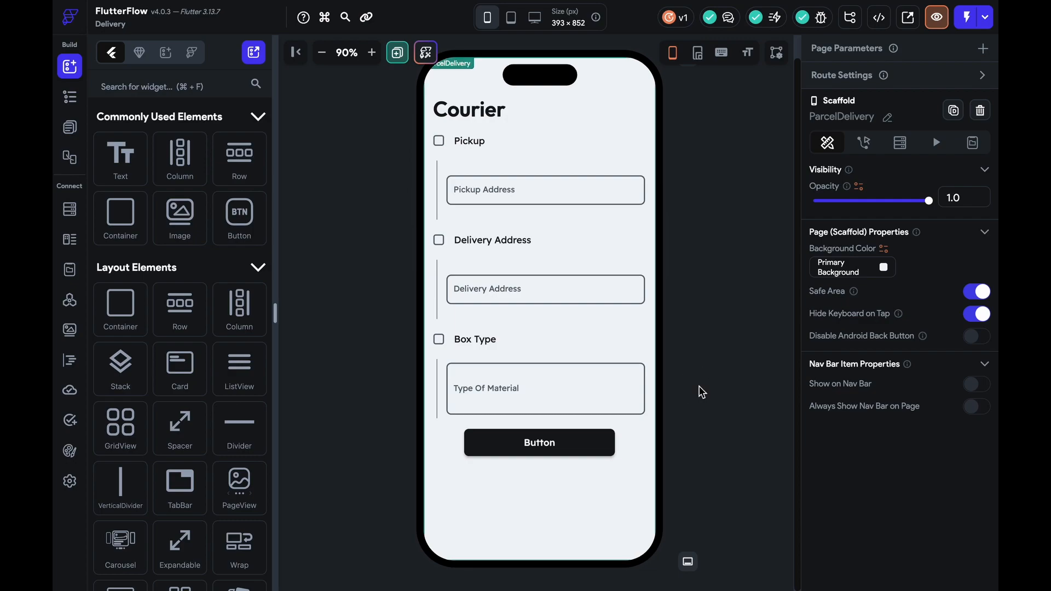
Show the Page Selector filtered to pages and open the all-pages overview
{"action": "left_click", "coordinate": [70, 127]}
{"action": "left_click", "coordinate": [139, 52]}
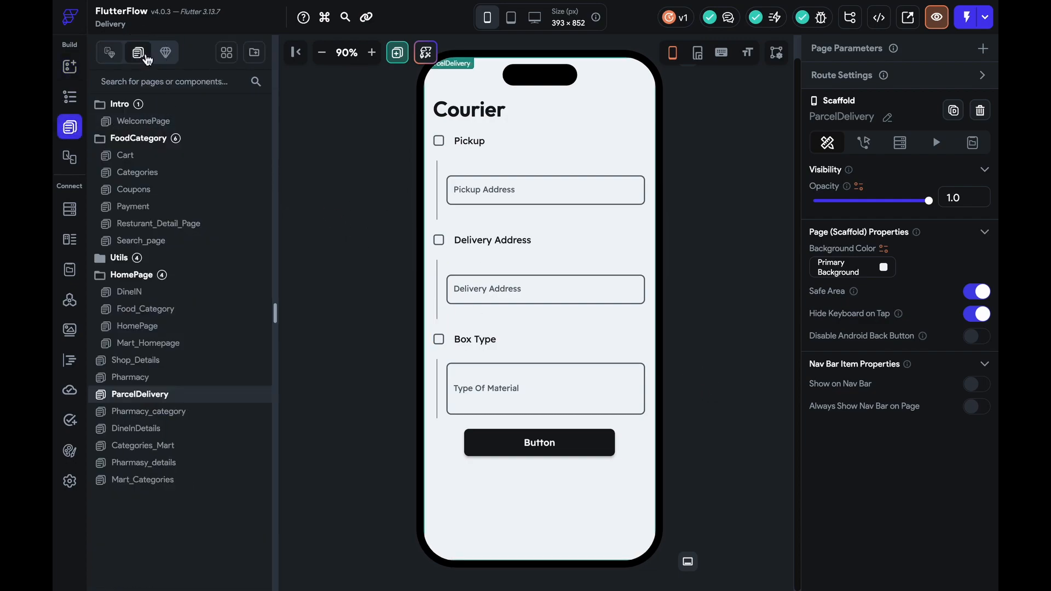
{"action": "left_click", "coordinate": [229, 52]}
{"action": "scroll", "coordinate": [500, 244], "scroll_direction": "down", "scroll_amount": 15}
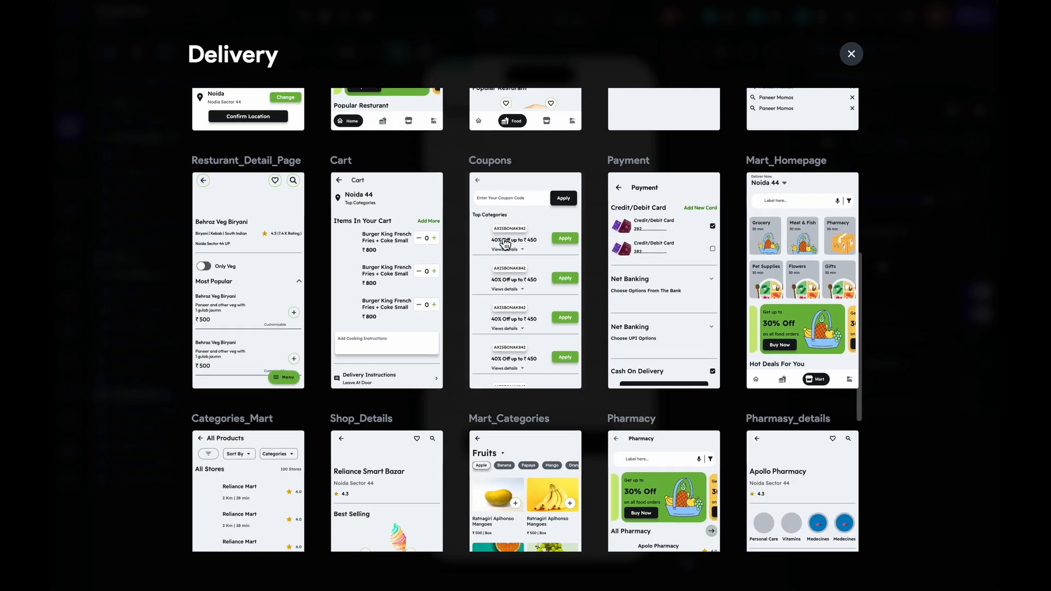
{"action": "scroll", "coordinate": [505, 244], "scroll_direction": "up", "scroll_amount": 1}
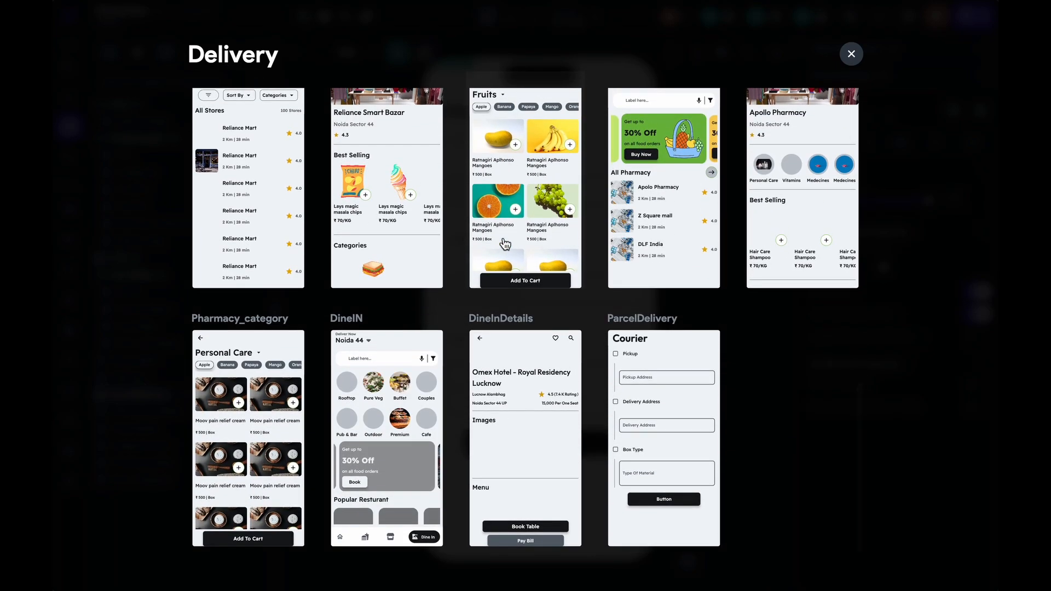
{"action": "scroll", "coordinate": [505, 244], "scroll_direction": "down", "scroll_amount": 1}
Open the DineInDetails page, then bring up the New Page template picker
{"action": "left_click", "coordinate": [523, 432]}
{"action": "scroll", "coordinate": [564, 265], "scroll_direction": "down", "scroll_amount": 5}
{"action": "scroll", "coordinate": [564, 265], "scroll_direction": "up", "scroll_amount": 4}
{"action": "scroll", "coordinate": [564, 267], "scroll_direction": "down", "scroll_amount": 5}
{"action": "scroll", "coordinate": [565, 266], "scroll_direction": "up", "scroll_amount": 4}
{"action": "scroll", "coordinate": [564, 267], "scroll_direction": "down", "scroll_amount": 3}
{"action": "mouse_move", "coordinate": [749, 1]}
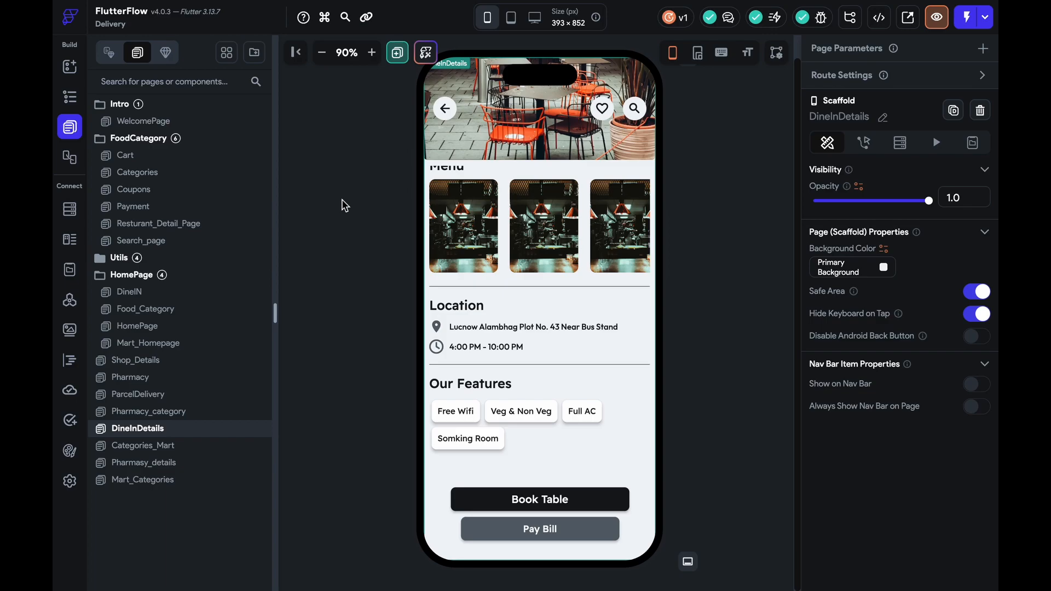
{"action": "left_click", "coordinate": [397, 55]}
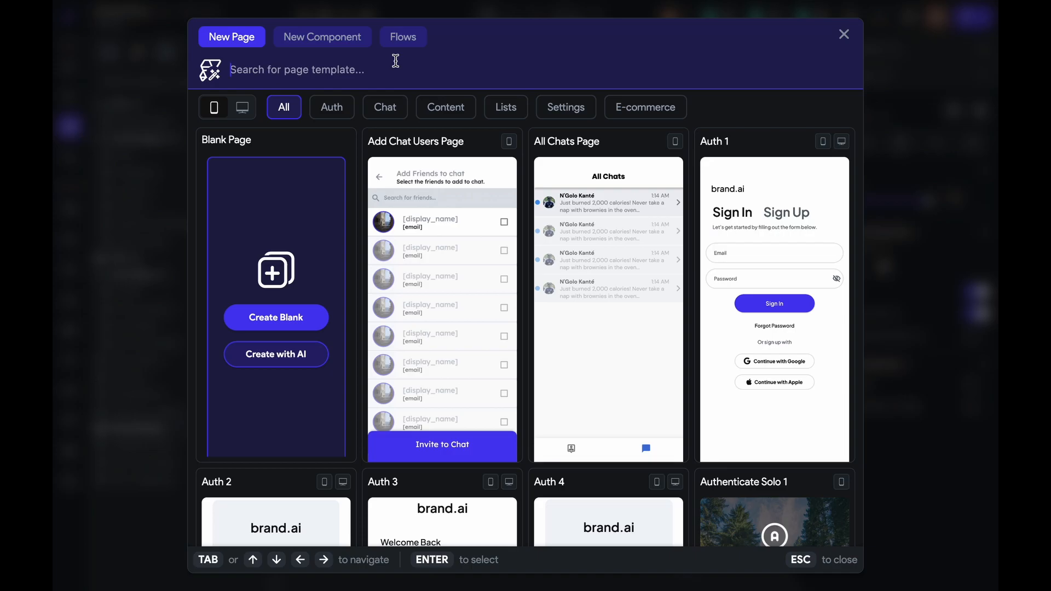
Create a blank page named ProfilePage
{"action": "left_click", "coordinate": [291, 318]}
{"action": "type", "text": "ProfilePA"}
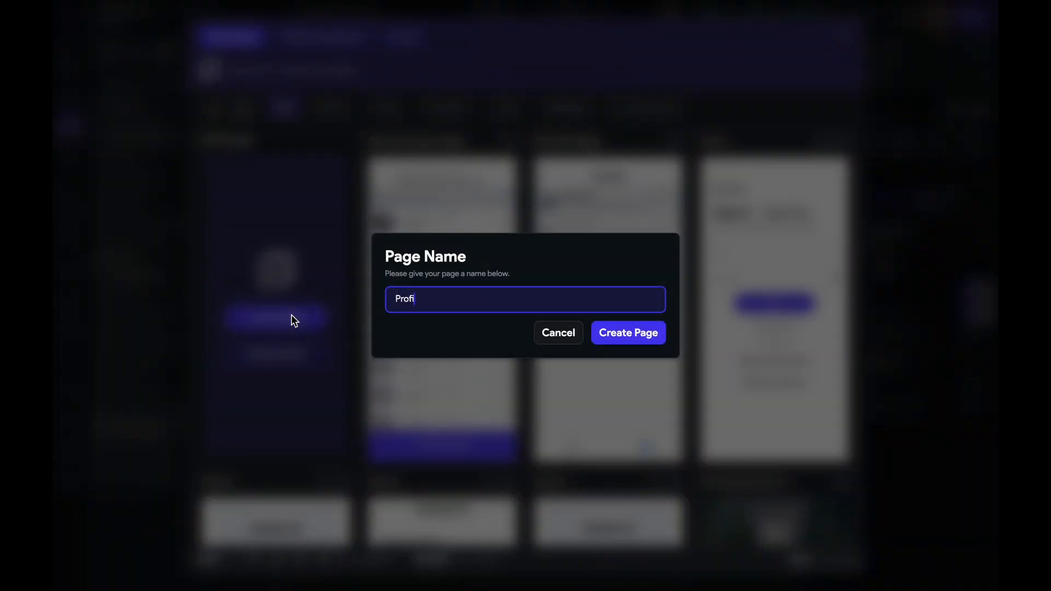
{"action": "key", "text": "BackSpace"}
{"action": "type", "text": "age"}
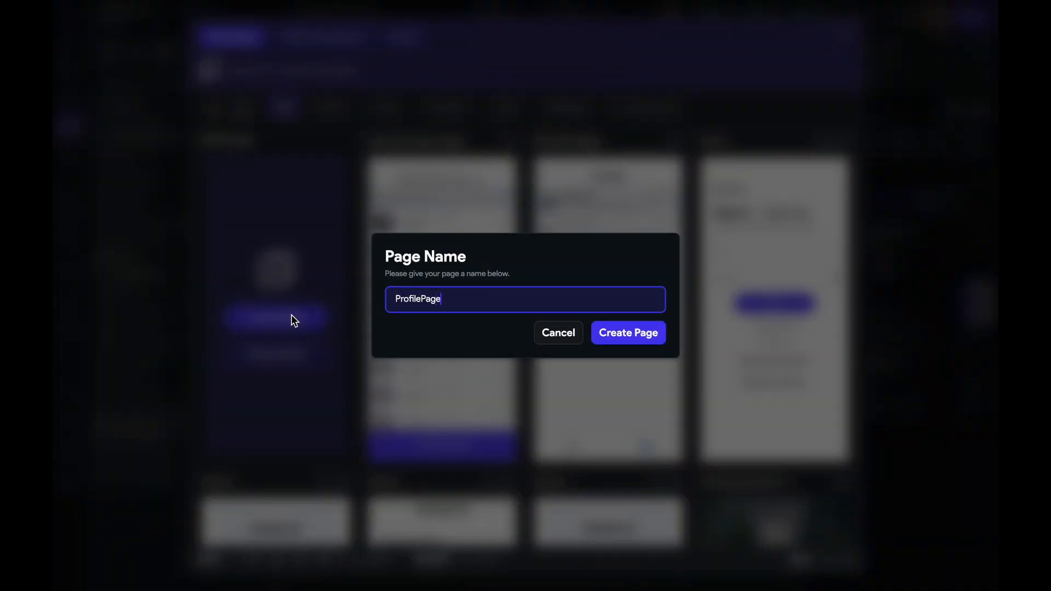
{"action": "left_click", "coordinate": [624, 333]}
Enable Add Bottom Section on the ProfilePage app bar
{"action": "left_click", "coordinate": [472, 111]}
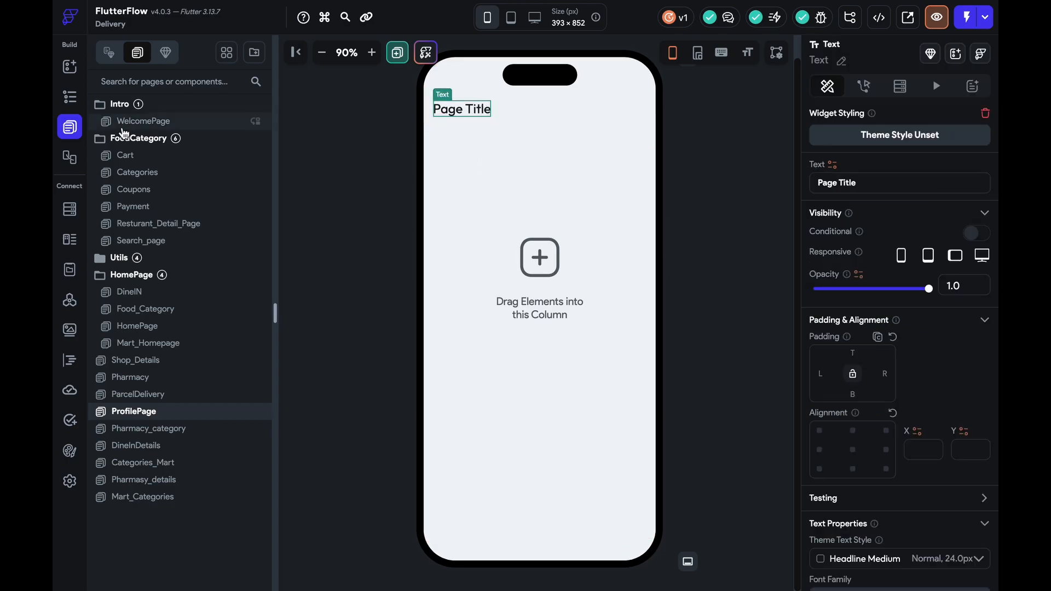
{"action": "left_click", "coordinate": [70, 66]}
{"action": "left_click", "coordinate": [550, 122]}
{"action": "scroll", "coordinate": [967, 417], "scroll_direction": "down", "scroll_amount": 2}
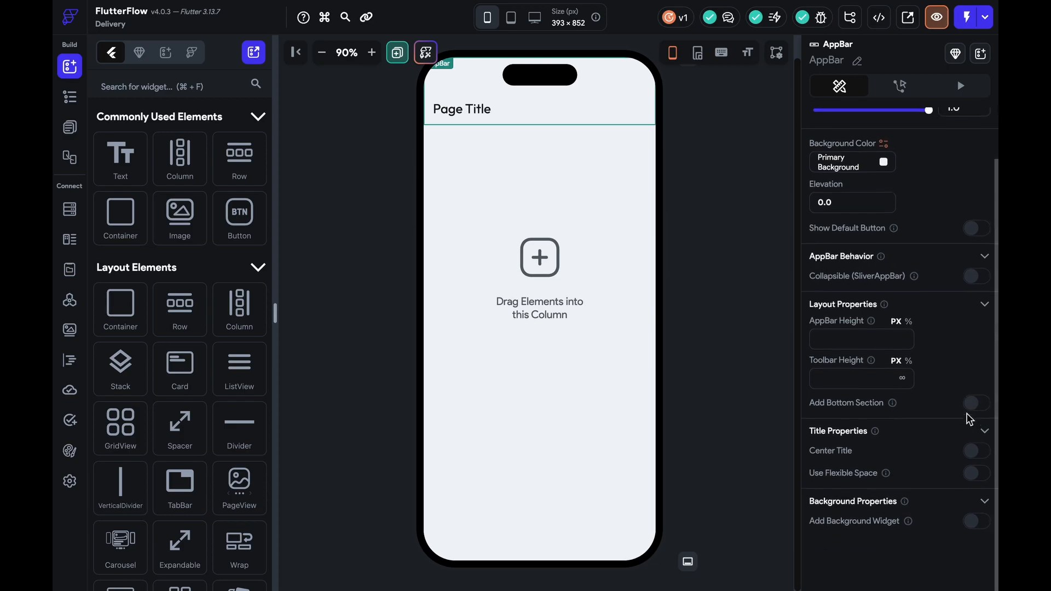
{"action": "left_click", "coordinate": [969, 414]}
Move the Page Title into a Row in the bottom section, wrap it in a Column, and duplicate it
{"action": "left_click", "coordinate": [462, 110]}
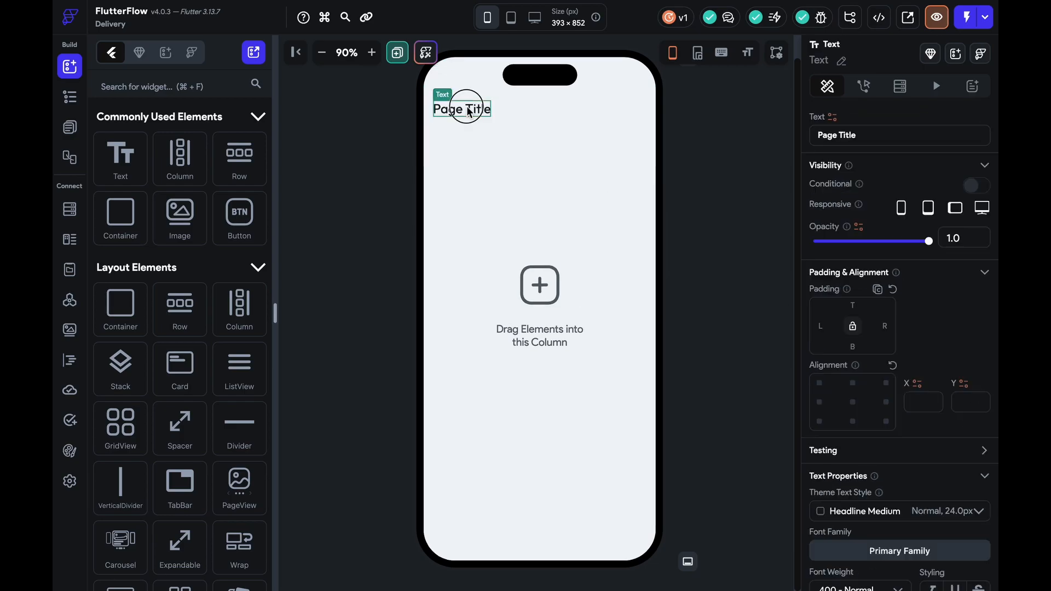
{"action": "left_click_drag", "start_coordinate": [199, 157], "coordinate": [544, 155]}
{"action": "left_click_drag", "start_coordinate": [239, 159], "coordinate": [491, 156]}
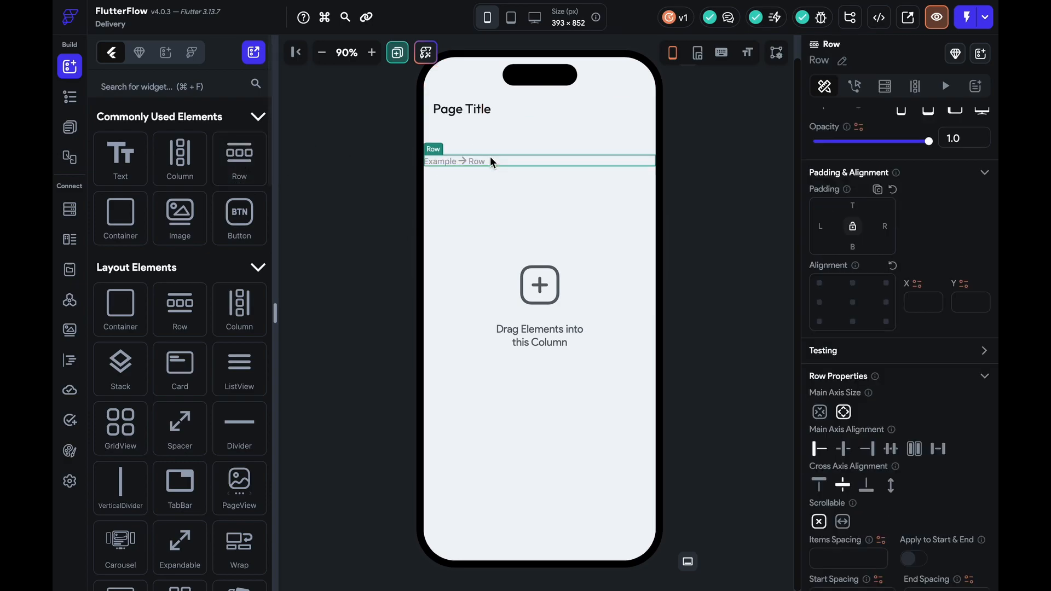
{"action": "left_click_drag", "start_coordinate": [465, 110], "coordinate": [472, 165]}
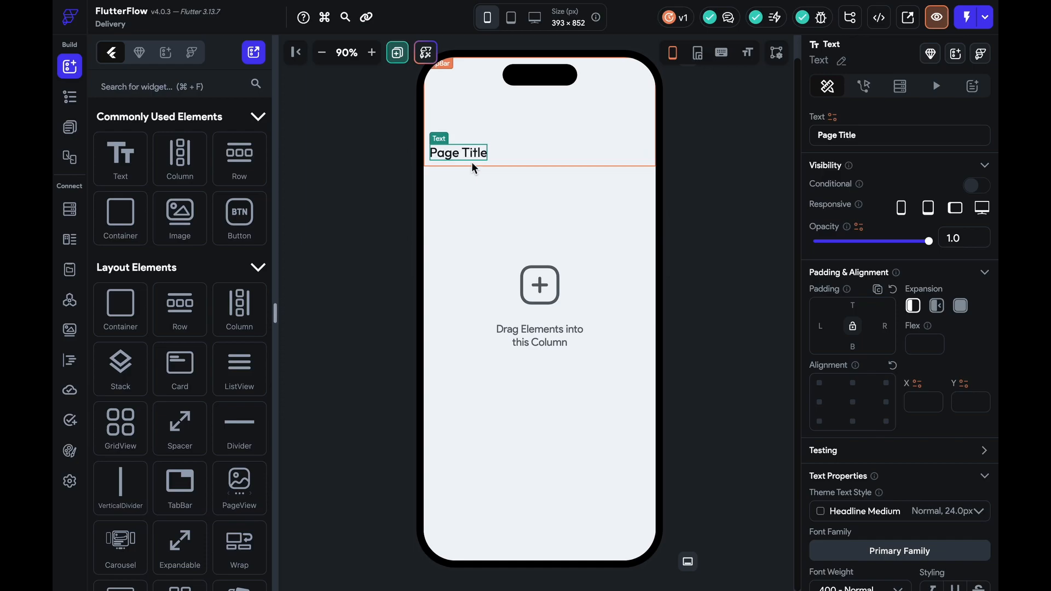
{"action": "right_click", "coordinate": [474, 165]}
{"action": "left_click", "coordinate": [509, 224]}
{"action": "left_click", "coordinate": [575, 206]}
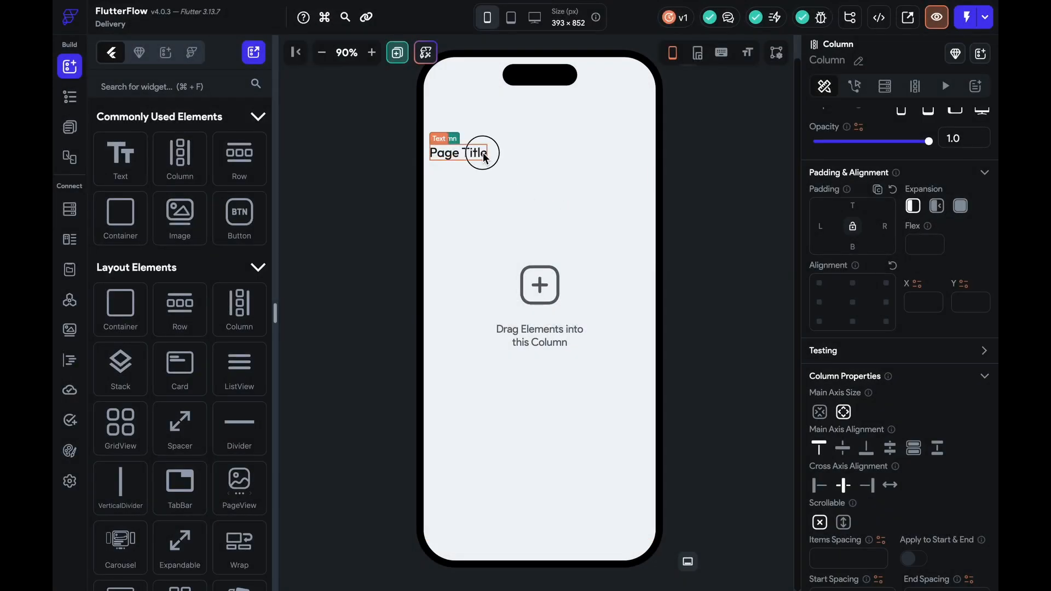
{"action": "left_click", "coordinate": [486, 155]}
{"action": "key", "text": "super+d"}
Add an arrow_back Icon to the leading slot of the ProfilePage app bar
{"action": "left_click", "coordinate": [467, 97]}
{"action": "left_click", "coordinate": [249, 86]}
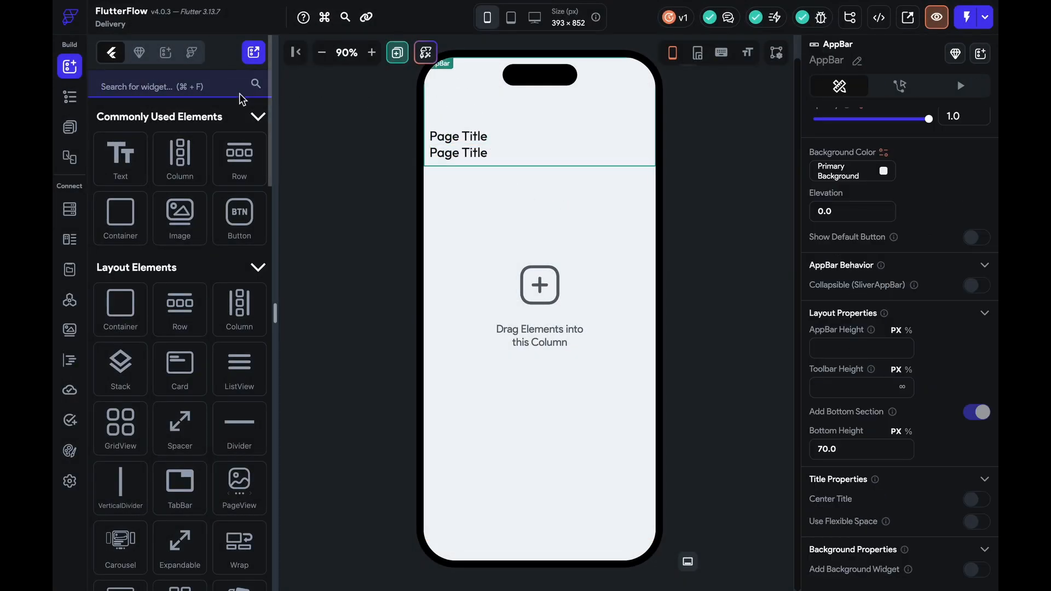
{"action": "type", "text": "icon"}
{"action": "left_click_drag", "start_coordinate": [131, 339], "coordinate": [450, 104]}
{"action": "left_click", "coordinate": [936, 486]}
{"action": "type", "text": "back"}
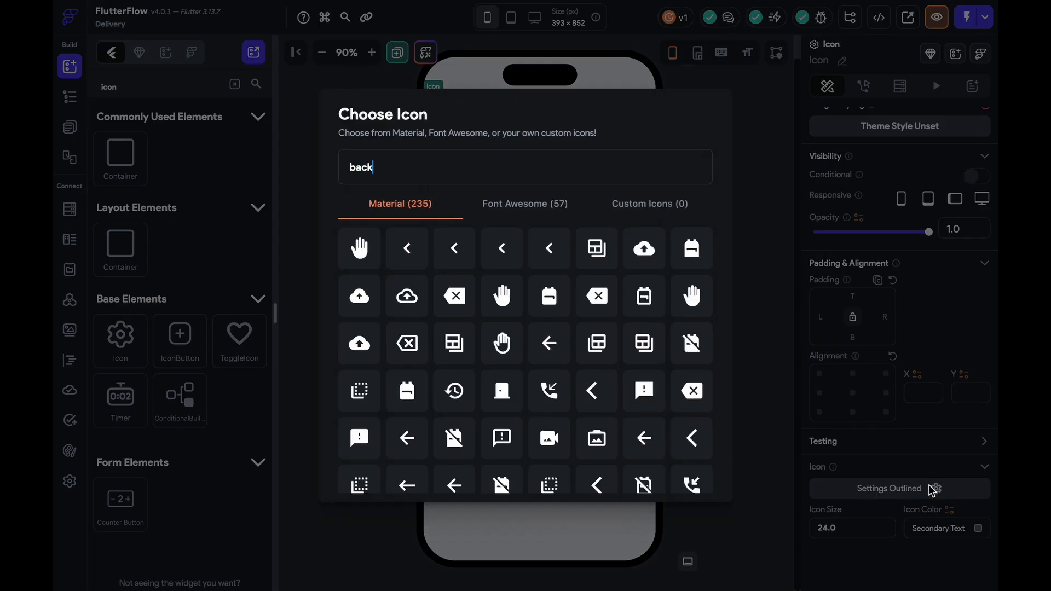
{"action": "left_click", "coordinate": [549, 343]}
{"action": "left_click", "coordinate": [958, 525]}
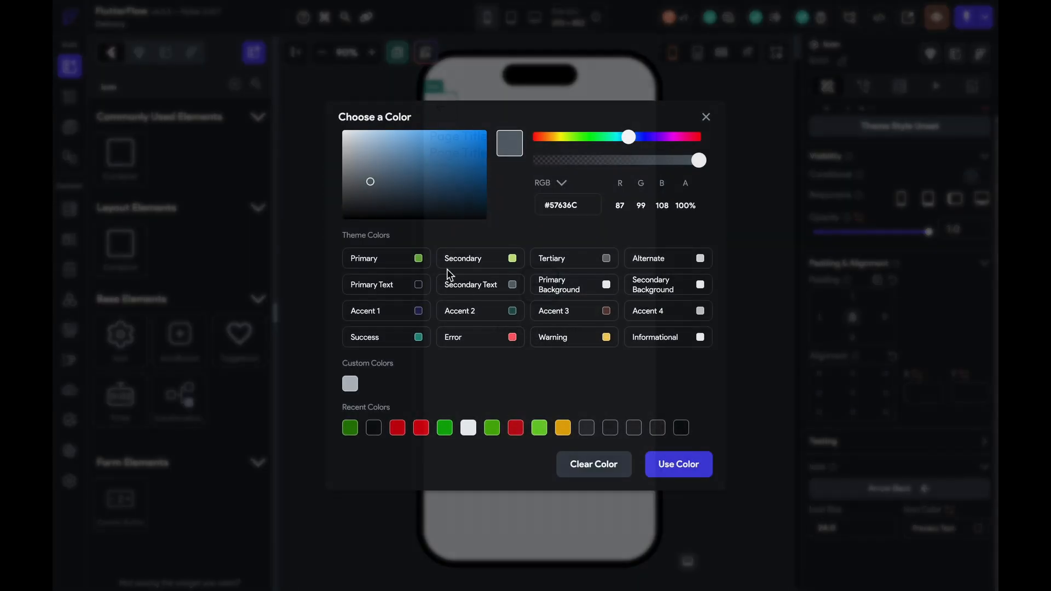
{"action": "left_click", "coordinate": [688, 228]}
{"action": "left_click", "coordinate": [465, 153]}
{"action": "scroll", "coordinate": [906, 272], "scroll_direction": "down", "scroll_amount": 3}
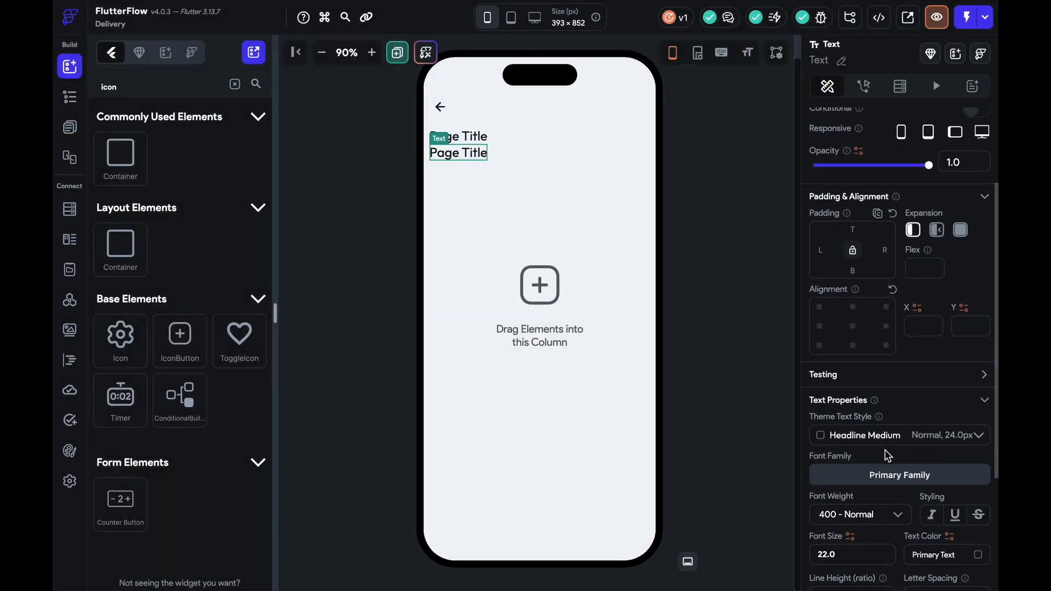
Give the second text font size 16 and 500 Medium weight, and left-align the column
{"action": "left_click", "coordinate": [879, 546]}
{"action": "key", "text": "Down"}
{"action": "key", "text": "Down"}
{"action": "key", "text": "Down"}
{"action": "key", "text": "Down"}
{"action": "key", "text": "Down"}
{"action": "key", "text": "Down"}
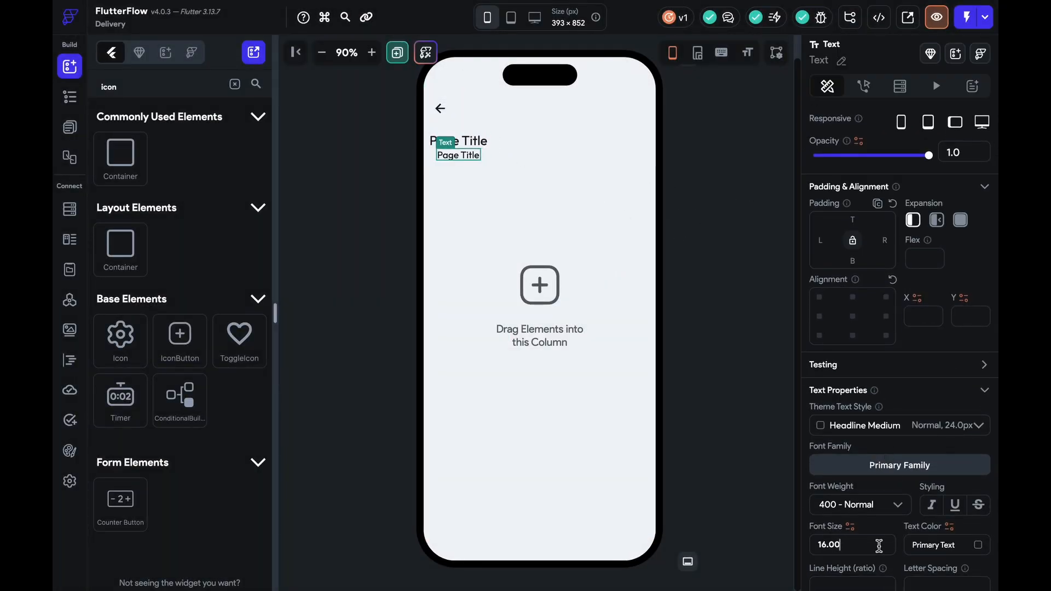
{"action": "left_click", "coordinate": [848, 507]}
{"action": "left_click", "coordinate": [850, 414]}
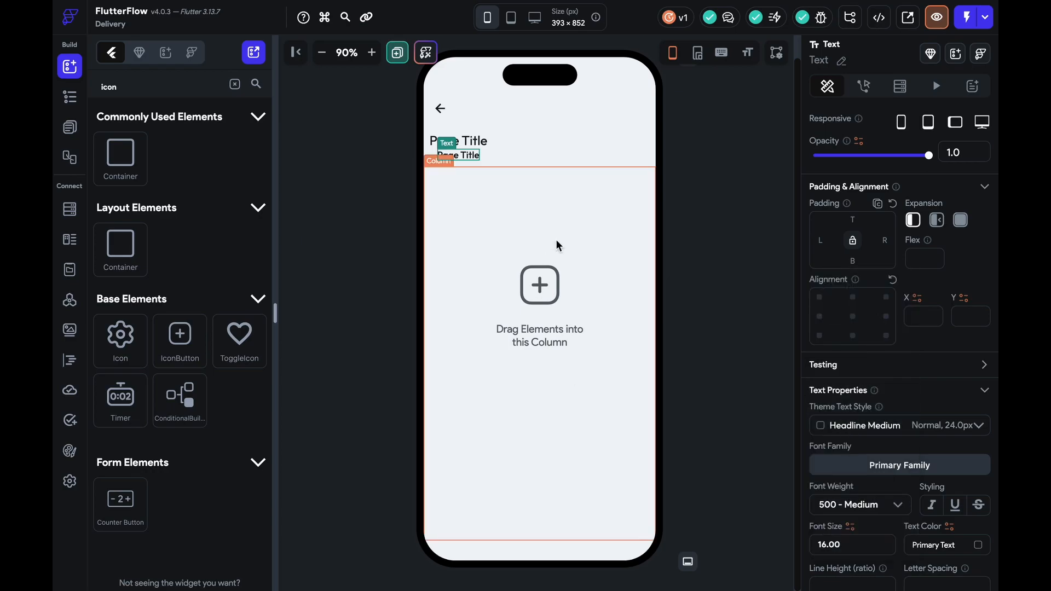
{"action": "left_click", "coordinate": [491, 154]}
{"action": "left_click", "coordinate": [483, 154]}
{"action": "left_click", "coordinate": [820, 416]}
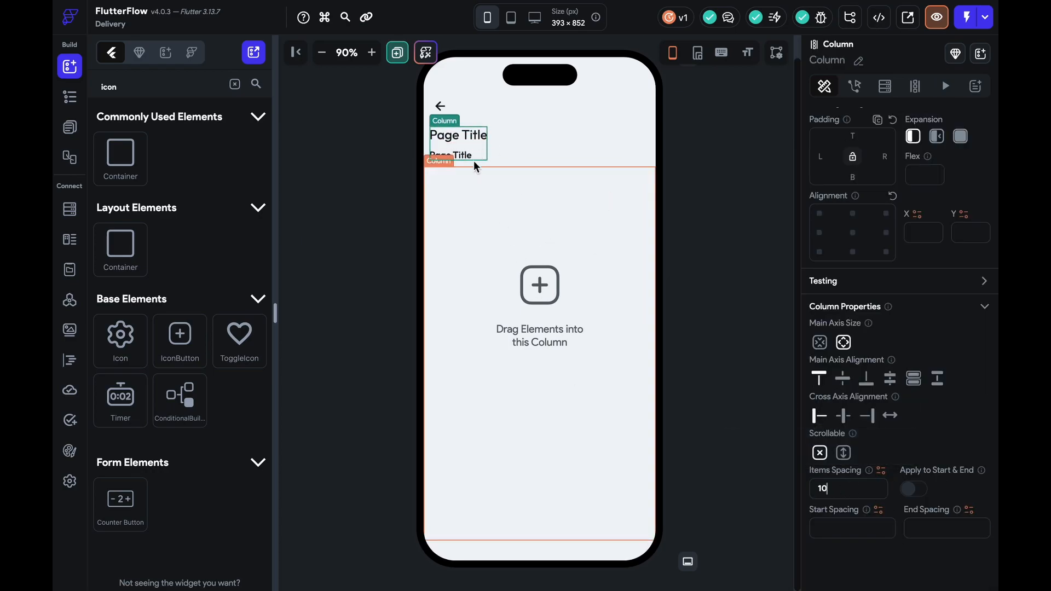
Change the first text to the user's full name and the second to their e-mail
{"action": "left_click", "coordinate": [460, 137]}
{"action": "left_click", "coordinate": [880, 186]}
{"action": "key", "text": "ctrl+a"}
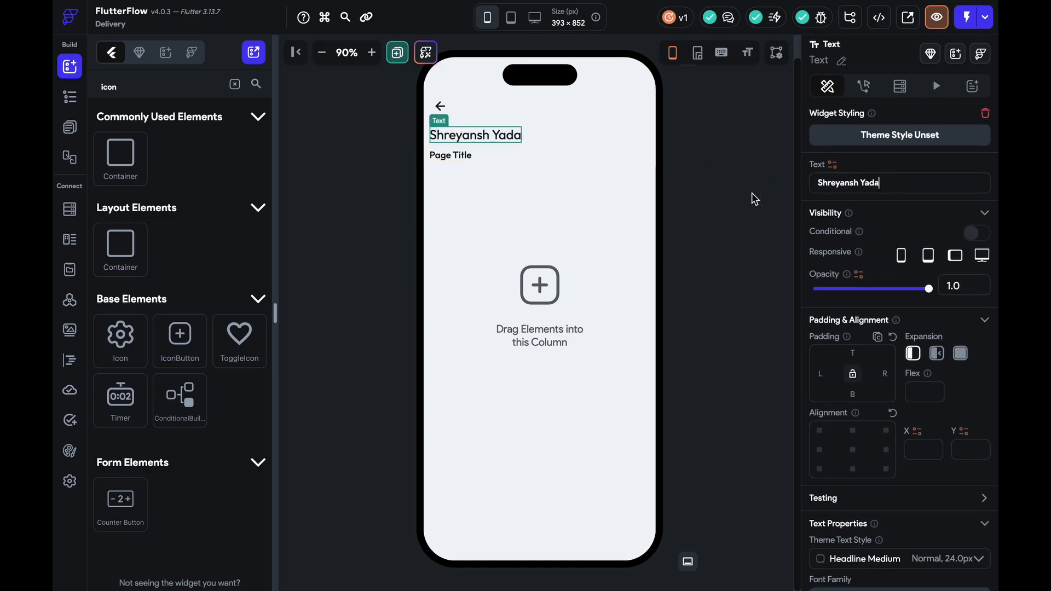
{"action": "left_click", "coordinate": [451, 155]}
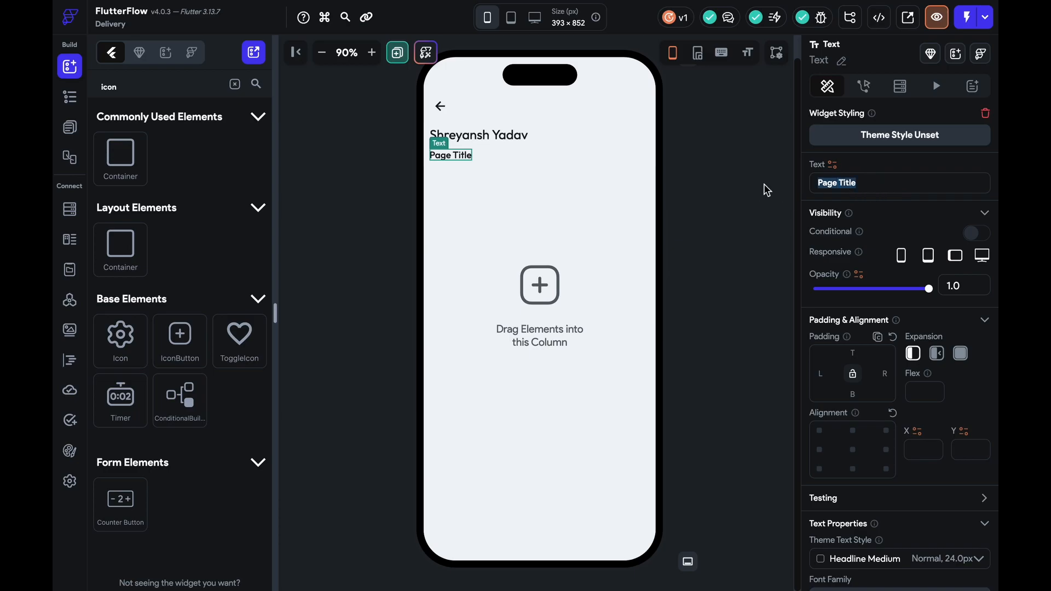
{"action": "type", "text": "arvi"}
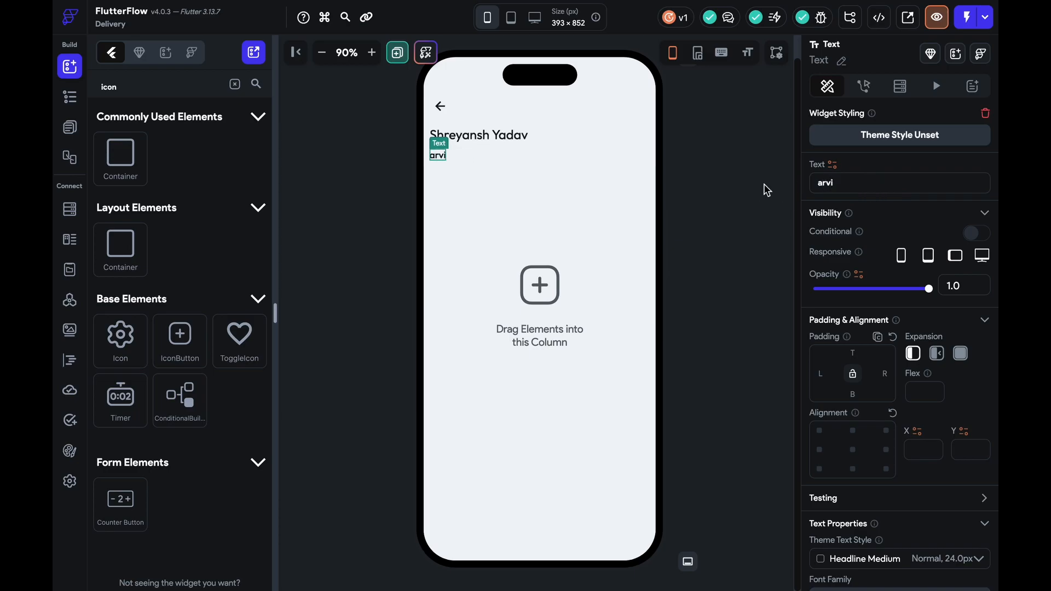
{"action": "left_click", "coordinate": [578, 142]}
{"action": "left_click", "coordinate": [655, 201]}
{"action": "left_click", "coordinate": [663, 204]}
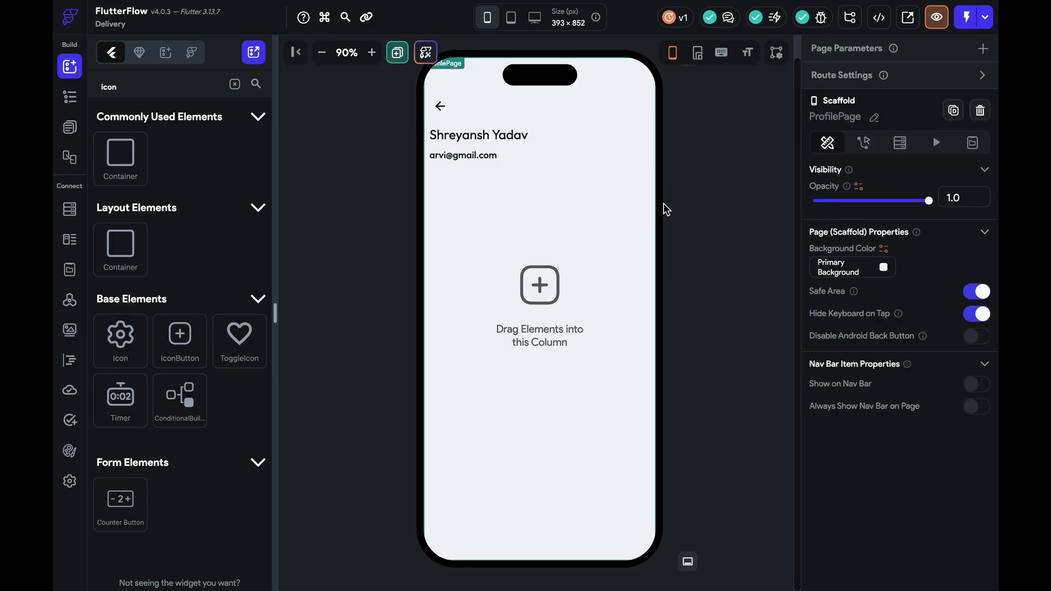
Add a Row to the empty body column and put a Text widget inside it
{"action": "left_click", "coordinate": [497, 233]}
{"action": "left_click", "coordinate": [234, 83]}
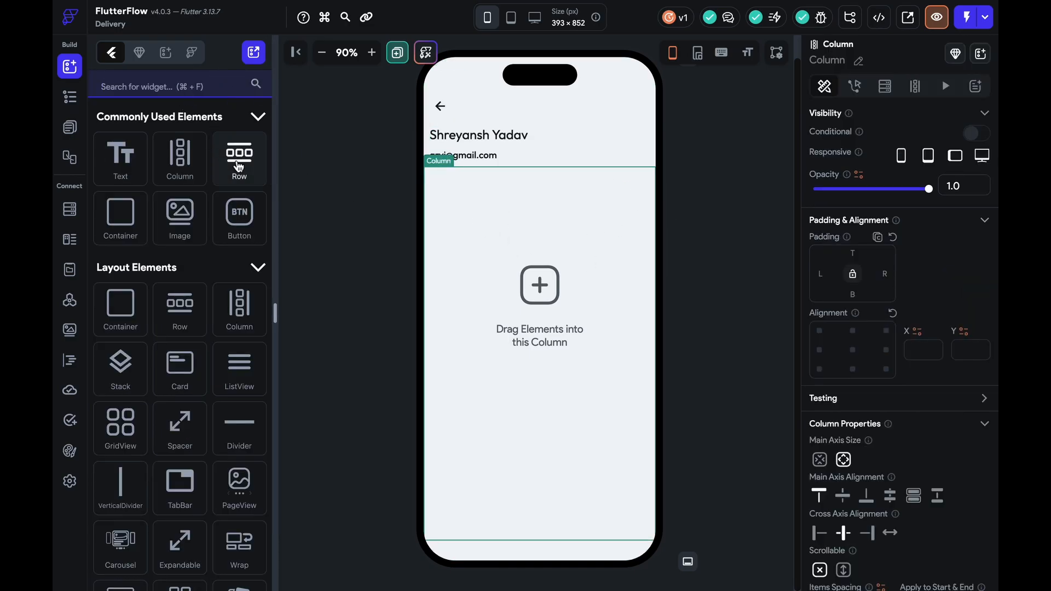
{"action": "left_click_drag", "start_coordinate": [239, 157], "coordinate": [554, 298]}
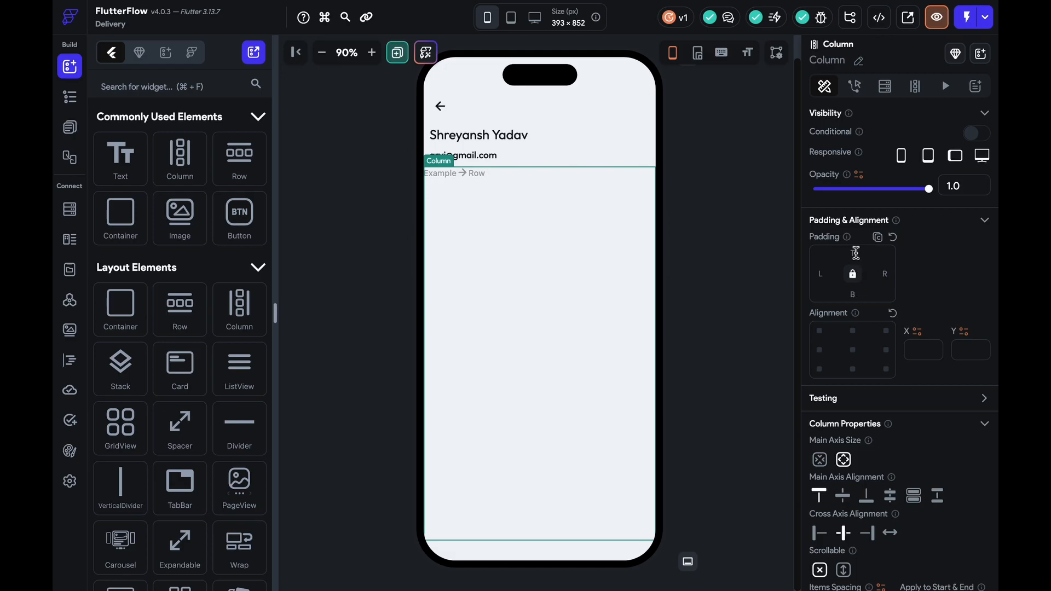
{"action": "left_click", "coordinate": [497, 179]}
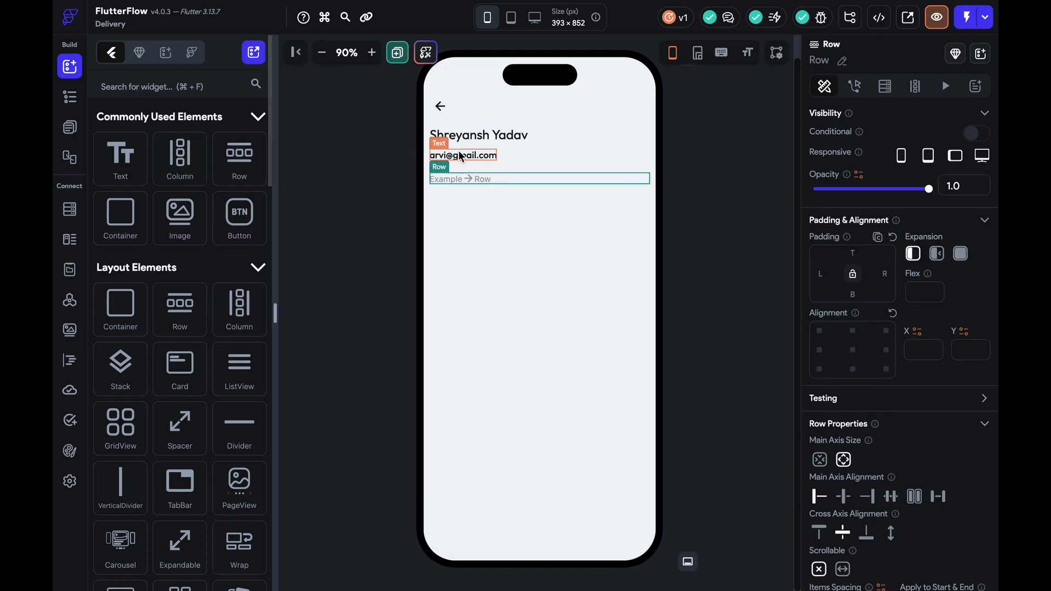
{"action": "left_click_drag", "start_coordinate": [121, 156], "coordinate": [540, 180]}
Set the text to 'My Account' at font size 16 and wrap it in a Wrap widget
{"action": "left_click", "coordinate": [887, 552]}
{"action": "type", "text": "16"}
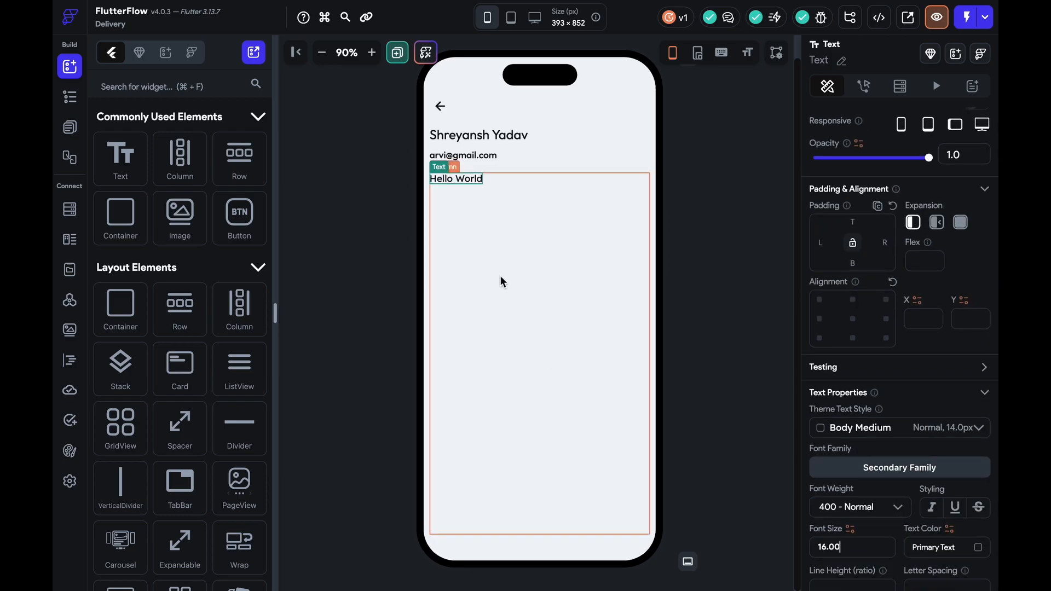
{"action": "scroll", "coordinate": [857, 303], "scroll_direction": "up", "scroll_amount": 1}
{"action": "scroll", "coordinate": [857, 303], "scroll_direction": "up", "scroll_amount": 2}
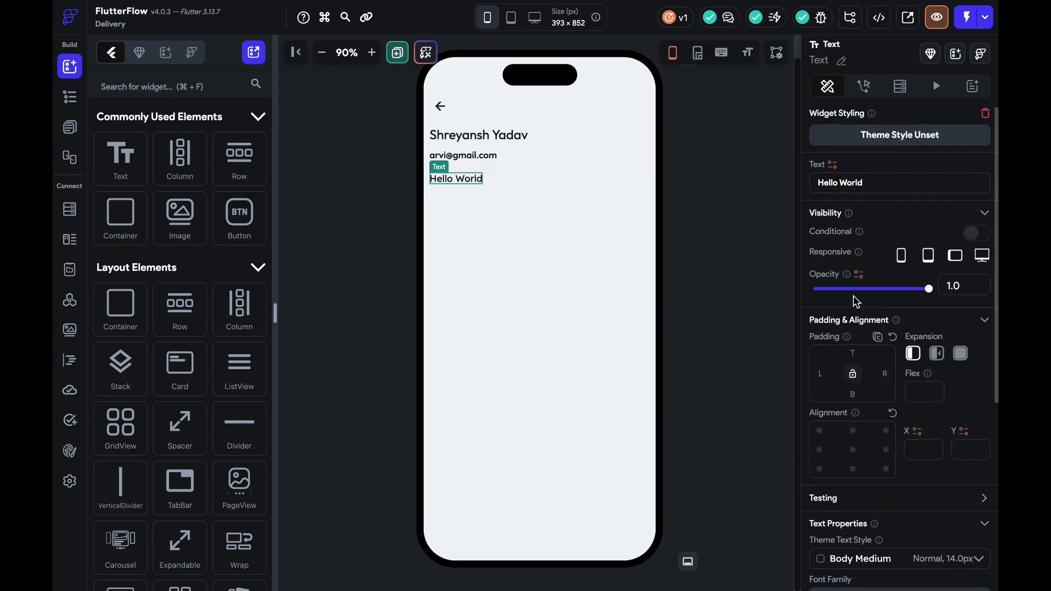
{"action": "triple_click", "coordinate": [887, 182]}
{"action": "type", "text": "My Account"}
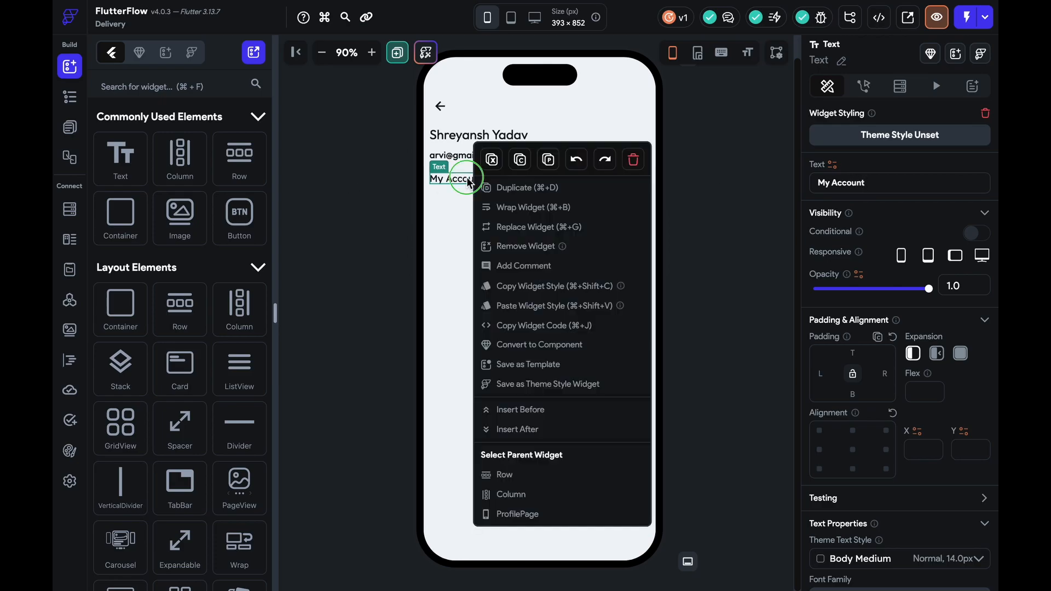
{"action": "key", "text": "super+b"}
{"action": "left_click", "coordinate": [606, 295]}
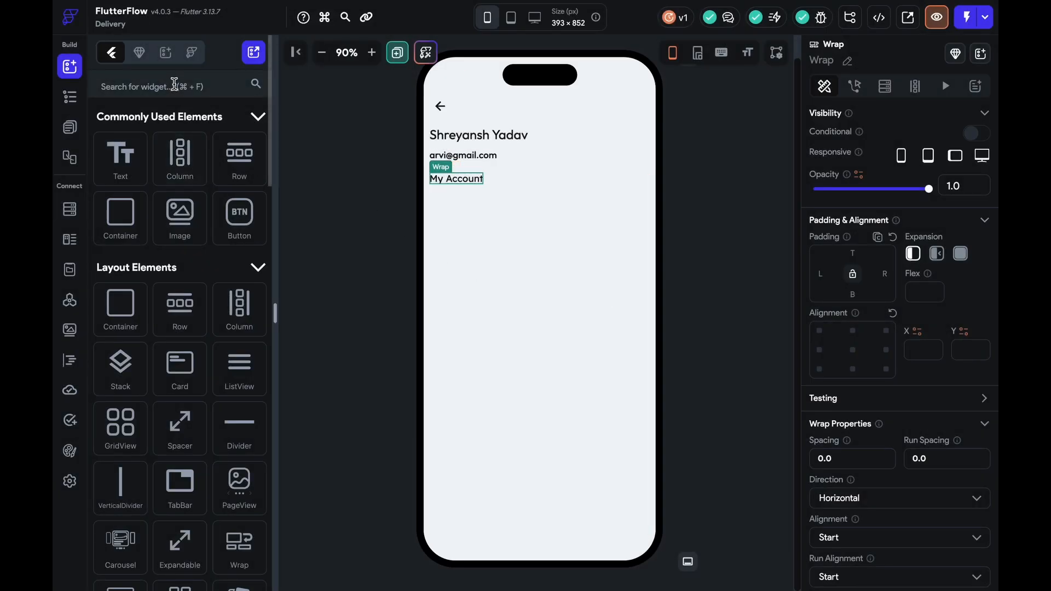
Insert an Icon into the Wrap and try placing the My Account text after it
{"action": "right_click", "coordinate": [441, 172]}
{"action": "left_click", "coordinate": [482, 208]}
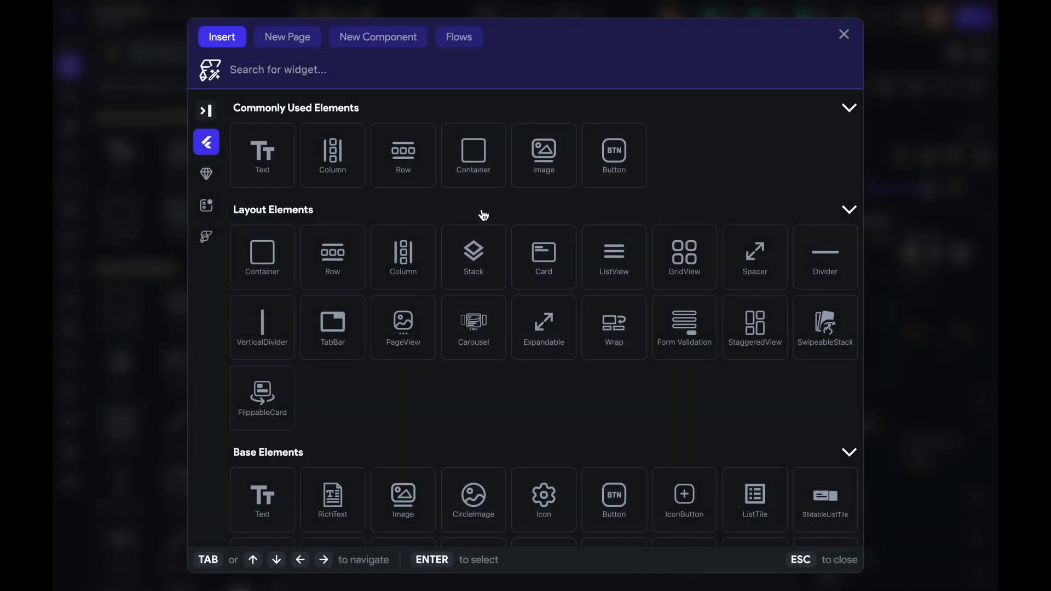
{"action": "type", "text": "icon"}
{"action": "left_click", "coordinate": [284, 350]}
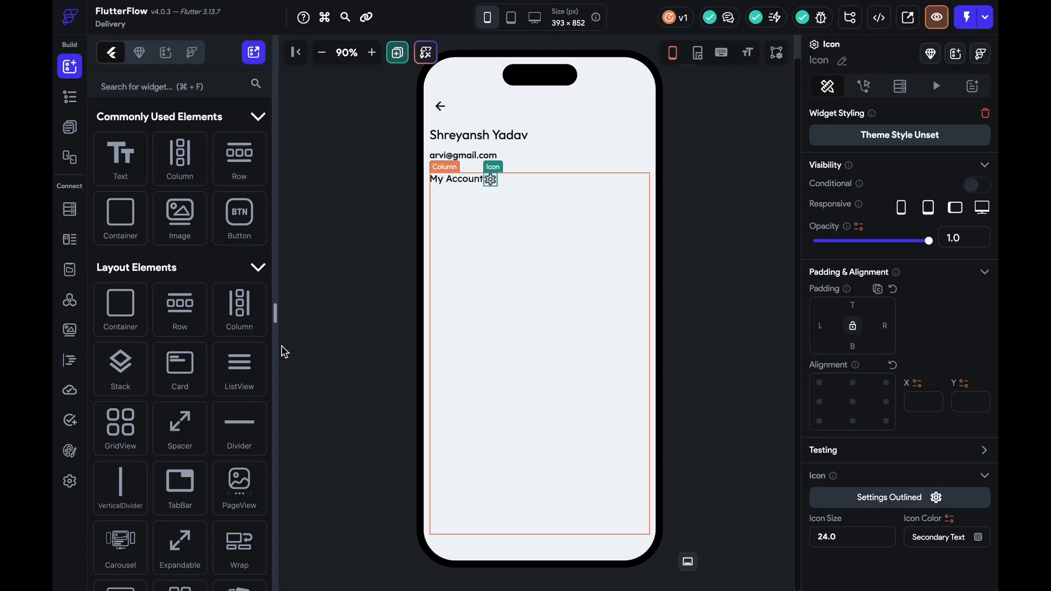
{"action": "left_click_drag", "start_coordinate": [467, 177], "coordinate": [498, 181]}
{"action": "key", "text": "super+z"}
{"action": "key", "text": "super+z"}
{"action": "key", "text": "super+shift+z"}
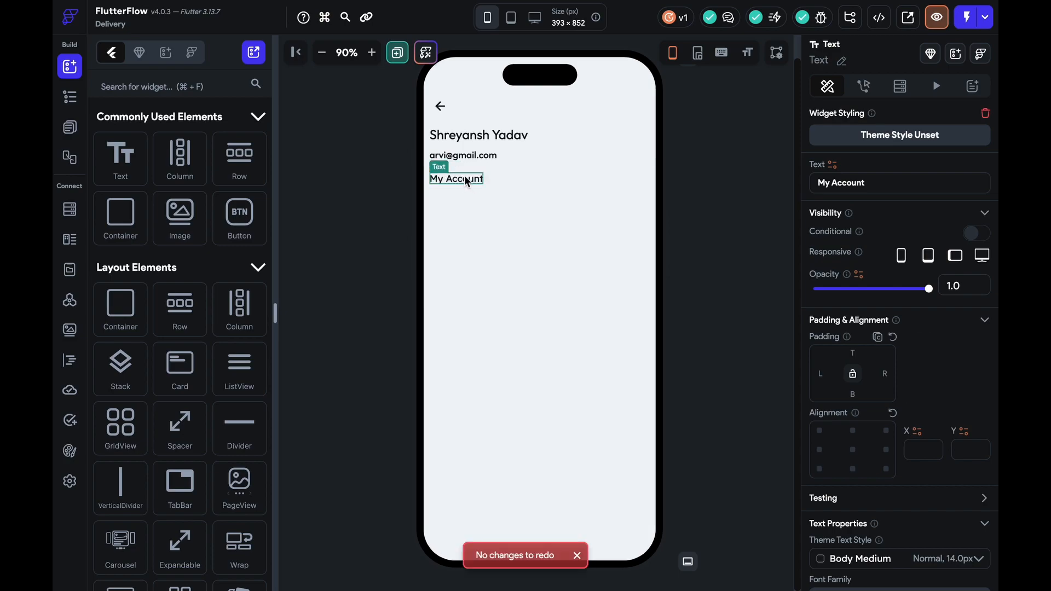
Insert a gear Icon into the Wrap that holds the My Account text
{"action": "right_click", "coordinate": [468, 177]}
{"action": "left_click", "coordinate": [509, 454]}
{"action": "right_click", "coordinate": [465, 164]}
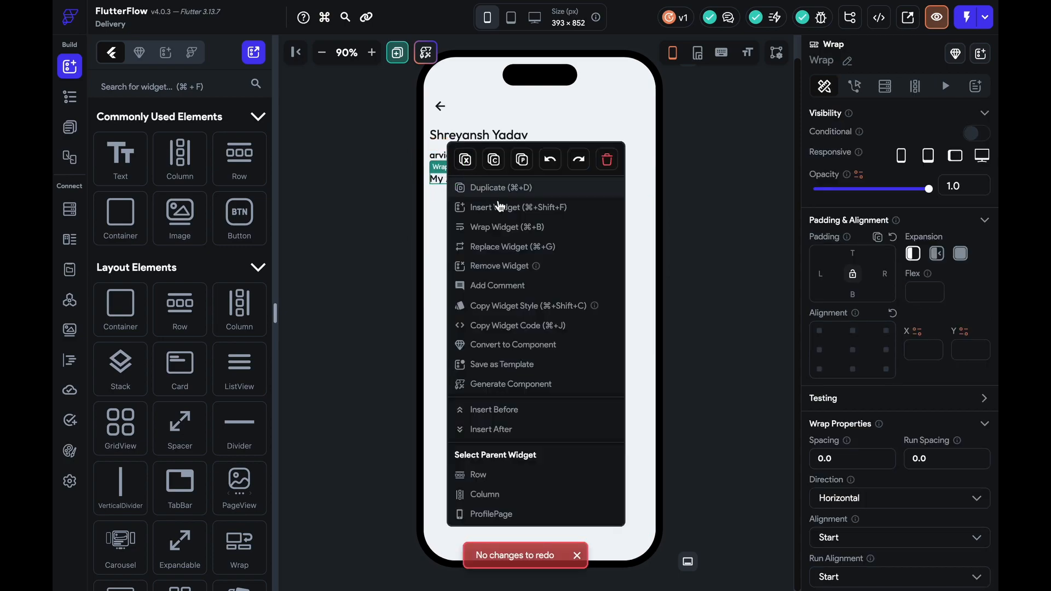
{"action": "left_click", "coordinate": [508, 211]}
{"action": "type", "text": "Icon"}
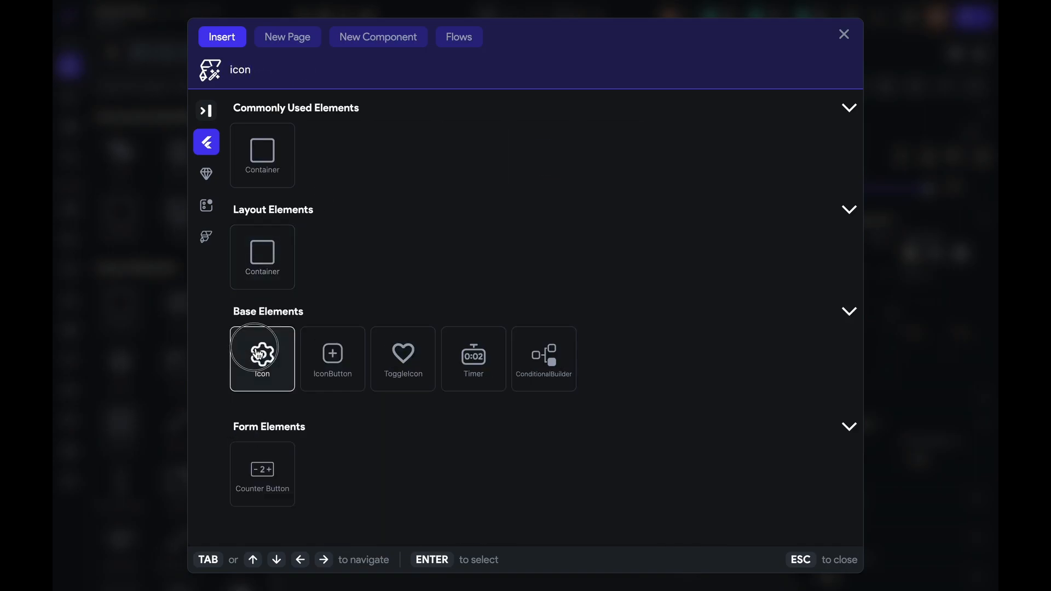
{"action": "left_click", "coordinate": [260, 354]}
{"action": "scroll", "coordinate": [702, 176], "scroll_direction": "up", "scroll_amount": 1}
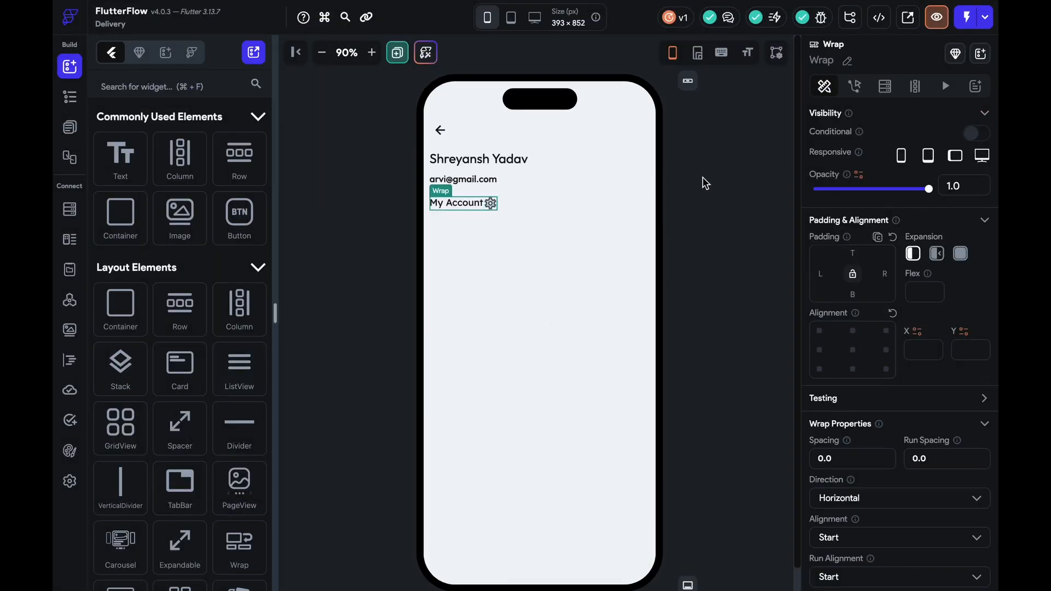
Reorder the Wrap so the gear icon sits before the My Account text
{"action": "left_click", "coordinate": [487, 203]}
{"action": "key", "text": "Left"}
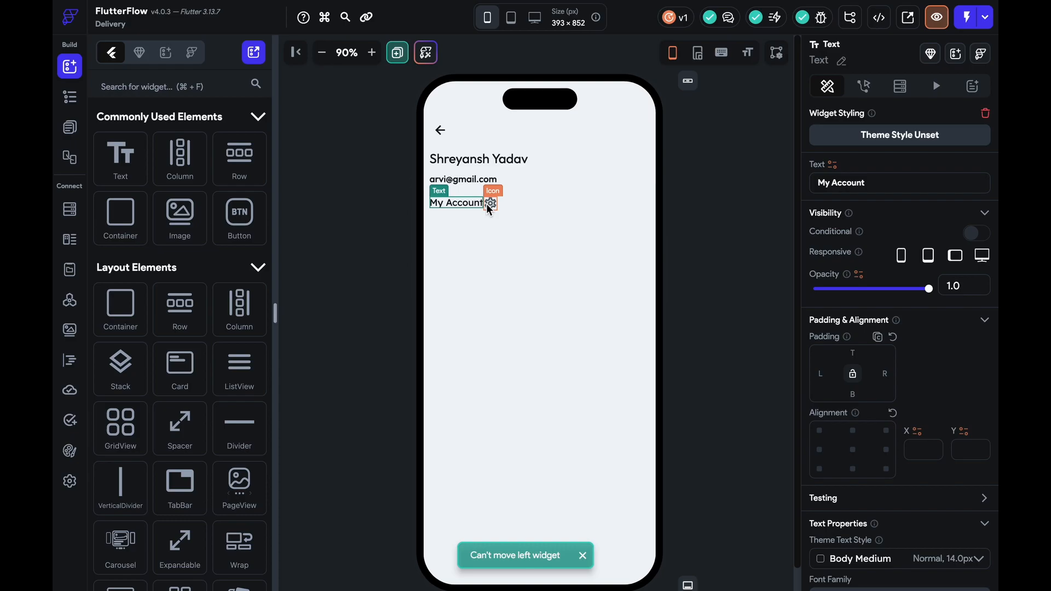
{"action": "key", "text": "Up"}
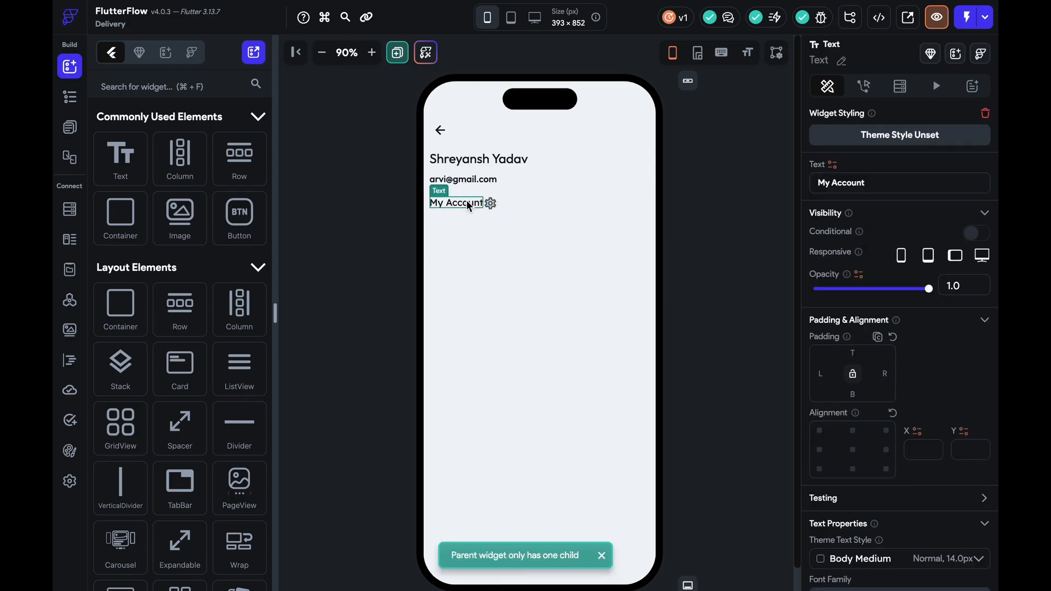
{"action": "left_click", "coordinate": [491, 206]}
{"action": "key", "text": "Left"}
{"action": "left_click", "coordinate": [460, 194]}
{"action": "left_click_drag", "start_coordinate": [460, 202], "coordinate": [490, 206]}
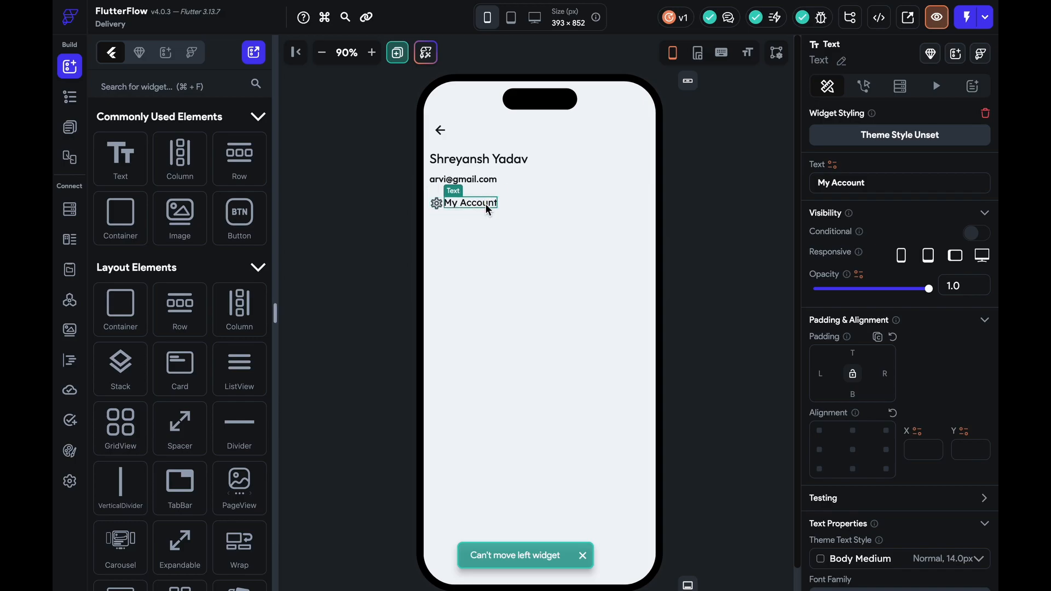
Replace the gear with the Account Circle icon
{"action": "left_click", "coordinate": [438, 203]}
{"action": "left_click", "coordinate": [898, 496]}
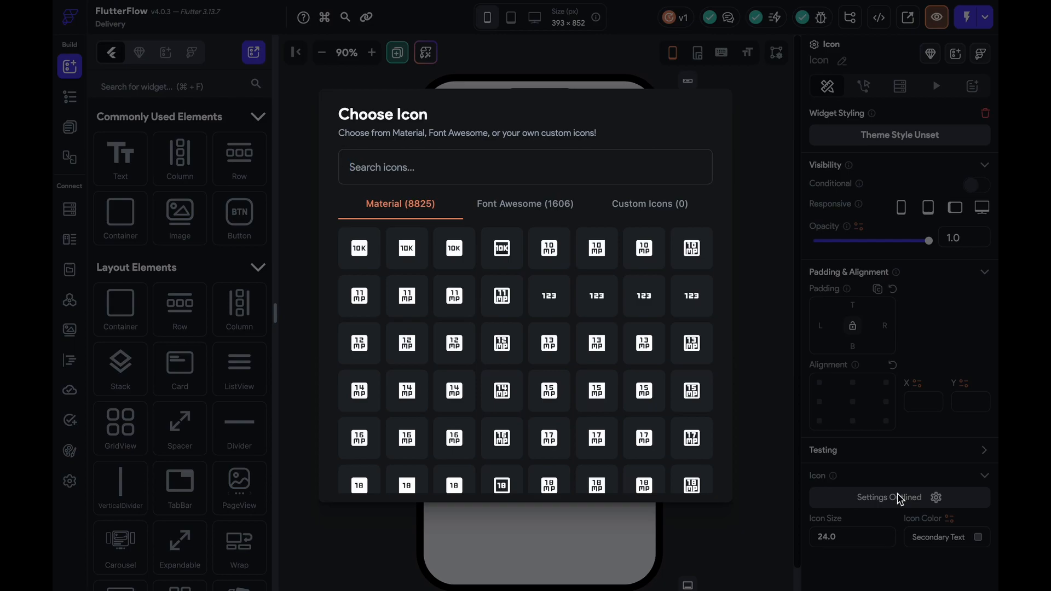
{"action": "type", "text": "account"}
{"action": "left_click", "coordinate": [644, 305]}
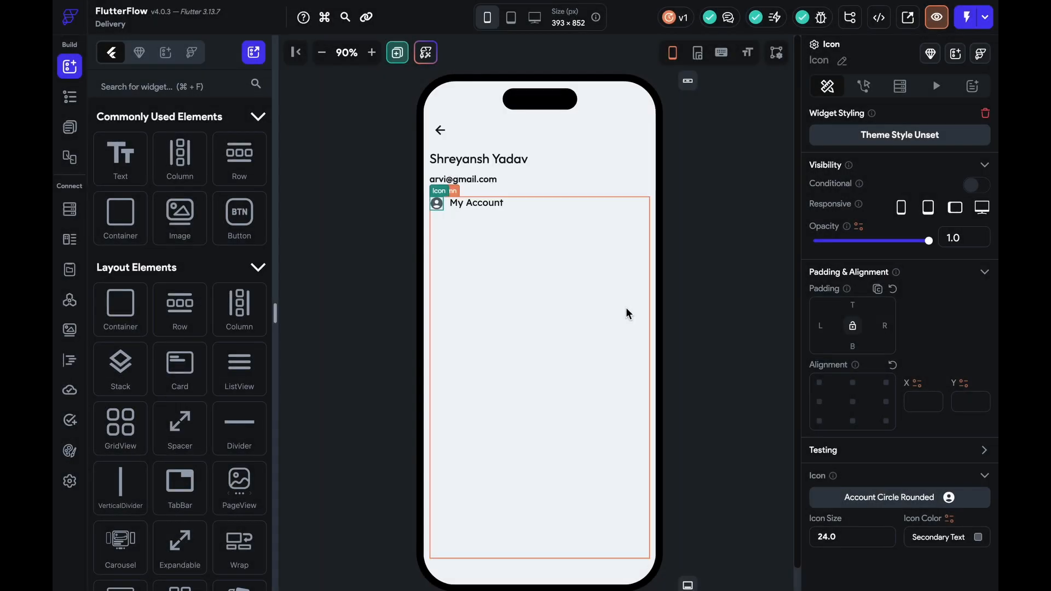
{"action": "left_click", "coordinate": [479, 202]}
{"action": "scroll", "coordinate": [904, 494], "scroll_direction": "down", "scroll_amount": 3}
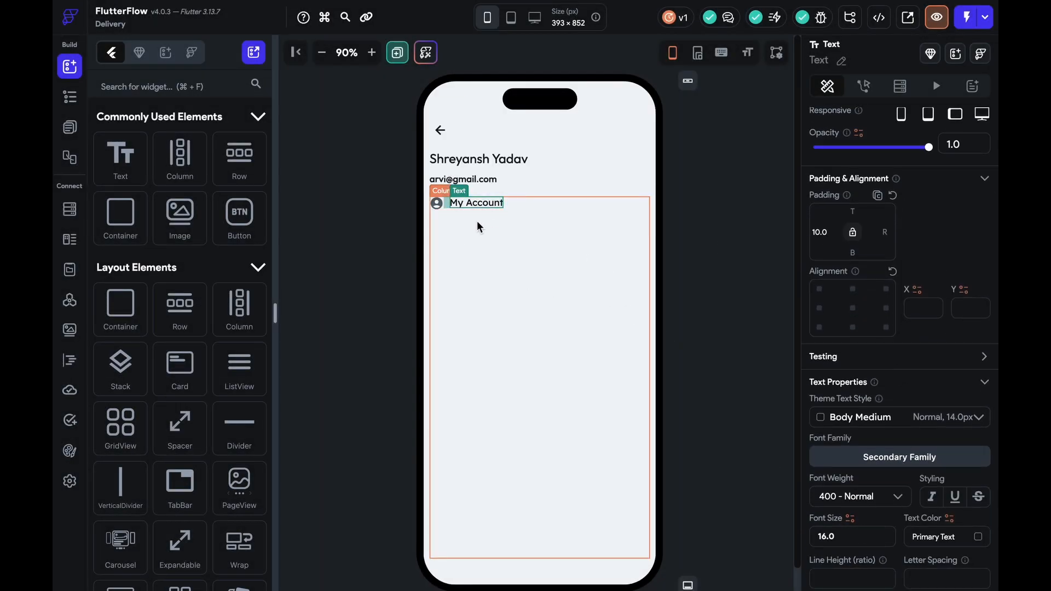
{"action": "left_click", "coordinate": [437, 204]}
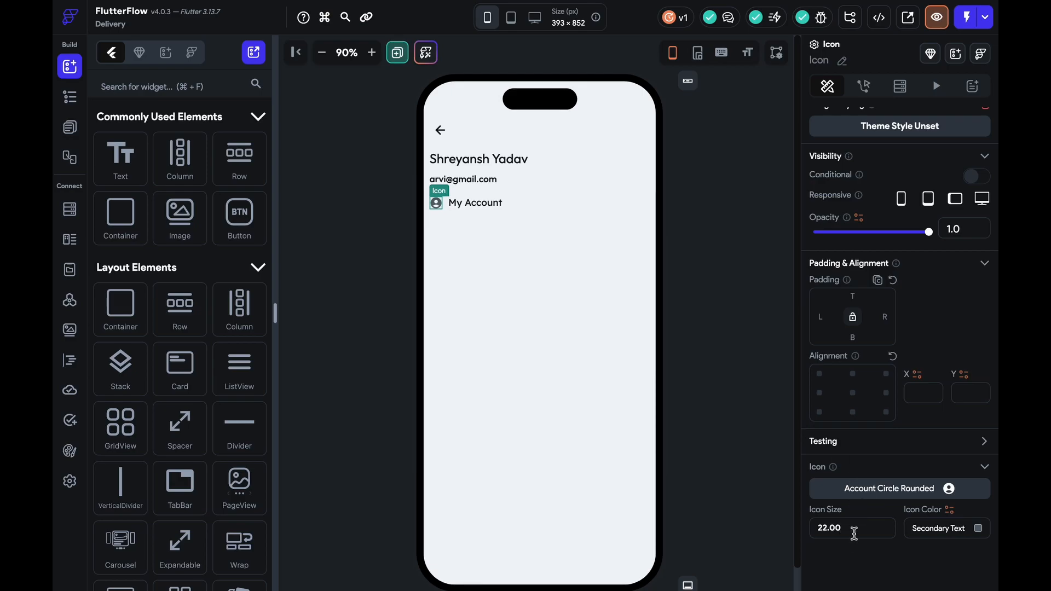
{"action": "left_click", "coordinate": [739, 385]}
Swap the account icon for the first person icon
{"action": "left_click", "coordinate": [371, 52]}
{"action": "left_click", "coordinate": [371, 52]}
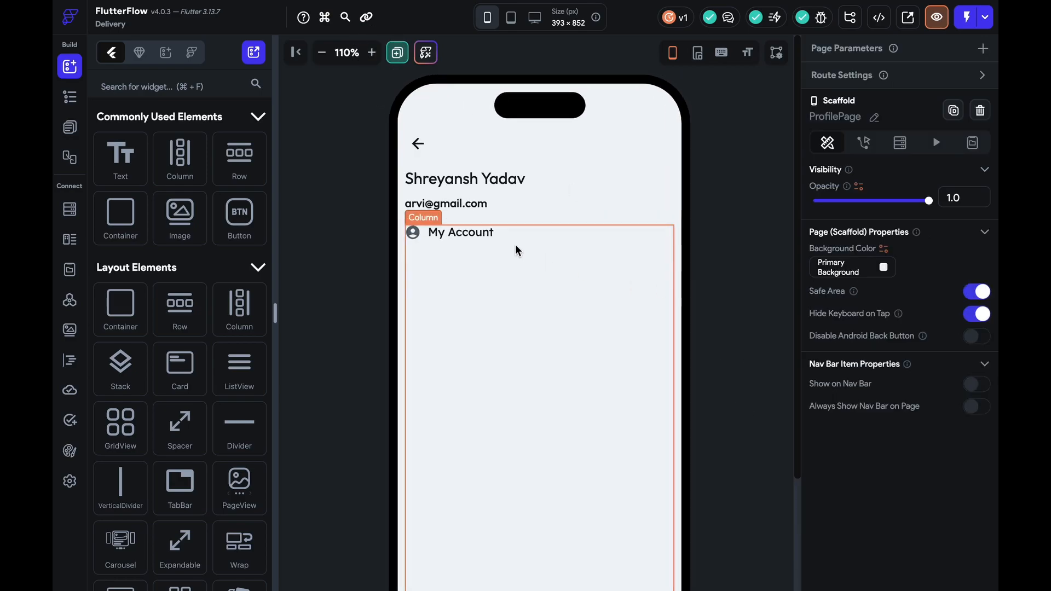
{"action": "left_click", "coordinate": [416, 232]}
{"action": "left_click", "coordinate": [955, 498]}
{"action": "type", "text": "person"}
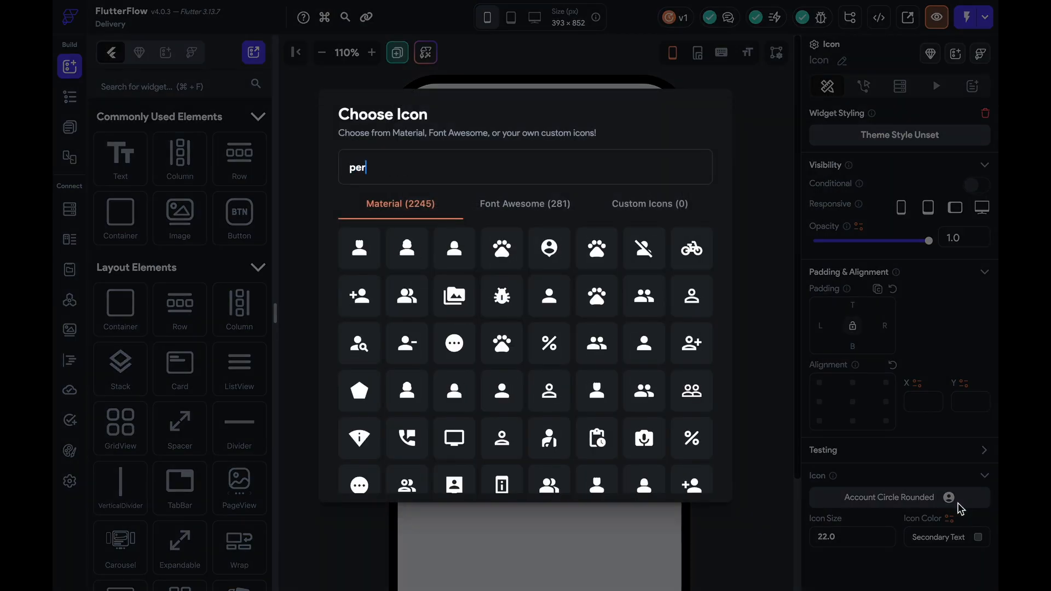
{"action": "left_click", "coordinate": [382, 256]}
Raise the My Account text's font size to 17
{"action": "left_click", "coordinate": [719, 302]}
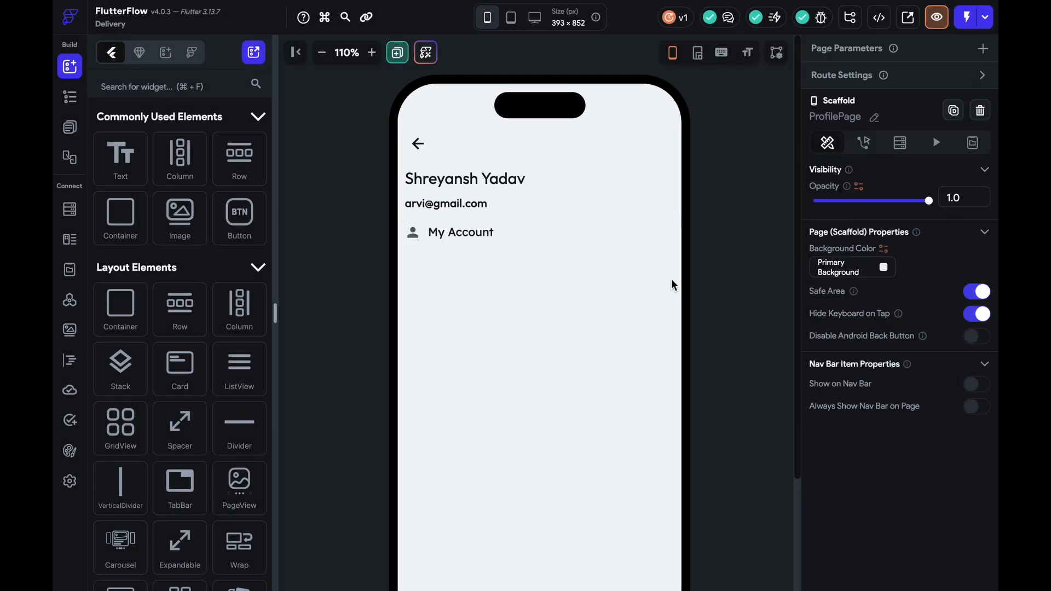
{"action": "left_click", "coordinate": [466, 233]}
{"action": "scroll", "coordinate": [871, 473], "scroll_direction": "down", "scroll_amount": 5}
{"action": "left_click", "coordinate": [858, 408]}
{"action": "key", "text": "Up"}
{"action": "left_click", "coordinate": [688, 305]}
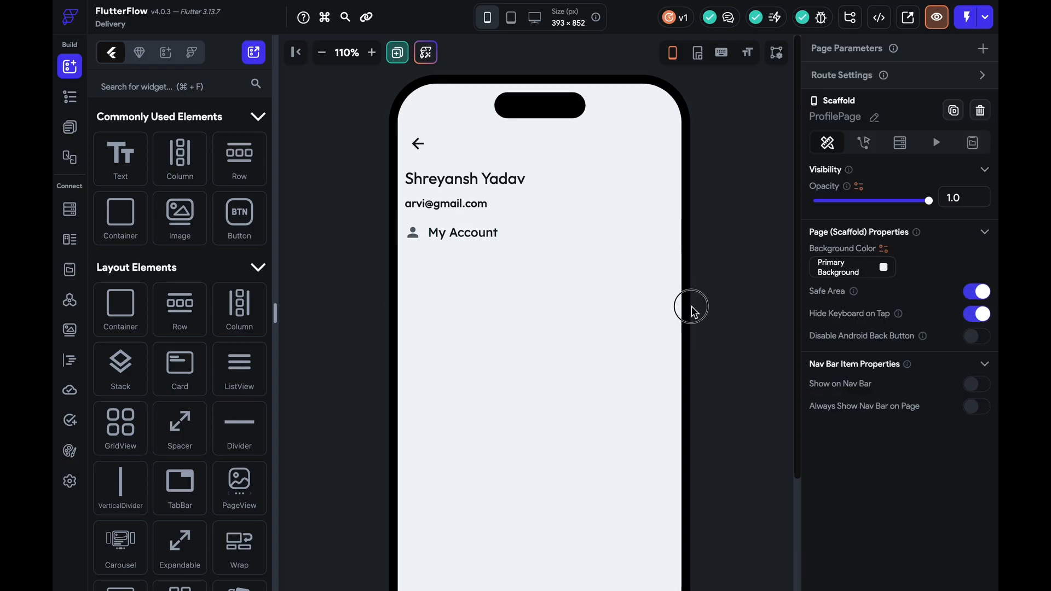
Add a right chevron (Navigate Next) icon at the end of the My Account row
{"action": "left_click", "coordinate": [441, 233]}
{"action": "left_click", "coordinate": [214, 88]}
{"action": "type", "text": "icon"}
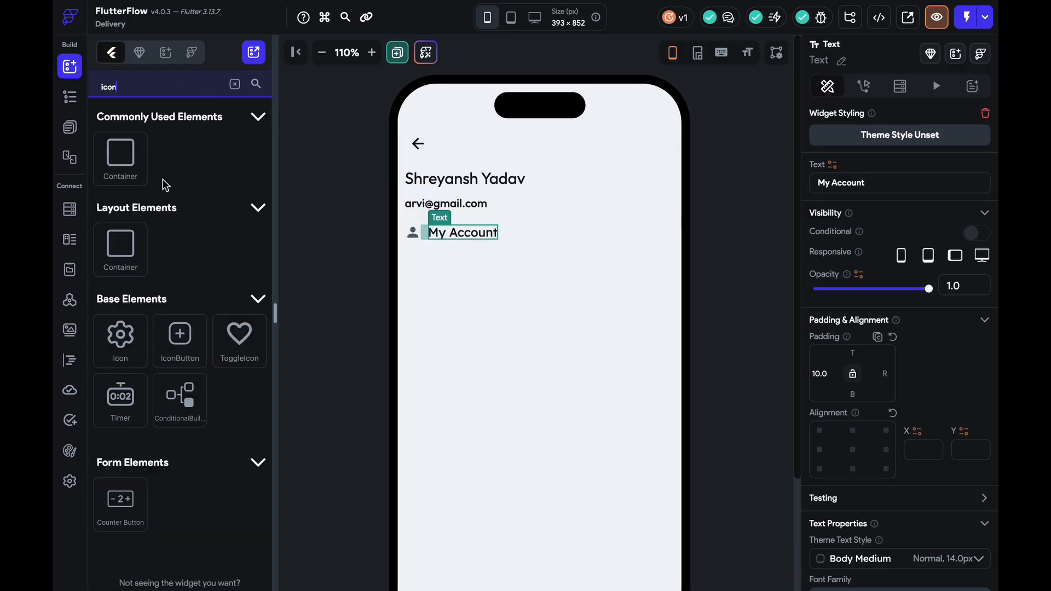
{"action": "left_click_drag", "start_coordinate": [140, 353], "coordinate": [652, 241]}
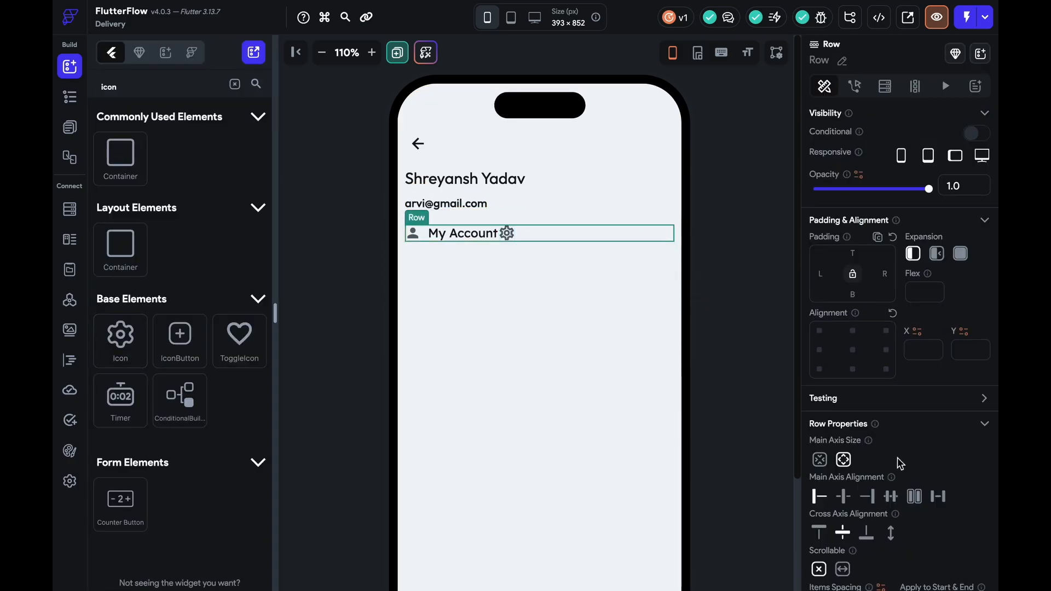
{"action": "left_click", "coordinate": [667, 232]}
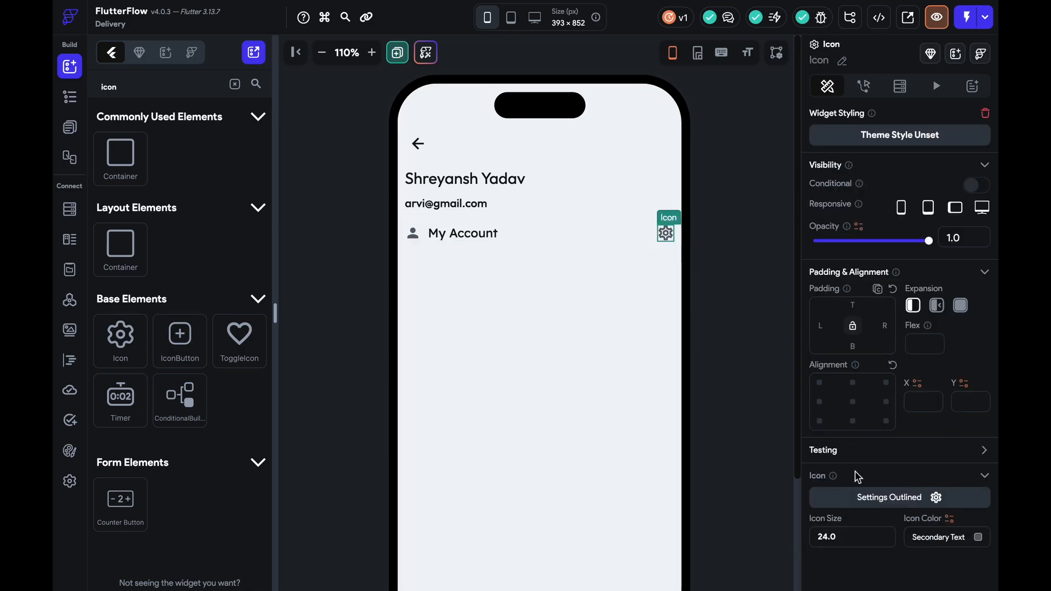
{"action": "left_click", "coordinate": [866, 500]}
{"action": "type", "text": "next"}
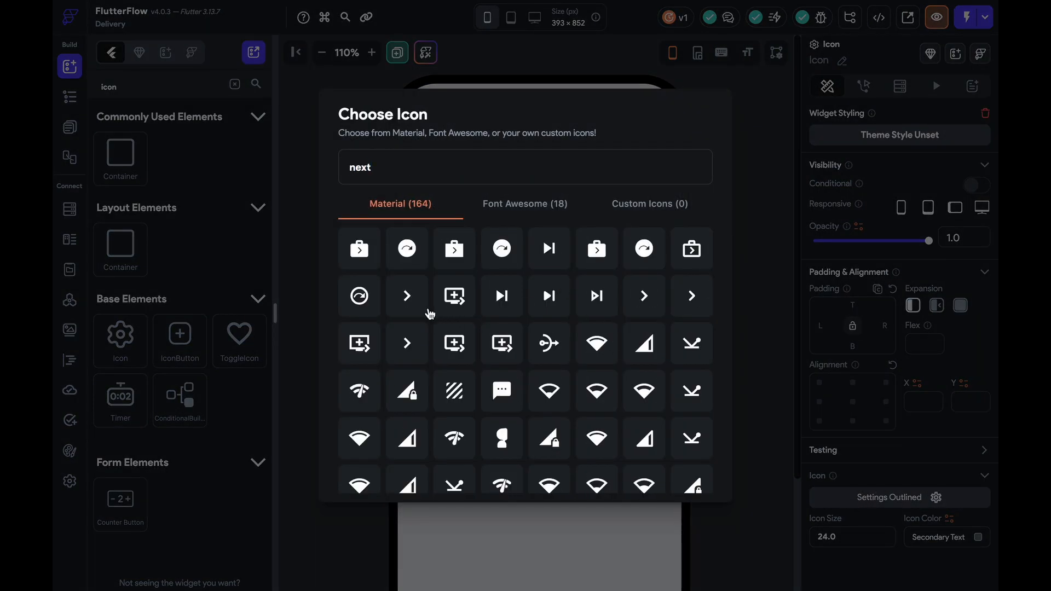
{"action": "left_click", "coordinate": [433, 311]}
Duplicate the row into five rows and set the column's item spacing to 18
{"action": "left_click", "coordinate": [522, 233]}
{"action": "key", "text": "ctrl+d"}
{"action": "key", "text": "ctrl+d"}
{"action": "key", "text": "ctrl+d"}
{"action": "key", "text": "ctrl+d"}
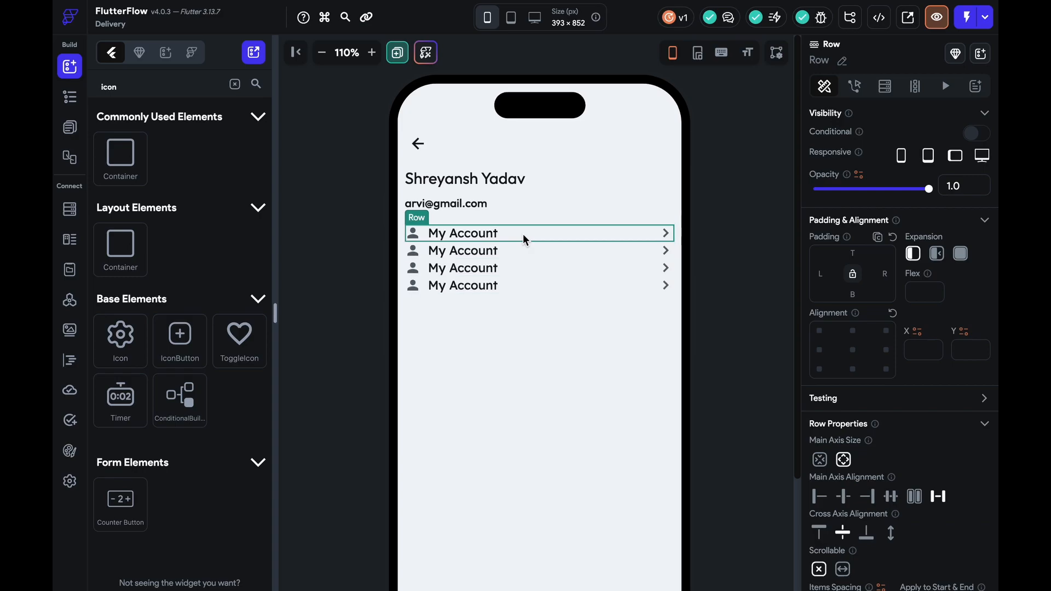
{"action": "left_click", "coordinate": [548, 384]}
{"action": "scroll", "coordinate": [898, 328], "scroll_direction": "down", "scroll_amount": 3}
{"action": "left_click", "coordinate": [842, 489]}
{"action": "type", "text": "18"}
{"action": "left_click", "coordinate": [718, 400]}
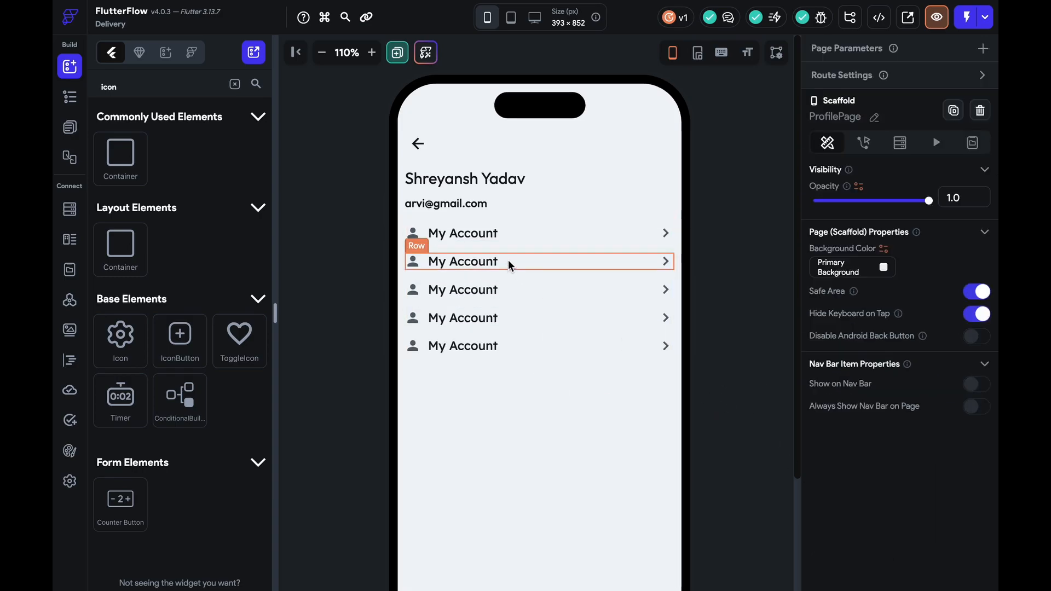
Rename the second, third and fourth labels to My Orders, Payments and Address
{"action": "scroll", "coordinate": [374, 268], "scroll_direction": "down", "scroll_amount": 3}
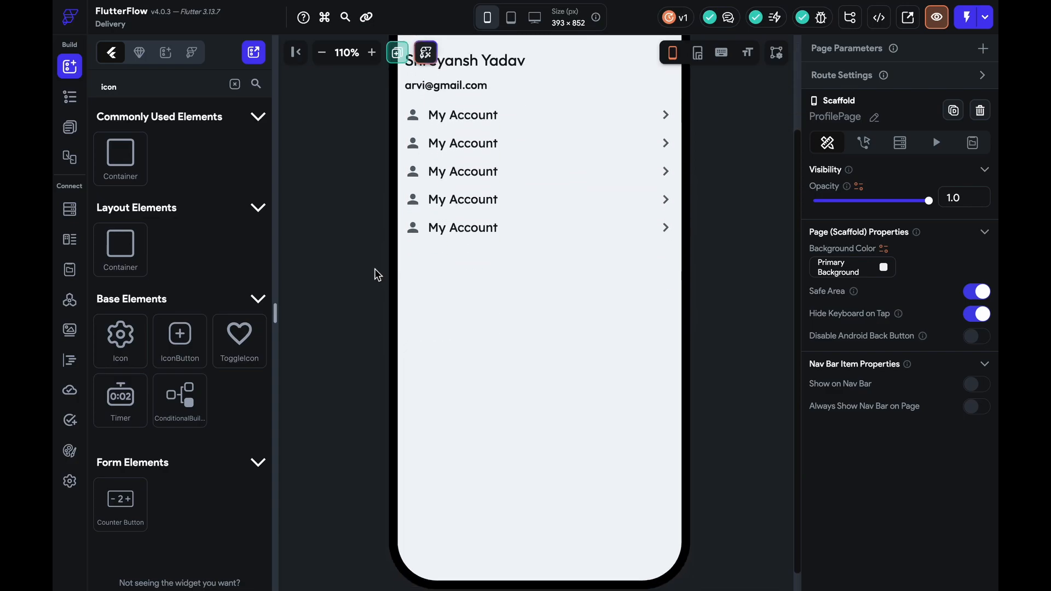
{"action": "scroll", "coordinate": [374, 268], "scroll_direction": "up", "scroll_amount": 3}
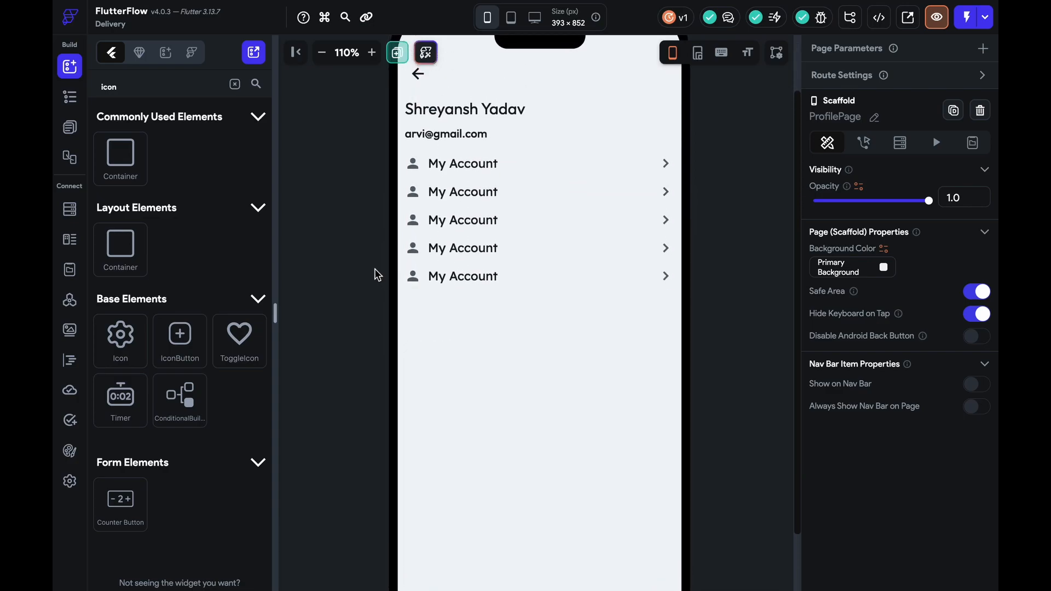
{"action": "left_click", "coordinate": [472, 242]}
{"action": "left_click_drag", "start_coordinate": [893, 190], "coordinate": [771, 189]}
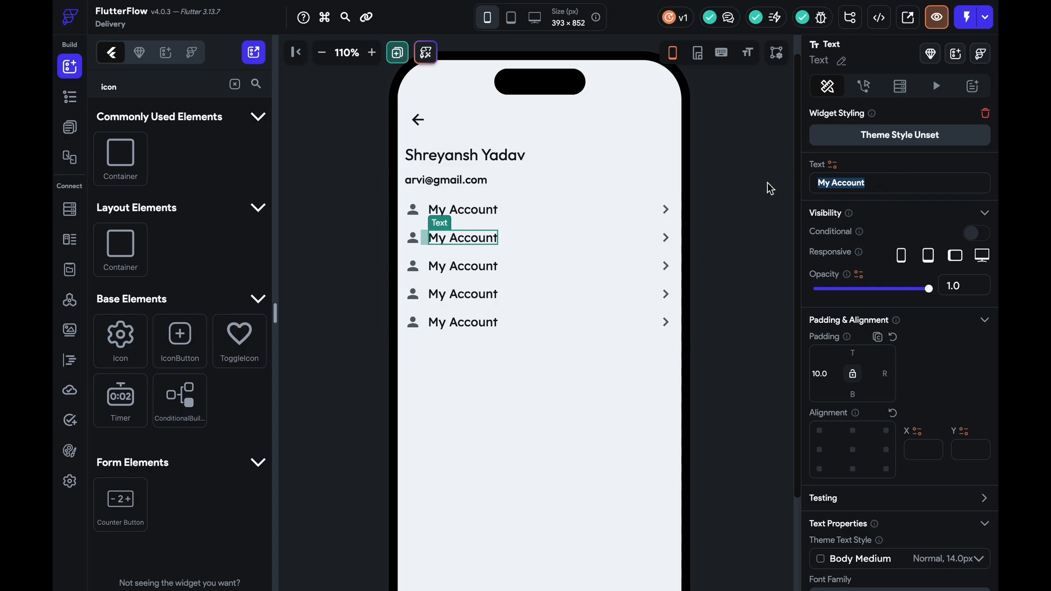
{"action": "type", "text": "My Orders"}
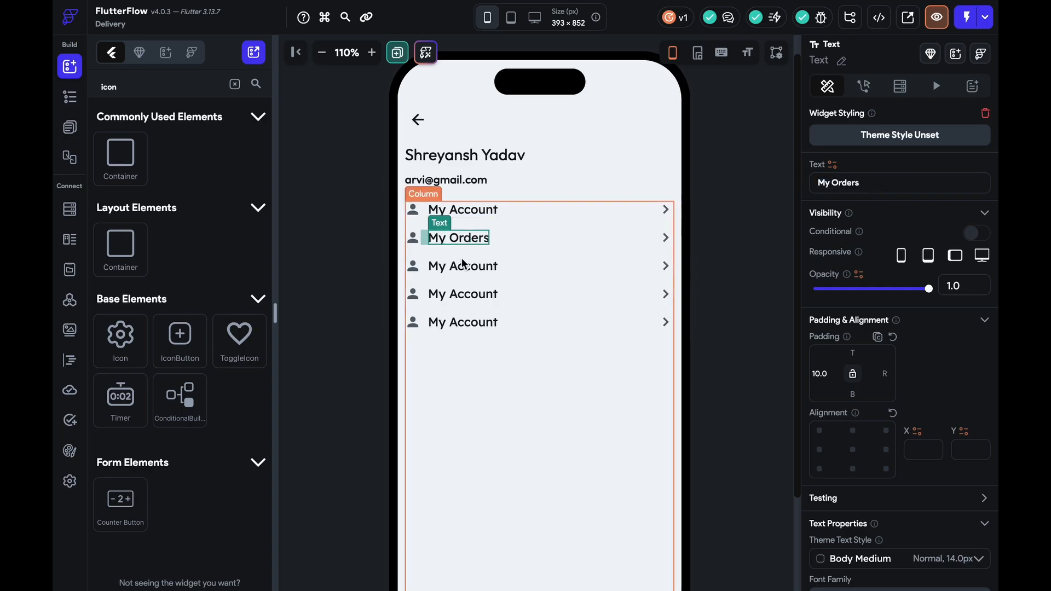
{"action": "left_click", "coordinate": [463, 267]}
{"action": "left_click_drag", "start_coordinate": [898, 184], "coordinate": [739, 183]}
{"action": "type", "text": "Payments"}
{"action": "left_click", "coordinate": [461, 296]}
{"action": "left_click_drag", "start_coordinate": [899, 184], "coordinate": [737, 183]}
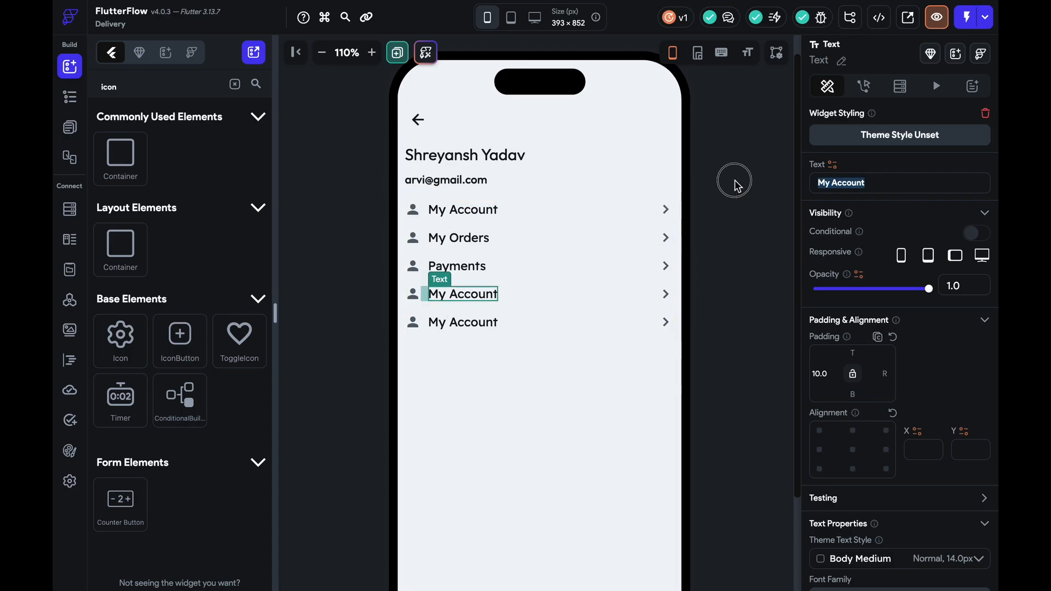
{"action": "type", "text": "Address"}
Rename the fifth label to Favourite
{"action": "left_click", "coordinate": [460, 323]}
{"action": "left_click_drag", "start_coordinate": [888, 183], "coordinate": [730, 182]}
{"action": "key", "text": "BackSpace"}
{"action": "type", "text": "F"}
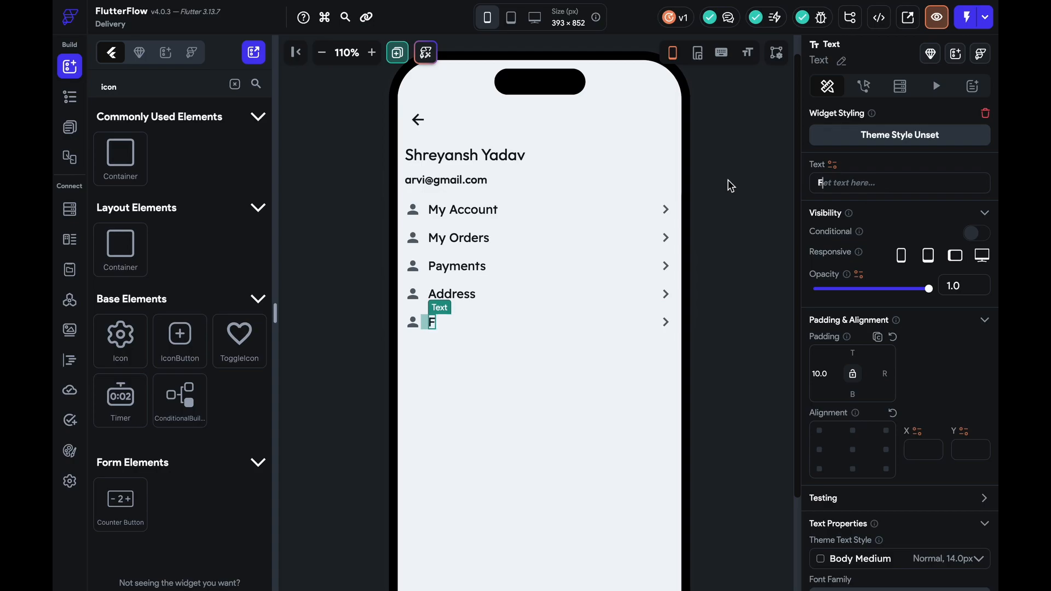
{"action": "type", "text": "avorite"}
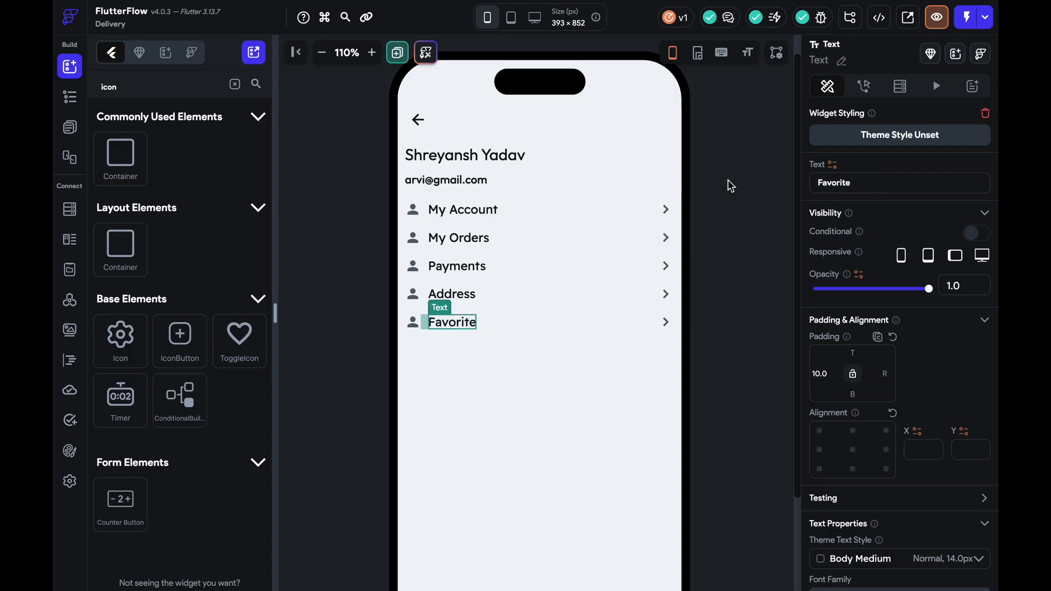
{"action": "key", "text": "BackSpace"}
{"action": "key", "text": "BackSpace"}
{"action": "key", "text": "BackSpace"}
{"action": "key", "text": "BackSpace"}
{"action": "type", "text": "urite"}
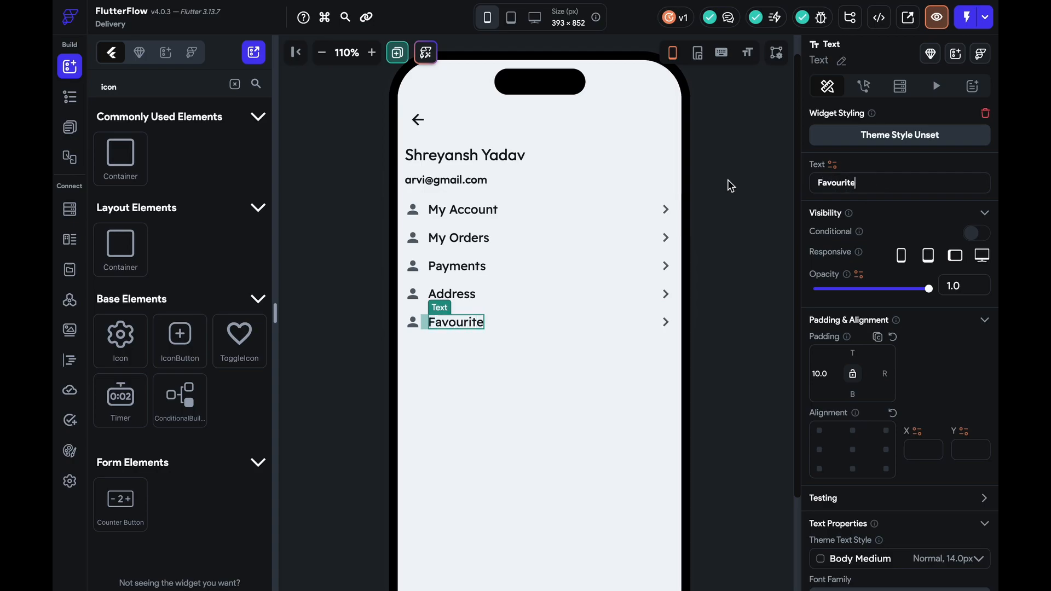
Duplicate the Favourite row and rename the copies Setting and Help
{"action": "left_click", "coordinate": [514, 323]}
{"action": "key", "text": "ctrl+d"}
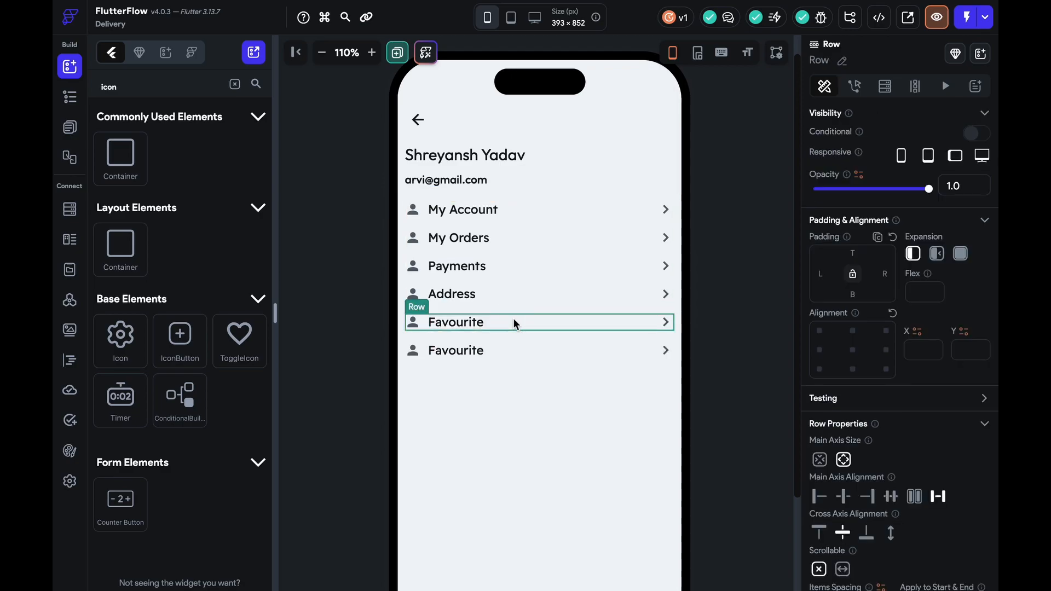
{"action": "key", "text": "ctrl+d"}
{"action": "key", "text": "ctrl+d"}
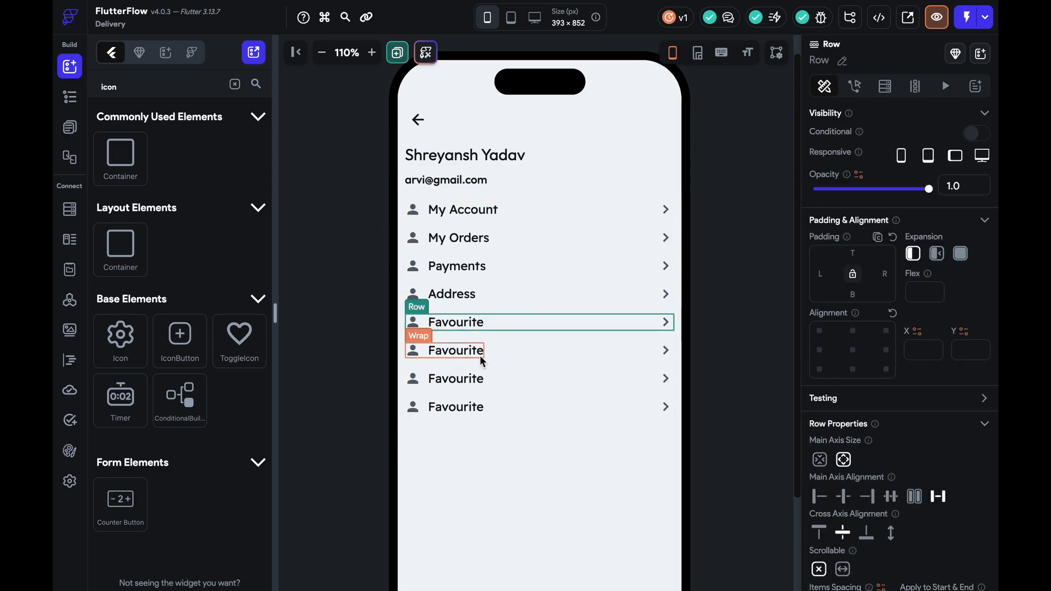
{"action": "left_click", "coordinate": [478, 351]}
{"action": "triple_click", "coordinate": [898, 181]}
{"action": "type", "text": "Setting"}
{"action": "left_click", "coordinate": [476, 379]}
{"action": "triple_click", "coordinate": [866, 187]}
{"action": "type", "text": "Help"}
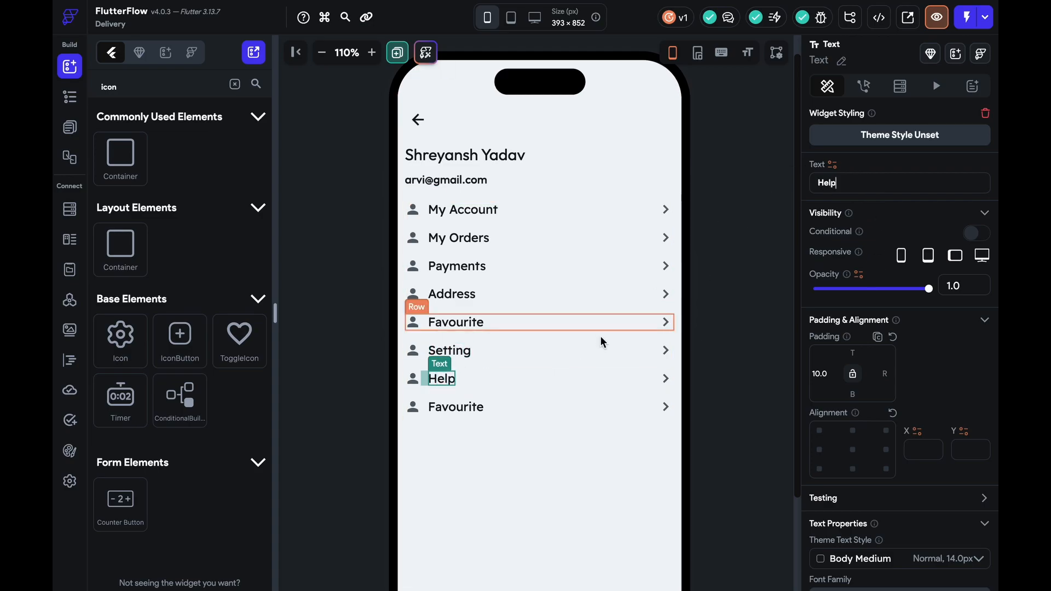
{"action": "left_click", "coordinate": [456, 407]}
{"action": "triple_click", "coordinate": [867, 181]}
Name the last row Coupons and give it the Font Awesome coins icon
{"action": "type", "text": "Coupons"}
{"action": "left_click", "coordinate": [413, 407]}
{"action": "left_click", "coordinate": [903, 496]}
{"action": "type", "text": "coupons"}
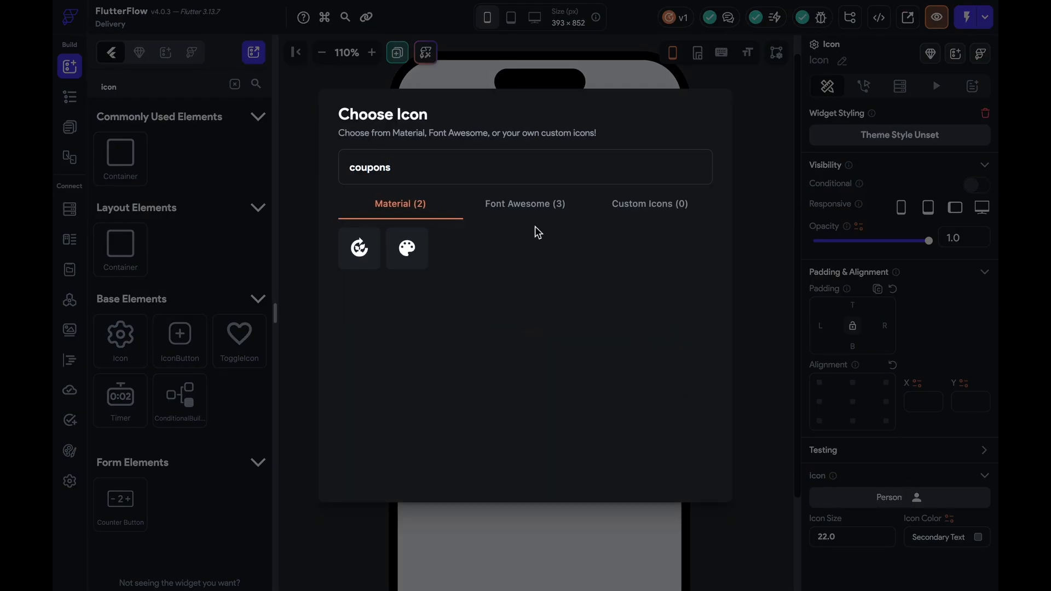
{"action": "left_click", "coordinate": [533, 208]}
{"action": "left_click", "coordinate": [391, 255]}
Give Help a question-mark icon, Setting a gear, and Favourite an outlined heart
{"action": "left_click", "coordinate": [386, 353]}
{"action": "left_click", "coordinate": [850, 500]}
{"action": "type", "text": "help"}
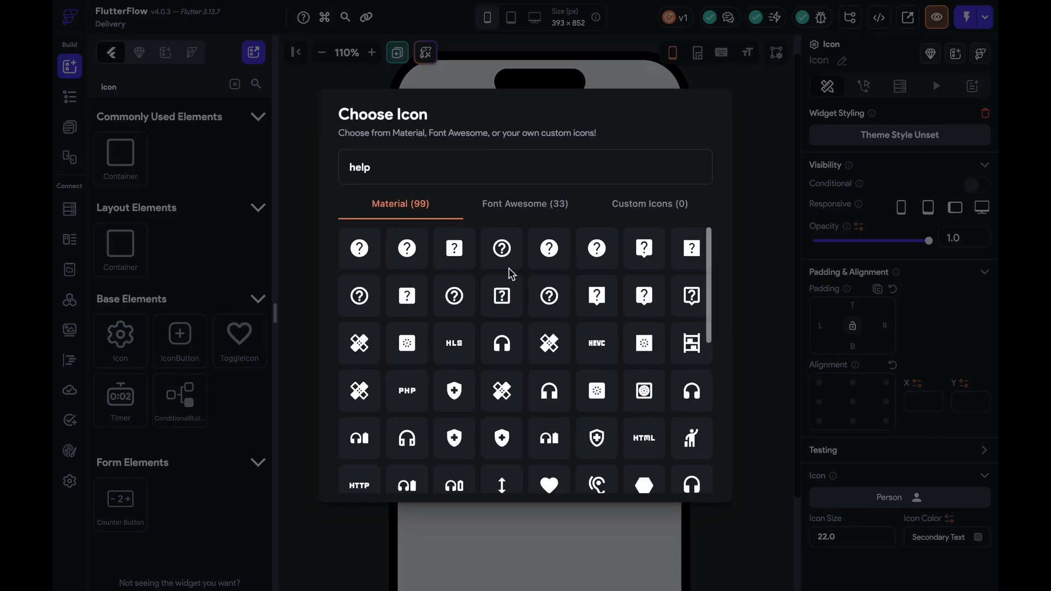
{"action": "left_click", "coordinate": [502, 295]}
{"action": "left_click", "coordinate": [412, 352]}
{"action": "left_click", "coordinate": [906, 499]}
{"action": "type", "text": "setti"}
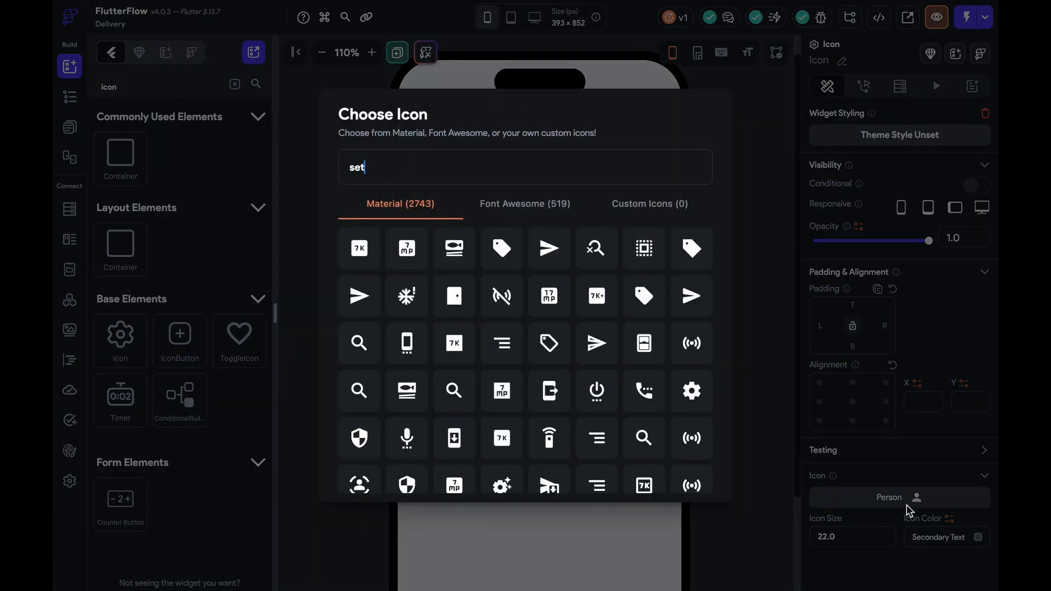
{"action": "left_click", "coordinate": [407, 244]}
{"action": "left_click", "coordinate": [416, 324]}
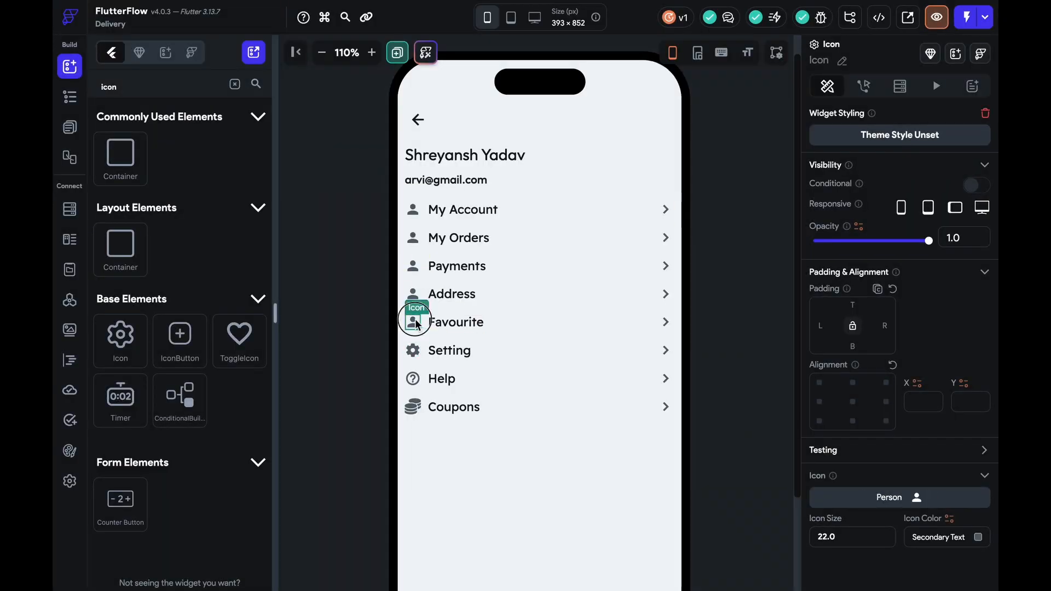
{"action": "left_click", "coordinate": [828, 497]}
{"action": "type", "text": "like"}
{"action": "left_click", "coordinate": [492, 249]}
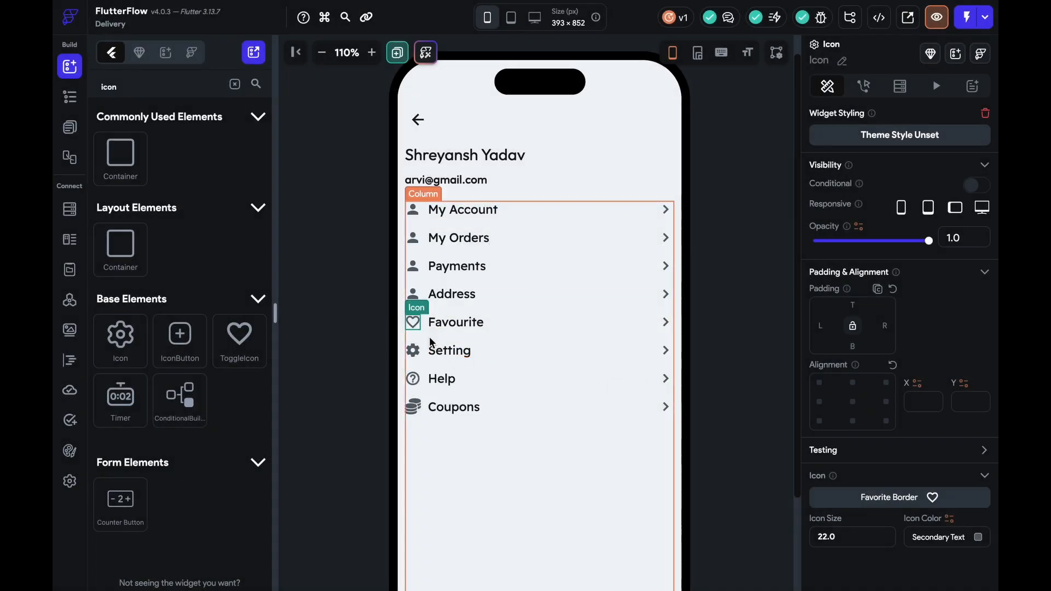
Give Address a location pin icon and Payments a payment card icon
{"action": "left_click", "coordinate": [418, 297]}
{"action": "left_click", "coordinate": [887, 497]}
{"action": "type", "text": "address"}
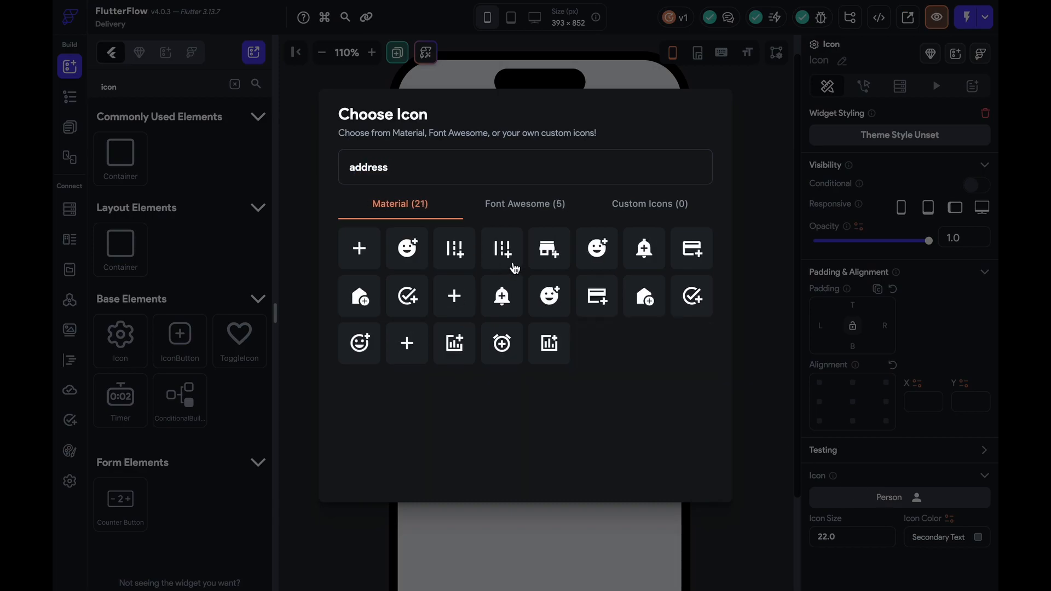
{"action": "left_click", "coordinate": [520, 204]}
{"action": "left_click", "coordinate": [400, 204]}
{"action": "key", "text": "BackSpace"}
{"action": "key", "text": "BackSpace"}
{"action": "key", "text": "BackSpace"}
{"action": "key", "text": "BackSpace"}
{"action": "key", "text": "BackSpace"}
{"action": "key", "text": "BackSpace"}
{"action": "type", "text": "location"}
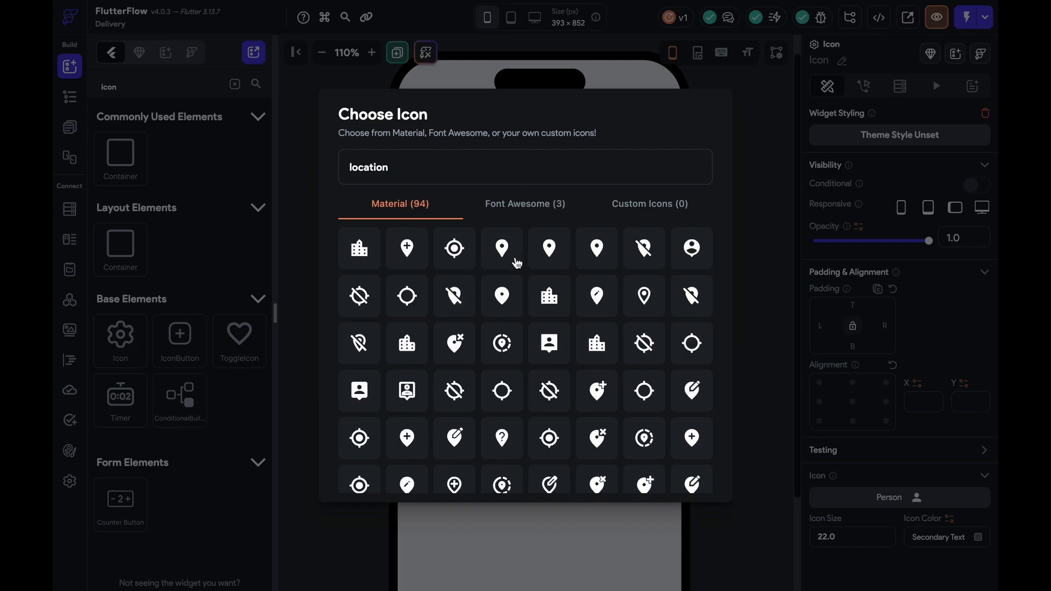
{"action": "left_click", "coordinate": [514, 263]}
{"action": "left_click", "coordinate": [915, 498]}
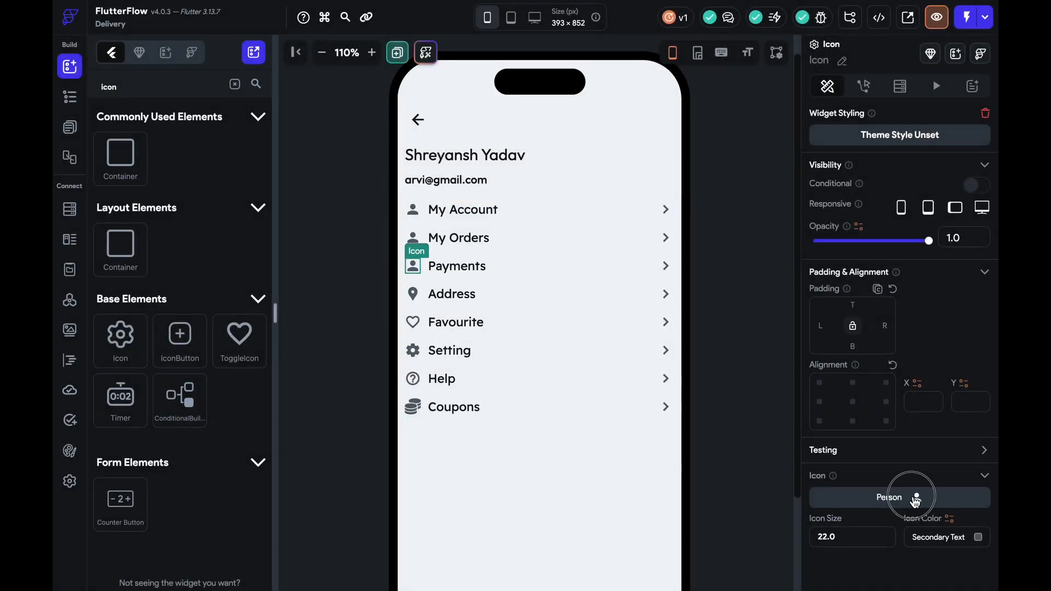
{"action": "type", "text": "payment"}
{"action": "left_click", "coordinate": [406, 244]}
Give the My Orders row a shopping cart icon
{"action": "left_click", "coordinate": [413, 238]}
{"action": "left_click", "coordinate": [856, 498]}
{"action": "type", "text": "order"}
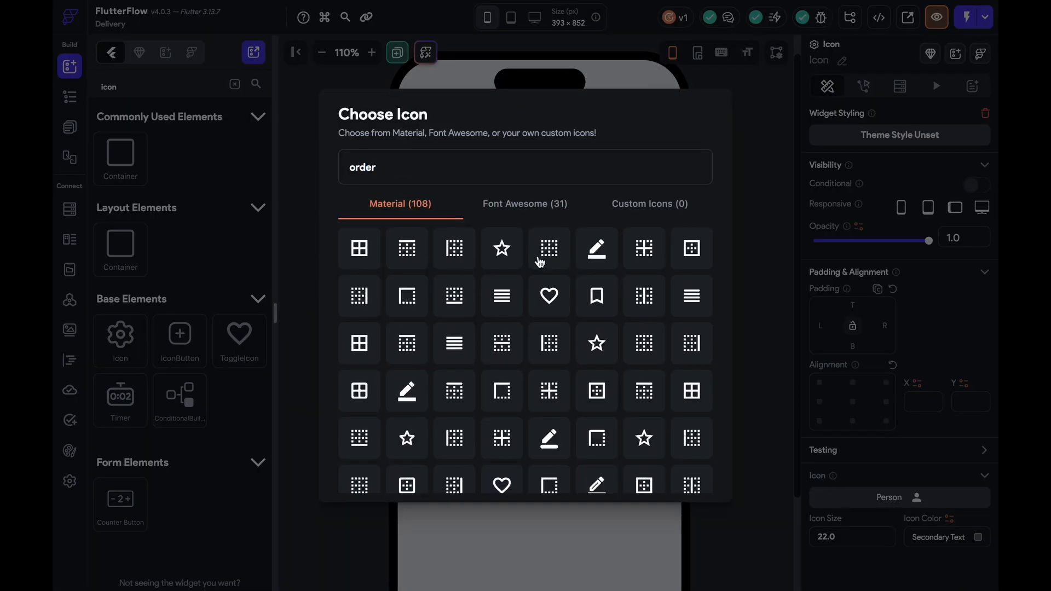
{"action": "left_click", "coordinate": [508, 207]}
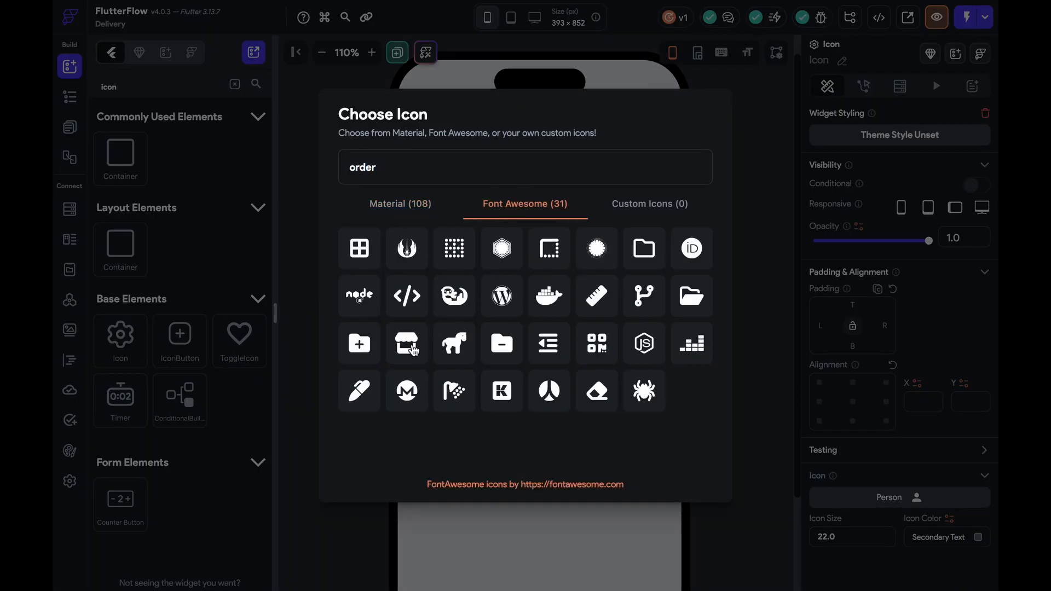
{"action": "left_click_drag", "start_coordinate": [403, 164], "coordinate": [288, 165]}
{"action": "key", "text": "BackSpace"}
{"action": "type", "text": "product"}
{"action": "left_click", "coordinate": [364, 207]}
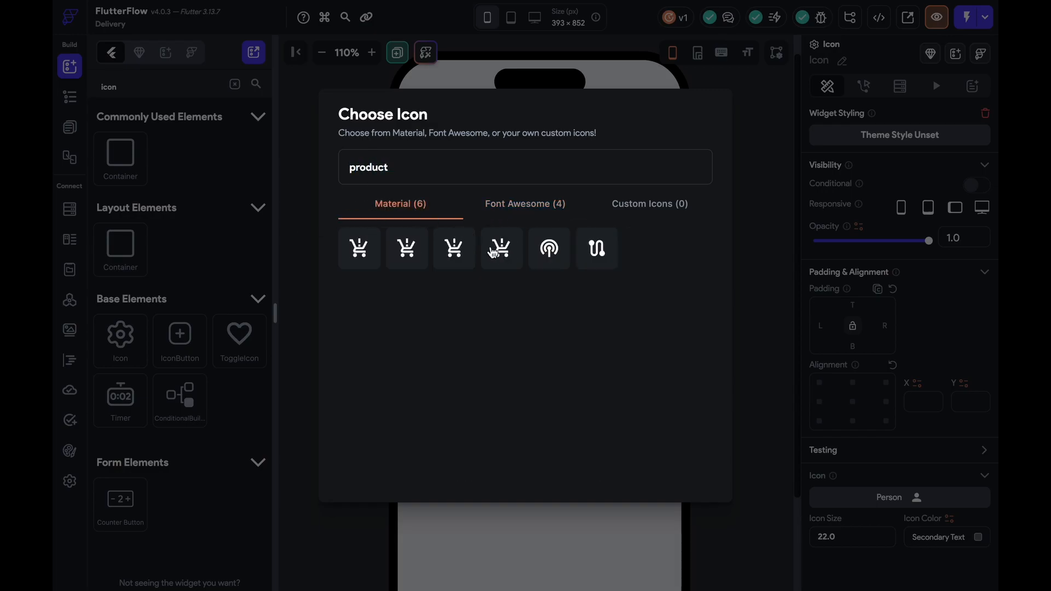
{"action": "left_click_drag", "start_coordinate": [392, 167], "coordinate": [268, 173]}
{"action": "type", "text": "prod"}
{"action": "key", "text": "BackSpace"}
{"action": "key", "text": "BackSpace"}
{"action": "key", "text": "BackSpace"}
{"action": "type", "text": "shop"}
{"action": "left_click", "coordinate": [408, 294]}
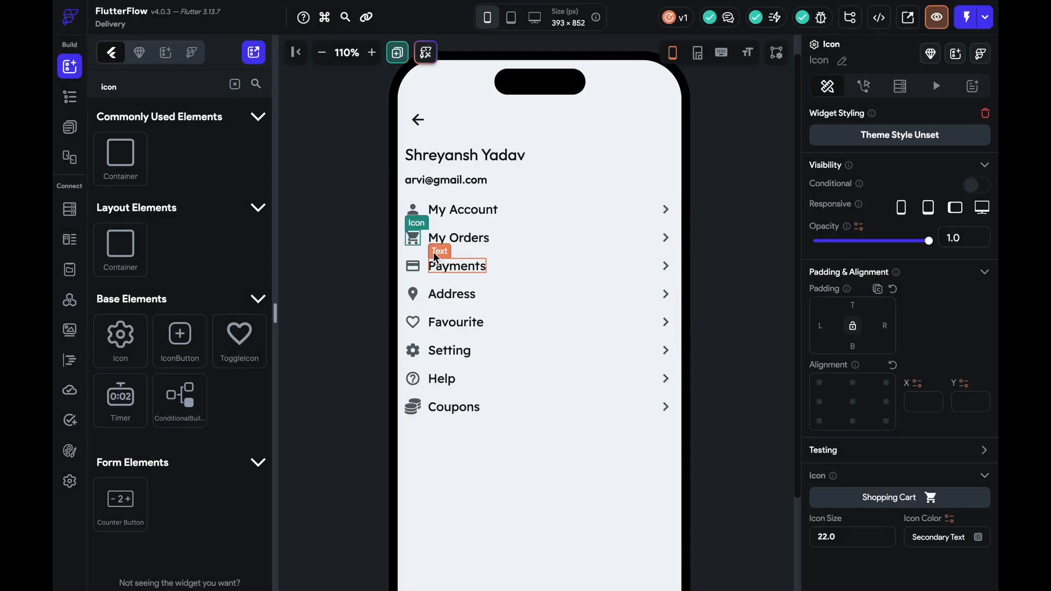
Set the spacing between the ProfilePage menu rows to 25
{"action": "left_click", "coordinate": [310, 61]}
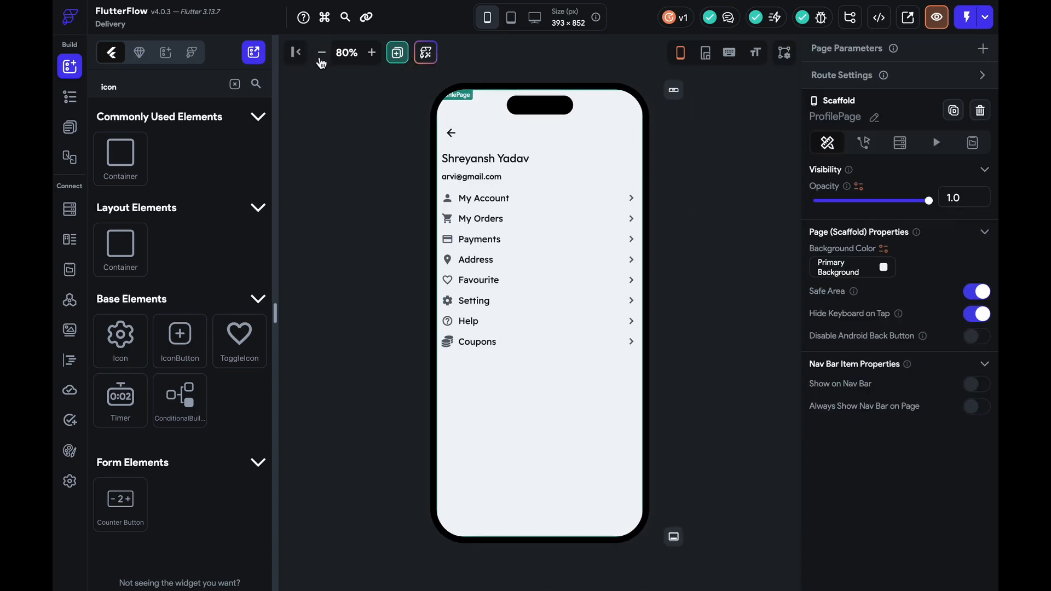
{"action": "left_click", "coordinate": [547, 368]}
{"action": "scroll", "coordinate": [970, 499], "scroll_direction": "down", "scroll_amount": 3}
{"action": "left_click_drag", "start_coordinate": [846, 486], "coordinate": [766, 481]}
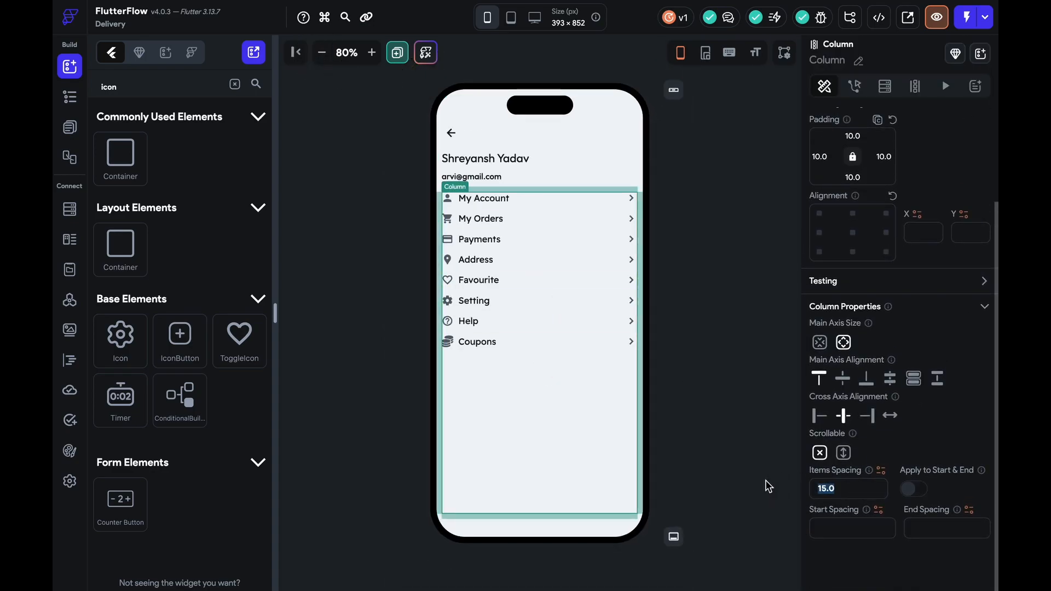
{"action": "type", "text": "25"}
Add dividers below My Orders and above Setting, moving Coupons above the second divider
{"action": "left_click", "coordinate": [234, 83]}
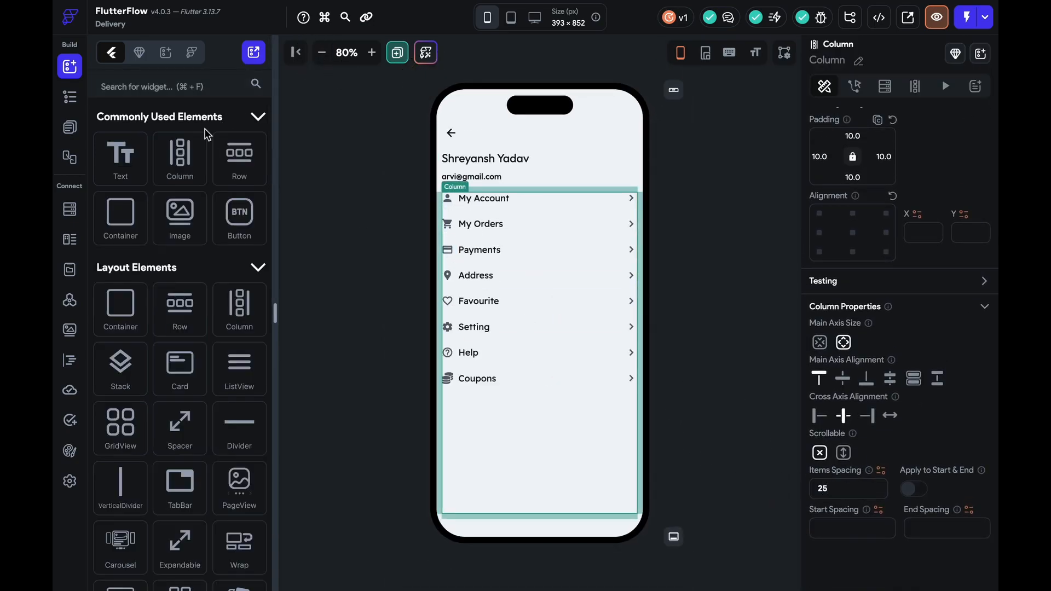
{"action": "left_click_drag", "start_coordinate": [237, 425], "coordinate": [519, 246]}
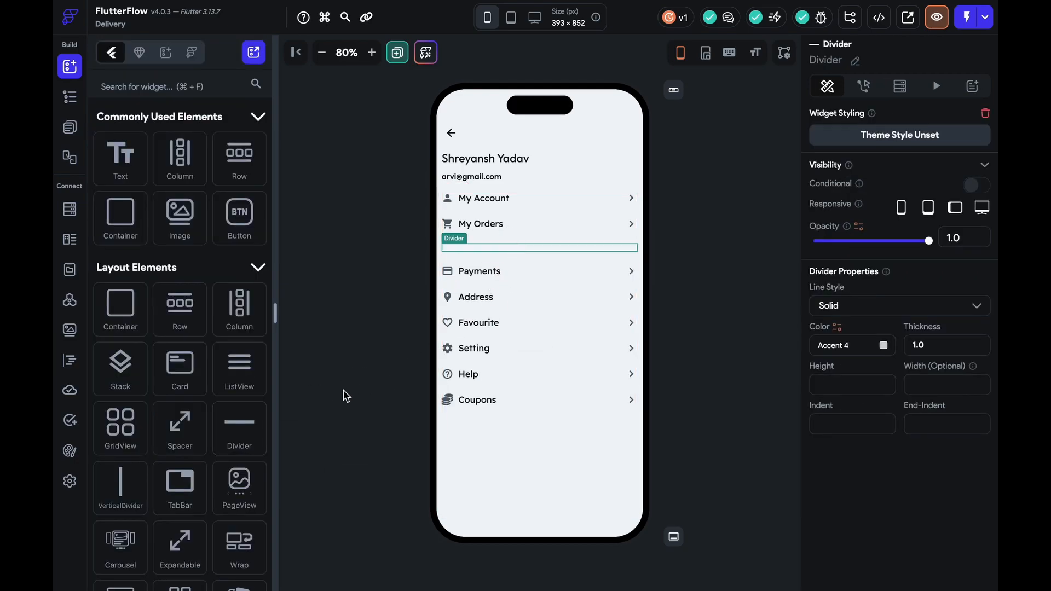
{"action": "left_click_drag", "start_coordinate": [248, 436], "coordinate": [518, 343]}
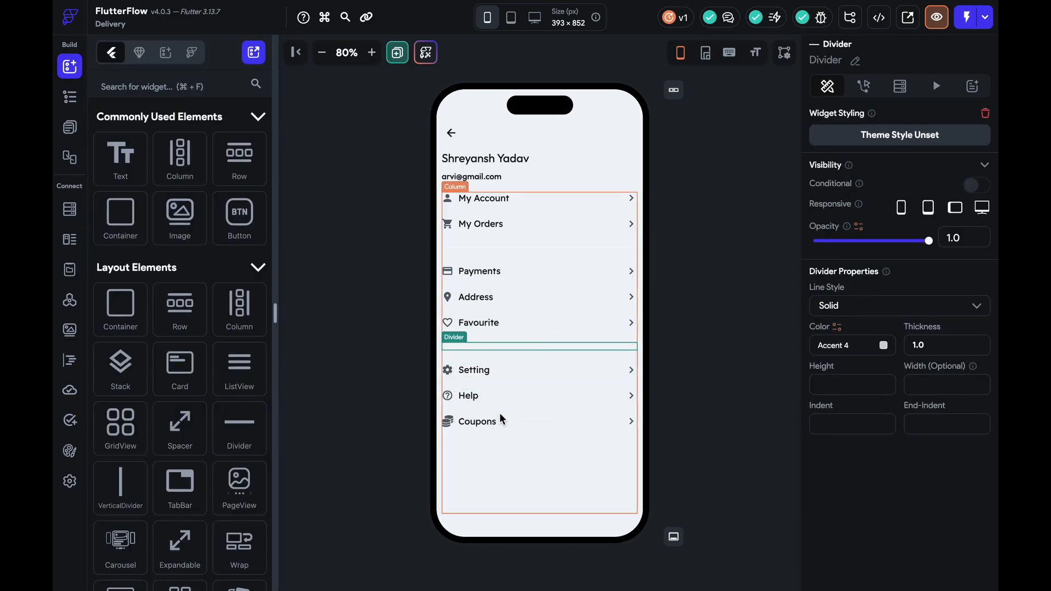
{"action": "left_click", "coordinate": [524, 422]}
{"action": "left_click_drag", "start_coordinate": [524, 422], "coordinate": [524, 374]}
{"action": "left_click", "coordinate": [524, 373]}
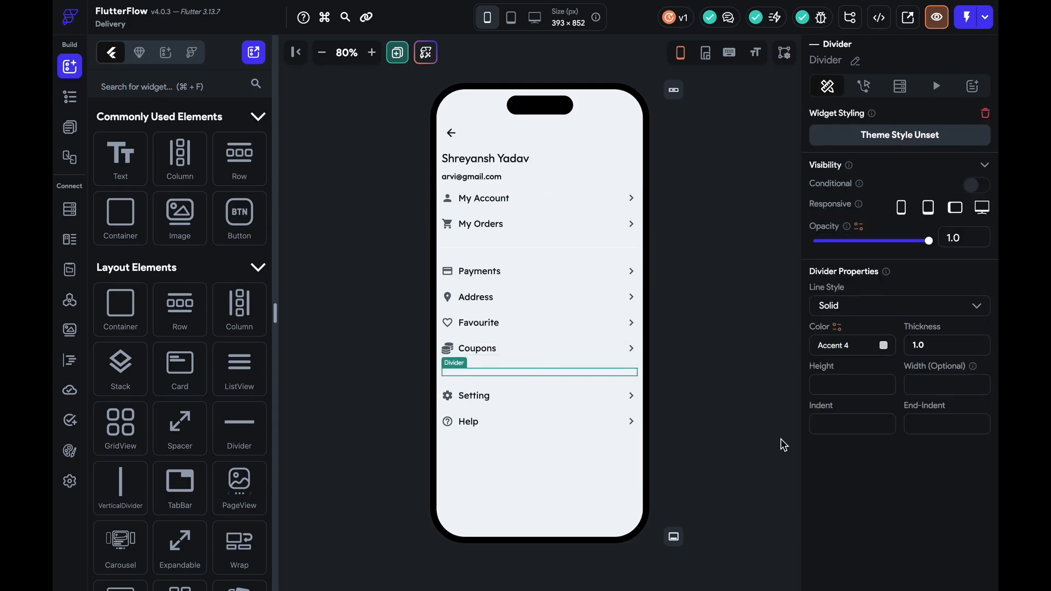
{"action": "left_click", "coordinate": [883, 343]}
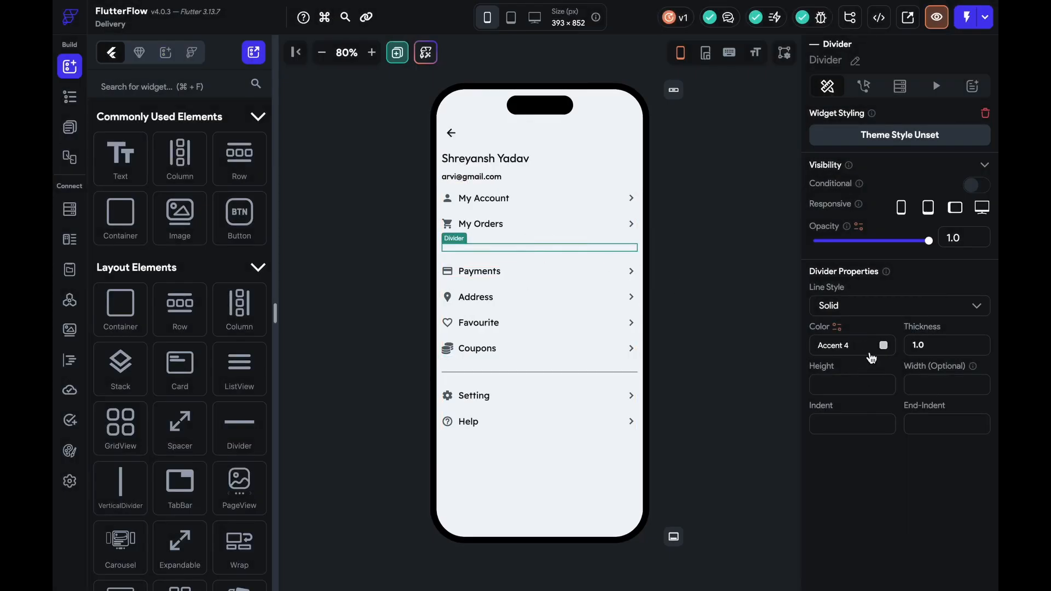
{"action": "left_click", "coordinate": [877, 344]}
{"action": "key", "text": "Escape"}
Spread the menu column's rows with Space Around
{"action": "left_click", "coordinate": [701, 327]}
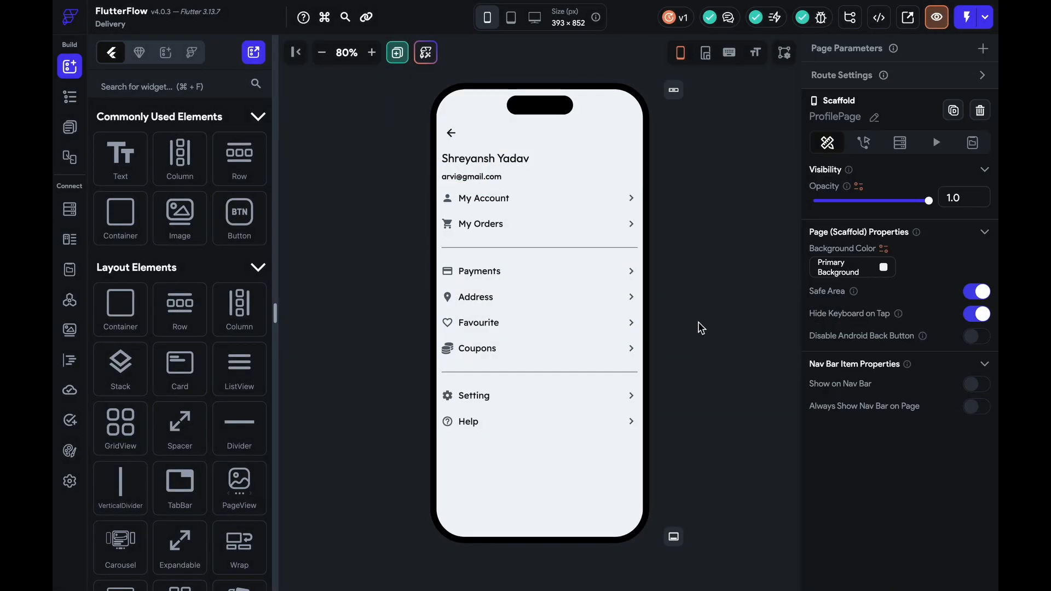
{"action": "left_click", "coordinate": [606, 255]}
{"action": "left_click", "coordinate": [922, 502]}
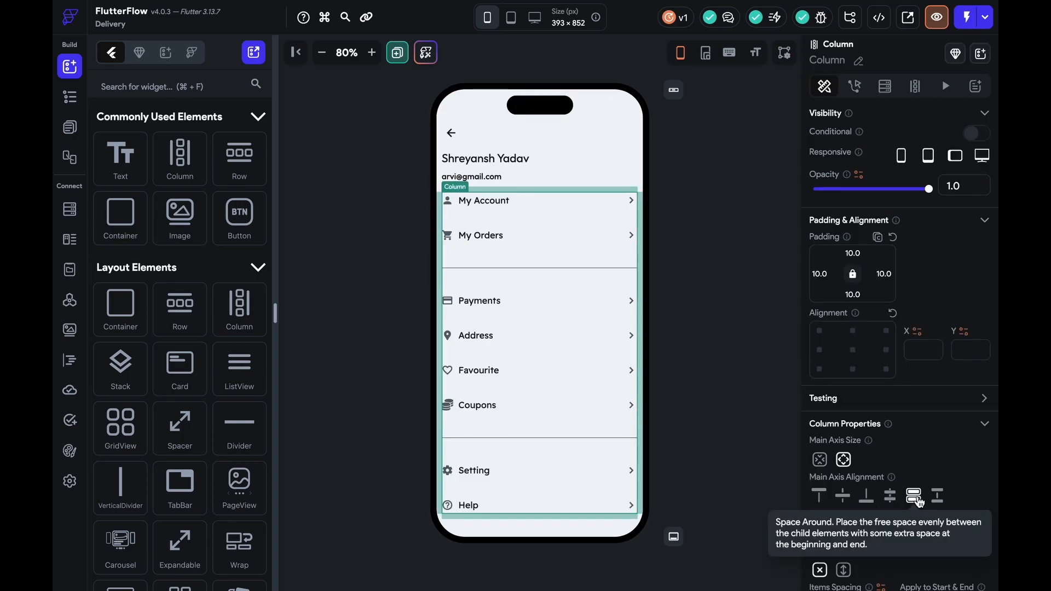
{"action": "left_click", "coordinate": [701, 401]}
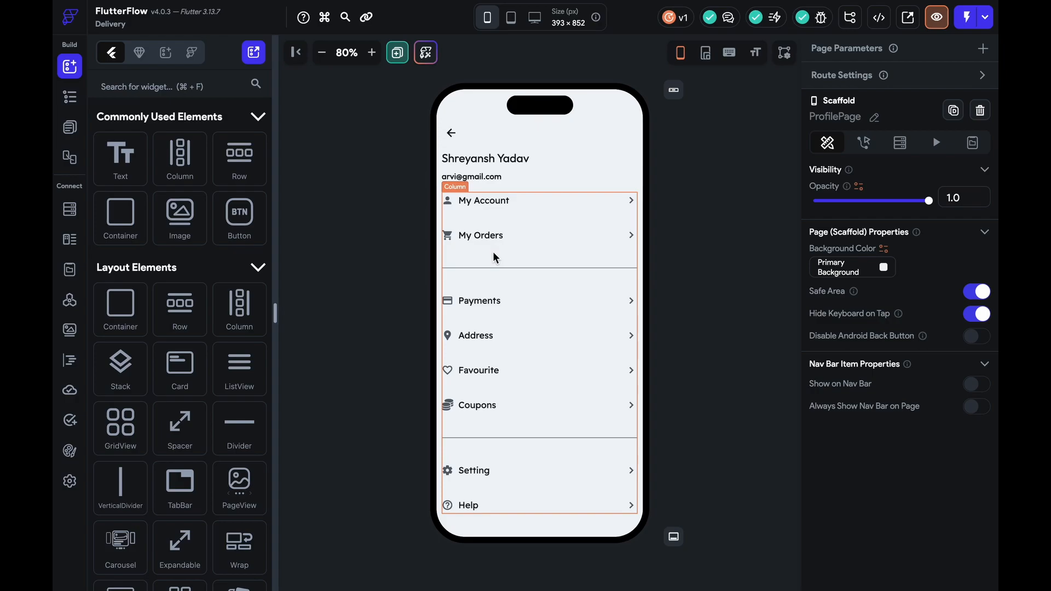
Create a blank page named MyOrders
{"action": "left_click", "coordinate": [254, 52]}
{"action": "left_click", "coordinate": [279, 316]}
{"action": "type", "text": "My"}
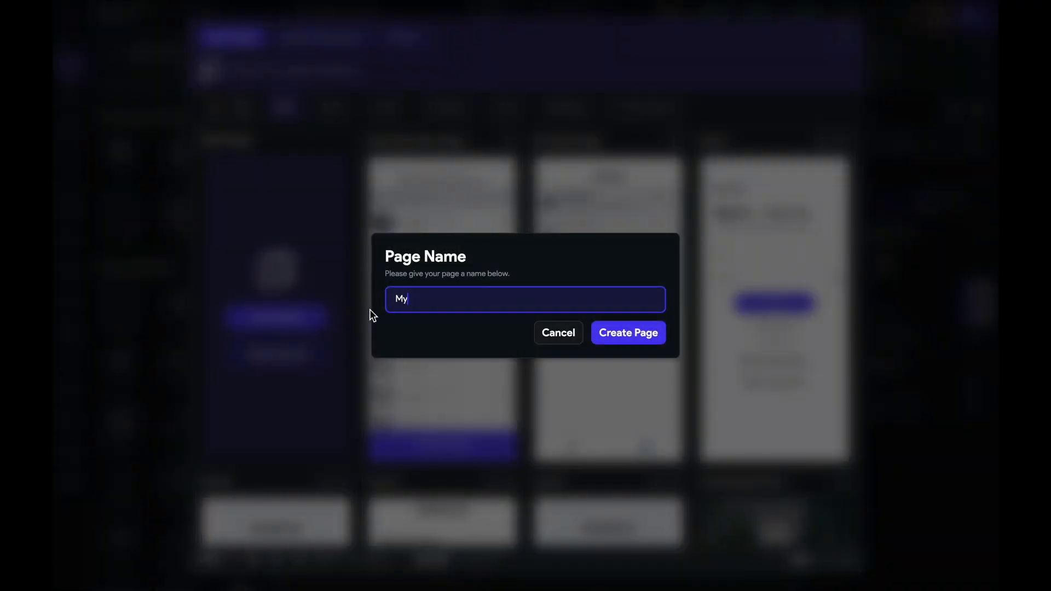
{"action": "type", "text": "Orders"}
{"action": "left_click", "coordinate": [618, 334]}
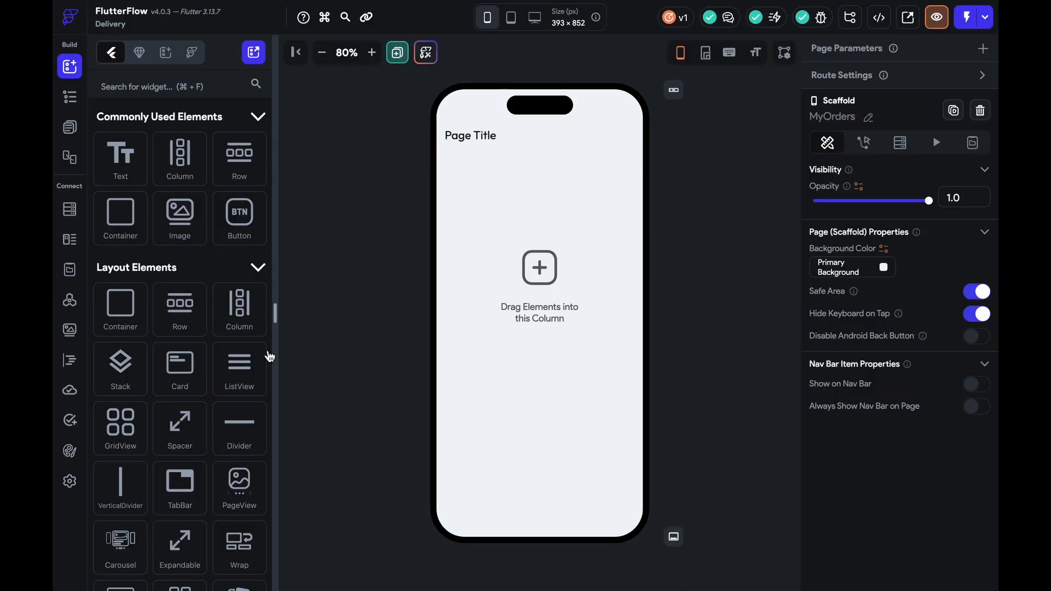
Give MyOrders a Large Header with Back Button and title left padding 10
{"action": "left_click", "coordinate": [494, 136]}
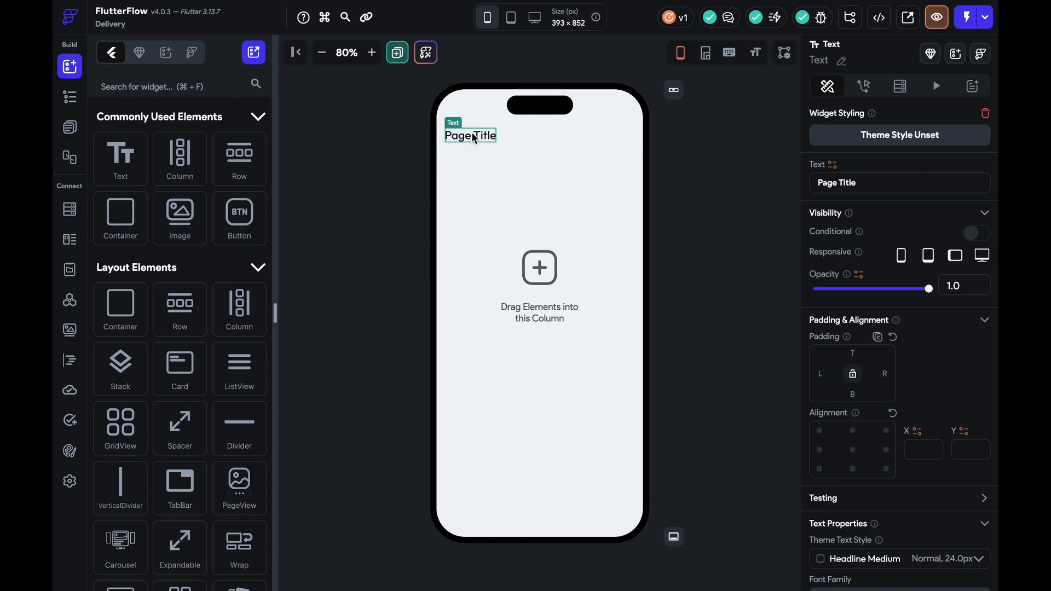
{"action": "left_click", "coordinate": [684, 91]}
{"action": "left_click", "coordinate": [663, 271]}
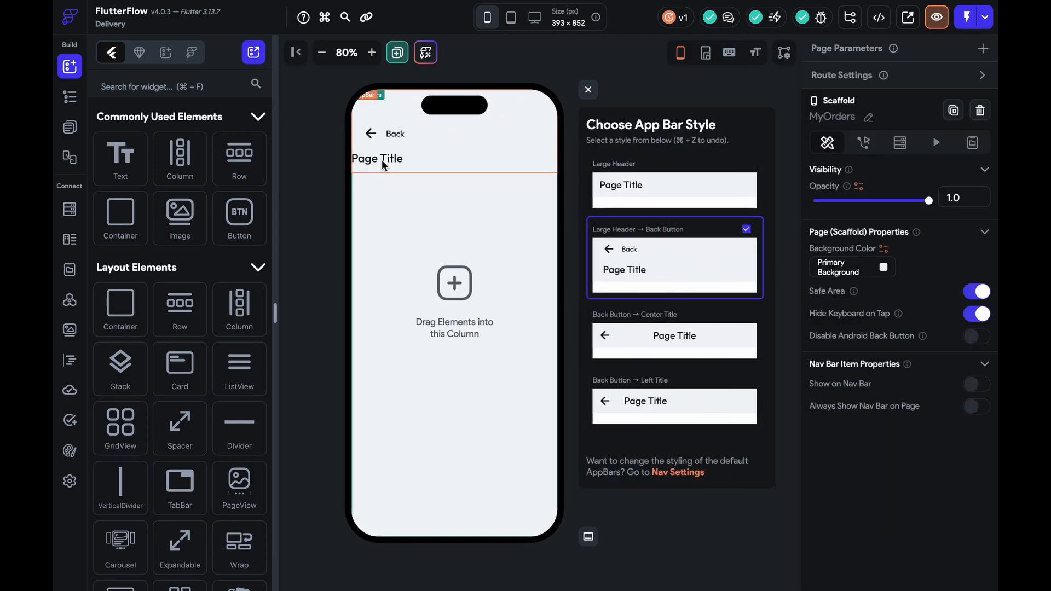
{"action": "left_click", "coordinate": [822, 375]}
{"action": "type", "text": "10"}
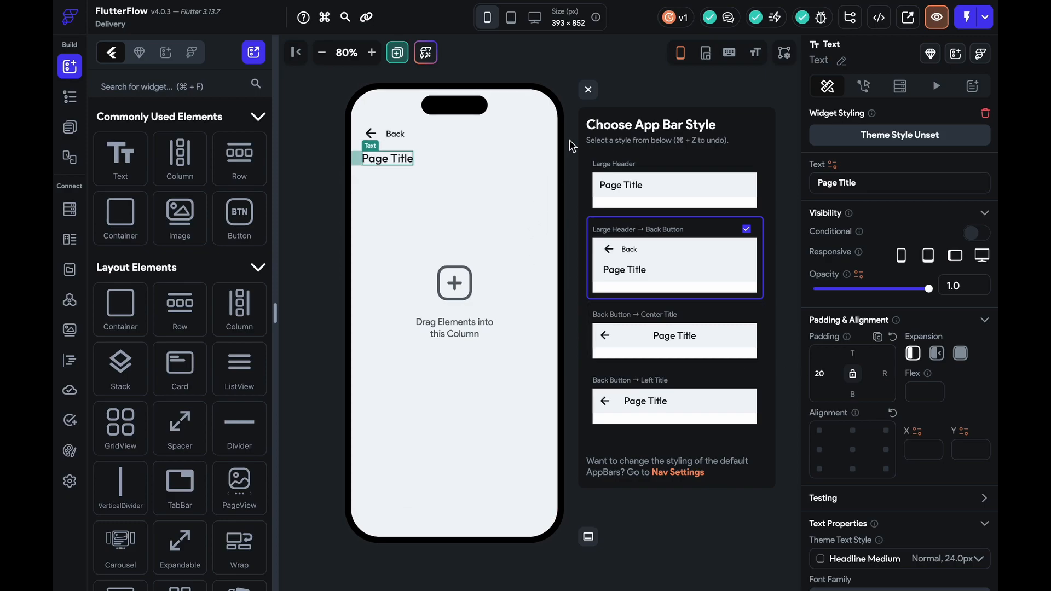
{"action": "left_click", "coordinate": [589, 89]}
{"action": "left_click", "coordinate": [494, 134]}
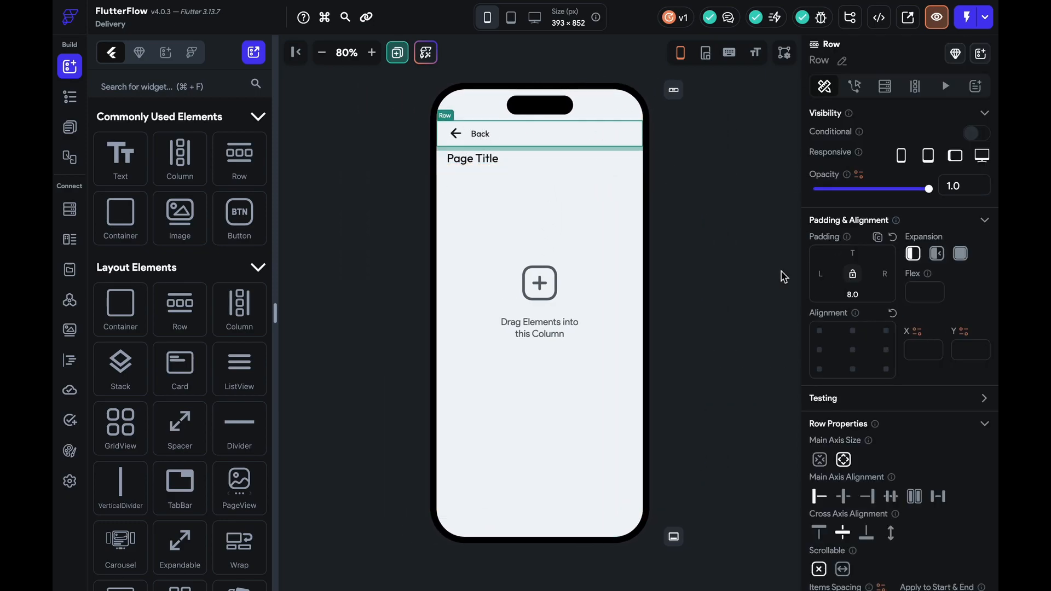
Remove the Back label and make the title 'My Orders', weight 500 Medium, size 25
{"action": "left_click", "coordinate": [475, 135]}
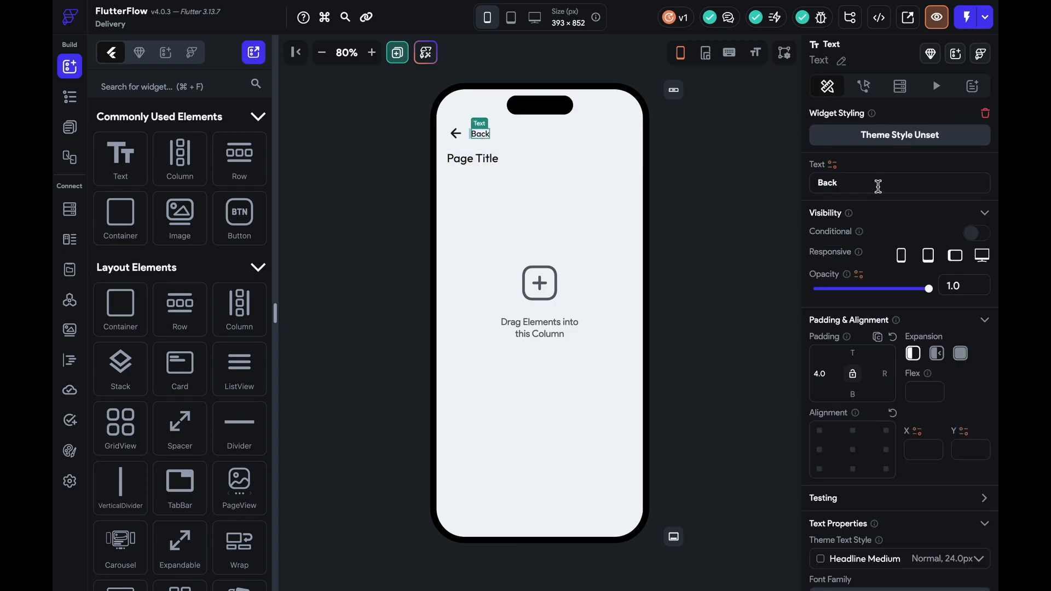
{"action": "key", "text": "BackSpace"}
{"action": "left_click", "coordinate": [481, 158]}
{"action": "left_click", "coordinate": [471, 158]}
{"action": "type", "text": "My Orders"}
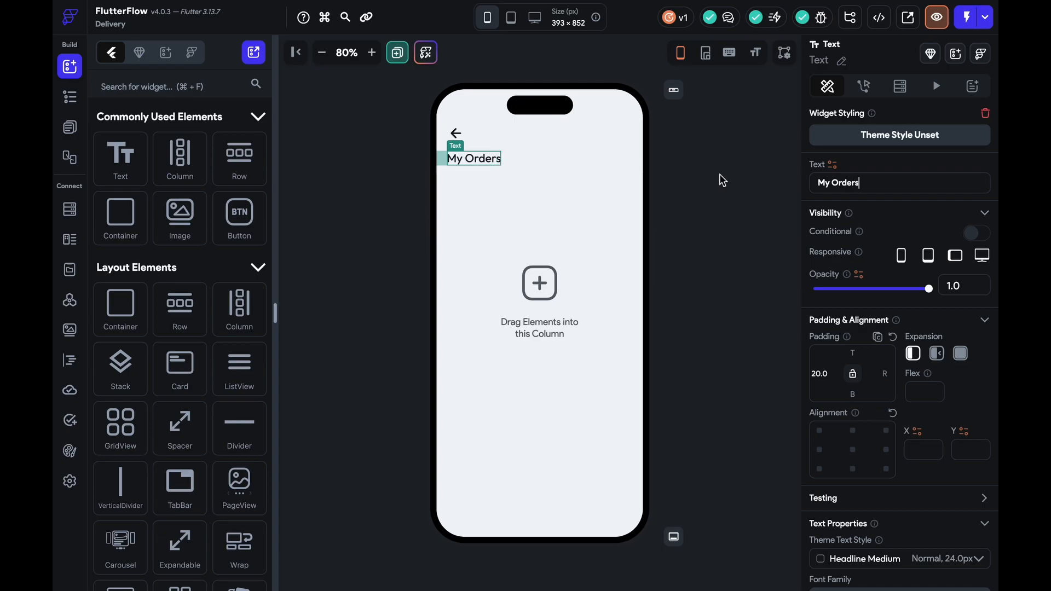
{"action": "scroll", "coordinate": [868, 445], "scroll_direction": "down", "scroll_amount": 6}
{"action": "left_click", "coordinate": [876, 330]}
{"action": "left_click", "coordinate": [878, 358]}
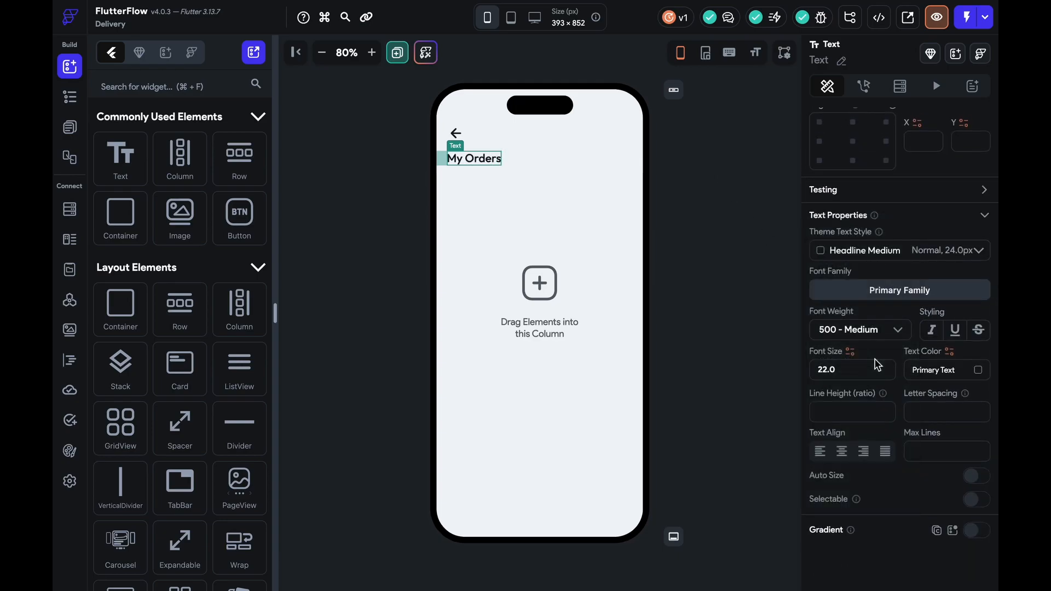
{"action": "key", "text": "Up"}
{"action": "key", "text": "Up"}
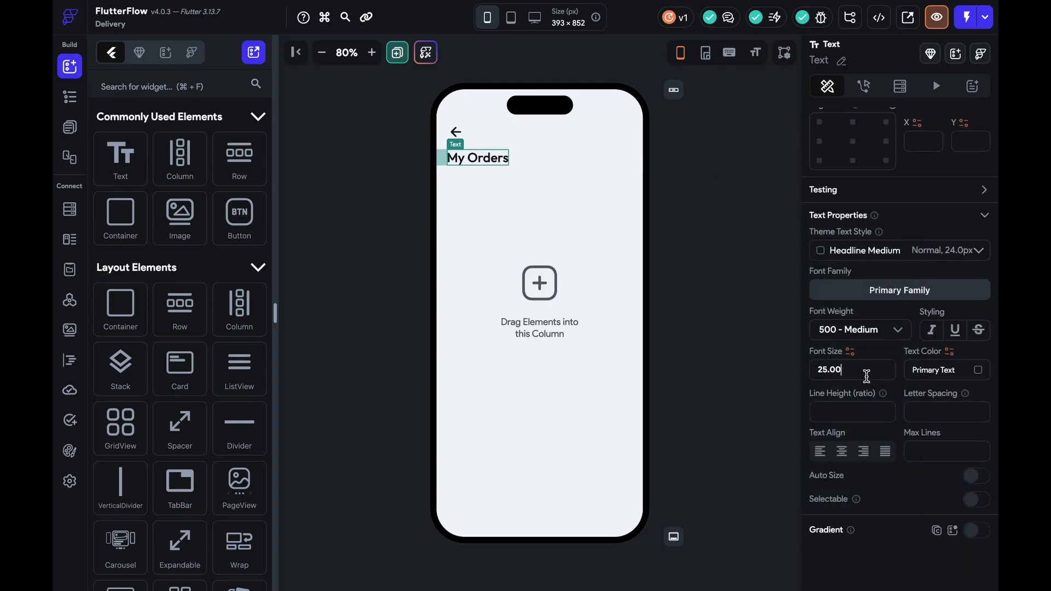
Delete the empty column below the title
{"action": "left_click", "coordinate": [606, 280]}
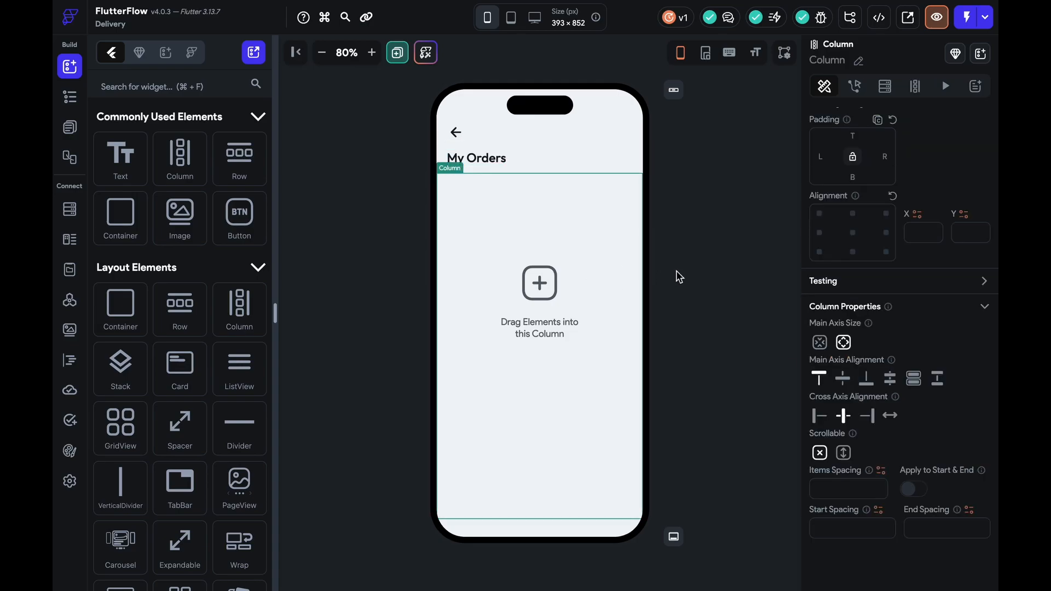
{"action": "key", "text": "Delete"}
{"action": "left_click", "coordinate": [177, 73]}
{"action": "type", "text": "tabe"}
{"action": "key", "text": "BackSpace"}
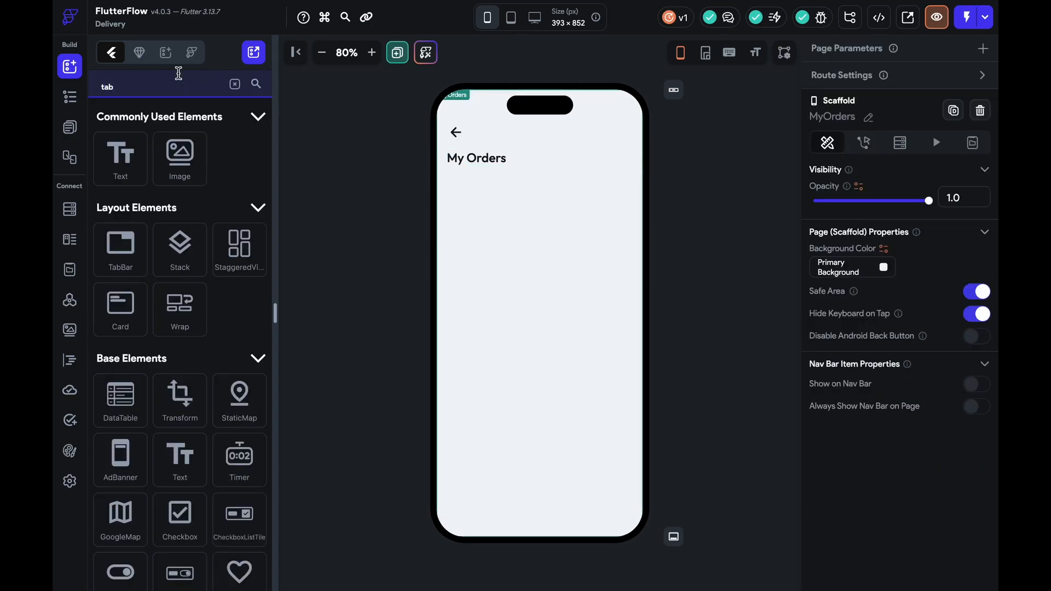
Place a TabBar below the title with padding 10 on all sides
{"action": "type", "text": "v"}
{"action": "left_click_drag", "start_coordinate": [123, 171], "coordinate": [529, 254]}
{"action": "left_click", "coordinate": [529, 255]}
{"action": "left_click", "coordinate": [679, 239]}
{"action": "left_click", "coordinate": [613, 188]}
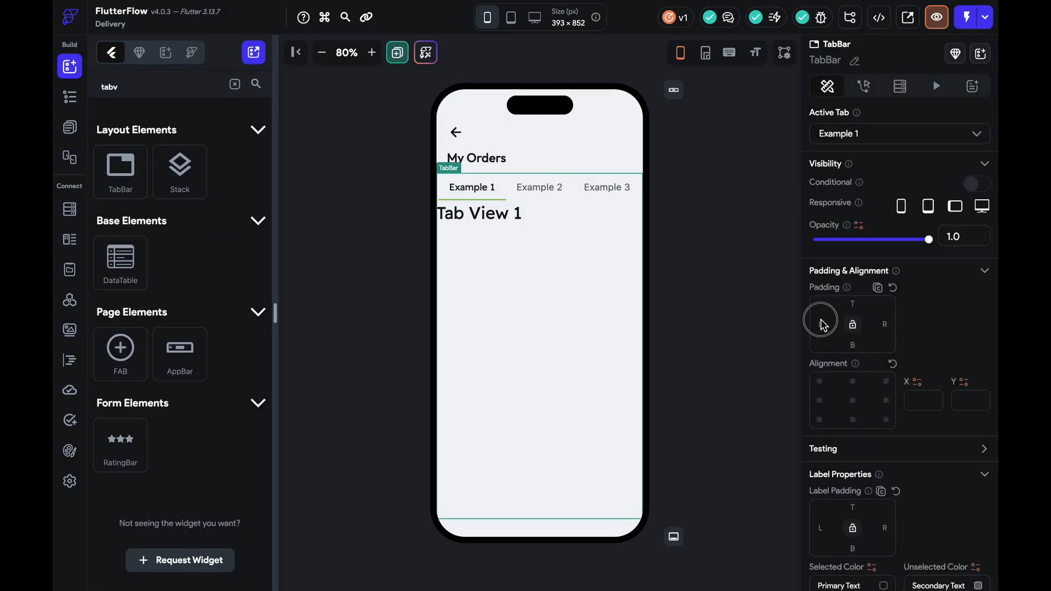
{"action": "type", "text": "10"}
{"action": "left_click", "coordinate": [854, 326]}
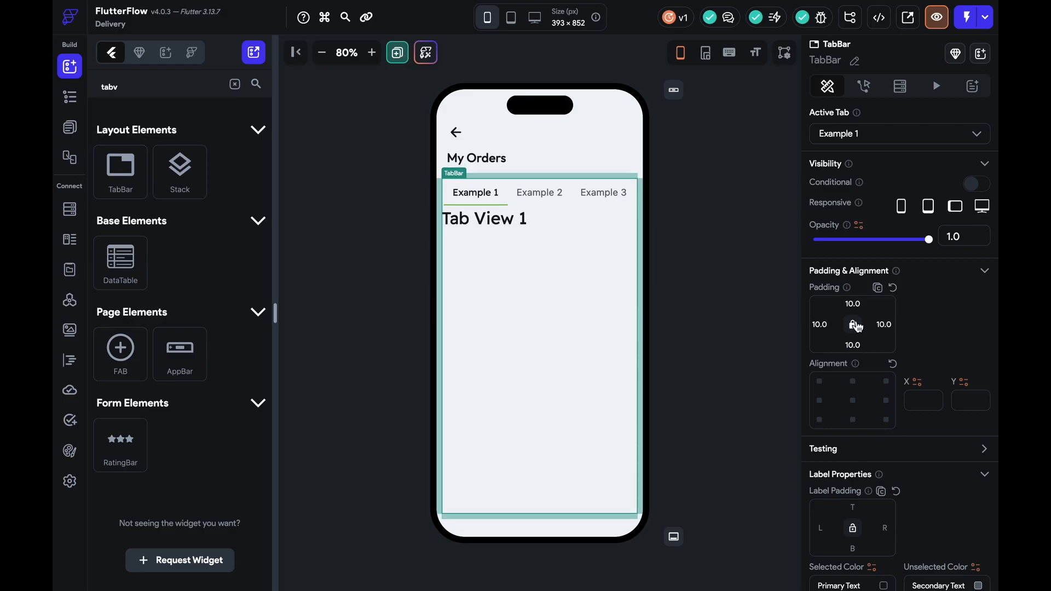
{"action": "left_click", "coordinate": [730, 310]}
Delete the Tab View 1, 2 and 3 placeholder texts
{"action": "left_click", "coordinate": [530, 274]}
{"action": "key", "text": "Delete"}
{"action": "left_click", "coordinate": [537, 197]}
{"action": "left_click", "coordinate": [552, 236]}
{"action": "key", "text": "Delete"}
{"action": "left_click", "coordinate": [590, 193]}
{"action": "left_click", "coordinate": [572, 244]}
{"action": "key", "text": "Delete"}
Rename the first three tabs Food, Dine In and Mart
{"action": "left_click", "coordinate": [482, 194]}
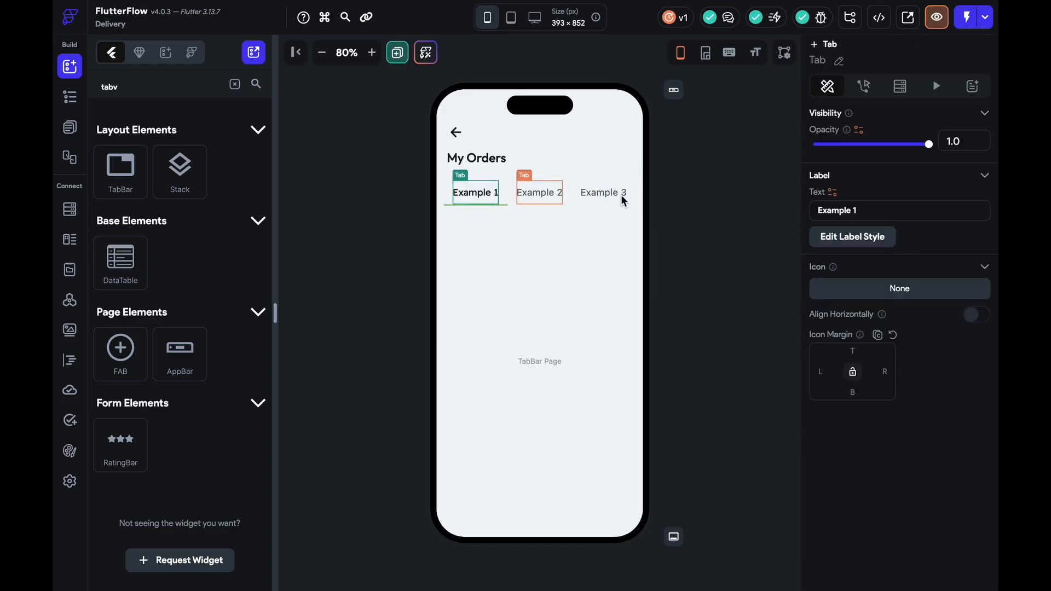
{"action": "triple_click", "coordinate": [870, 208]}
{"action": "key", "text": "BackSpace"}
{"action": "type", "text": "Food"}
{"action": "left_click", "coordinate": [539, 192]}
{"action": "triple_click", "coordinate": [821, 210]}
{"action": "key", "text": "BackSpace"}
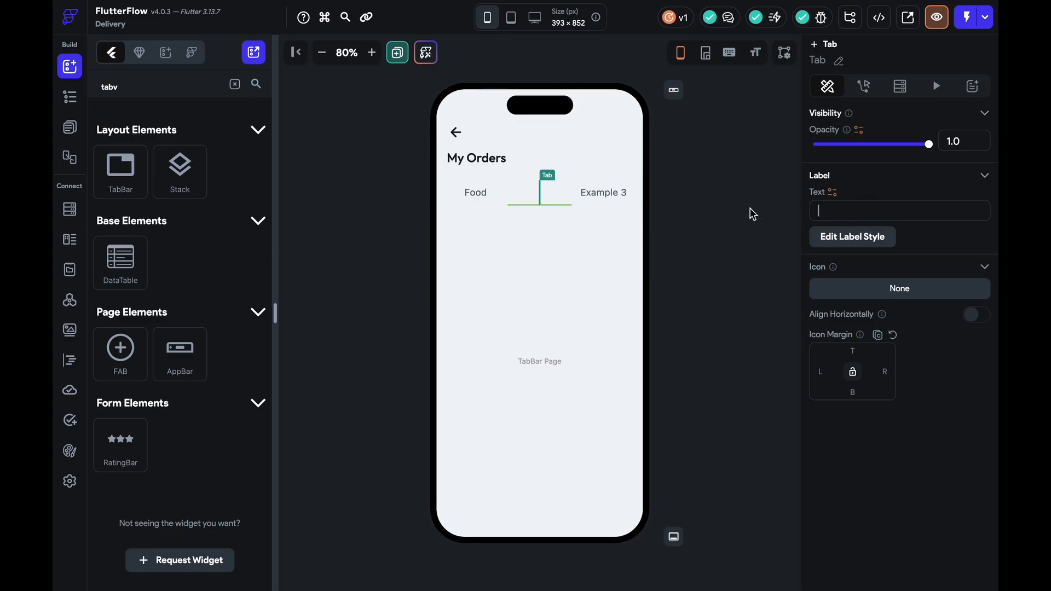
{"action": "left_click", "coordinate": [603, 192]}
{"action": "triple_click", "coordinate": [879, 208]}
{"action": "key", "text": "BackSpace"}
{"action": "type", "text": "Mart"}
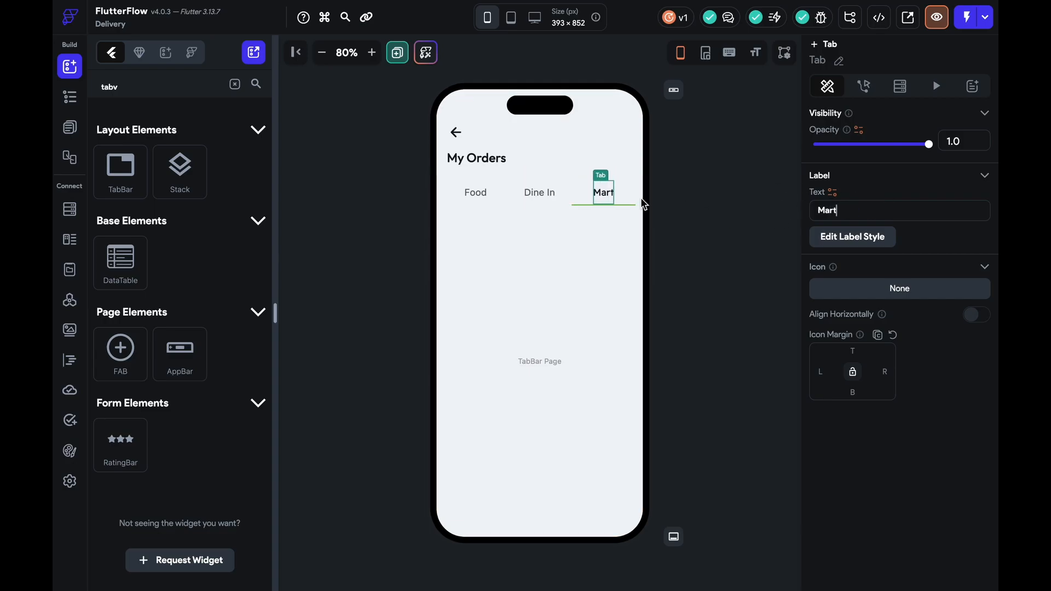
Add a fourth tab labelled Parcel and delete its Tab View 4 text
{"action": "left_click", "coordinate": [633, 193]}
{"action": "left_click", "coordinate": [866, 142]}
{"action": "left_click", "coordinate": [841, 169]}
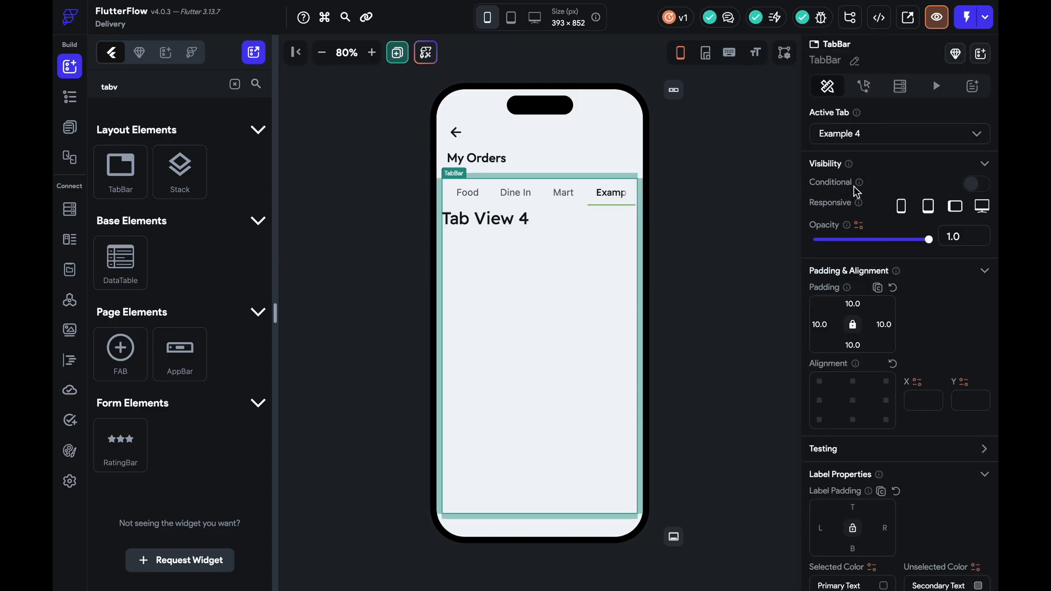
{"action": "left_click", "coordinate": [876, 139]}
{"action": "left_click", "coordinate": [536, 280]}
{"action": "left_click", "coordinate": [528, 266]}
{"action": "key", "text": "BackSpace"}
{"action": "left_click", "coordinate": [625, 210]}
{"action": "triple_click", "coordinate": [919, 210]}
{"action": "type", "text": "Parcel"}
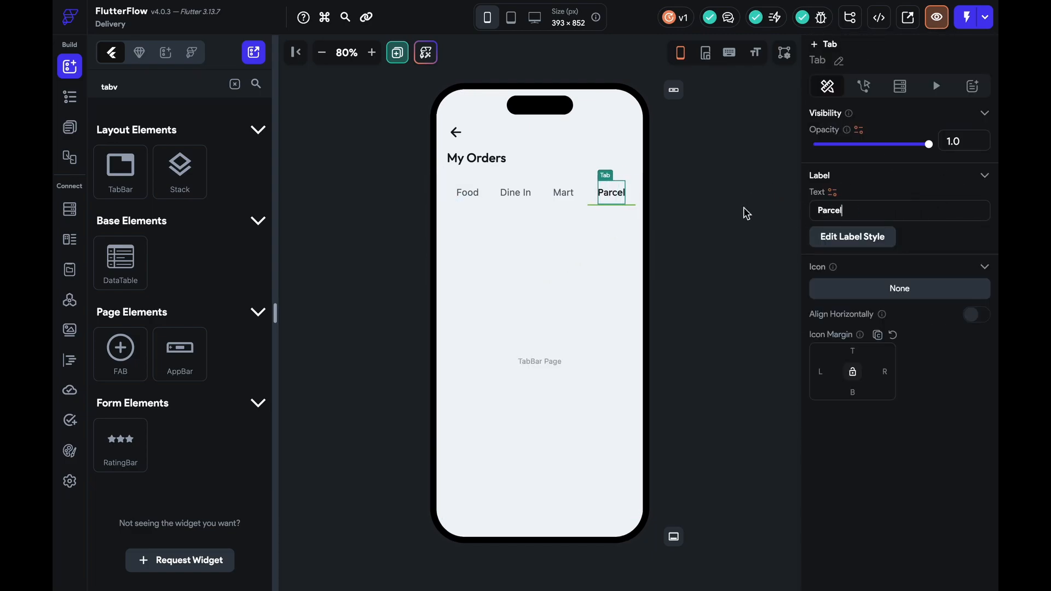
{"action": "left_click", "coordinate": [687, 233]}
{"action": "left_click", "coordinate": [589, 196]}
Try the tab bar at the bottom, then return it to the top
{"action": "scroll", "coordinate": [943, 425], "scroll_direction": "down", "scroll_amount": 10}
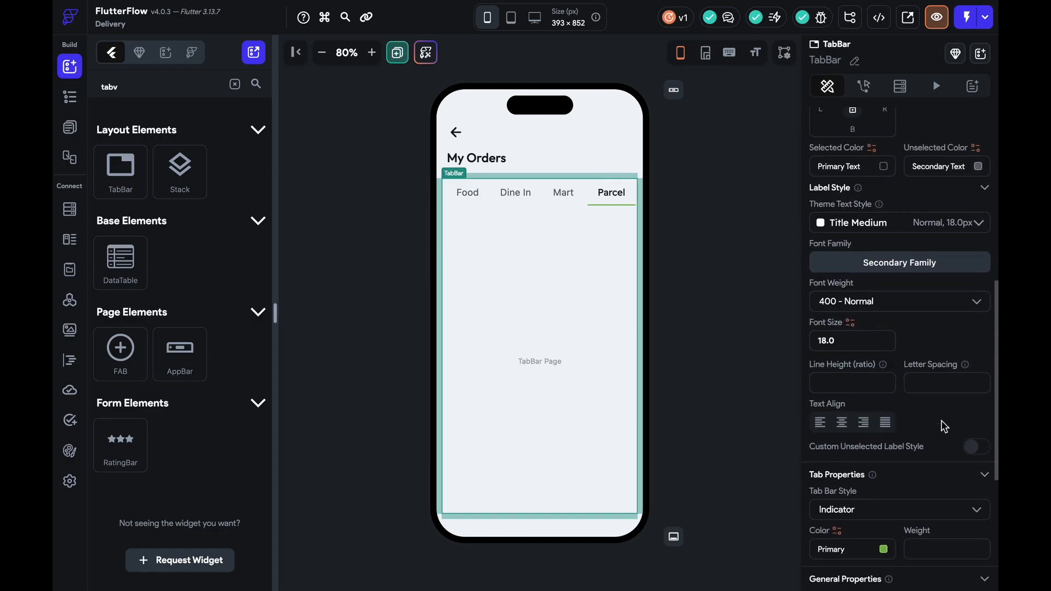
{"action": "left_click", "coordinate": [934, 410]}
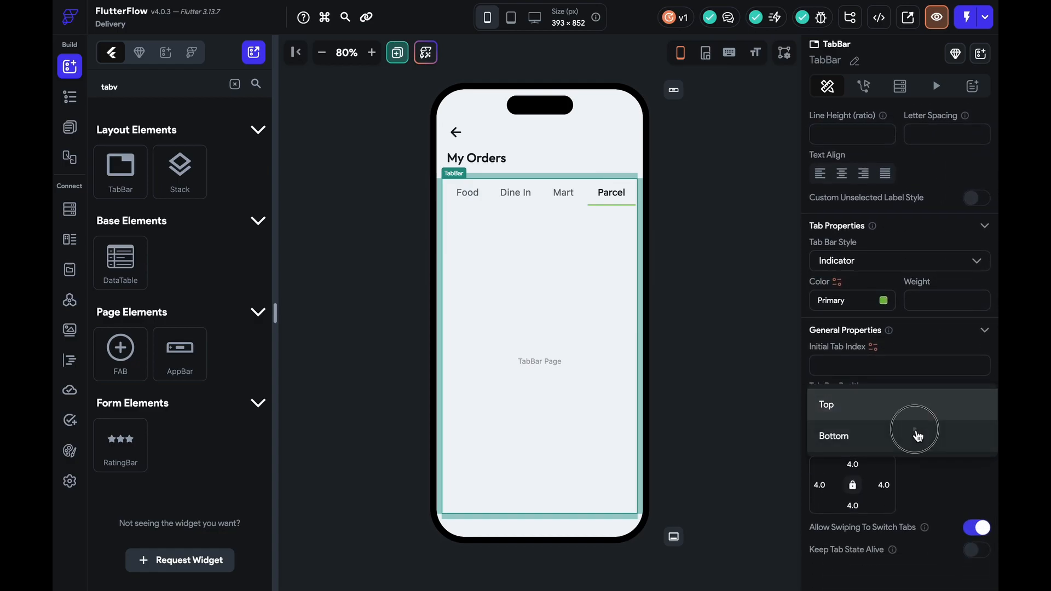
{"action": "left_click", "coordinate": [914, 433]}
{"action": "left_click", "coordinate": [910, 414]}
{"action": "left_click", "coordinate": [908, 387]}
{"action": "scroll", "coordinate": [926, 481], "scroll_direction": "down", "scroll_amount": 2}
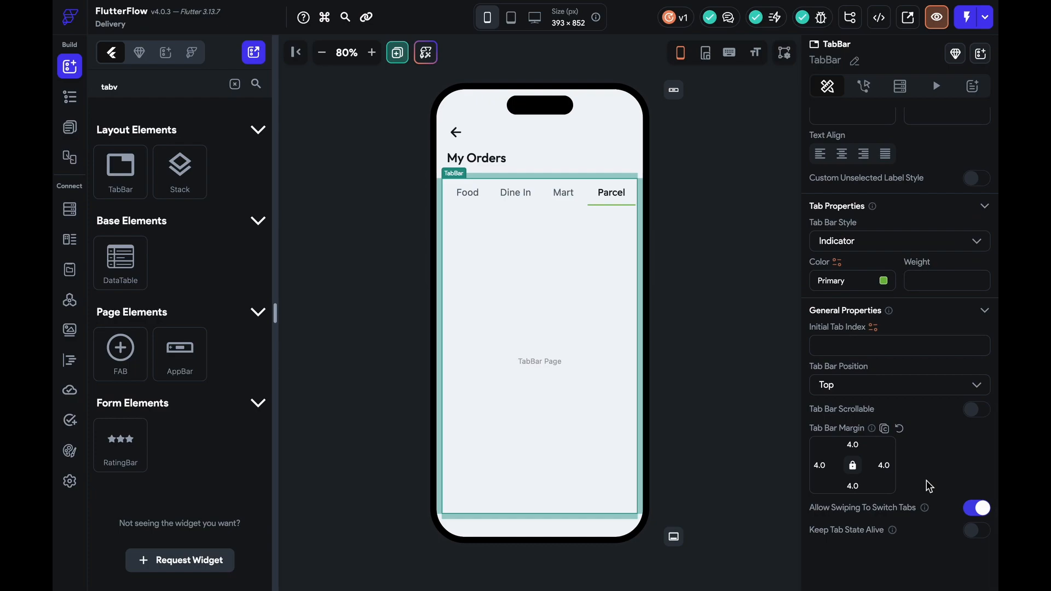
{"action": "scroll", "coordinate": [953, 454], "scroll_direction": "up", "scroll_amount": 1}
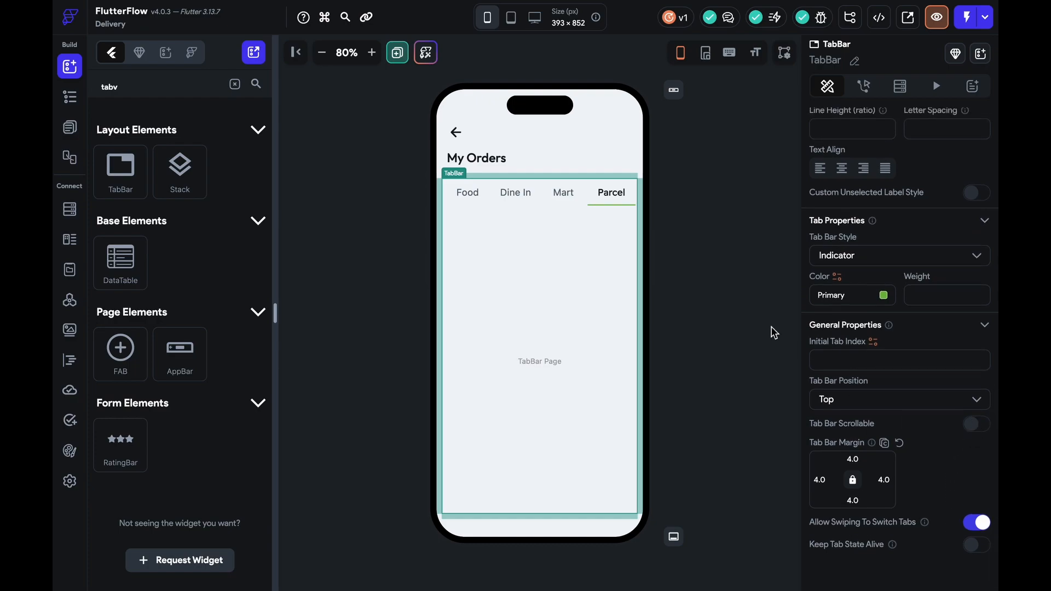
Make the tab bar a toggle-button style with Primary Text fill on the active tab
{"action": "left_click", "coordinate": [470, 190]}
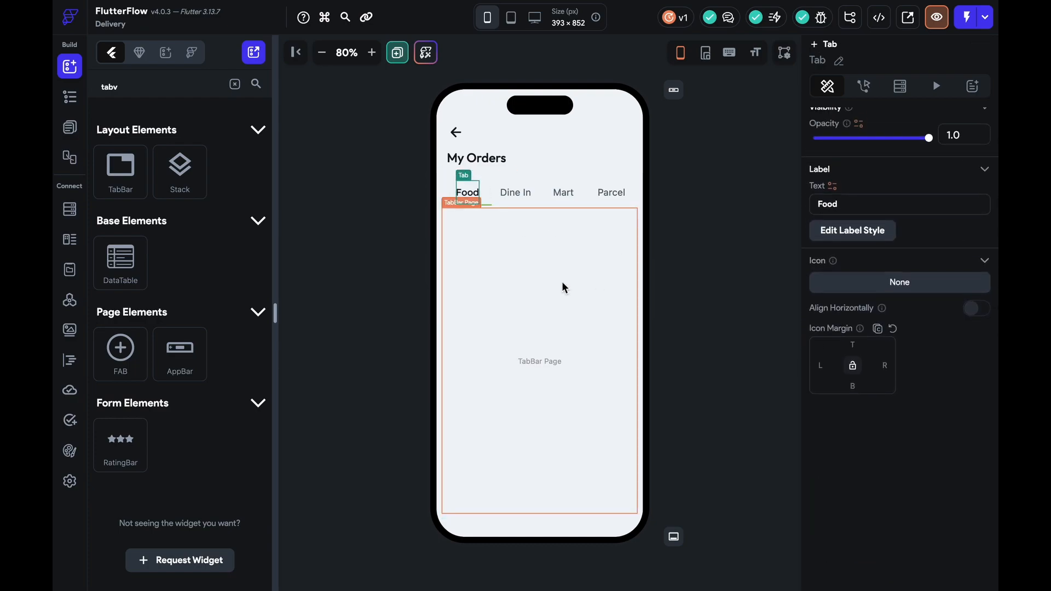
{"action": "left_click", "coordinate": [552, 189]}
{"action": "scroll", "coordinate": [882, 466], "scroll_direction": "down", "scroll_amount": 10}
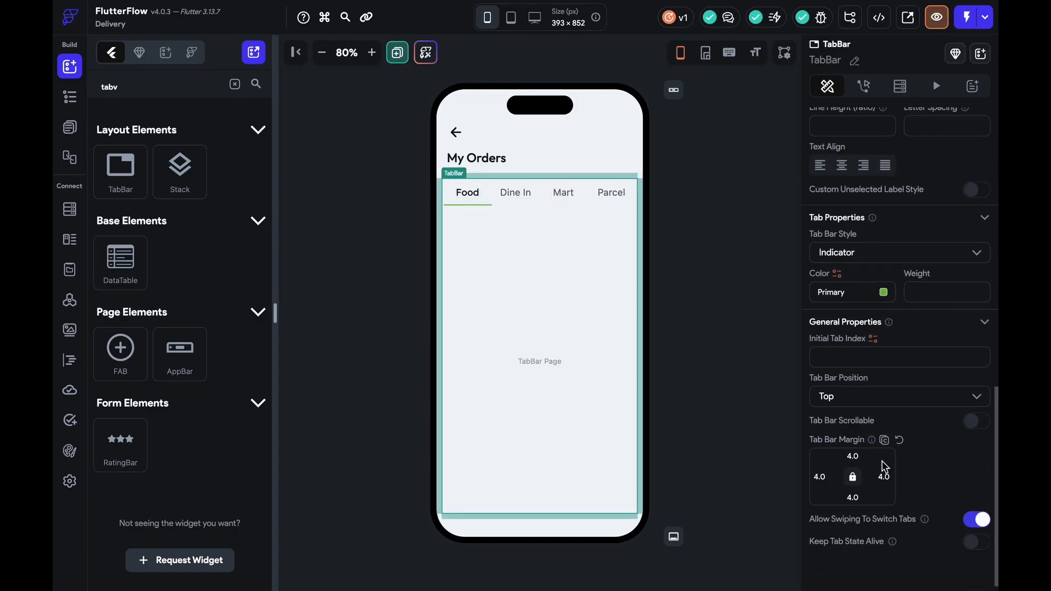
{"action": "left_click", "coordinate": [887, 253]}
{"action": "left_click", "coordinate": [886, 279]}
{"action": "left_click", "coordinate": [883, 255]}
{"action": "left_click", "coordinate": [885, 280]}
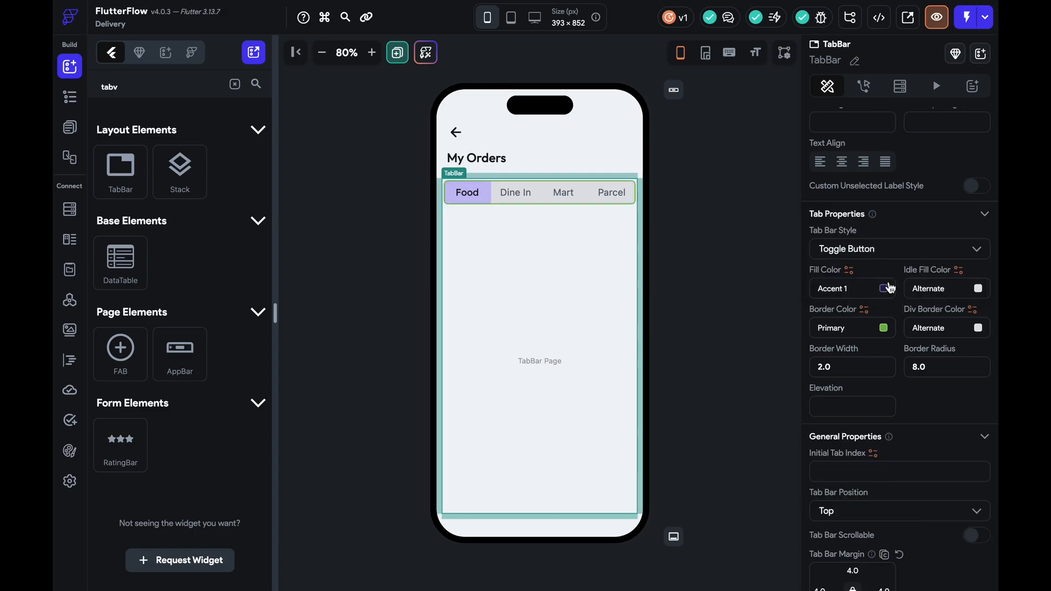
{"action": "left_click", "coordinate": [885, 288]}
{"action": "left_click", "coordinate": [411, 280]}
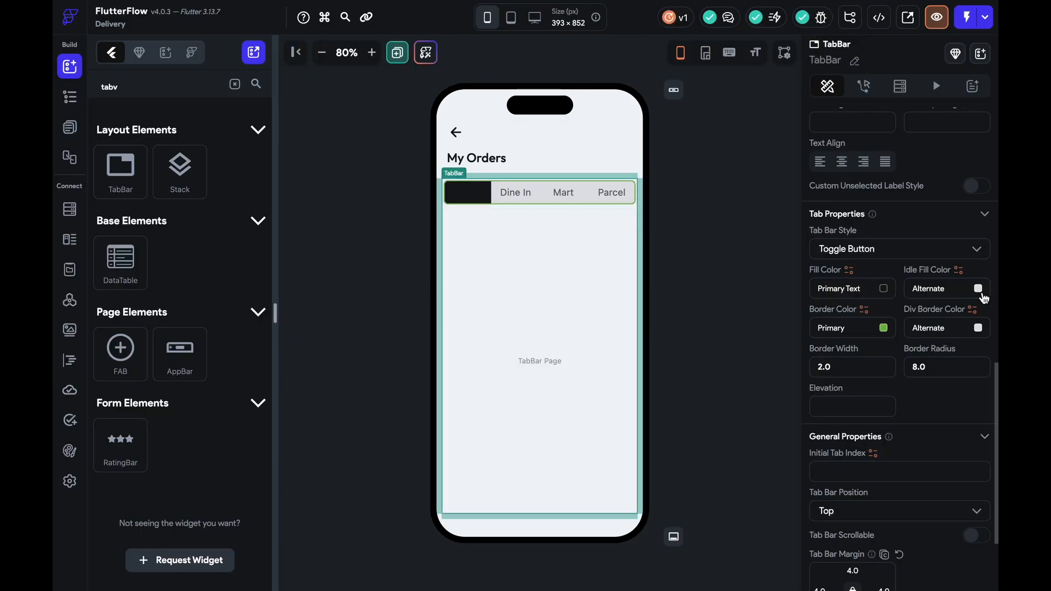
Set selected tab labels to Primary Background and preview each tab as active
{"action": "scroll", "coordinate": [910, 386], "scroll_direction": "down", "scroll_amount": 3}
{"action": "scroll", "coordinate": [911, 386], "scroll_direction": "up", "scroll_amount": 6}
{"action": "scroll", "coordinate": [911, 393], "scroll_direction": "down", "scroll_amount": 2}
{"action": "scroll", "coordinate": [911, 393], "scroll_direction": "up", "scroll_amount": 5}
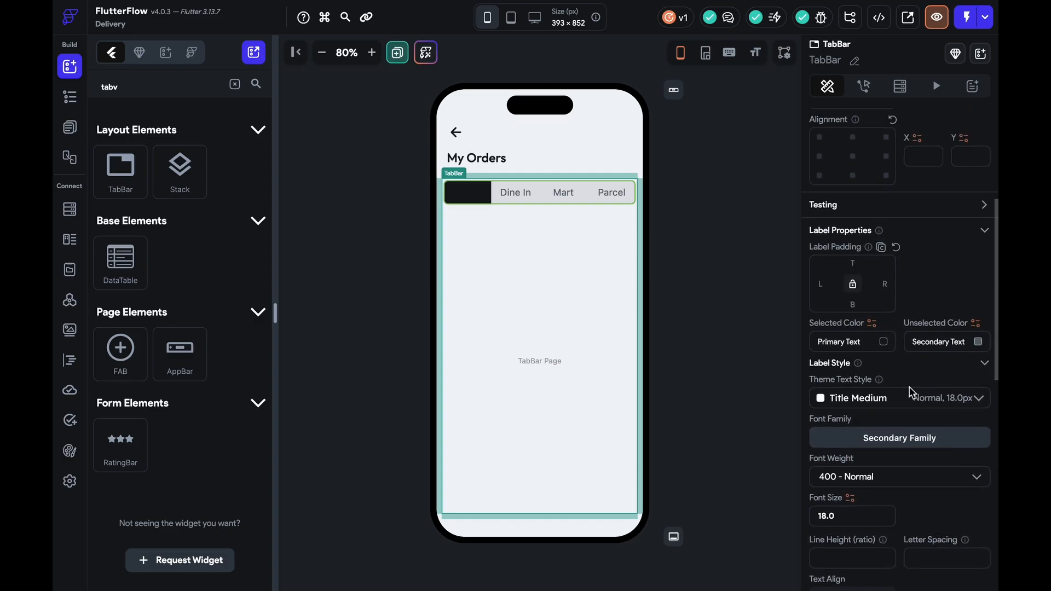
{"action": "left_click", "coordinate": [827, 345]}
{"action": "left_click", "coordinate": [569, 287]}
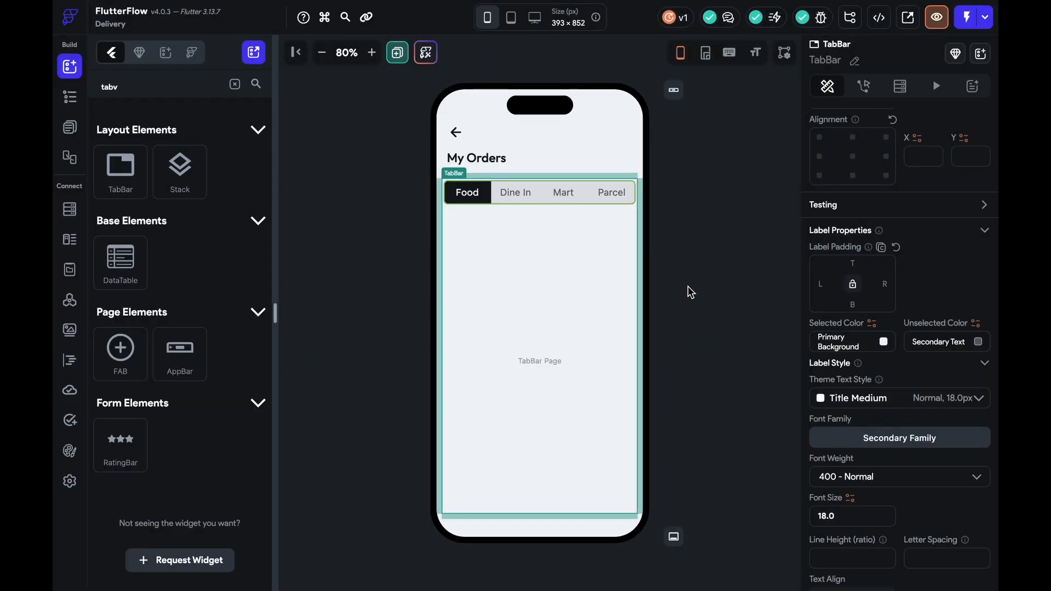
{"action": "left_click", "coordinate": [515, 195]}
{"action": "left_click", "coordinate": [608, 195]}
{"action": "left_click", "coordinate": [560, 193]}
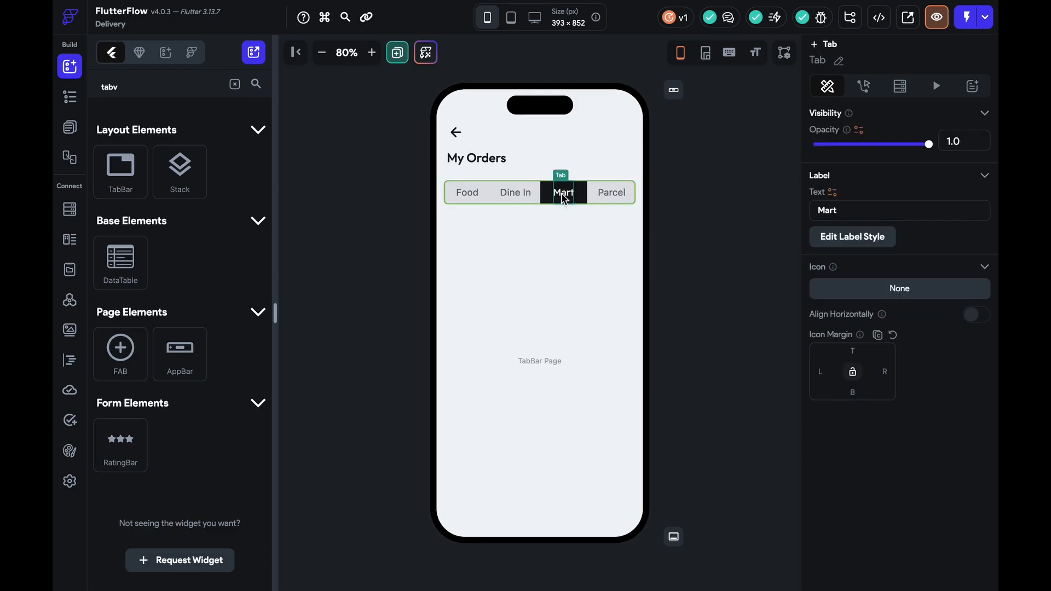
{"action": "left_click", "coordinate": [482, 194]}
Clear the tab bar's padding and set its border colour to Primary Background
{"action": "left_click", "coordinate": [565, 215]}
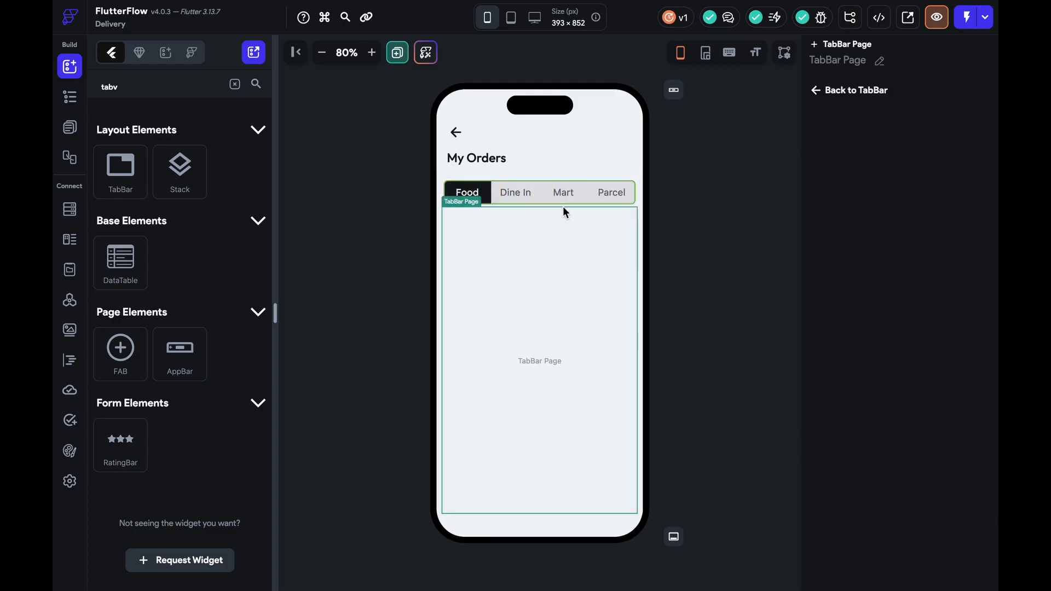
{"action": "left_click", "coordinate": [563, 206]}
{"action": "scroll", "coordinate": [836, 452], "scroll_direction": "down", "scroll_amount": 3}
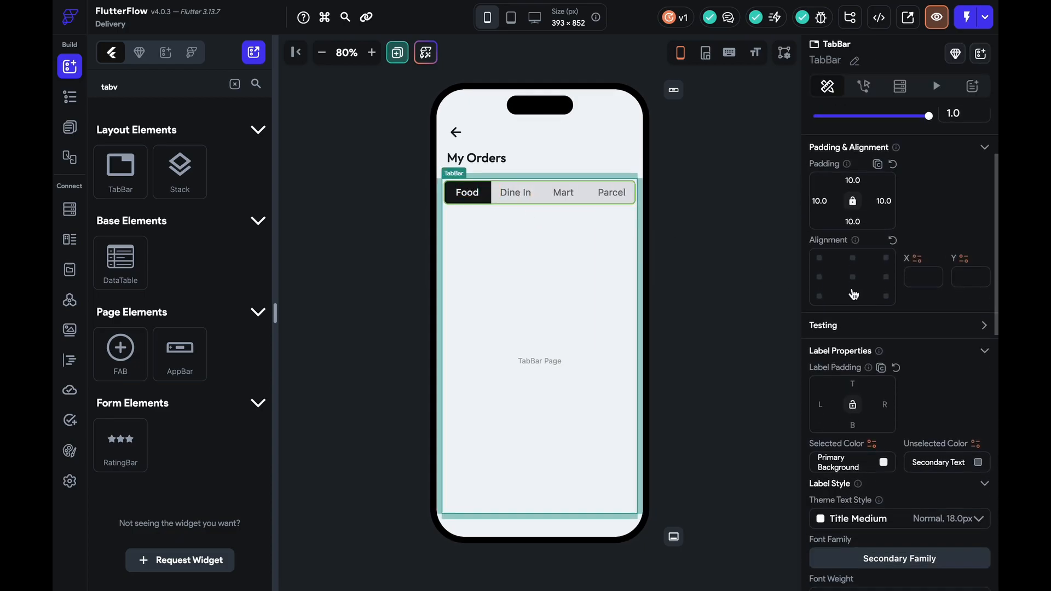
{"action": "left_click", "coordinate": [892, 165]}
{"action": "left_click", "coordinate": [708, 226]}
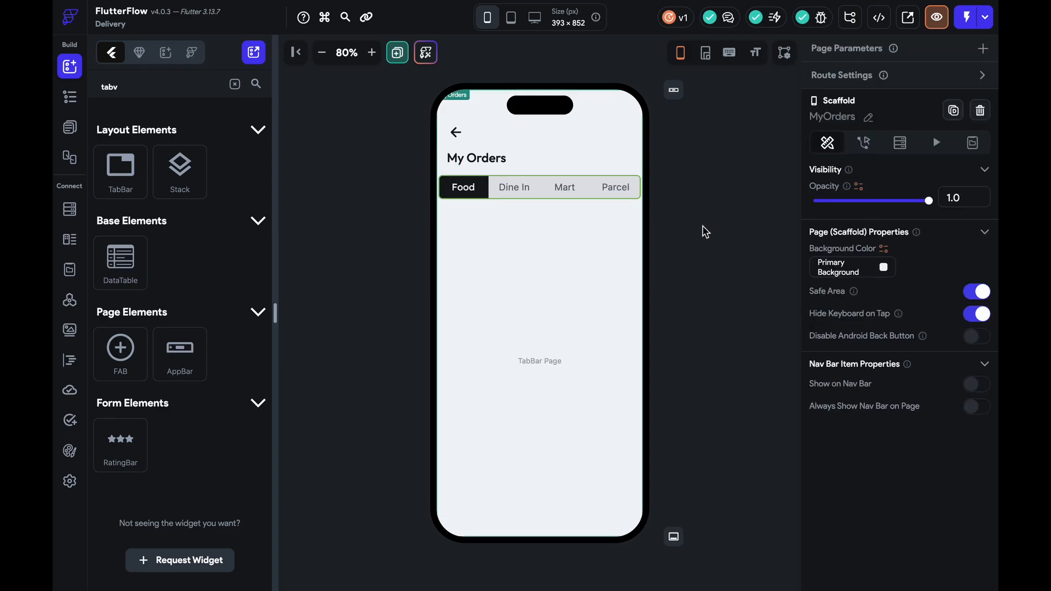
{"action": "left_click", "coordinate": [494, 201]}
{"action": "scroll", "coordinate": [932, 358], "scroll_direction": "down", "scroll_amount": 11}
{"action": "left_click", "coordinate": [848, 394]}
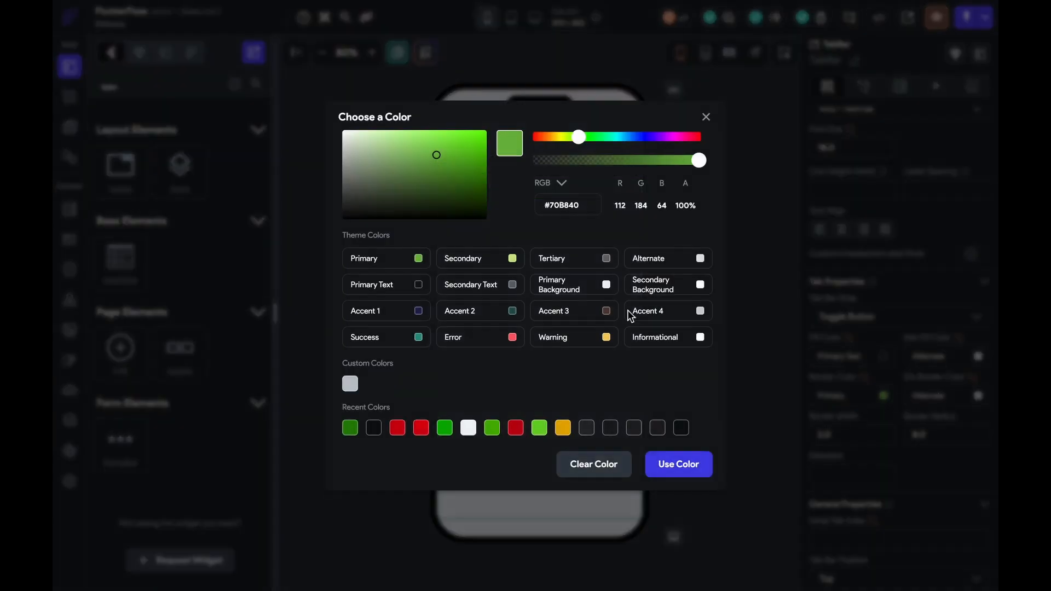
{"action": "left_click", "coordinate": [598, 290]}
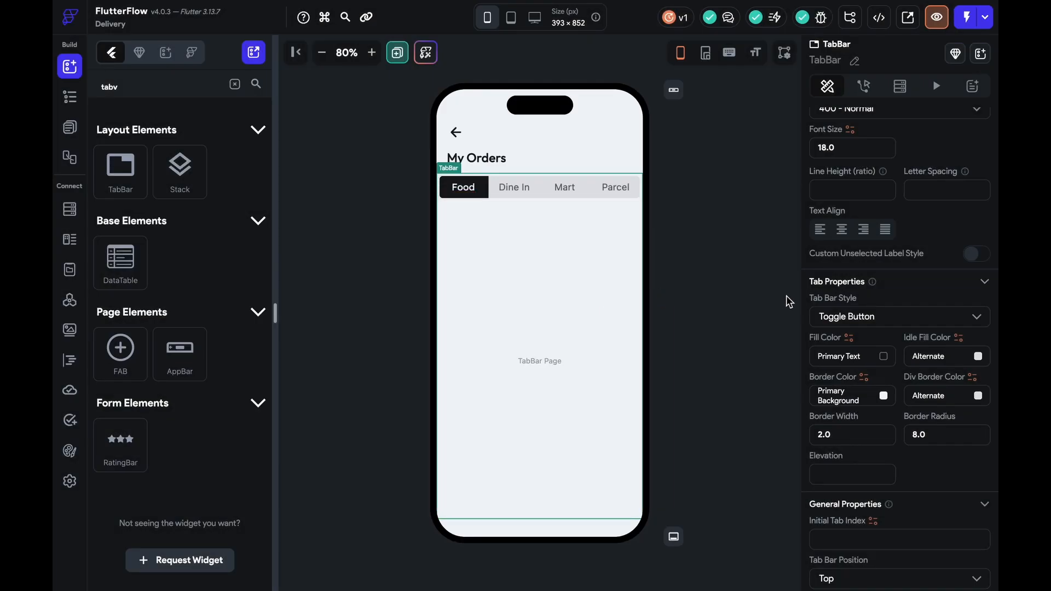
{"action": "left_click", "coordinate": [730, 294]}
{"action": "left_click", "coordinate": [577, 268]}
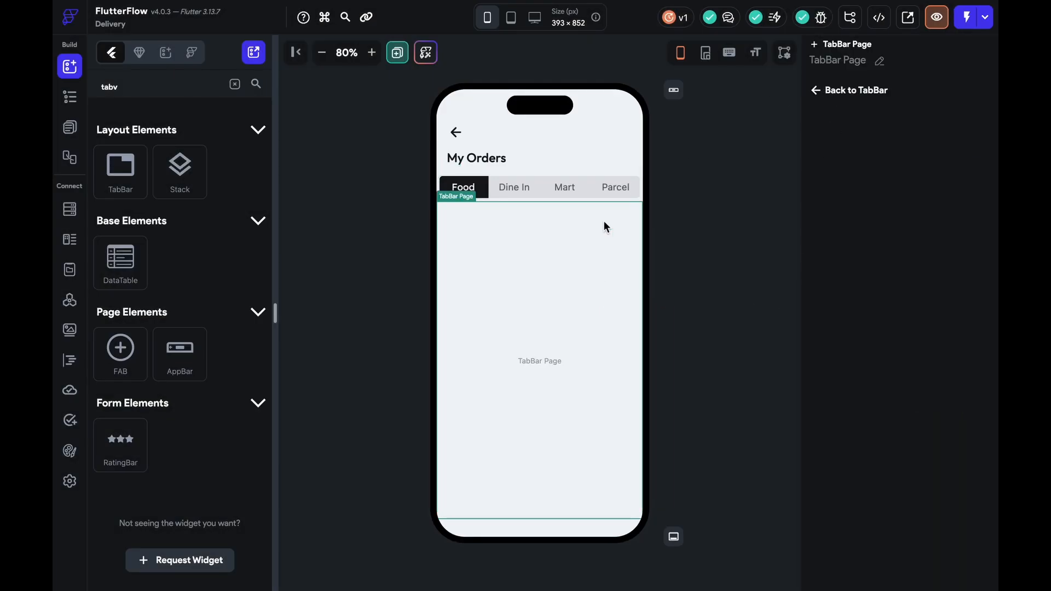
Add a ListView to the Food tab page with padding 10 on all sides
{"action": "left_click", "coordinate": [235, 85]}
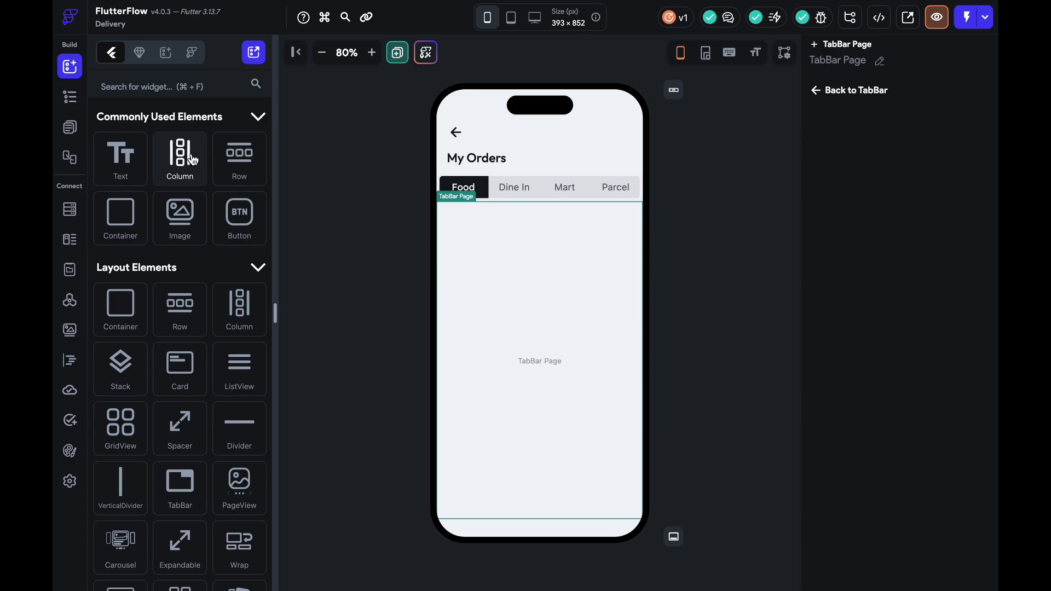
{"action": "left_click", "coordinate": [194, 90]}
{"action": "type", "text": "li"}
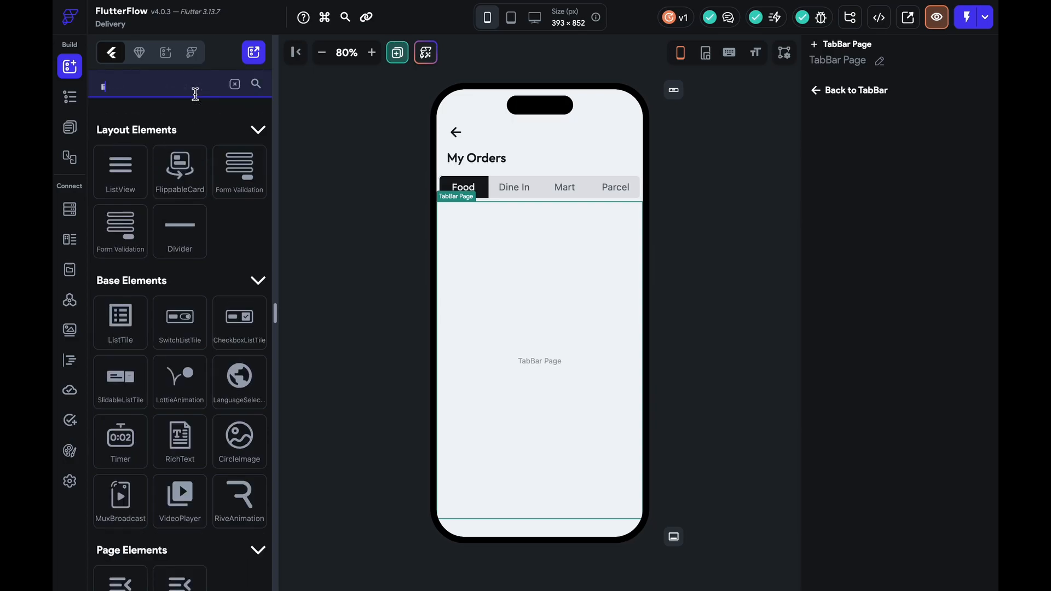
{"action": "left_click_drag", "start_coordinate": [131, 182], "coordinate": [559, 340]}
{"action": "left_click", "coordinate": [821, 302]}
{"action": "type", "text": "10"}
{"action": "left_click", "coordinate": [853, 301]}
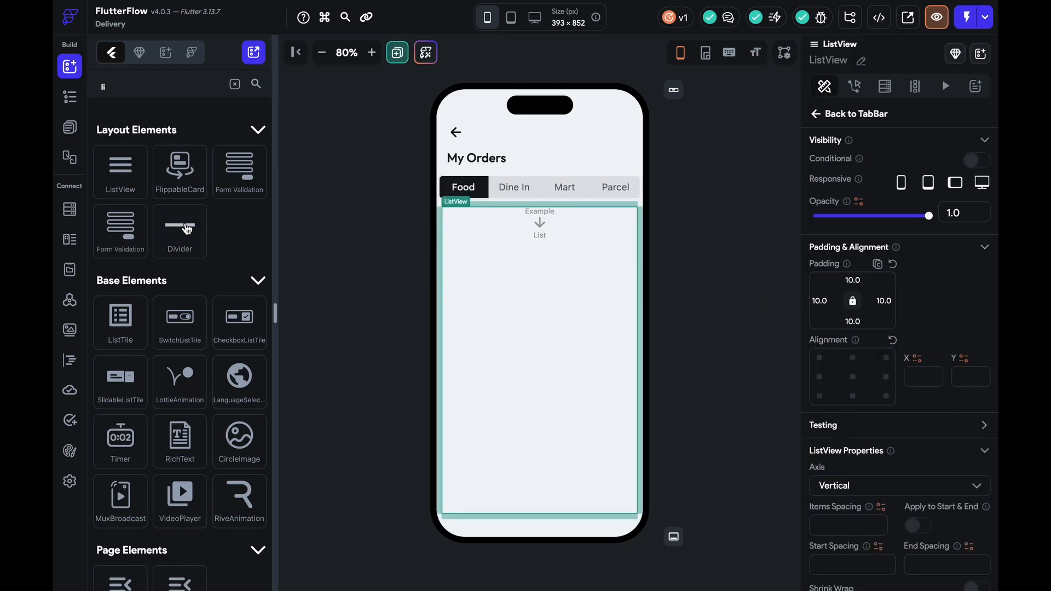
Nest a Column in the ListView, a Row inside it, and another Column above the Row
{"action": "left_click", "coordinate": [234, 83]}
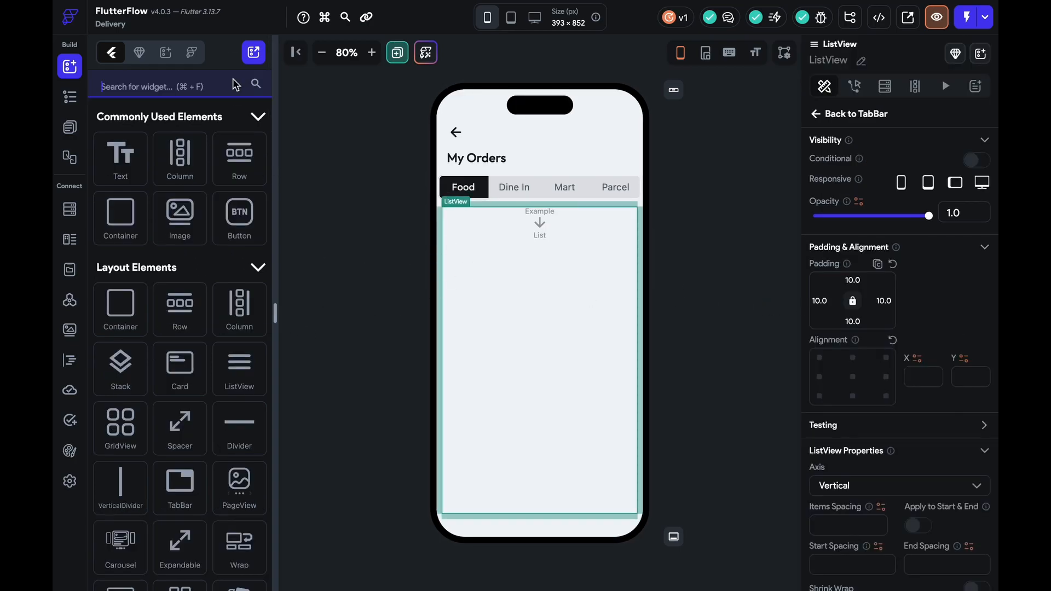
{"action": "left_click_drag", "start_coordinate": [180, 156], "coordinate": [542, 291]}
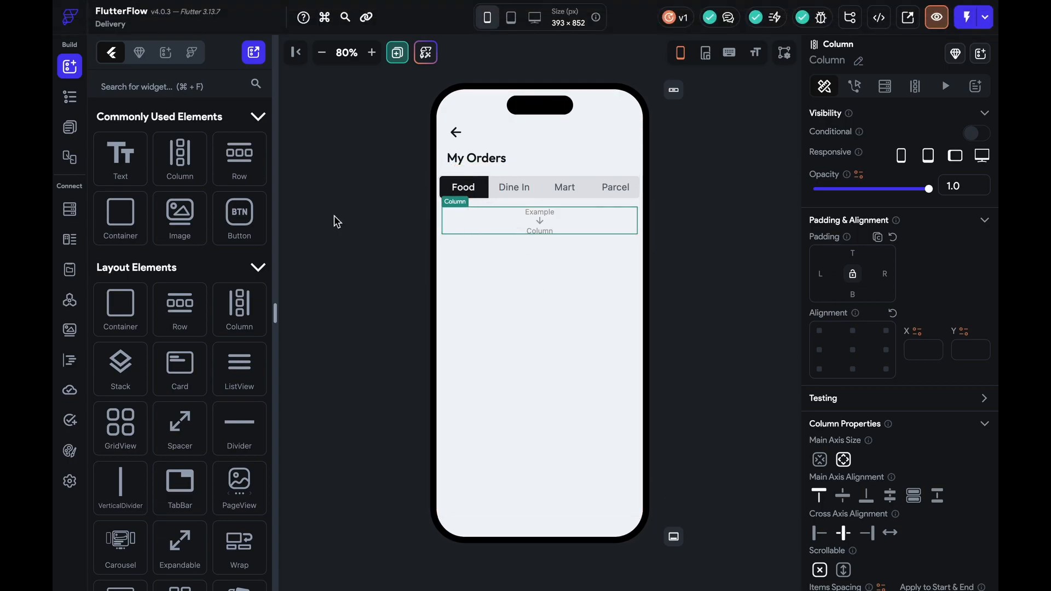
{"action": "left_click_drag", "start_coordinate": [239, 158], "coordinate": [498, 217]}
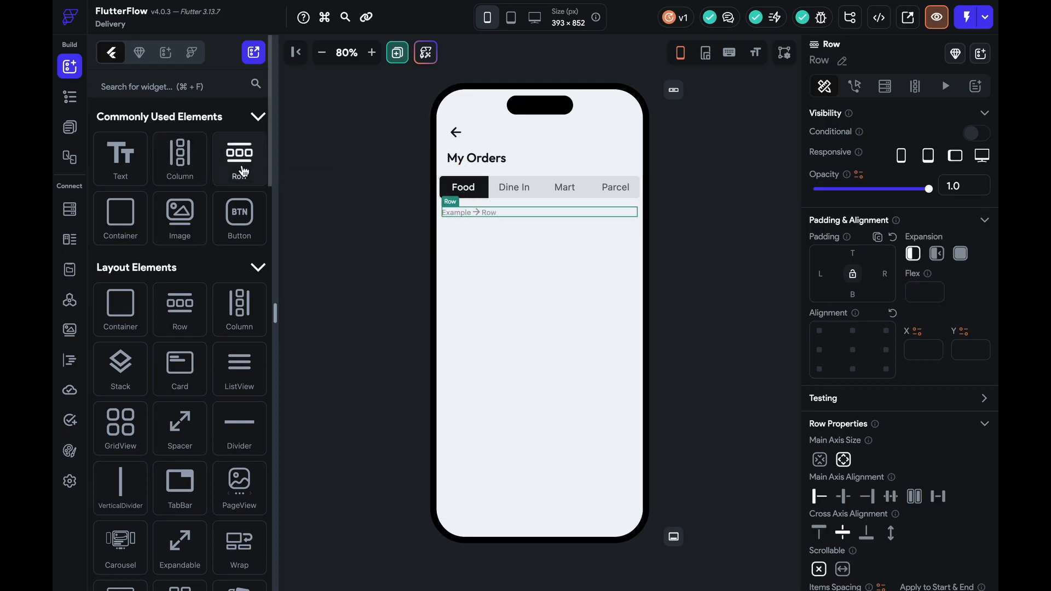
{"action": "left_click_drag", "start_coordinate": [180, 158], "coordinate": [533, 241]}
Set the outer column's item spacing to 10
{"action": "right_click", "coordinate": [535, 238]}
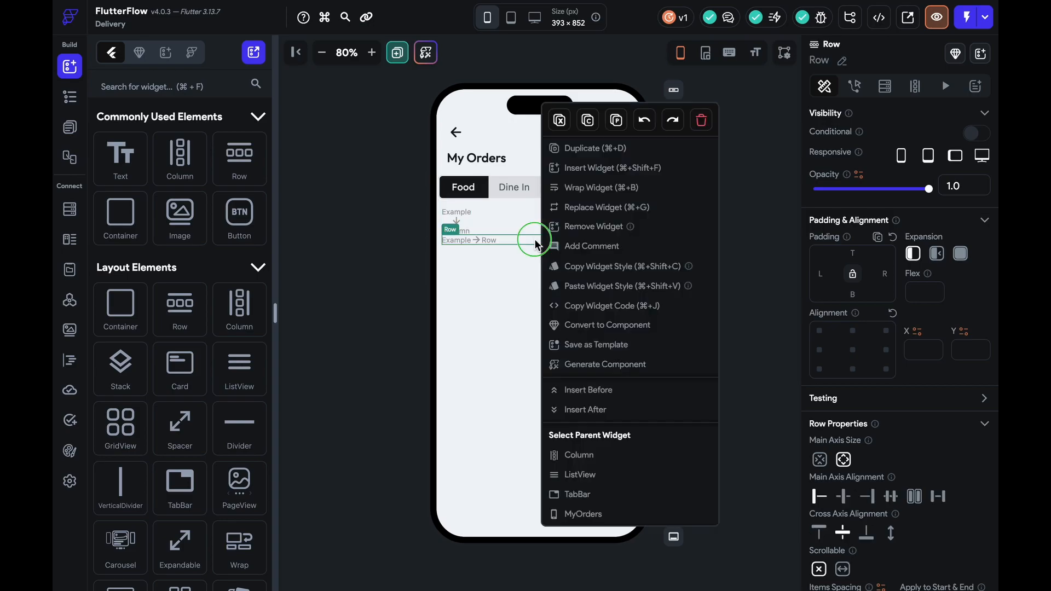
{"action": "left_click", "coordinate": [569, 458]}
{"action": "scroll", "coordinate": [821, 454], "scroll_direction": "down", "scroll_amount": 5}
{"action": "scroll", "coordinate": [876, 466], "scroll_direction": "up", "scroll_amount": 2}
{"action": "left_click", "coordinate": [854, 487]}
{"action": "type", "text": "10"}
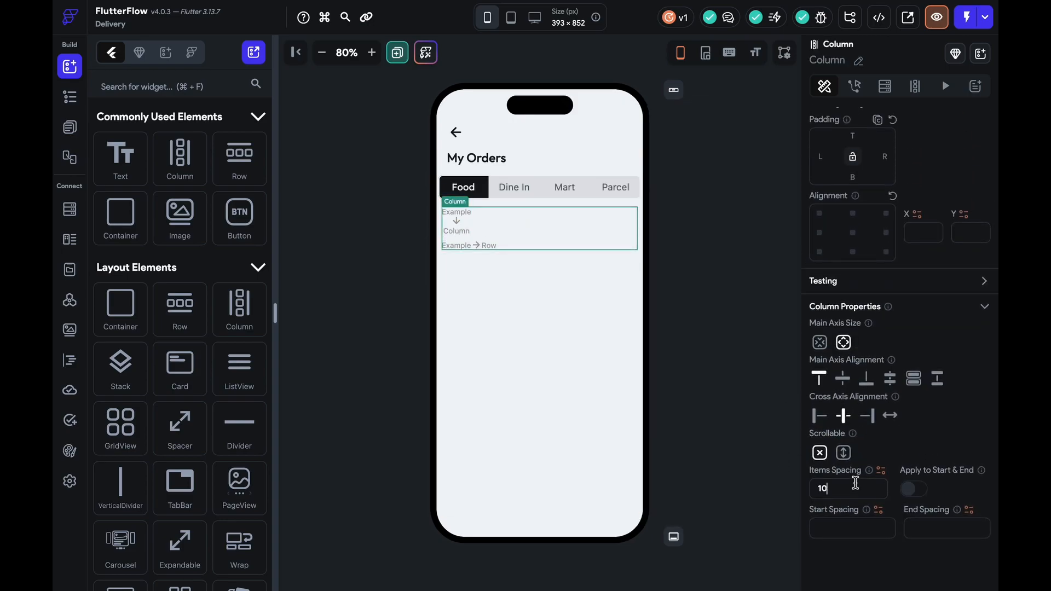
{"action": "key", "text": "Return"}
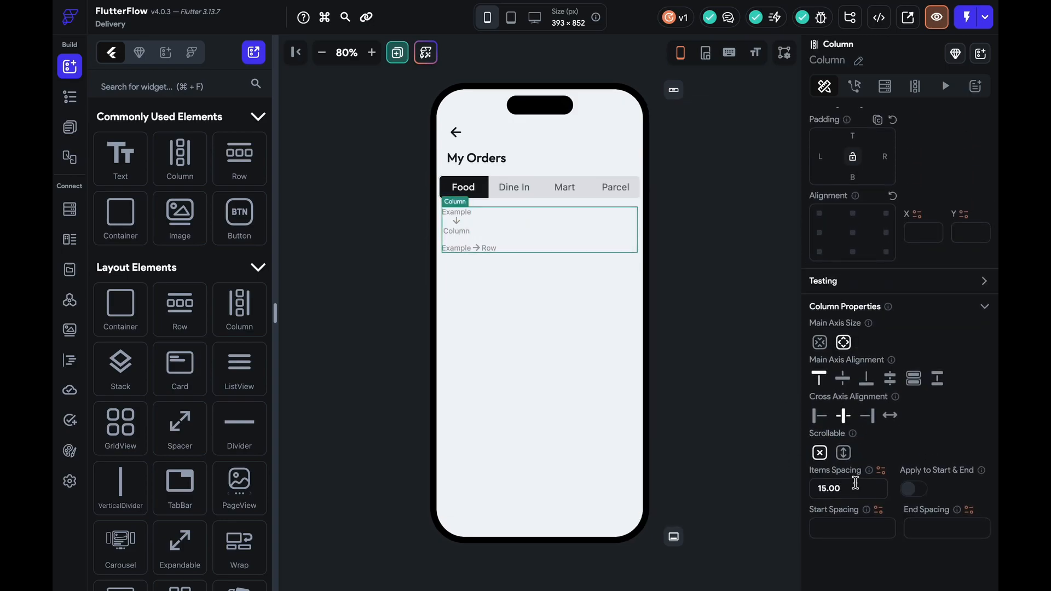
{"action": "left_click", "coordinate": [404, 103]}
Add an Image beside the inner column and resize it to about 81×85
{"action": "left_click", "coordinate": [373, 52]}
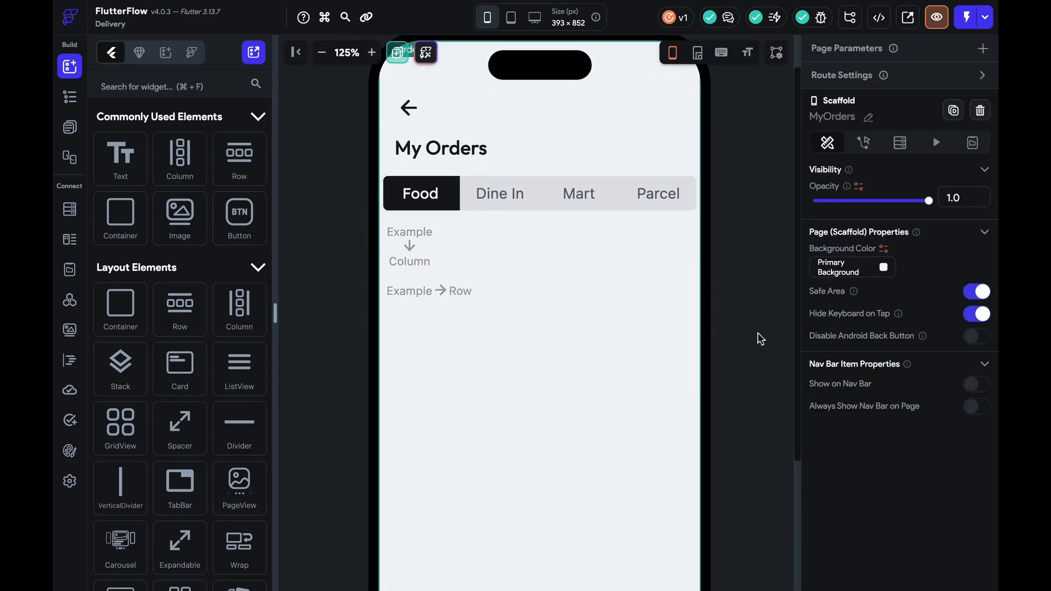
{"action": "left_click", "coordinate": [412, 247]}
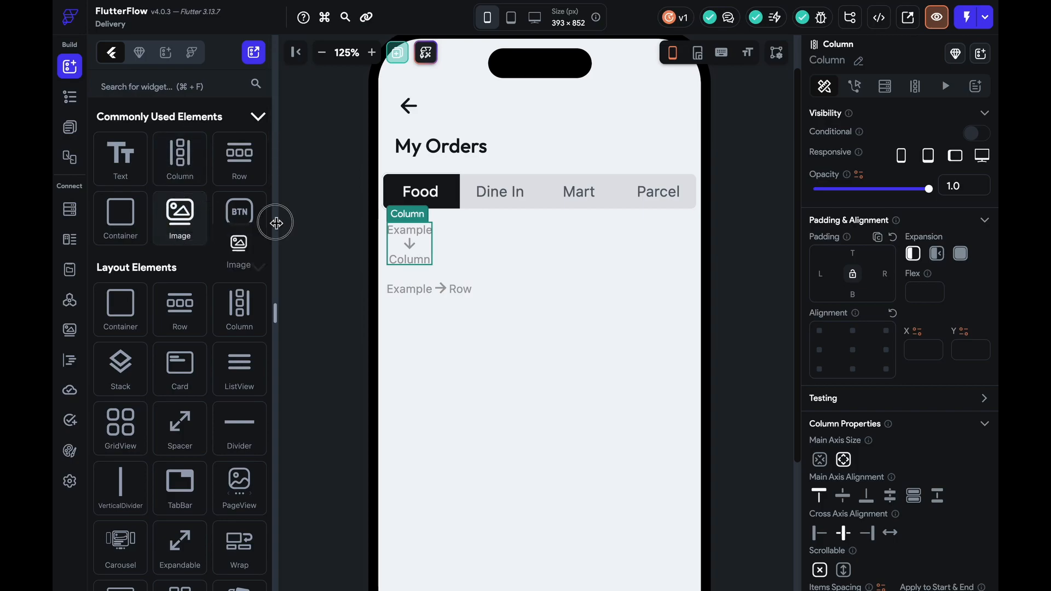
{"action": "left_click_drag", "start_coordinate": [203, 218], "coordinate": [453, 251]}
{"action": "left_click_drag", "start_coordinate": [565, 303], "coordinate": [504, 304]}
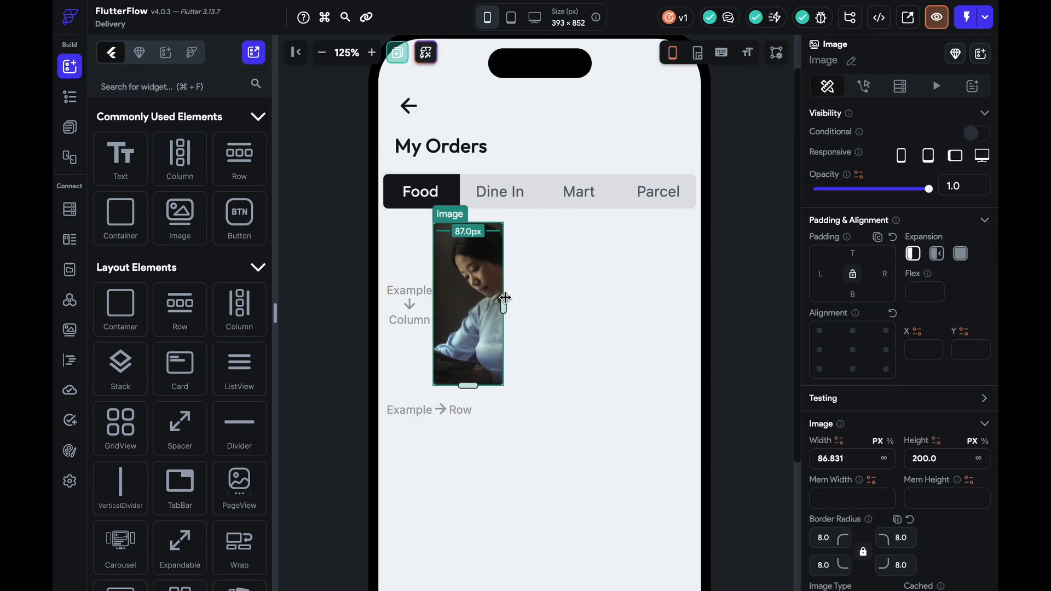
{"action": "left_click_drag", "start_coordinate": [469, 385], "coordinate": [474, 291]}
{"action": "left_click_drag", "start_coordinate": [504, 257], "coordinate": [499, 257]}
Move the column to the image's right and set the row's item spacing to 10
{"action": "left_click", "coordinate": [416, 259]}
{"action": "key", "text": "Right"}
{"action": "left_click", "coordinate": [449, 260]}
{"action": "left_click", "coordinate": [535, 270]}
{"action": "scroll", "coordinate": [967, 484], "scroll_direction": "down", "scroll_amount": 3}
{"action": "left_click", "coordinate": [860, 491]}
{"action": "type", "text": "10"}
{"action": "left_click", "coordinate": [491, 255]}
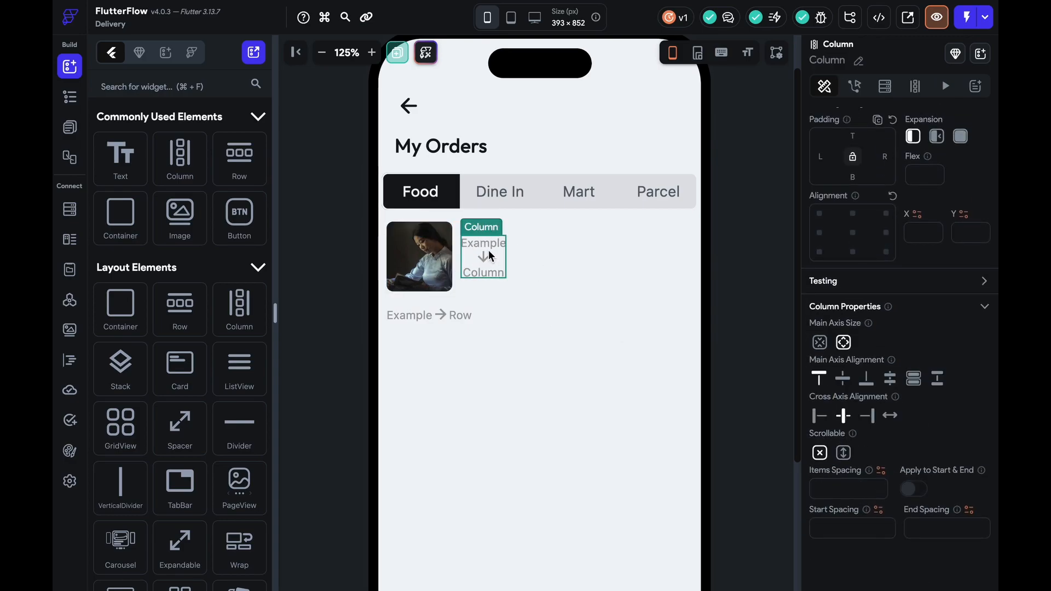
{"action": "left_click", "coordinate": [70, 127]}
Copy the Location heading from the DineInDetails page and return to MyOrders
{"action": "scroll", "coordinate": [164, 383], "scroll_direction": "down", "scroll_amount": 5}
{"action": "left_click", "coordinate": [137, 481]}
{"action": "left_click", "coordinate": [419, 384]}
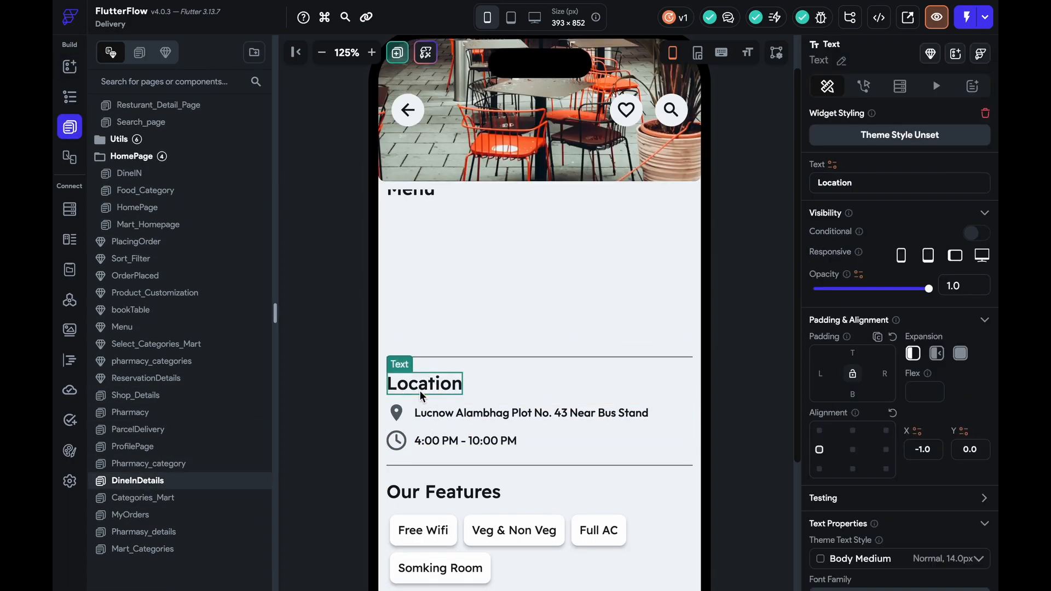
{"action": "key", "text": "ctrl+c"}
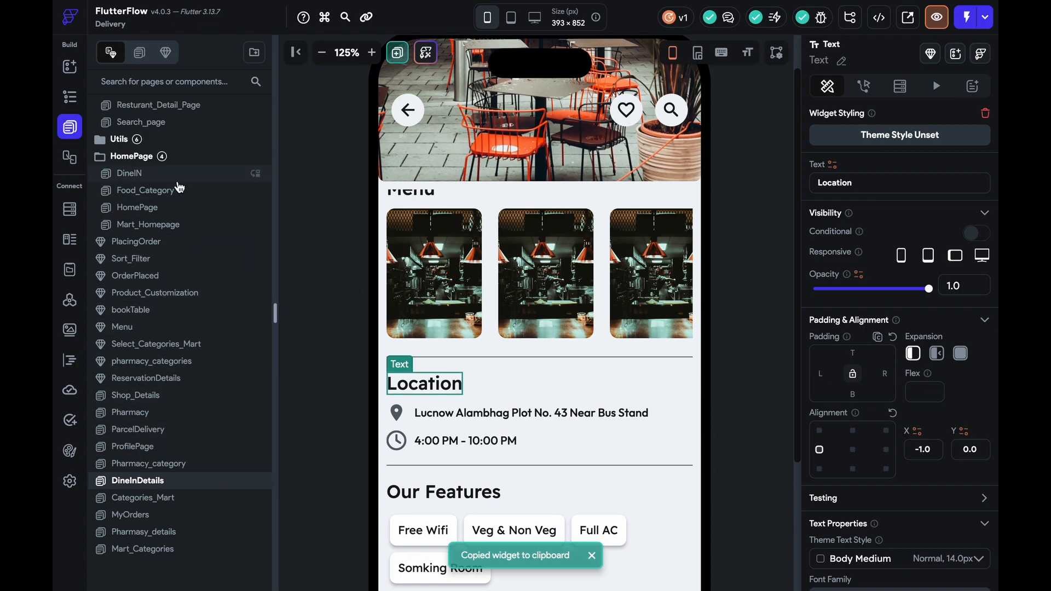
{"action": "left_click", "coordinate": [140, 54]}
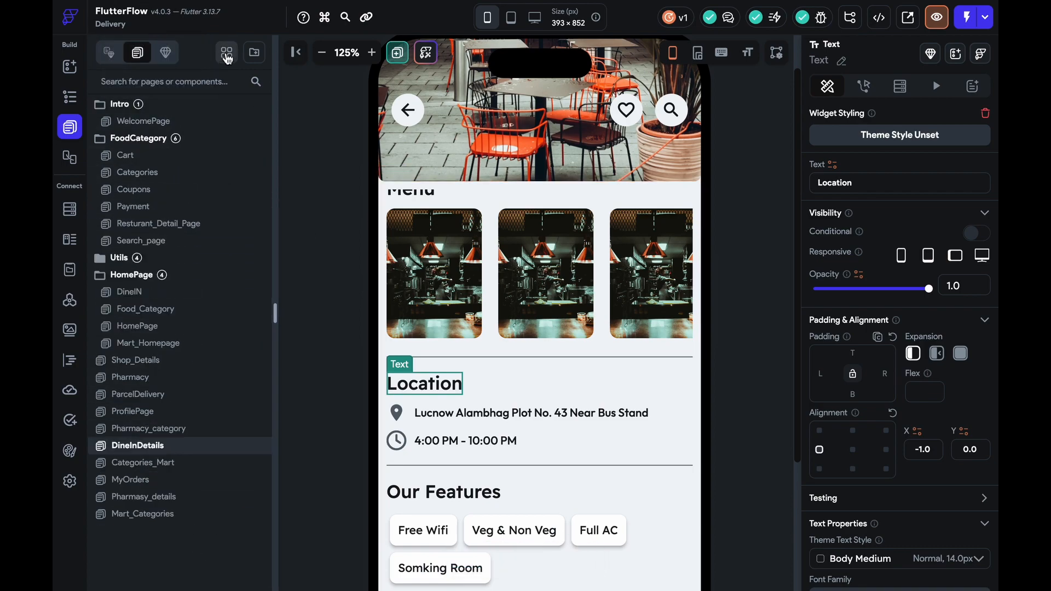
{"action": "left_click", "coordinate": [226, 53]}
{"action": "scroll", "coordinate": [452, 306], "scroll_direction": "down", "scroll_amount": 20}
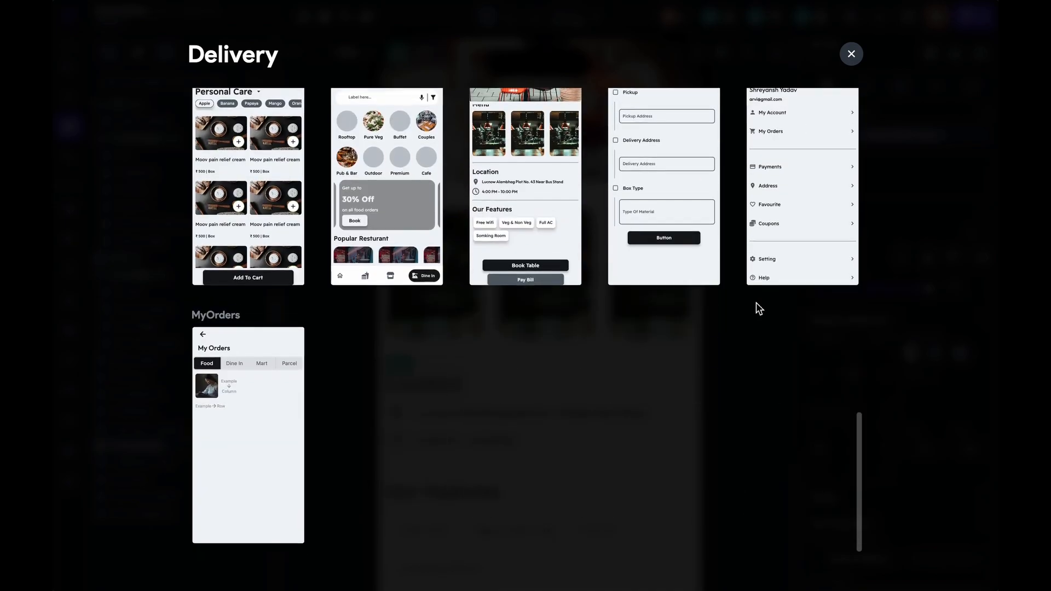
{"action": "left_click", "coordinate": [270, 399]}
Set the Location text beside the image to font size 18
{"action": "left_click", "coordinate": [494, 258]}
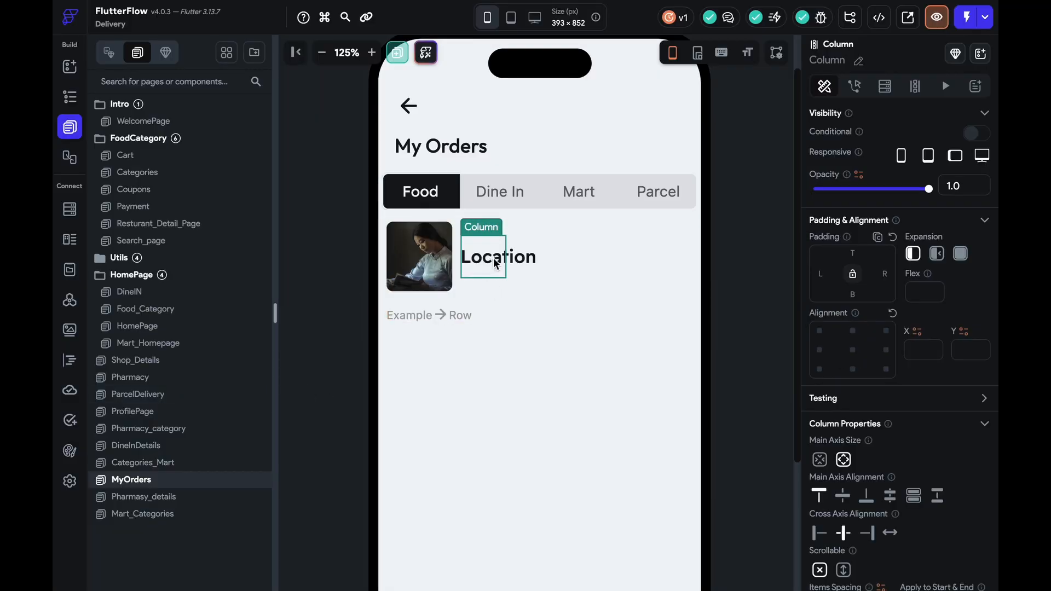
{"action": "left_click", "coordinate": [507, 262]}
{"action": "left_click", "coordinate": [321, 52]}
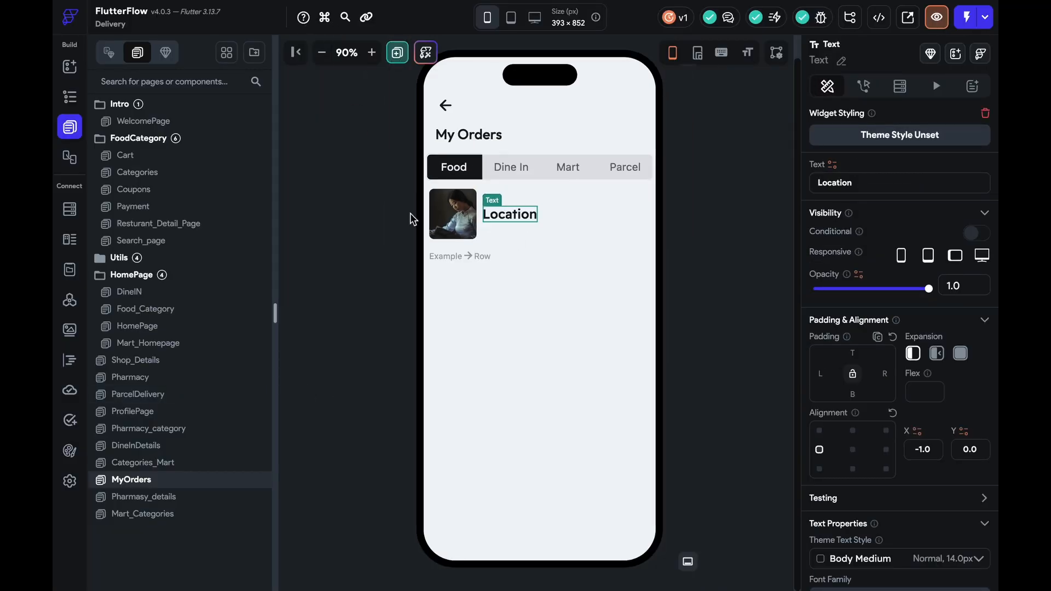
{"action": "scroll", "coordinate": [832, 449], "scroll_direction": "down", "scroll_amount": 4}
{"action": "left_click", "coordinate": [863, 486]}
{"action": "key", "text": "Down"}
{"action": "key", "text": "Down"}
{"action": "key", "text": "Down"}
{"action": "key", "text": "Down"}
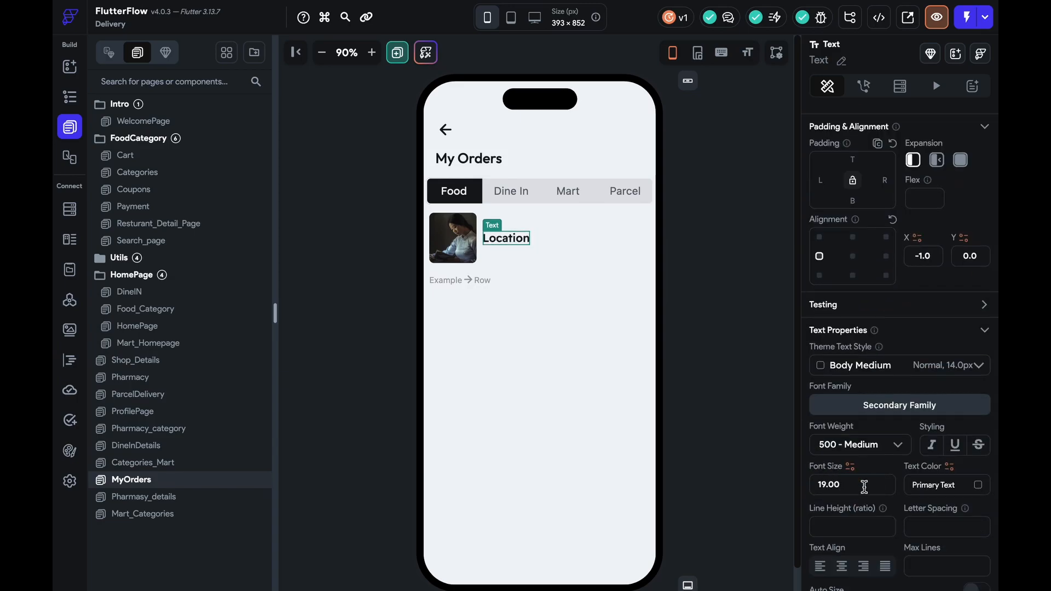
Align the row's items to the top and change the text to 'Behroz Veg Biryani'
{"action": "left_click", "coordinate": [509, 249]}
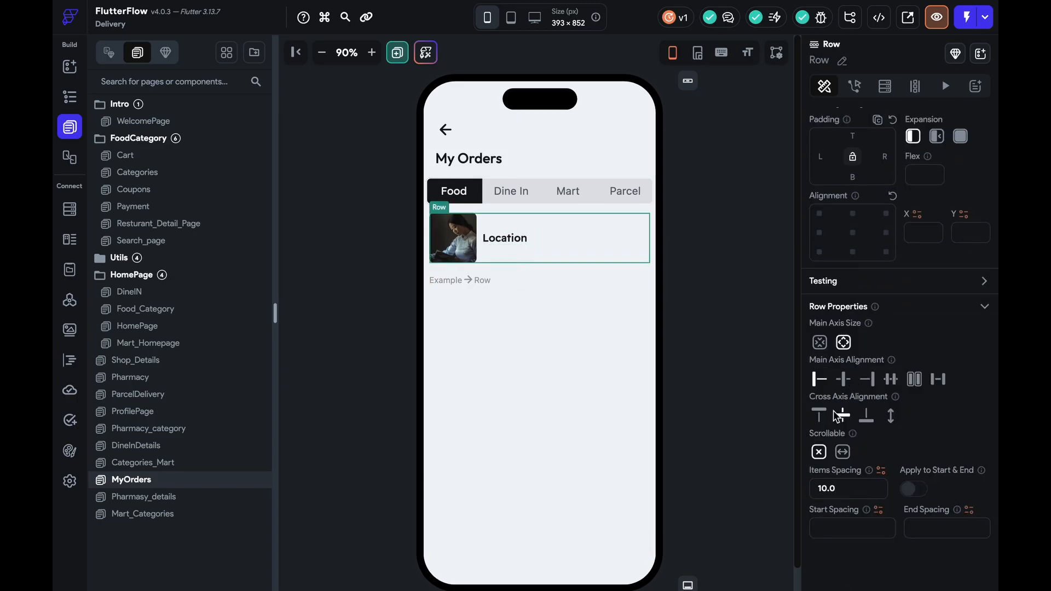
{"action": "left_click", "coordinate": [819, 415]}
{"action": "left_click", "coordinate": [520, 223]}
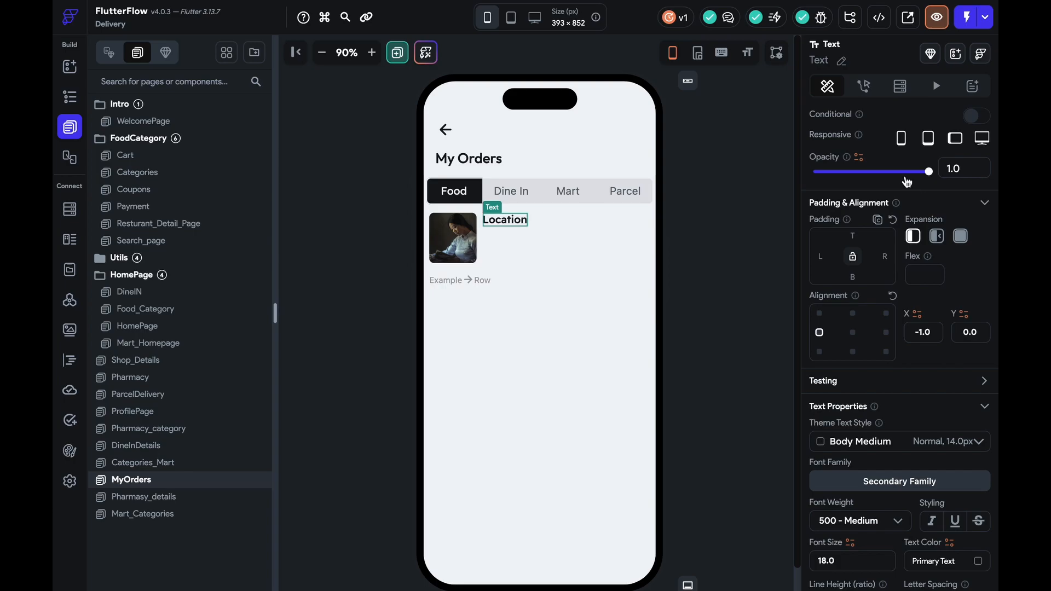
{"action": "scroll", "coordinate": [907, 182], "scroll_direction": "up", "scroll_amount": 3}
{"action": "double_click", "coordinate": [884, 183]}
{"action": "type", "text": "Behroz"}
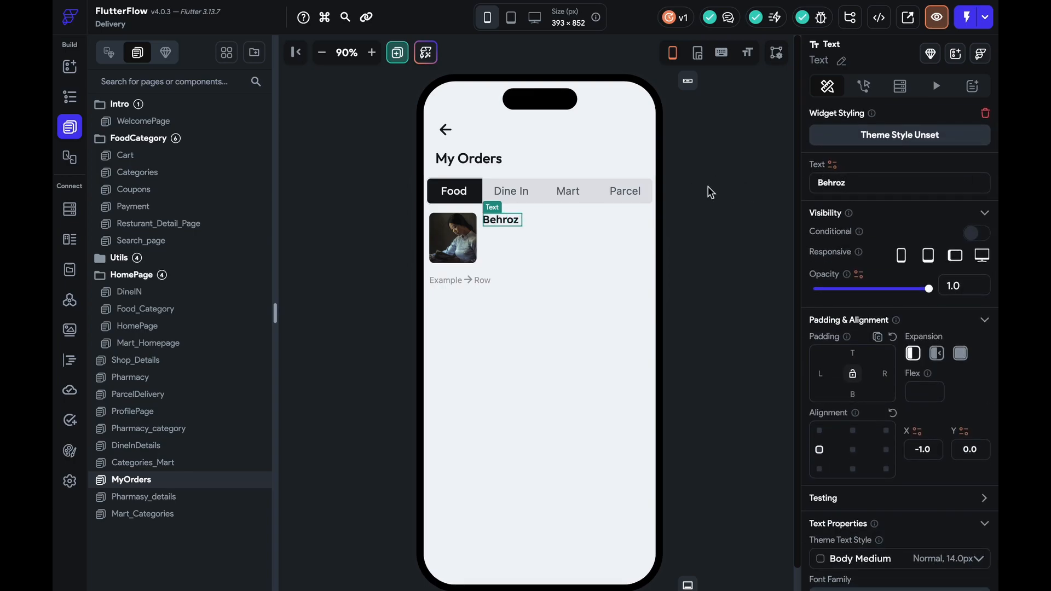
{"action": "type", "text": " Veg Biryani"}
Copy the Location heading from DineInDetails again and go back to MyOrders
{"action": "left_click", "coordinate": [136, 462]}
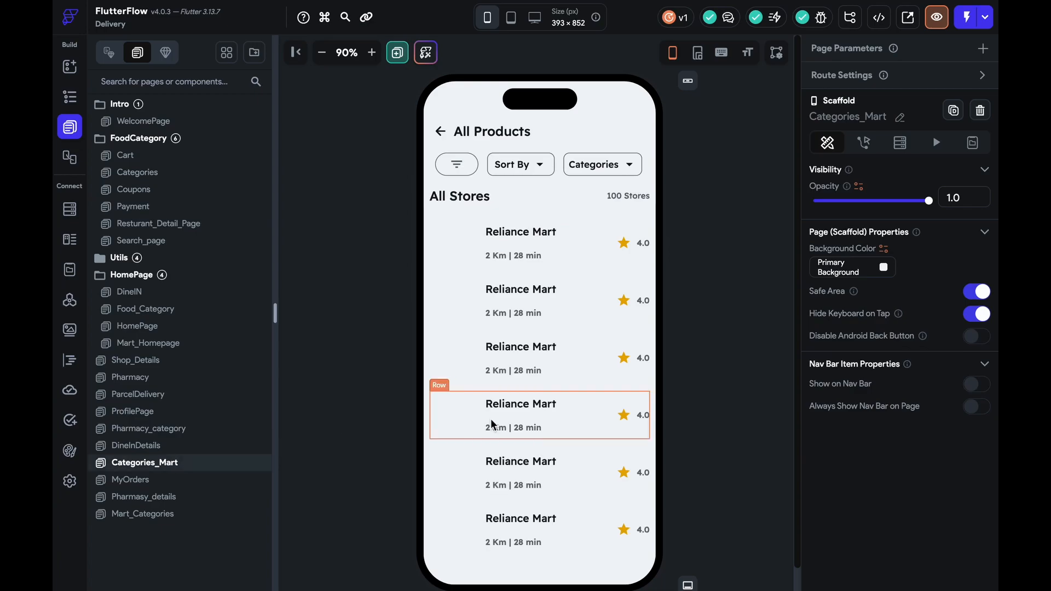
{"action": "left_click", "coordinate": [145, 430]}
{"action": "left_click", "coordinate": [148, 445]}
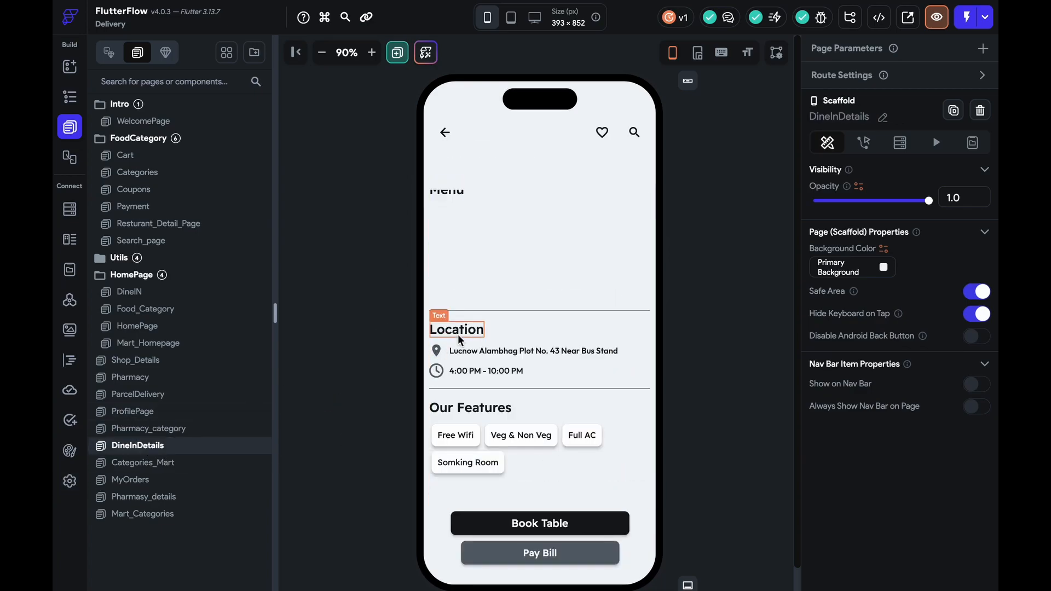
{"action": "left_click", "coordinate": [475, 351]}
{"action": "key", "text": "ctrl+c"}
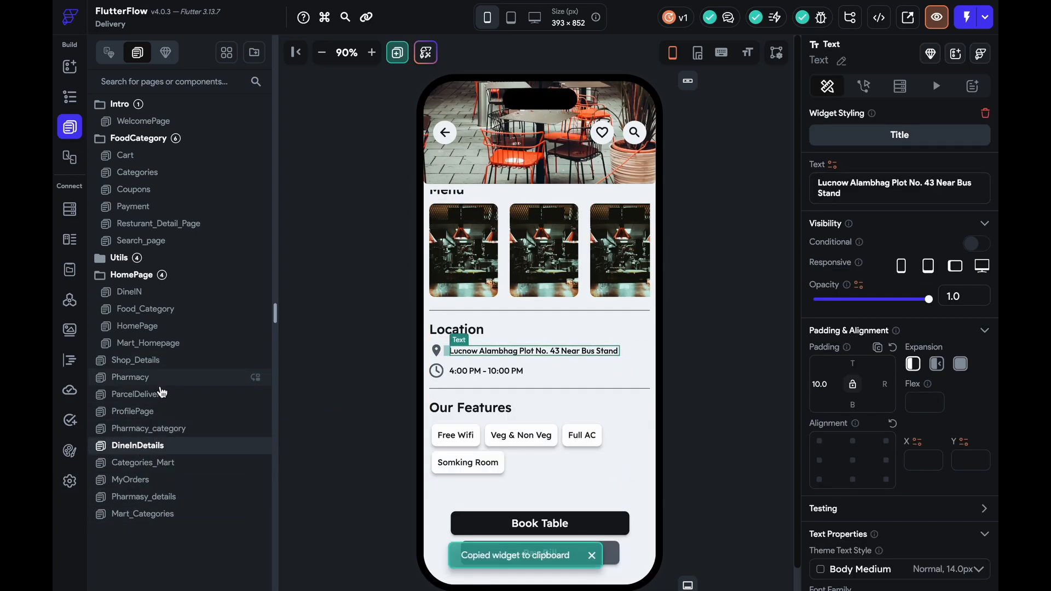
{"action": "left_click", "coordinate": [173, 414]}
{"action": "left_click", "coordinate": [173, 481]}
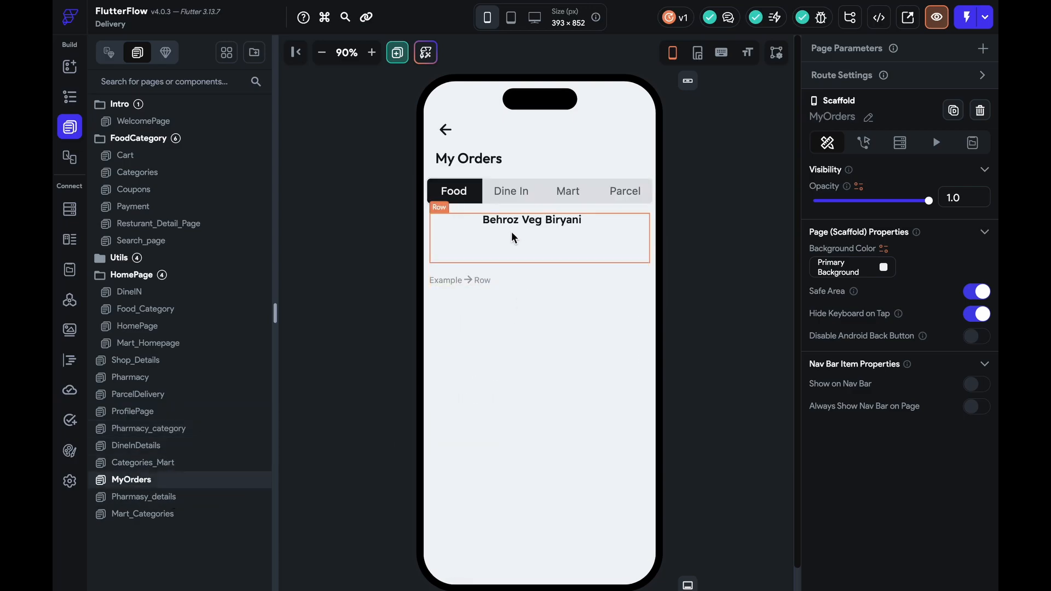
Paste the location text under the dish name, left-align the column and make it Expanded
{"action": "left_click", "coordinate": [515, 224]}
{"action": "right_click", "coordinate": [515, 222]}
{"action": "left_click", "coordinate": [566, 452]}
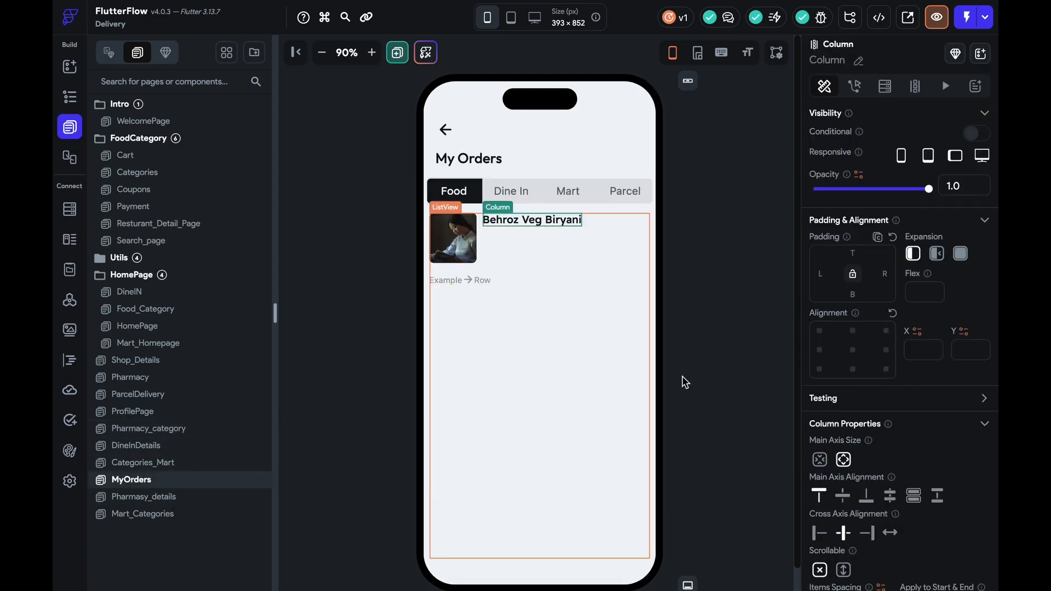
{"action": "key", "text": "ctrl+v"}
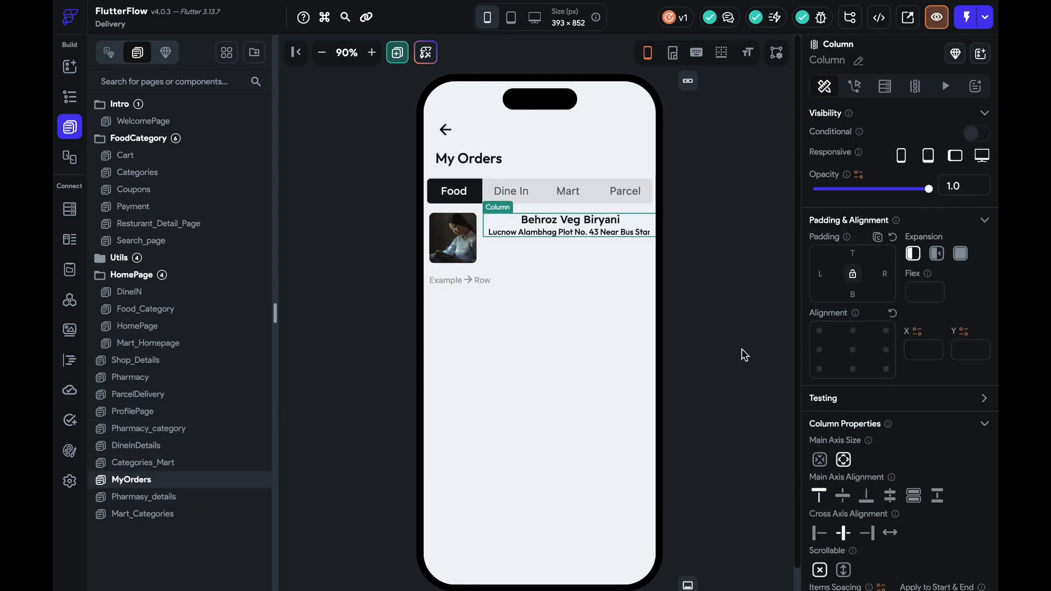
{"action": "left_click", "coordinate": [820, 532]}
{"action": "left_click", "coordinate": [959, 254]}
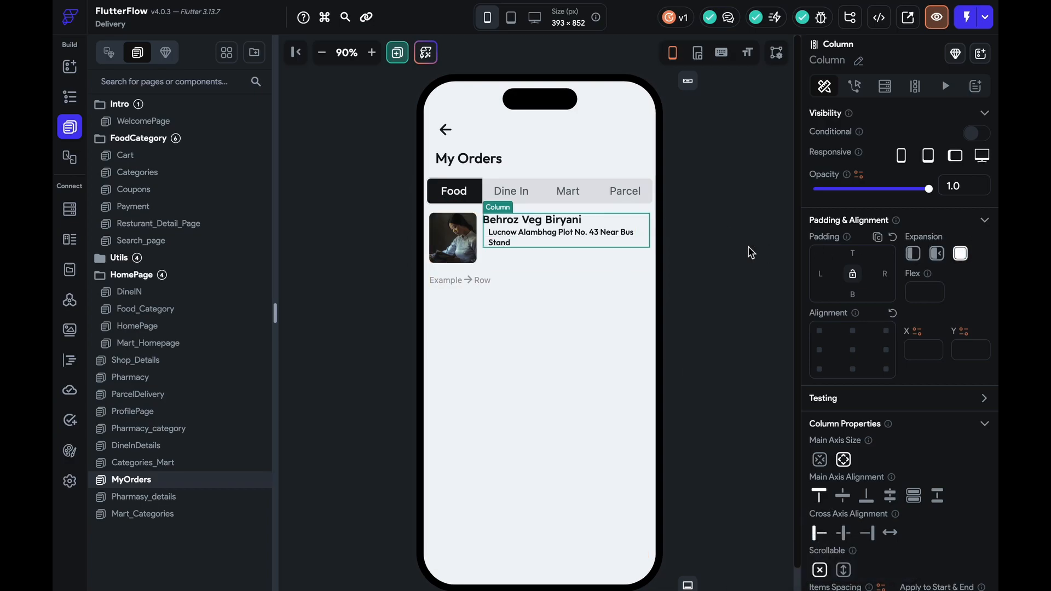
Shorten the address to 'Lucnow Alambhag' and remove its left padding
{"action": "left_click", "coordinate": [621, 229]}
{"action": "left_click", "coordinate": [938, 197]}
{"action": "left_click_drag", "start_coordinate": [893, 184], "coordinate": [902, 214]}
{"action": "key", "text": "BackSpace"}
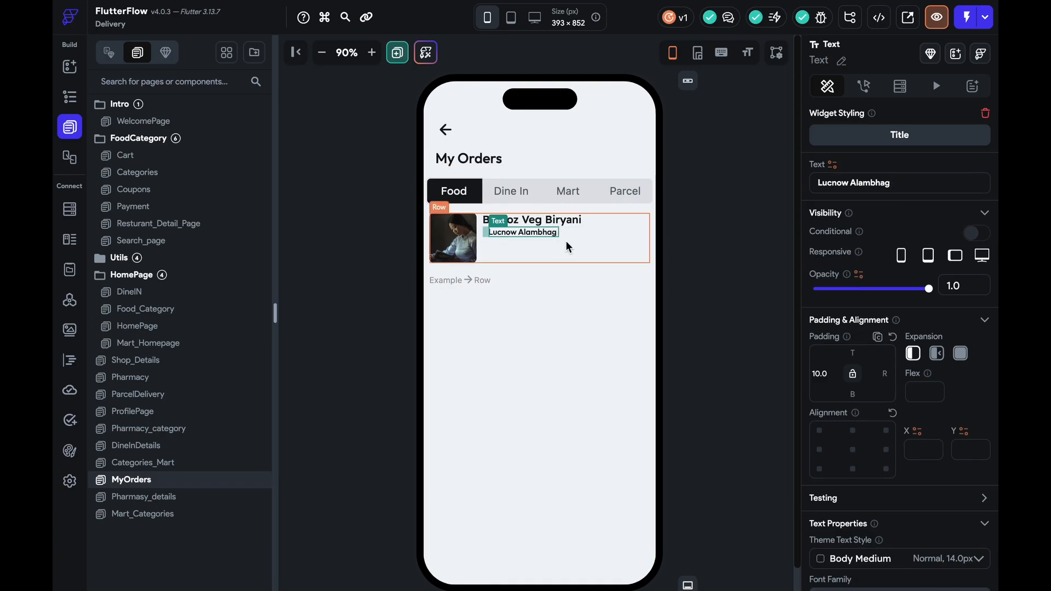
{"action": "left_click", "coordinate": [893, 336]}
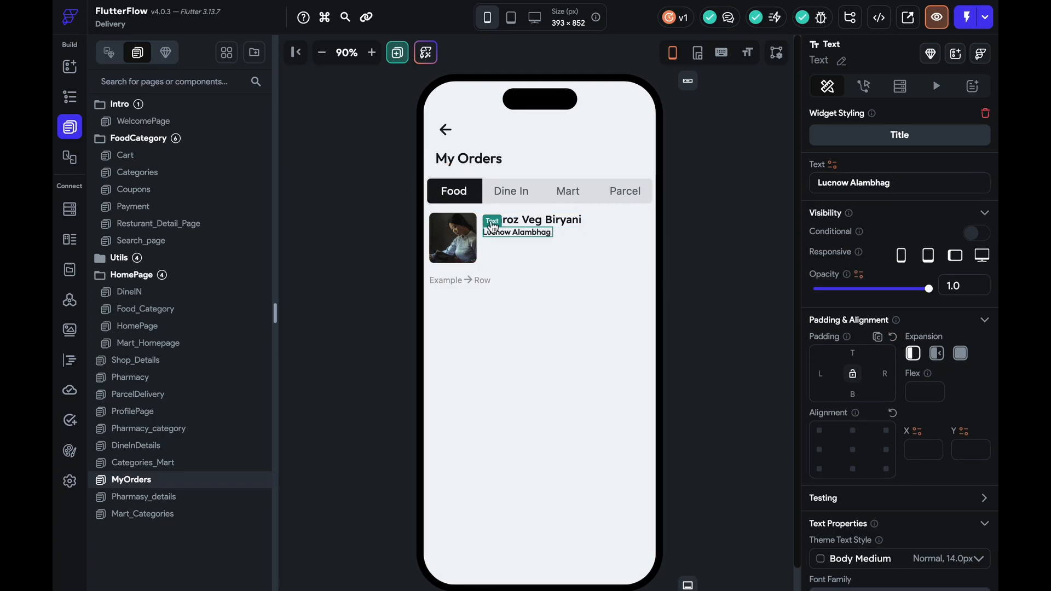
Duplicate the 'Lucnow Alambhag' text and reword the copy as 'Date Of Delivery'
{"action": "left_click", "coordinate": [568, 234]}
{"action": "left_click", "coordinate": [528, 231]}
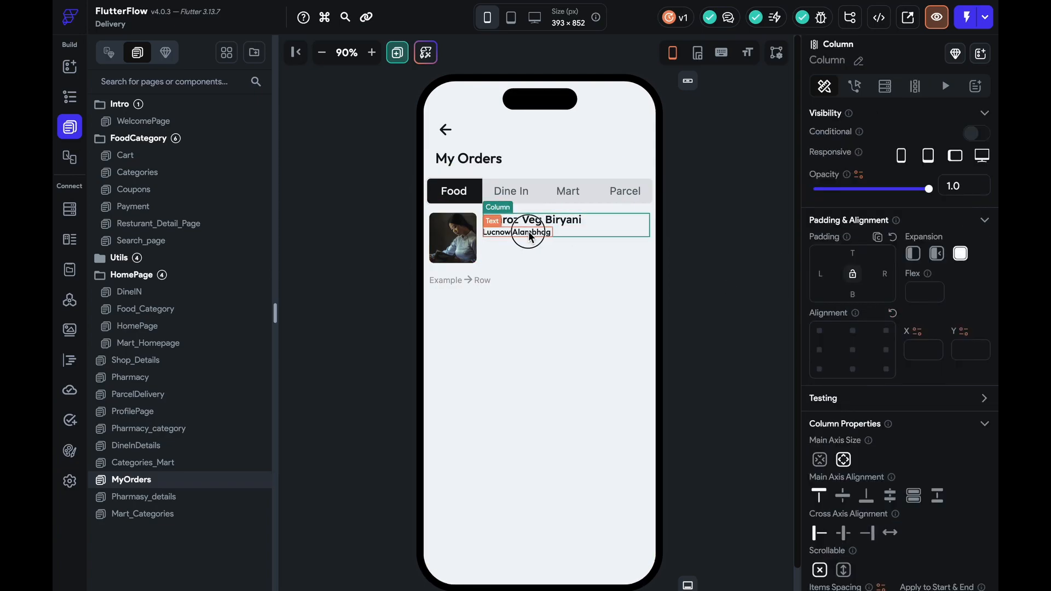
{"action": "key", "text": "ctrl+d"}
{"action": "key", "text": "ctrl+a"}
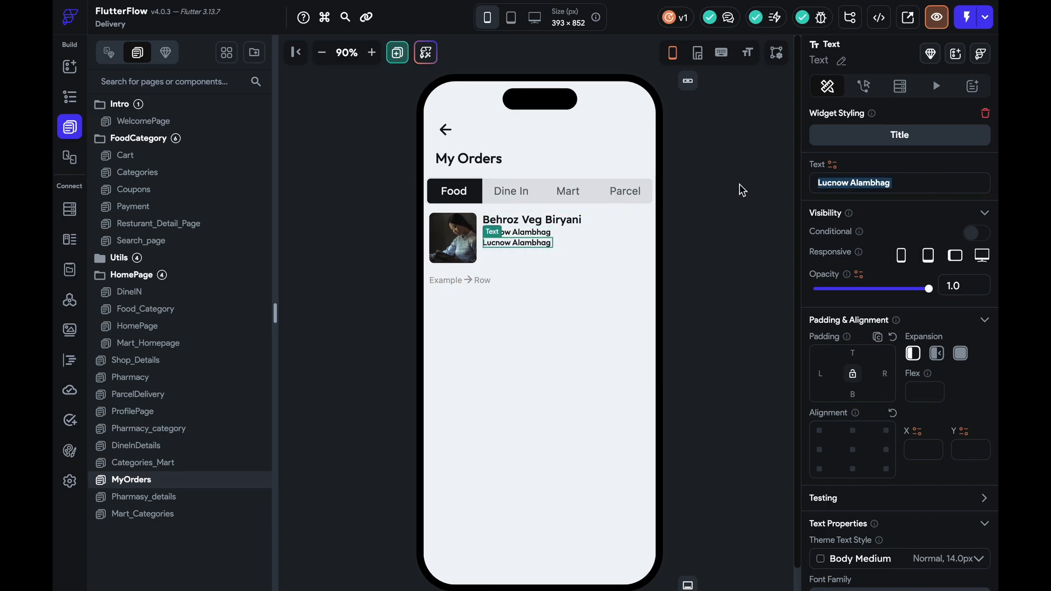
{"action": "type", "text": "Date Of Delivery"}
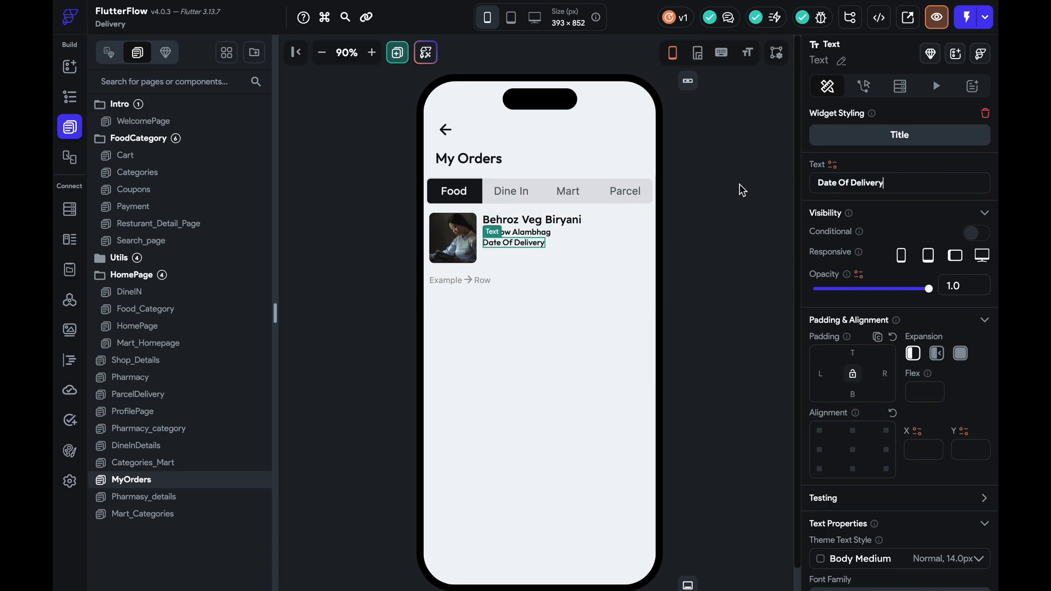
Set the text column's item spacing to 10
{"action": "left_click", "coordinate": [579, 230]}
{"action": "scroll", "coordinate": [896, 412], "scroll_direction": "down", "scroll_amount": 2}
{"action": "left_click", "coordinate": [849, 488]}
{"action": "type", "text": "10"}
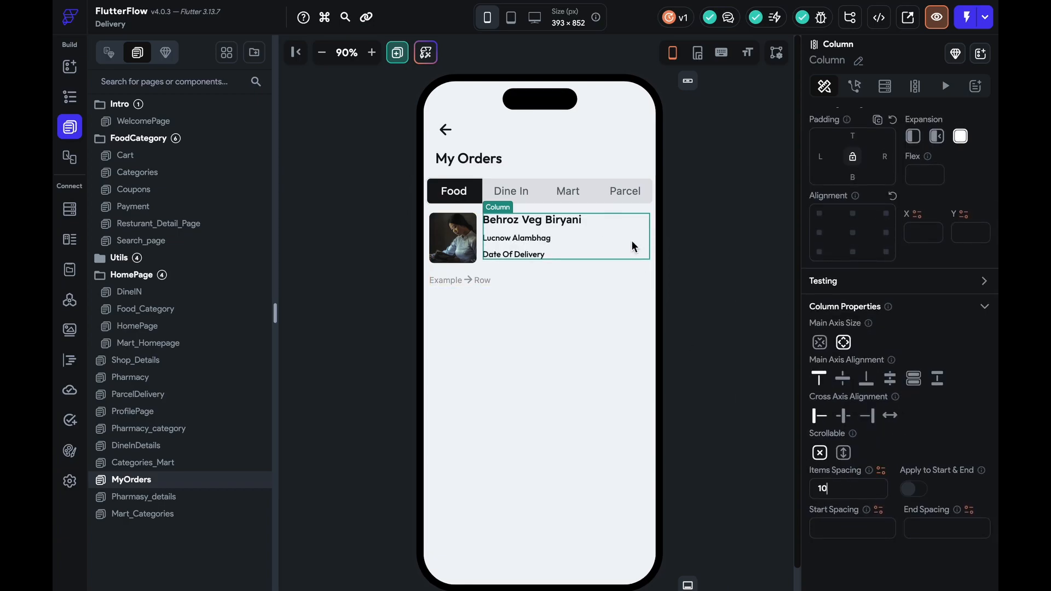
{"action": "left_click", "coordinate": [610, 275]}
{"action": "left_click", "coordinate": [613, 242]}
{"action": "left_click", "coordinate": [68, 67]}
Add a Checkbox at the right end of the order row and centre the row's items vertically
{"action": "left_click", "coordinate": [153, 86]}
{"action": "type", "text": "check"}
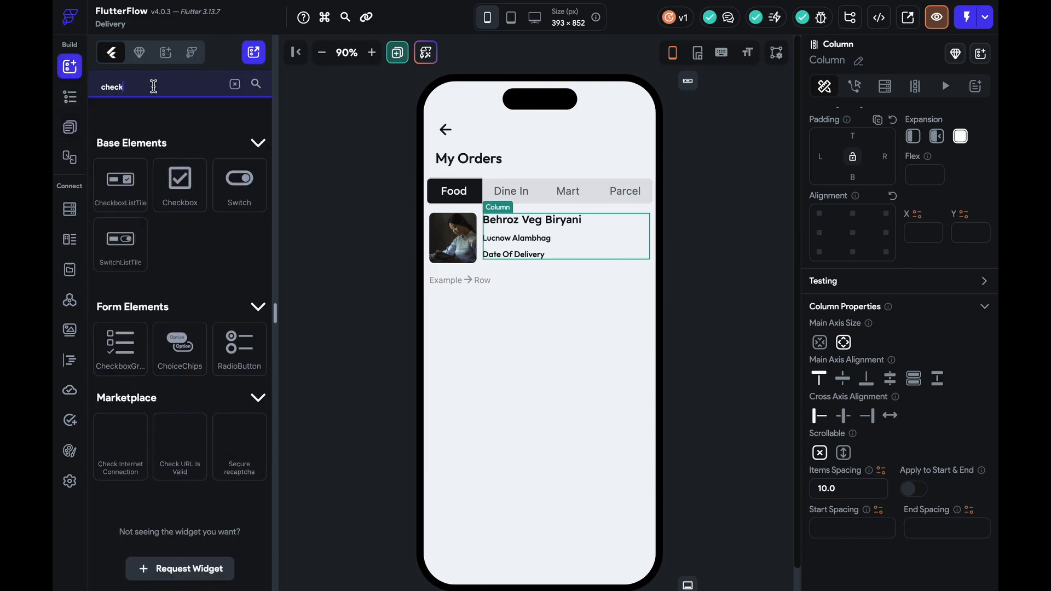
{"action": "left_click_drag", "start_coordinate": [204, 198], "coordinate": [642, 256]}
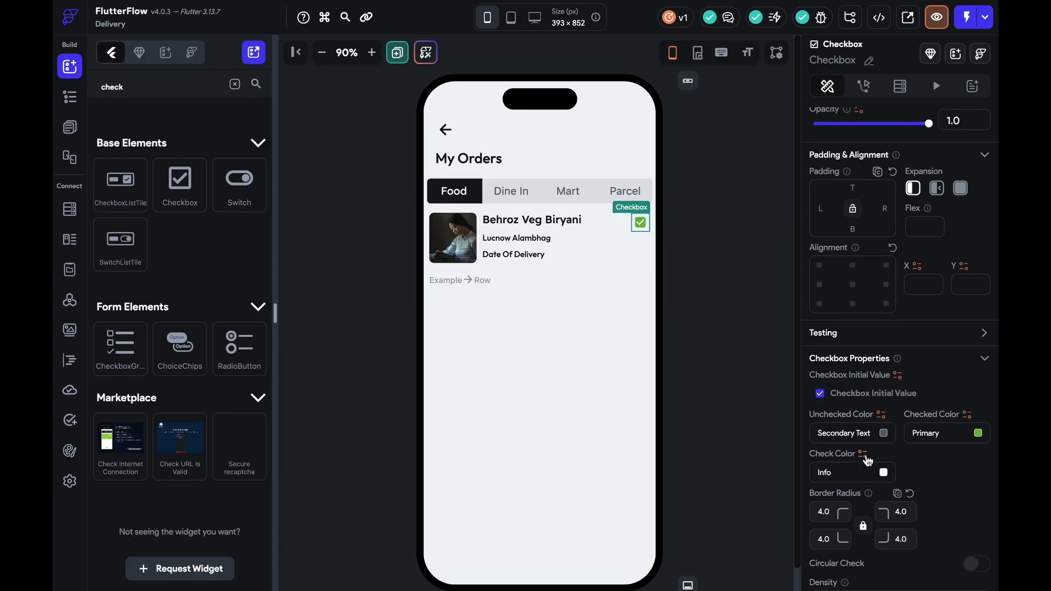
{"action": "scroll", "coordinate": [868, 384], "scroll_direction": "down", "scroll_amount": 3}
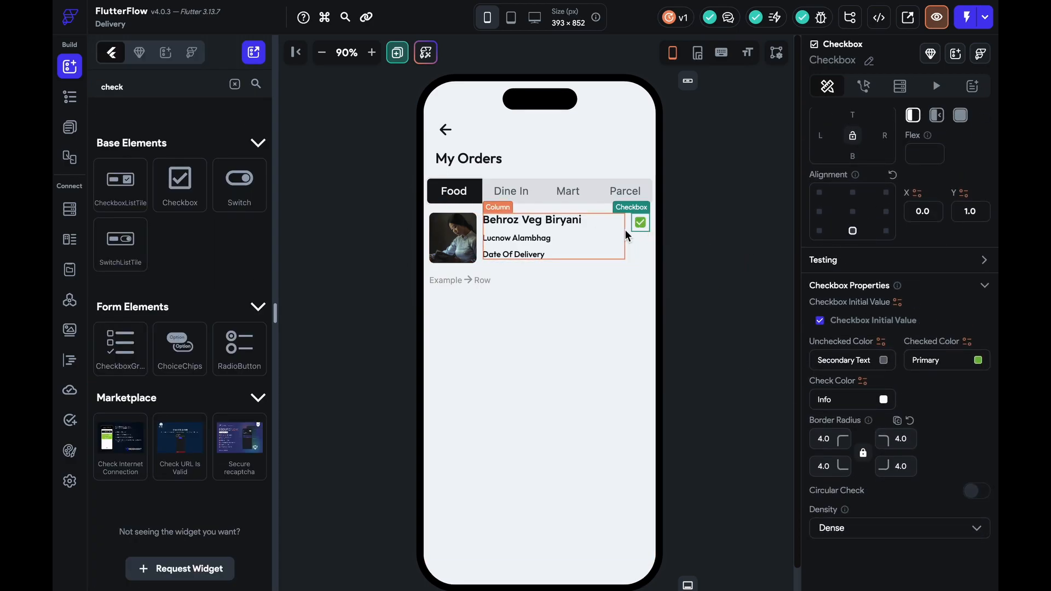
{"action": "left_click", "coordinate": [620, 241]}
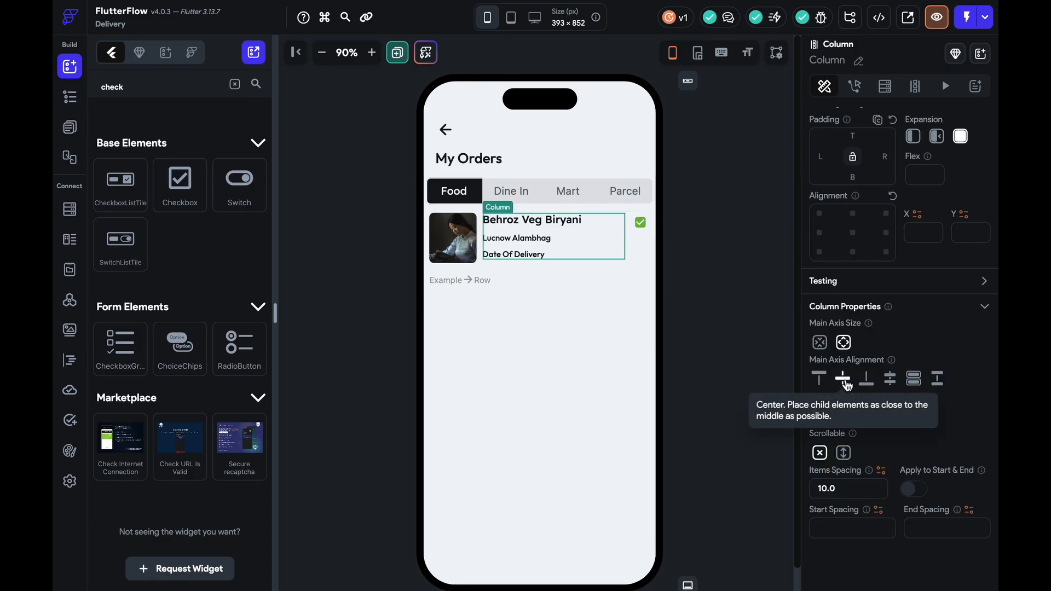
{"action": "left_click", "coordinate": [630, 244]}
{"action": "left_click", "coordinate": [843, 416]}
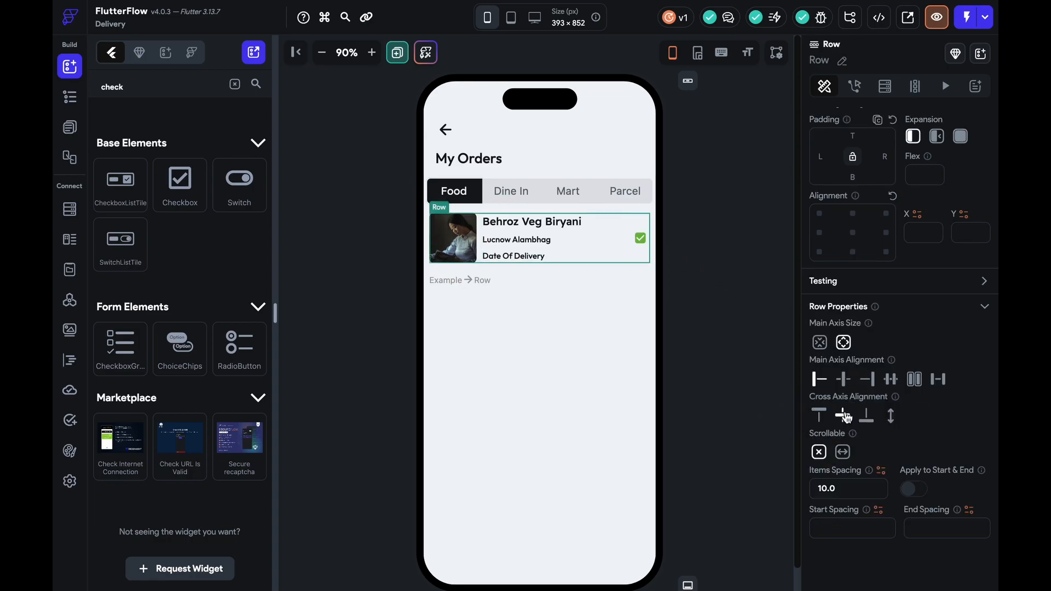
{"action": "left_click", "coordinate": [674, 225]}
Try the checkbox density options and make its check circular
{"action": "left_click", "coordinate": [631, 241]}
{"action": "scroll", "coordinate": [865, 465], "scroll_direction": "down", "scroll_amount": 5}
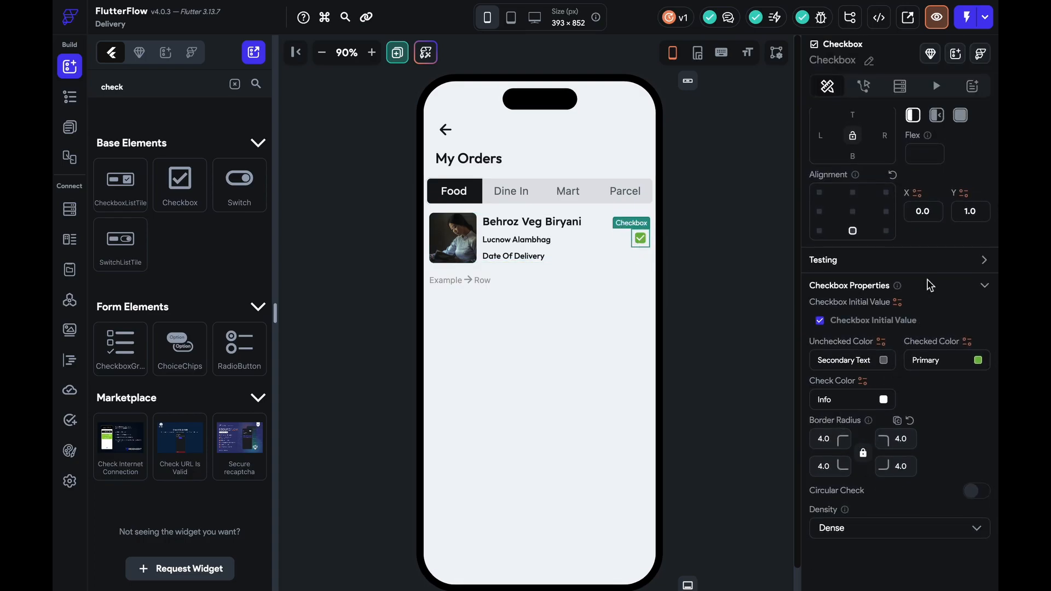
{"action": "left_click", "coordinate": [939, 526]}
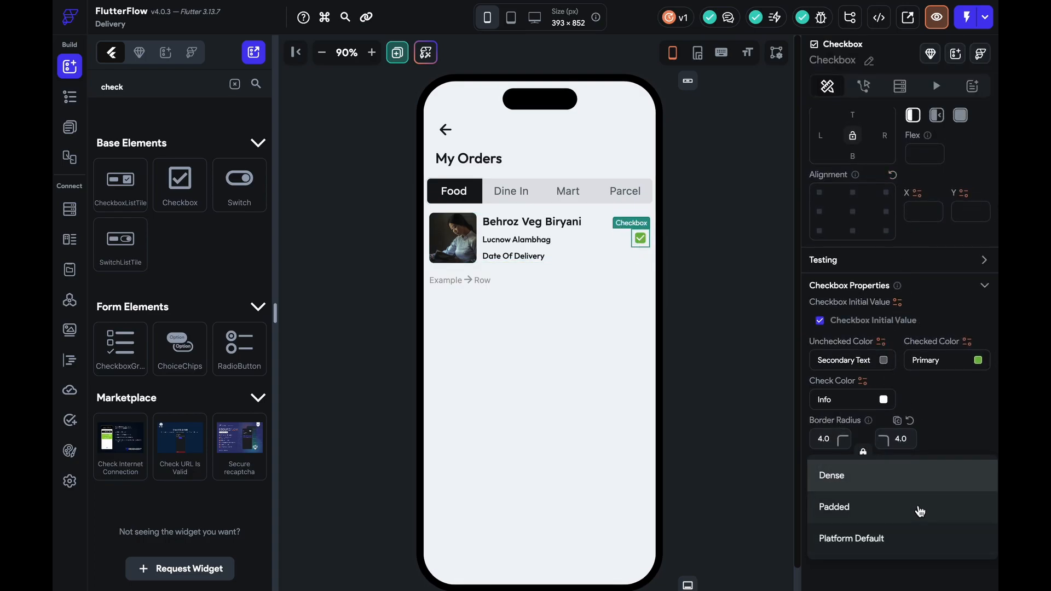
{"action": "left_click", "coordinate": [918, 509]}
{"action": "left_click", "coordinate": [927, 531]}
{"action": "left_click", "coordinate": [919, 541]}
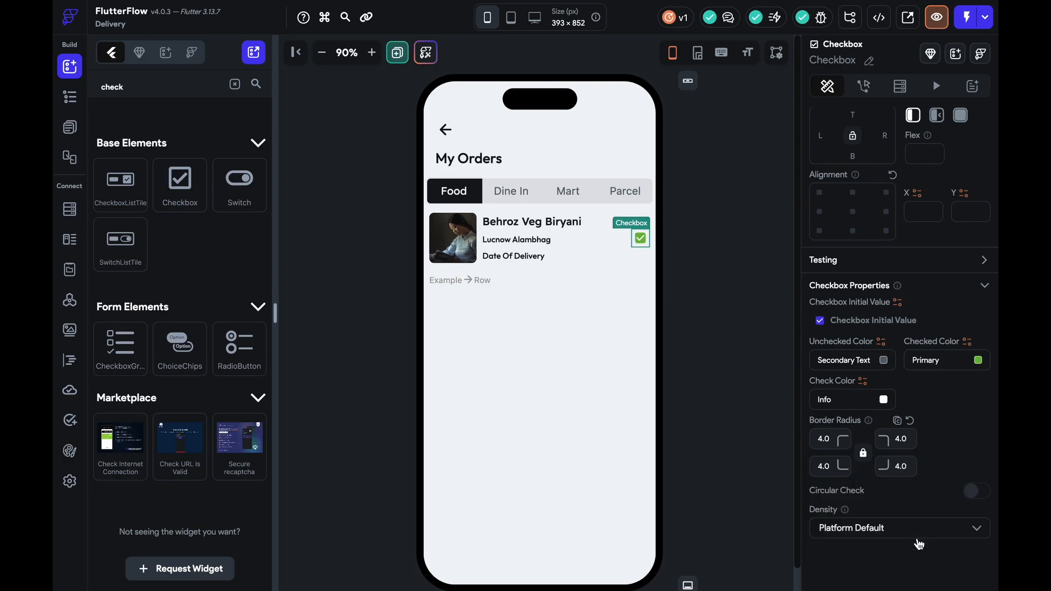
{"action": "left_click", "coordinate": [979, 492]}
Set the checkbox's checked colour to dark green #409B00
{"action": "scroll", "coordinate": [941, 436], "scroll_direction": "up", "scroll_amount": 3}
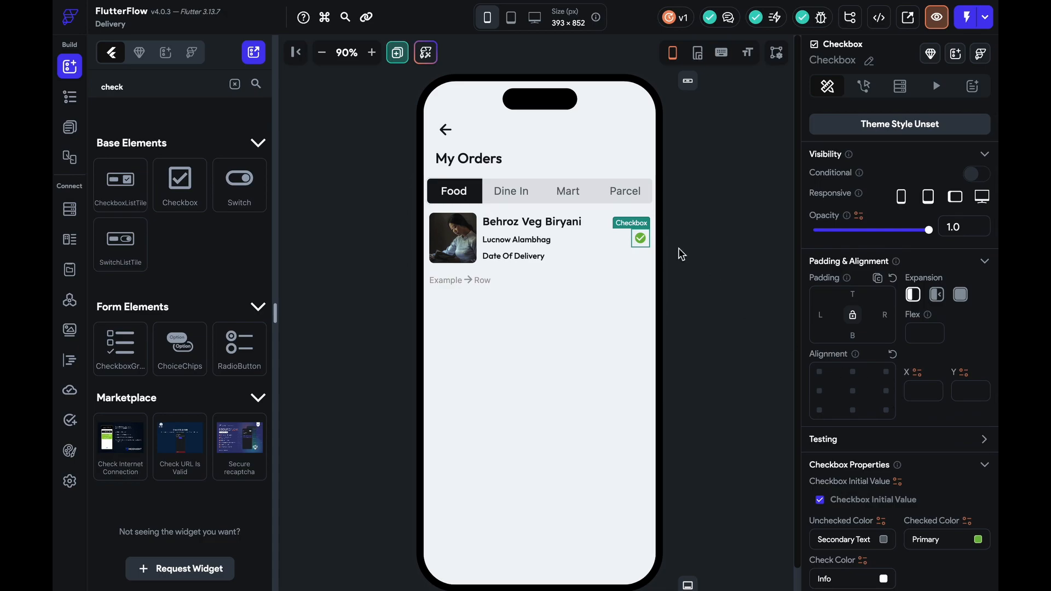
{"action": "scroll", "coordinate": [923, 455], "scroll_direction": "down", "scroll_amount": 2}
{"action": "scroll", "coordinate": [923, 456], "scroll_direction": "down", "scroll_amount": 1}
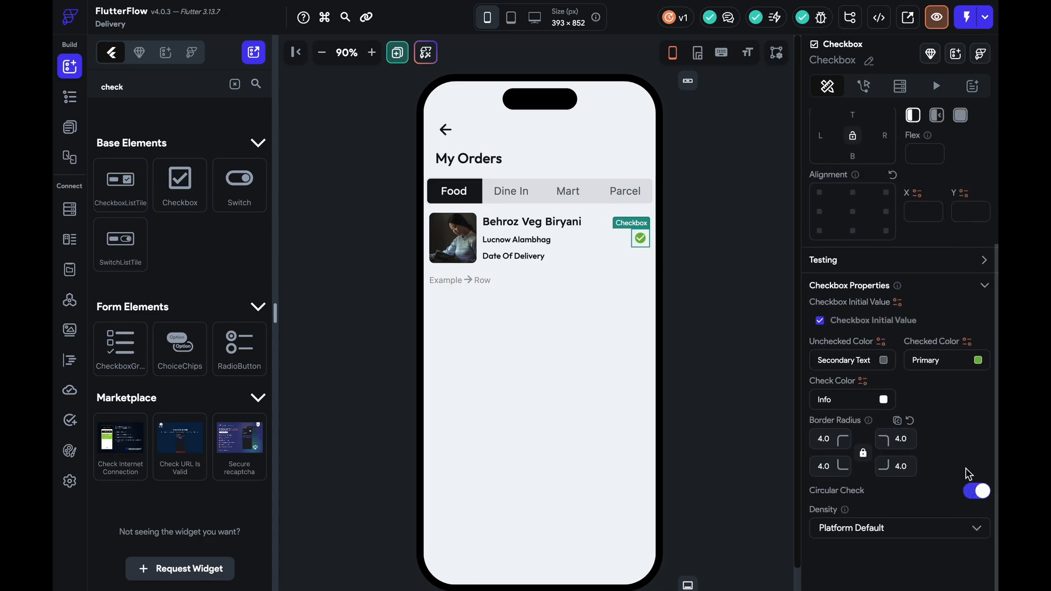
{"action": "left_click", "coordinate": [978, 359]}
{"action": "left_click_drag", "start_coordinate": [470, 164], "coordinate": [501, 166]}
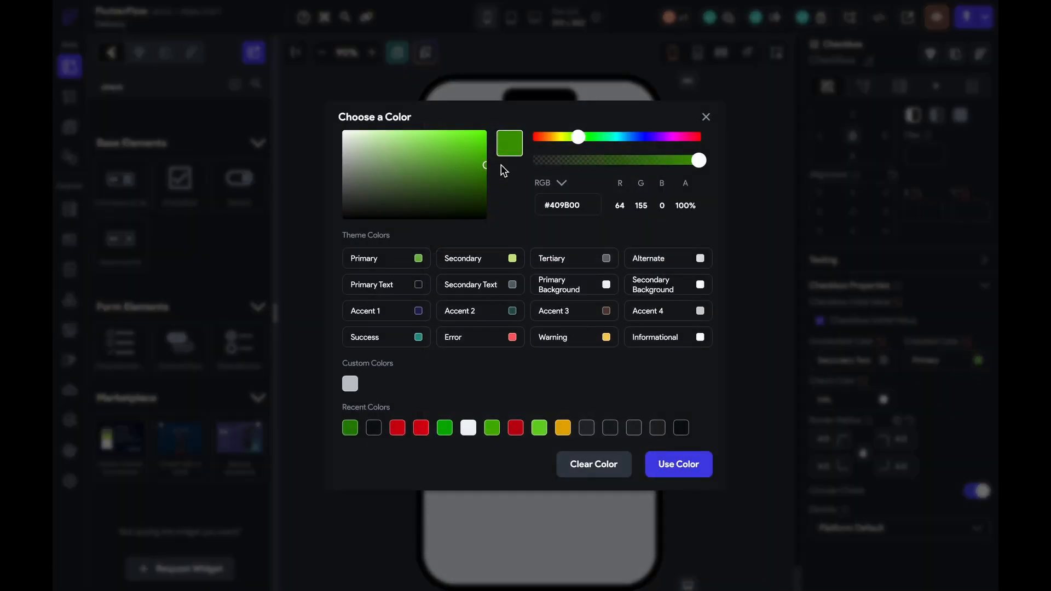
{"action": "left_click", "coordinate": [680, 459]}
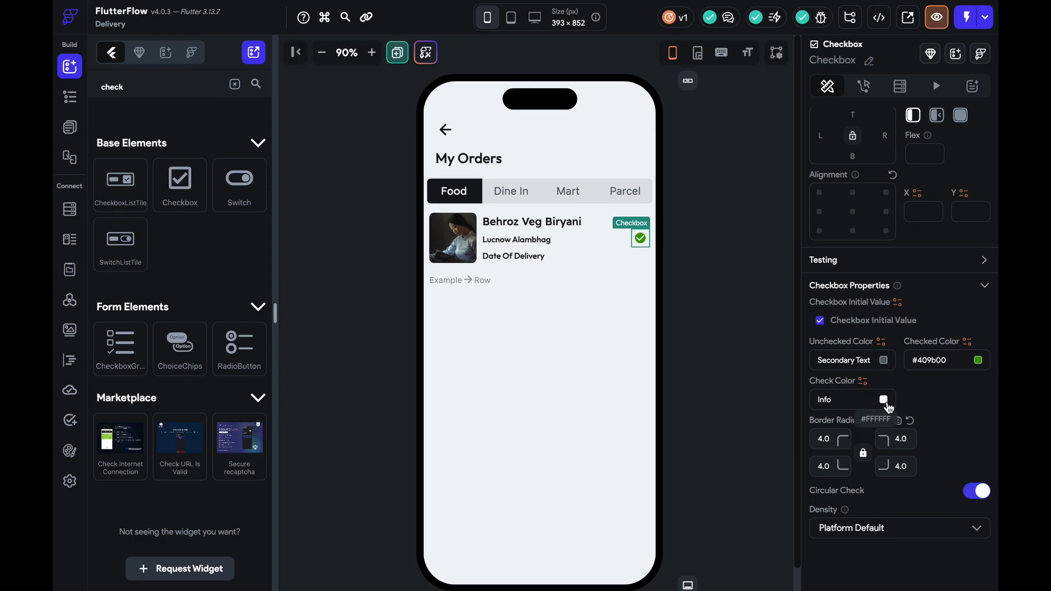
Set the checkbox density to Padded and clear its corner radius values
{"action": "left_click", "coordinate": [891, 529]}
{"action": "left_click", "coordinate": [883, 495]}
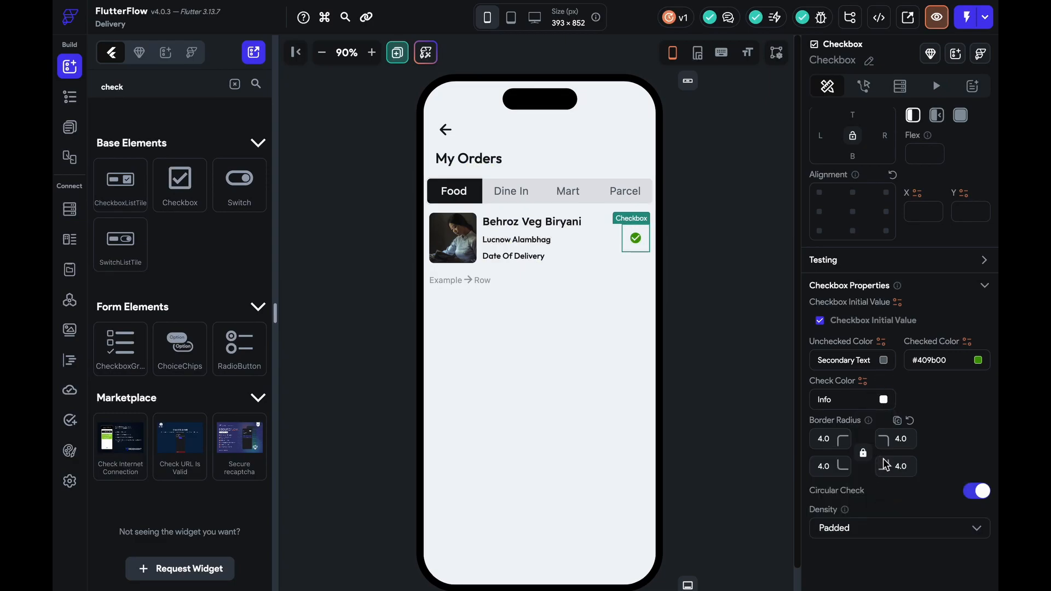
{"action": "left_click", "coordinate": [834, 443]}
{"action": "key", "text": "BackSpace"}
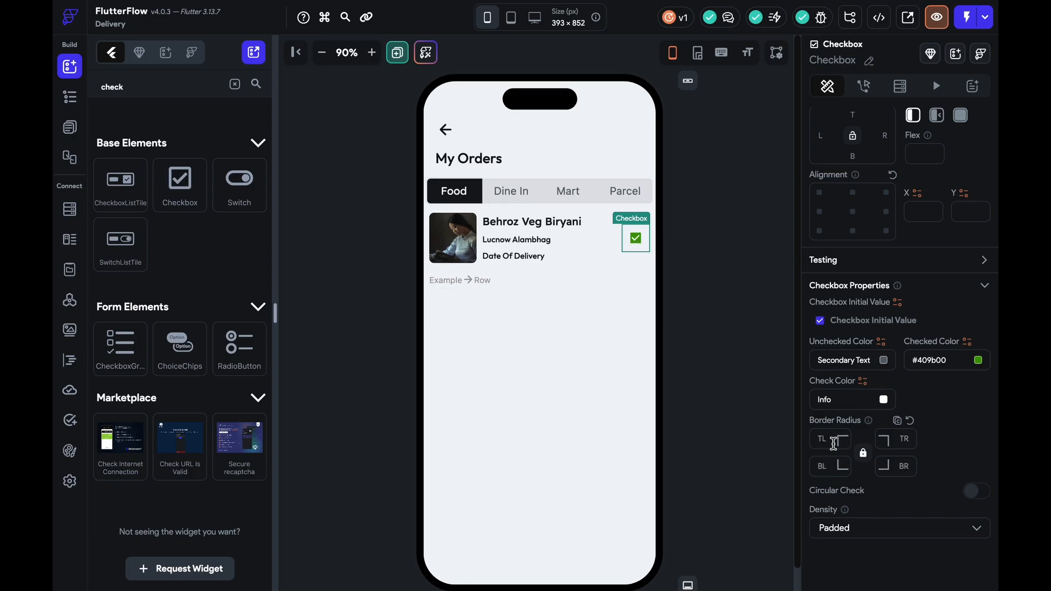
{"action": "scroll", "coordinate": [879, 416], "scroll_direction": "up", "scroll_amount": 5}
{"action": "left_click", "coordinate": [668, 345]}
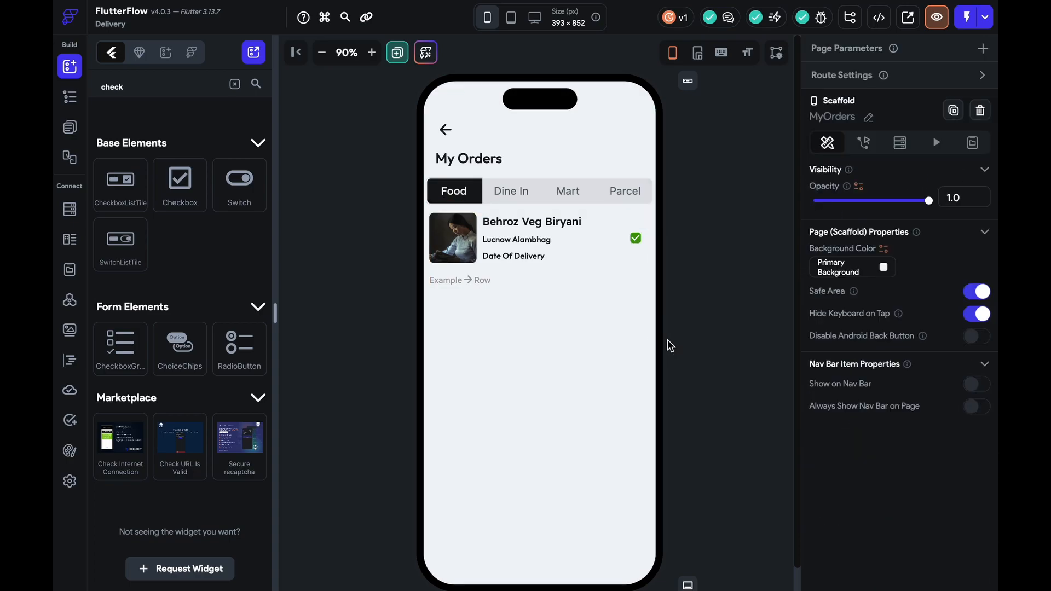
Copy the 'Date Of Delivery' text and paste it into the Example row beneath the order row
{"action": "left_click", "coordinate": [505, 281]}
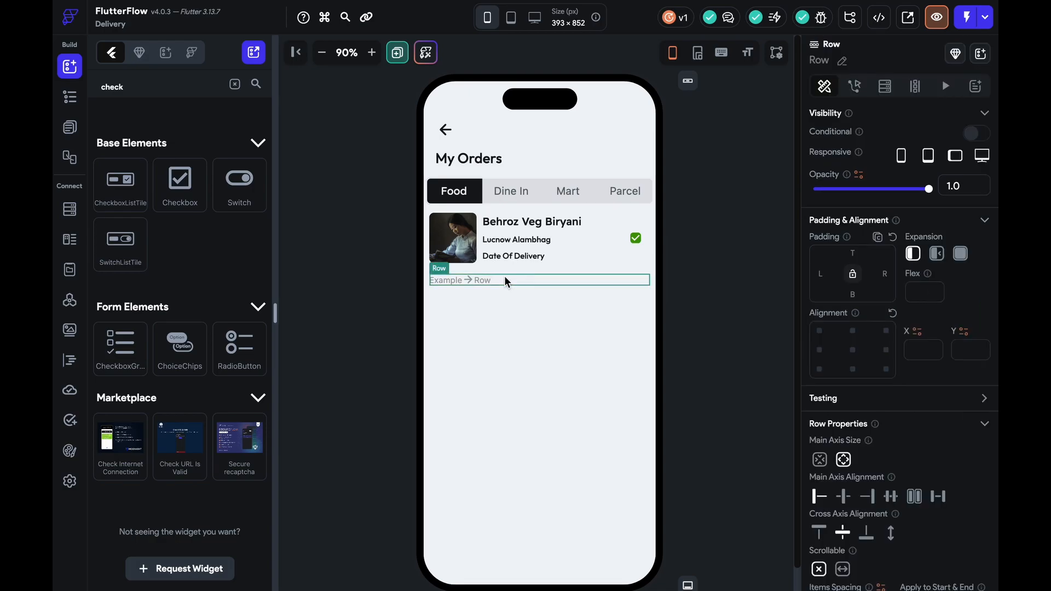
{"action": "left_click", "coordinate": [498, 255]}
{"action": "key", "text": "ctrl+c"}
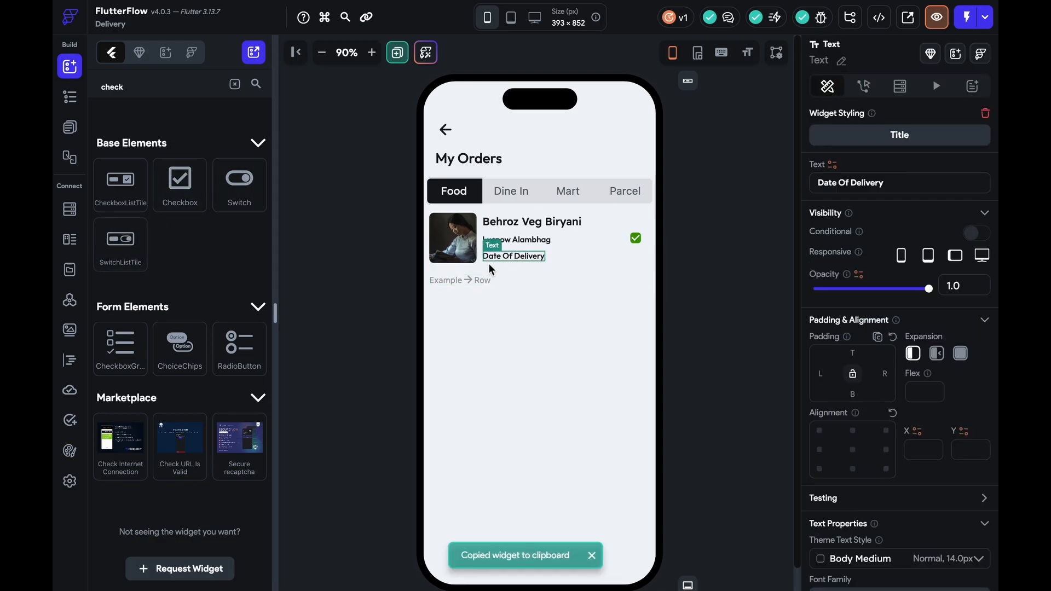
{"action": "left_click", "coordinate": [481, 277]}
{"action": "key", "text": "ctrl+v"}
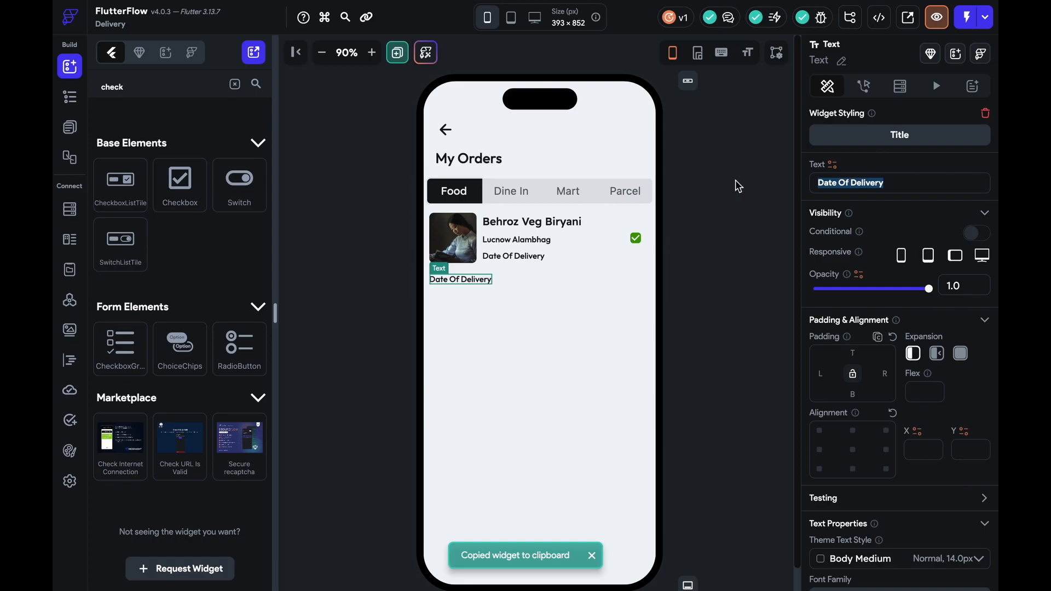
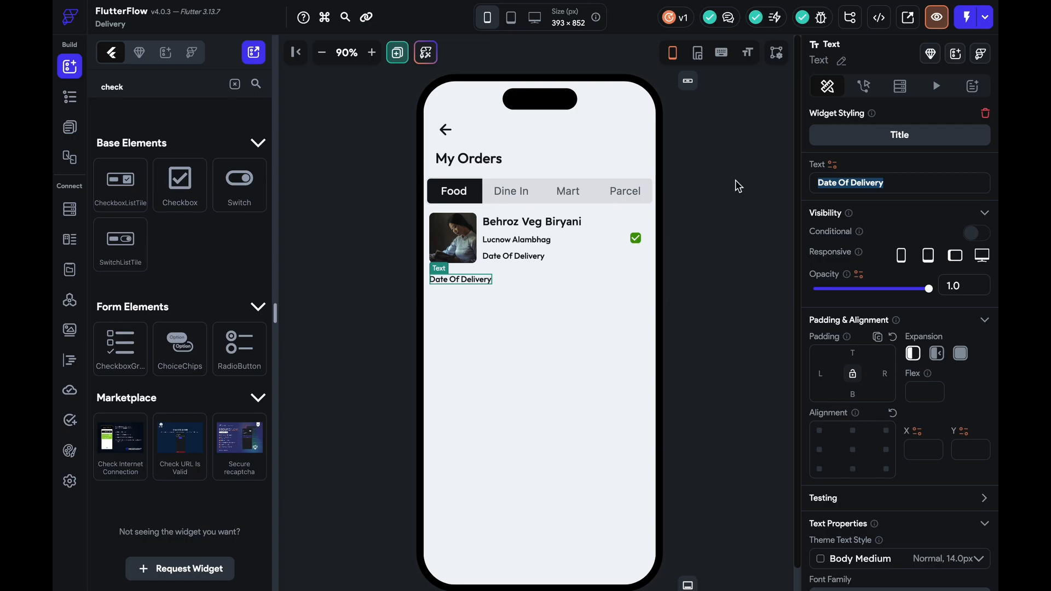
Enter ₹500, duplicate it, set the row to Space Between, and change the copy to 'View Details'
{"action": "type", "text": "₹500"}
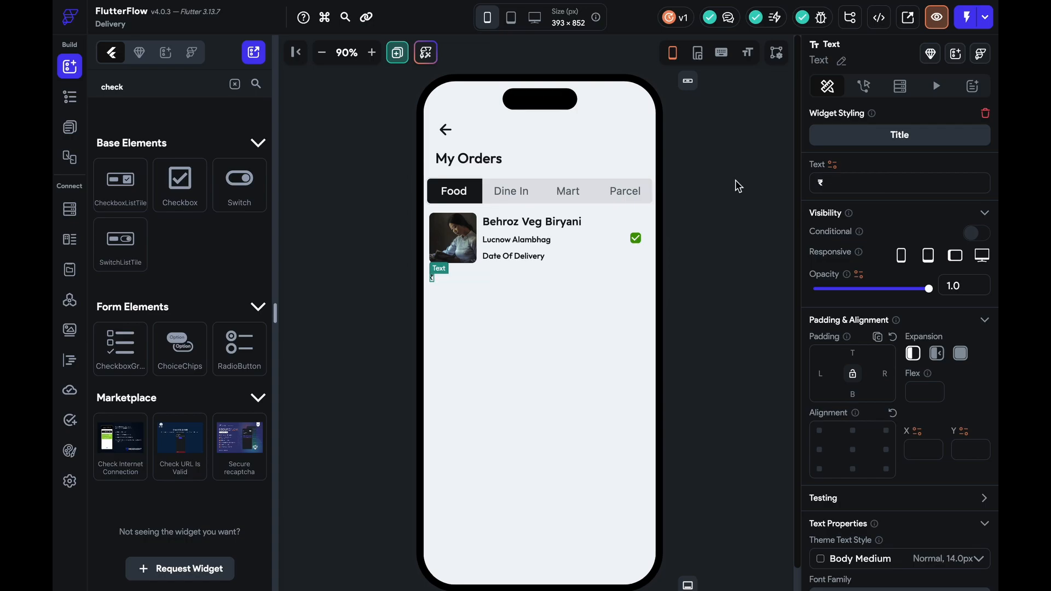
{"action": "left_click", "coordinate": [454, 281]}
{"action": "left_click", "coordinate": [448, 280]}
{"action": "key", "text": "ctrl+d"}
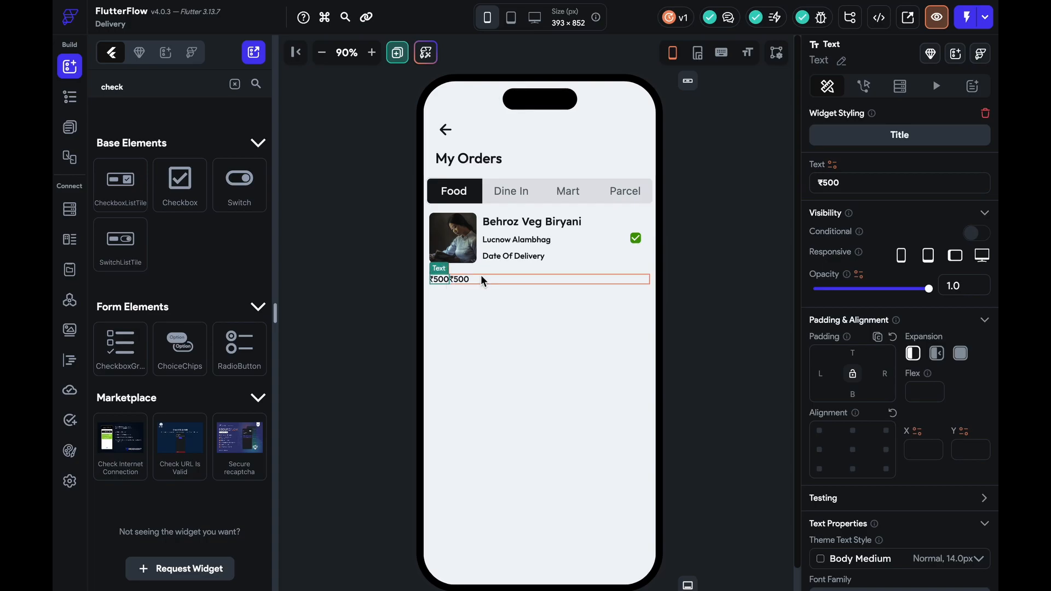
{"action": "left_click", "coordinate": [474, 278]}
{"action": "left_click", "coordinate": [938, 496]}
{"action": "left_click", "coordinate": [640, 280]}
{"action": "double_click", "coordinate": [887, 184]}
{"action": "type", "text": "View Details"}
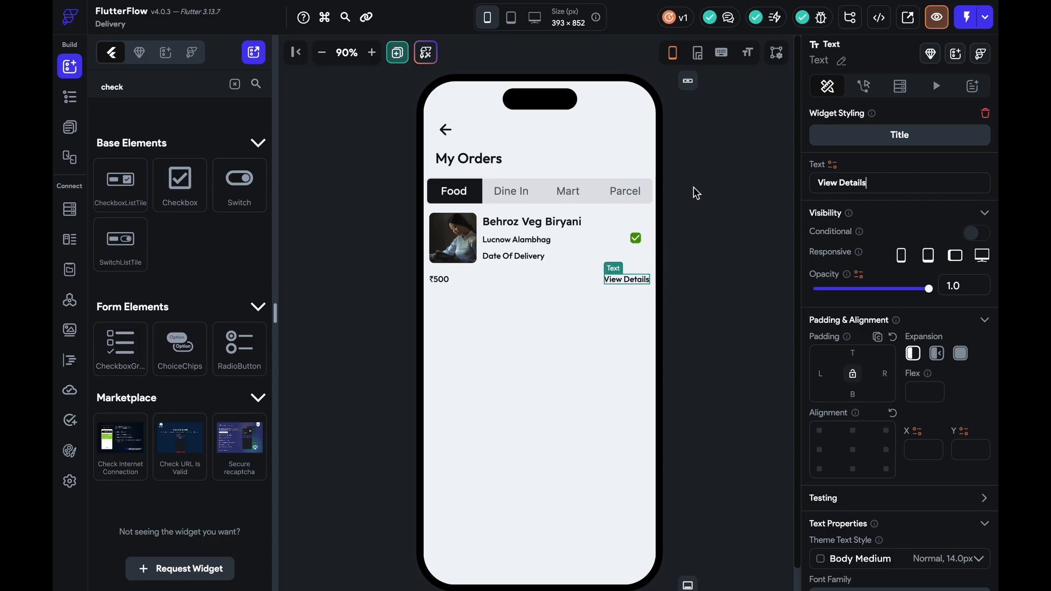
Raise the ₹500 price text's font size to 16
{"action": "scroll", "coordinate": [856, 343], "scroll_direction": "down", "scroll_amount": 1}
{"action": "scroll", "coordinate": [855, 343], "scroll_direction": "down", "scroll_amount": 1}
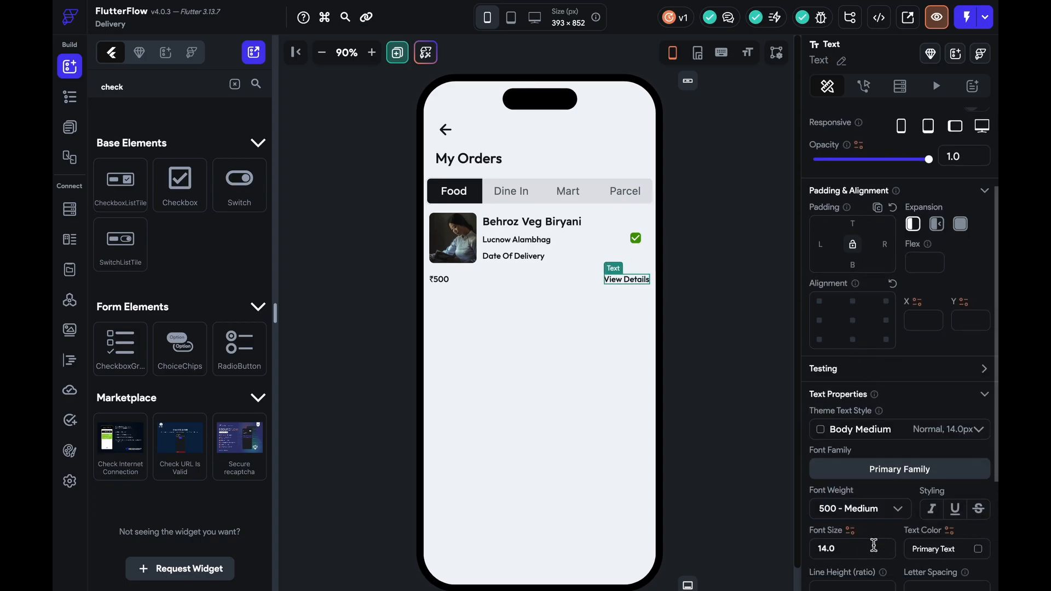
{"action": "left_click", "coordinate": [701, 401]}
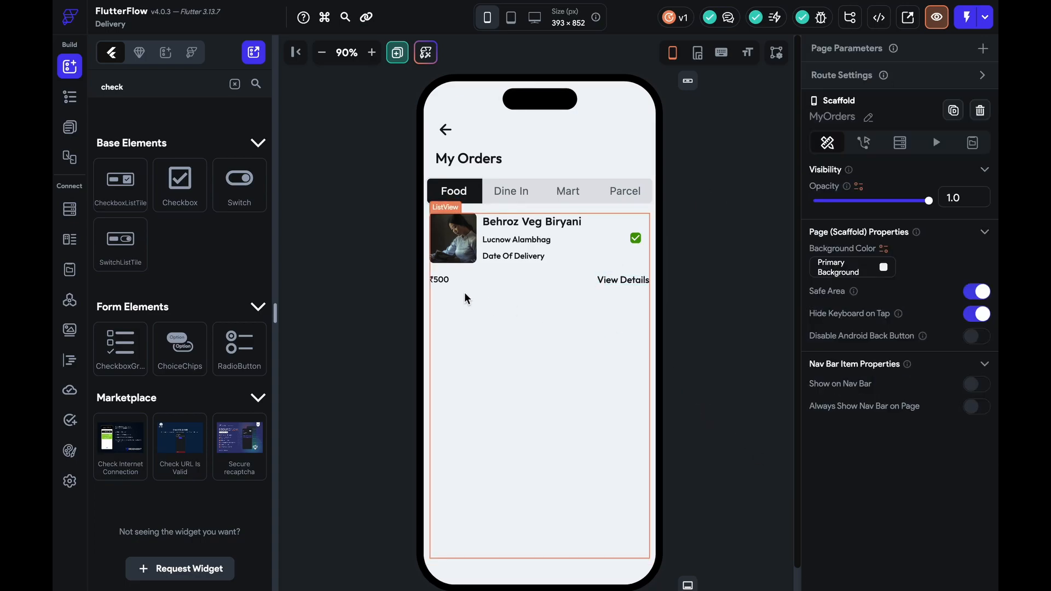
{"action": "left_click", "coordinate": [439, 279]}
{"action": "scroll", "coordinate": [887, 466], "scroll_direction": "down", "scroll_amount": 5}
{"action": "left_click", "coordinate": [858, 371]}
{"action": "key", "text": "Up"}
{"action": "key", "text": "Up"}
Duplicate the whole order card in the My Orders list
{"action": "left_click", "coordinate": [635, 286]}
{"action": "left_click", "coordinate": [636, 285]}
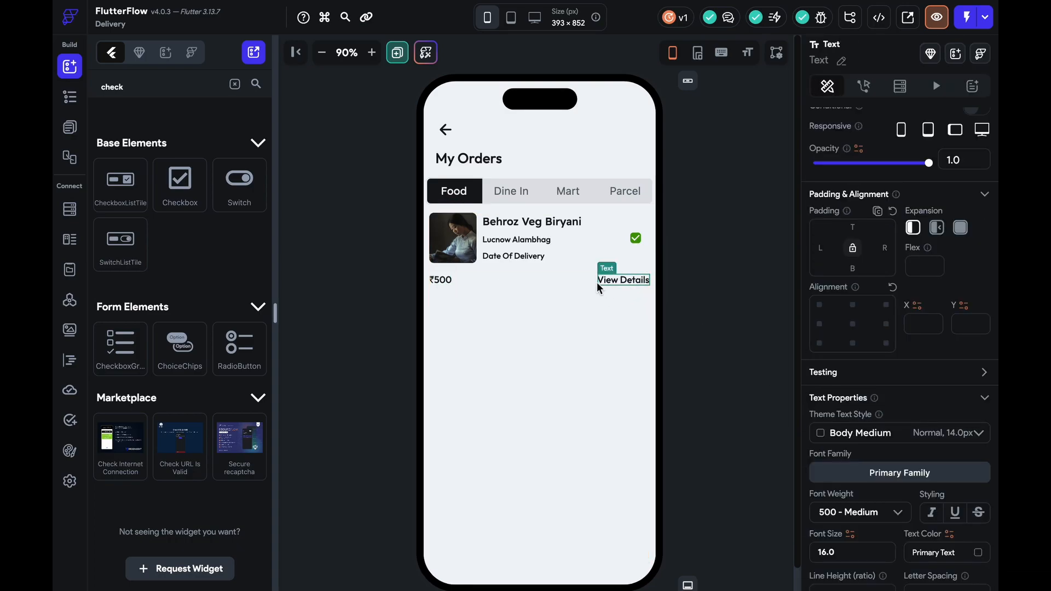
{"action": "left_click", "coordinate": [562, 274]}
{"action": "key", "text": "ctrl+d"}
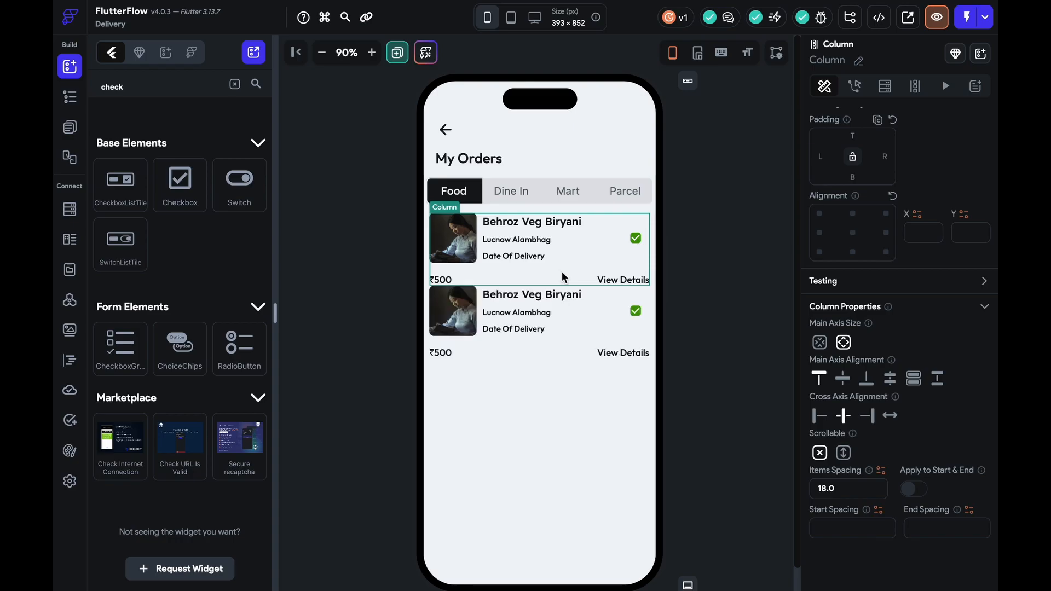
Set the order list's item spacing to 20 and add a divider at the bottom of the first card
{"action": "left_click", "coordinate": [573, 366]}
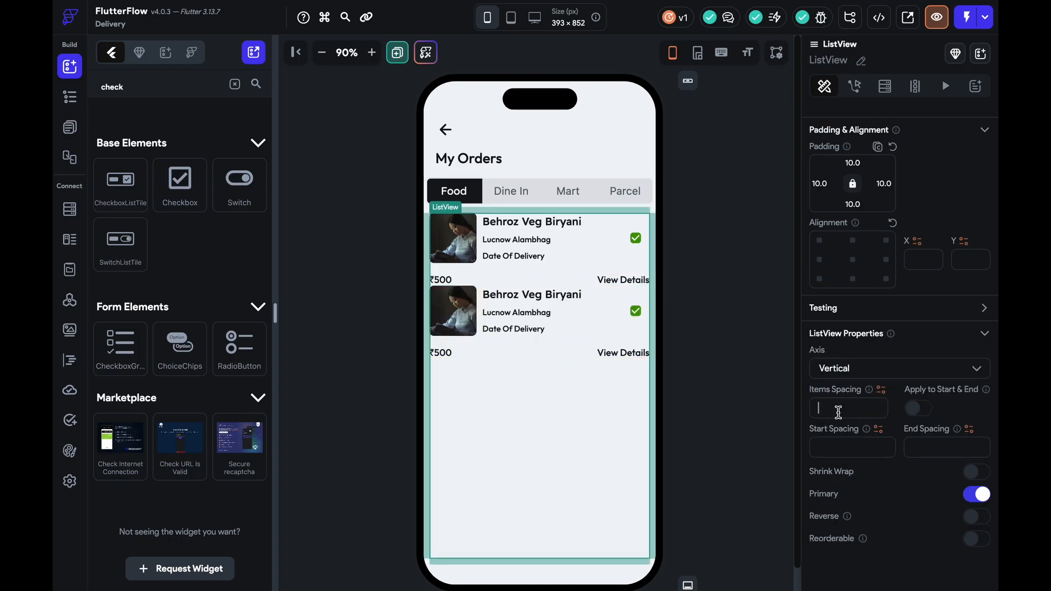
{"action": "type", "text": "20"}
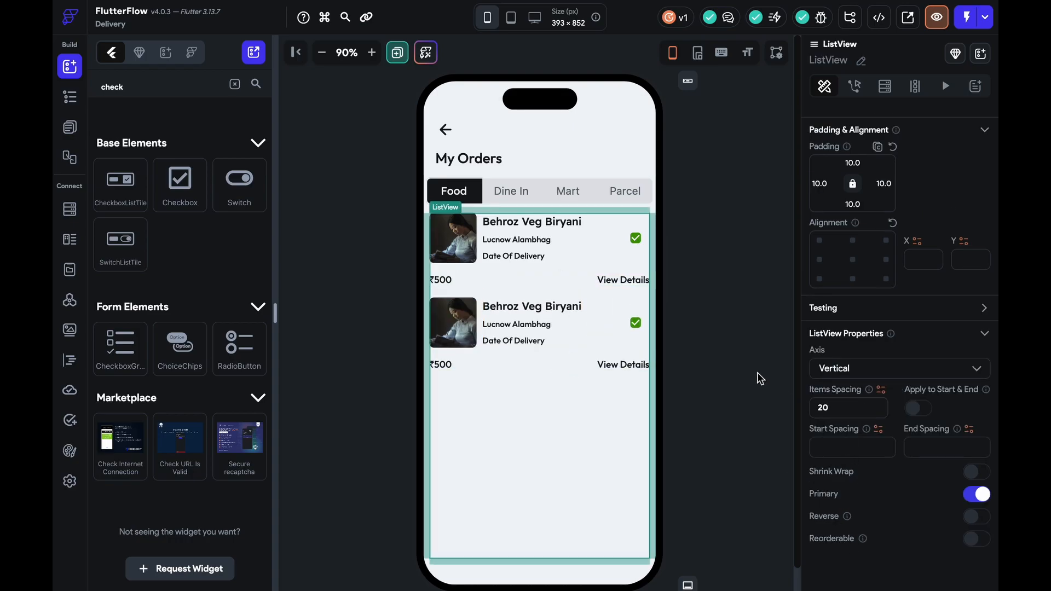
{"action": "left_click", "coordinate": [534, 269]}
{"action": "left_click", "coordinate": [234, 84]}
{"action": "left_click_drag", "start_coordinate": [239, 430], "coordinate": [512, 276]}
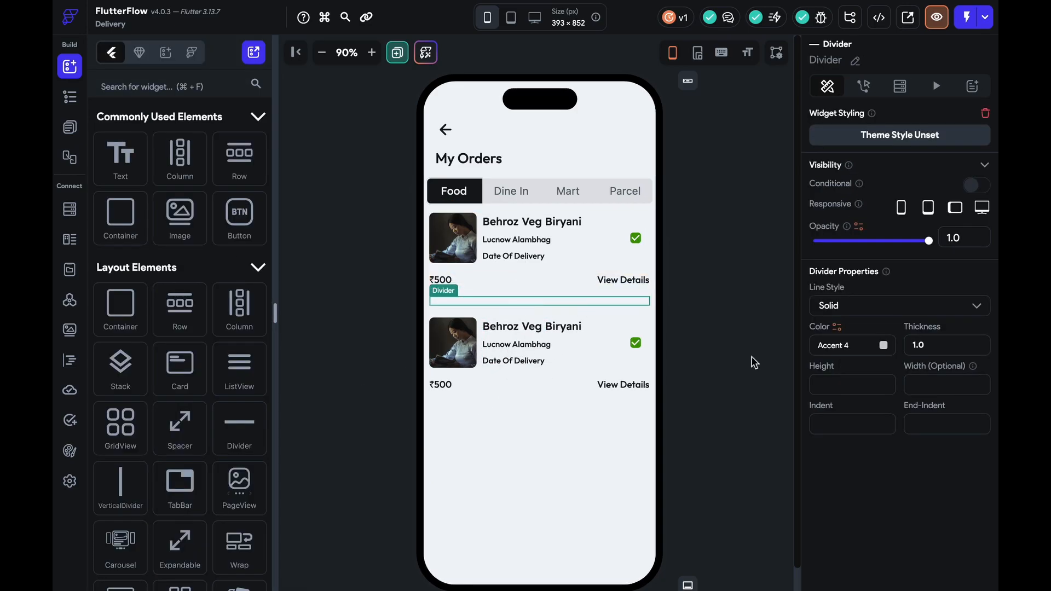
Set the divider colour to Tertiary, keeping its original thickness
{"action": "left_click", "coordinate": [883, 345]}
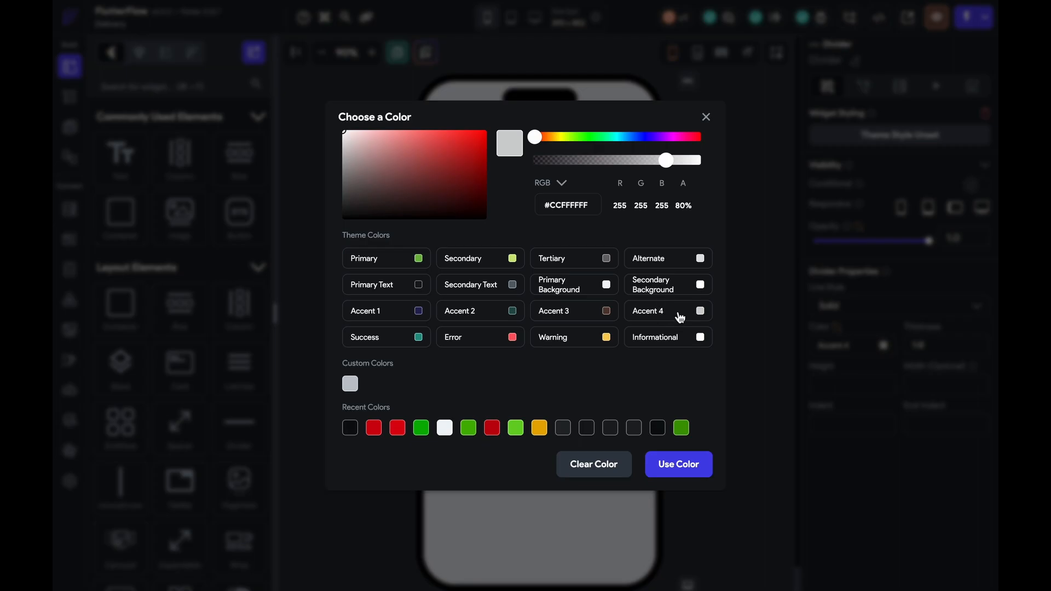
{"action": "left_click", "coordinate": [698, 311]}
{"action": "left_click", "coordinate": [884, 345]}
{"action": "left_click", "coordinate": [572, 290]}
{"action": "left_click", "coordinate": [884, 346]}
{"action": "left_click", "coordinate": [607, 260]}
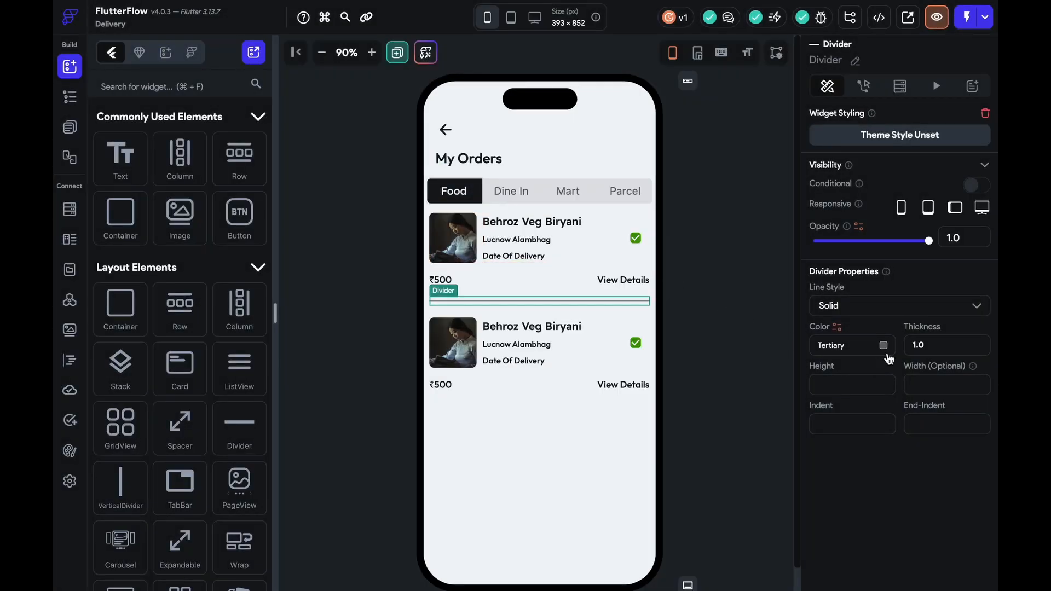
{"action": "key", "text": "Up"}
{"action": "key", "text": "Down"}
{"action": "key", "text": "Down"}
{"action": "left_click", "coordinate": [708, 373]}
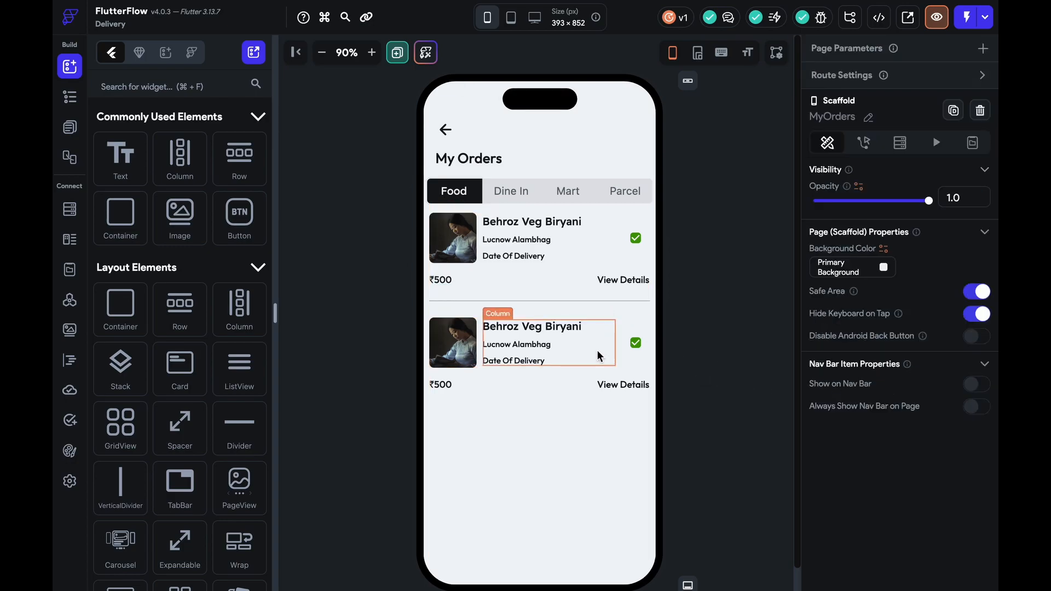
Delete the second order card and review the repeated cards in the list
{"action": "left_click", "coordinate": [570, 373]}
{"action": "key", "text": "Delete"}
{"action": "left_click", "coordinate": [547, 289]}
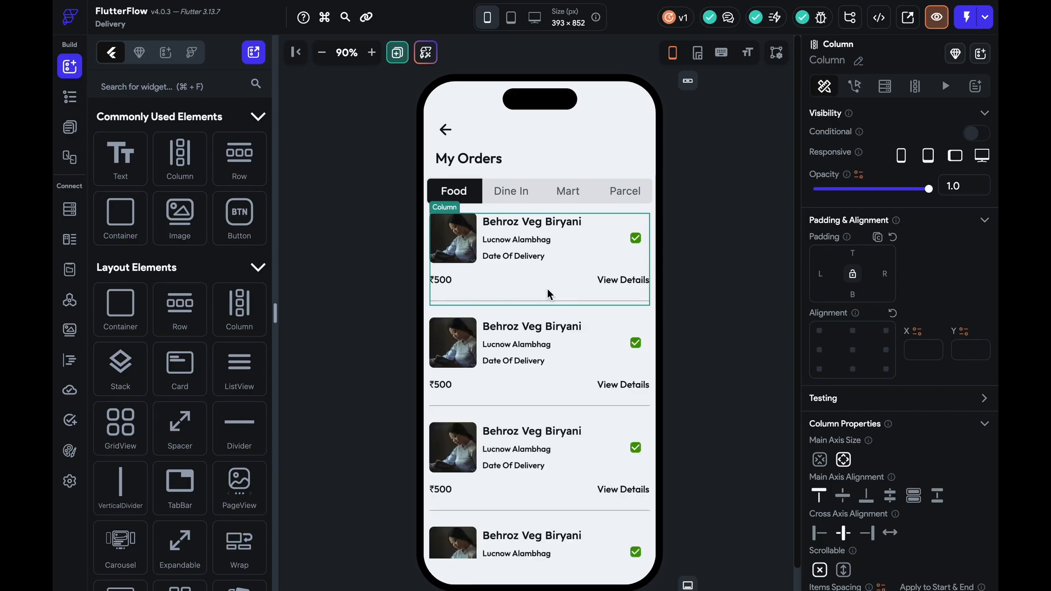
{"action": "scroll", "coordinate": [548, 294], "scroll_direction": "down", "scroll_amount": 2}
{"action": "scroll", "coordinate": [548, 290], "scroll_direction": "up", "scroll_amount": 3}
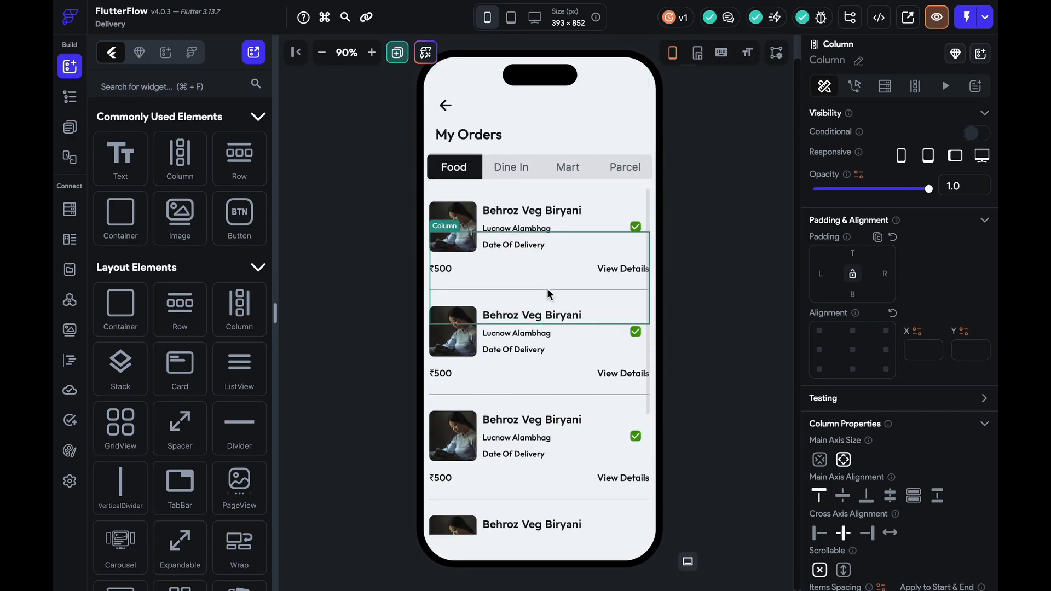
{"action": "left_click", "coordinate": [544, 289]}
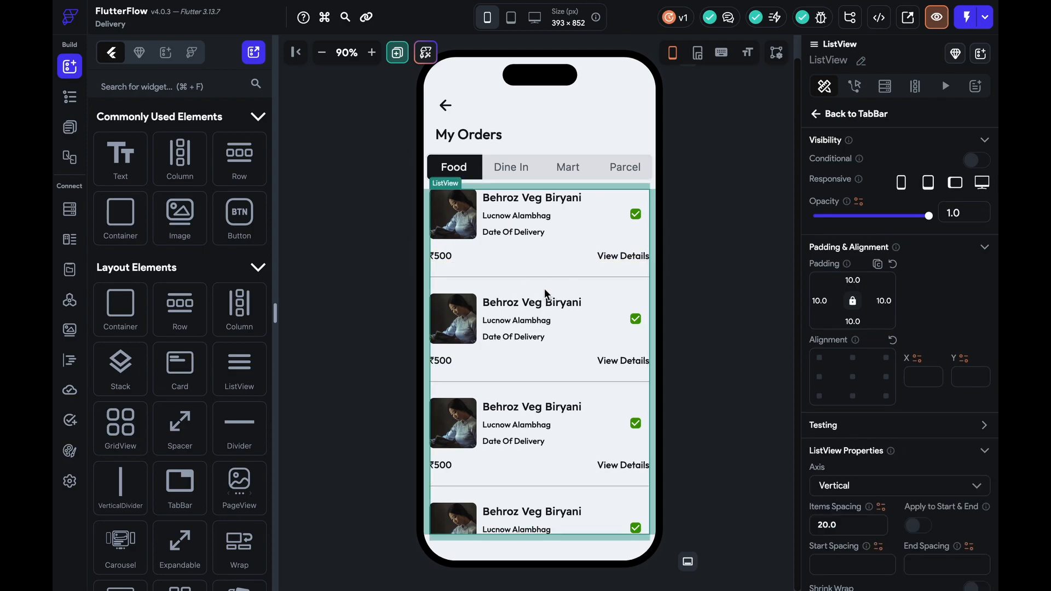
{"action": "left_click", "coordinate": [410, 236]}
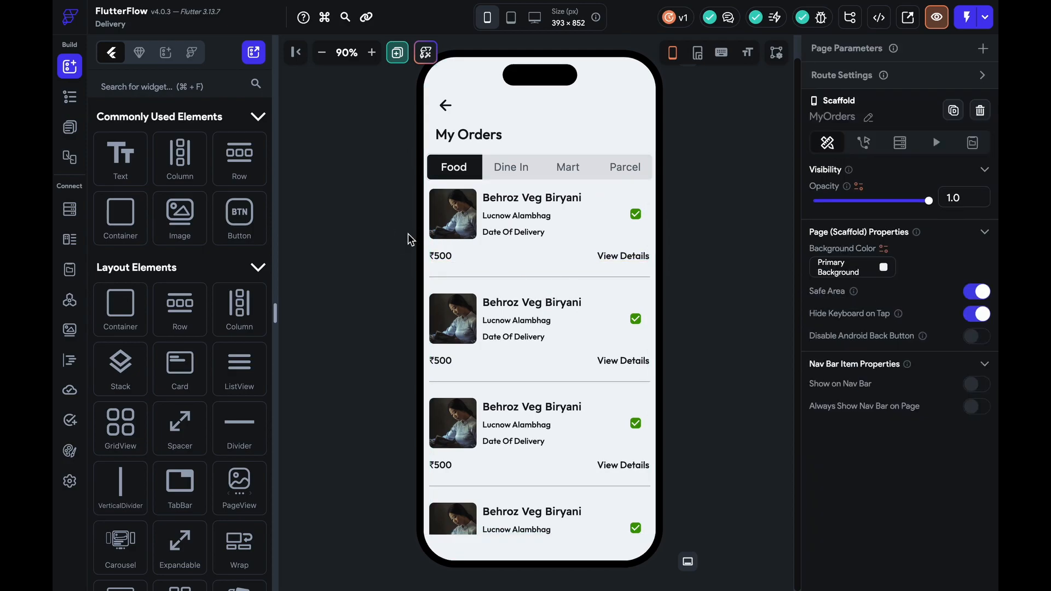
{"action": "scroll", "coordinate": [588, 326], "scroll_direction": "up", "scroll_amount": 1}
{"action": "scroll", "coordinate": [588, 326], "scroll_direction": "down", "scroll_amount": 1}
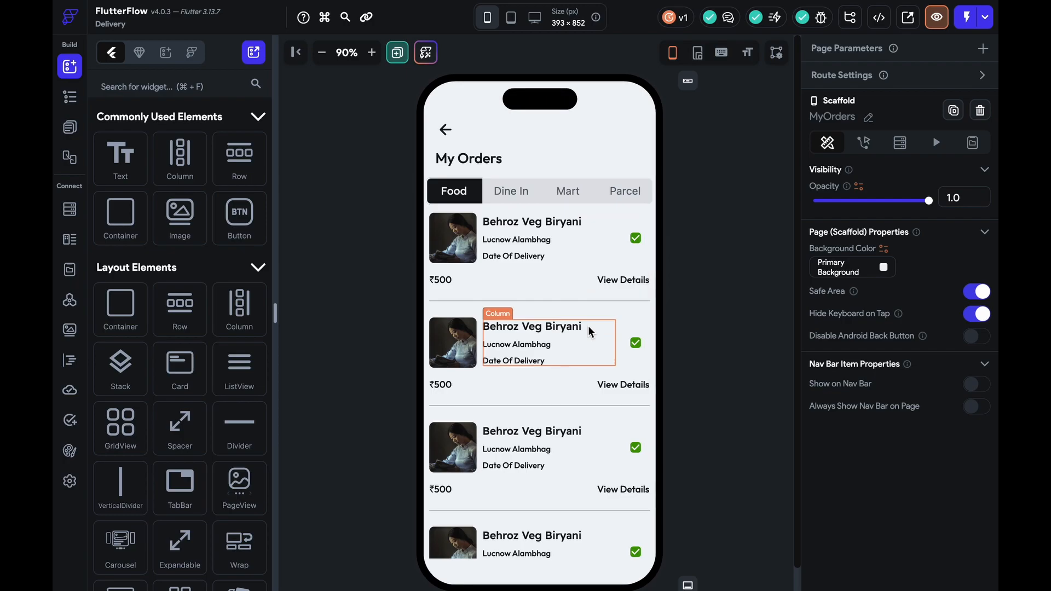
{"action": "left_click", "coordinate": [69, 127]}
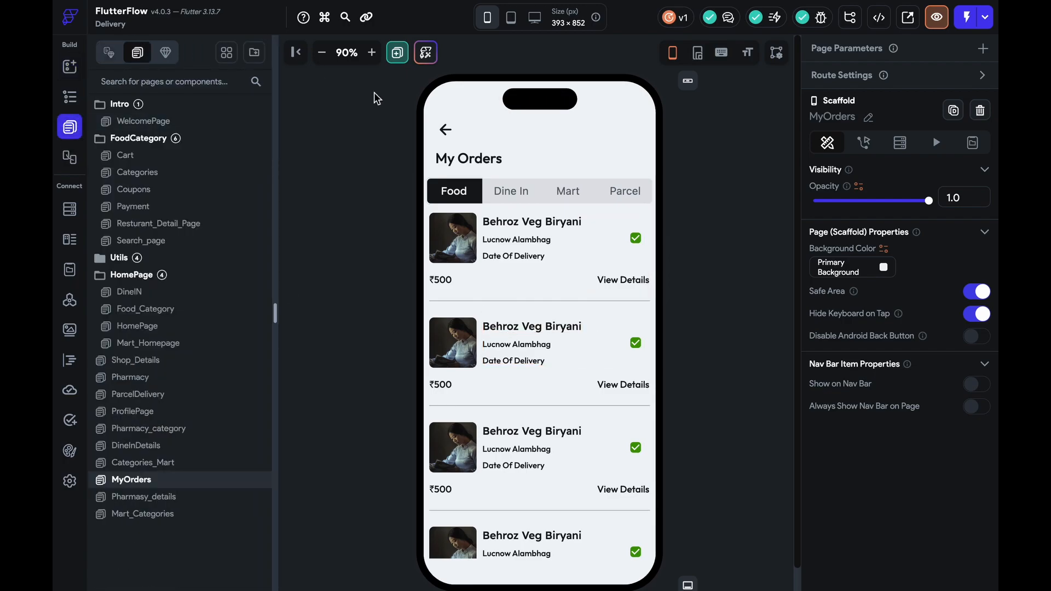
Browse the overview of all project pages, then close it
{"action": "left_click", "coordinate": [227, 52]}
{"action": "scroll", "coordinate": [587, 282], "scroll_direction": "down", "scroll_amount": 10}
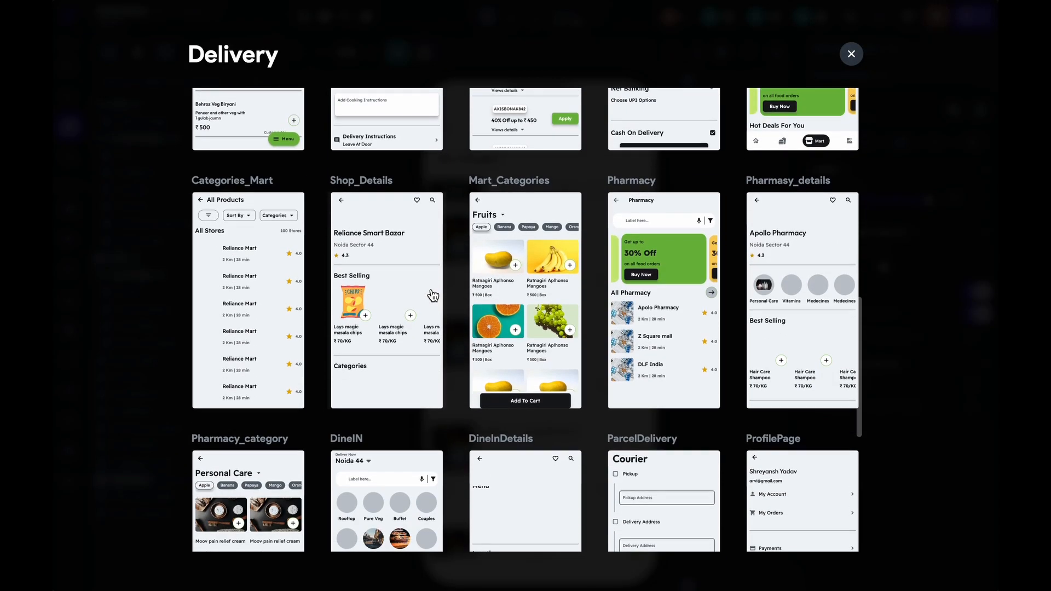
{"action": "scroll", "coordinate": [434, 295], "scroll_direction": "down", "scroll_amount": 4}
{"action": "scroll", "coordinate": [430, 291], "scroll_direction": "up", "scroll_amount": 6}
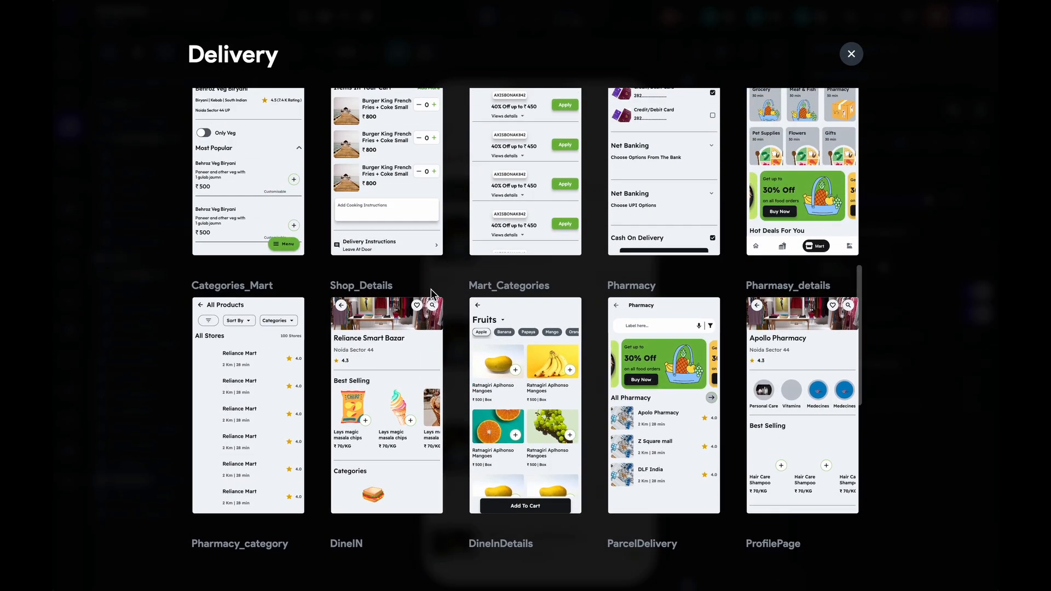
{"action": "scroll", "coordinate": [431, 289], "scroll_direction": "up", "scroll_amount": 3}
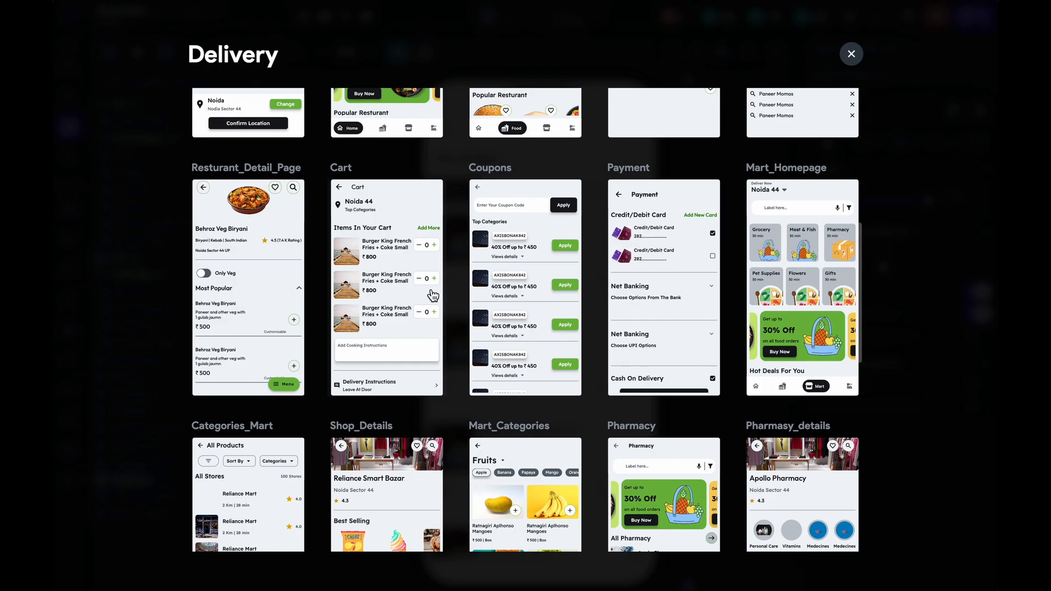
{"action": "scroll", "coordinate": [433, 296], "scroll_direction": "down", "scroll_amount": 3}
{"action": "scroll", "coordinate": [432, 293], "scroll_direction": "up", "scroll_amount": 2}
{"action": "scroll", "coordinate": [434, 296], "scroll_direction": "up", "scroll_amount": 3}
{"action": "scroll", "coordinate": [433, 296], "scroll_direction": "down", "scroll_amount": 1}
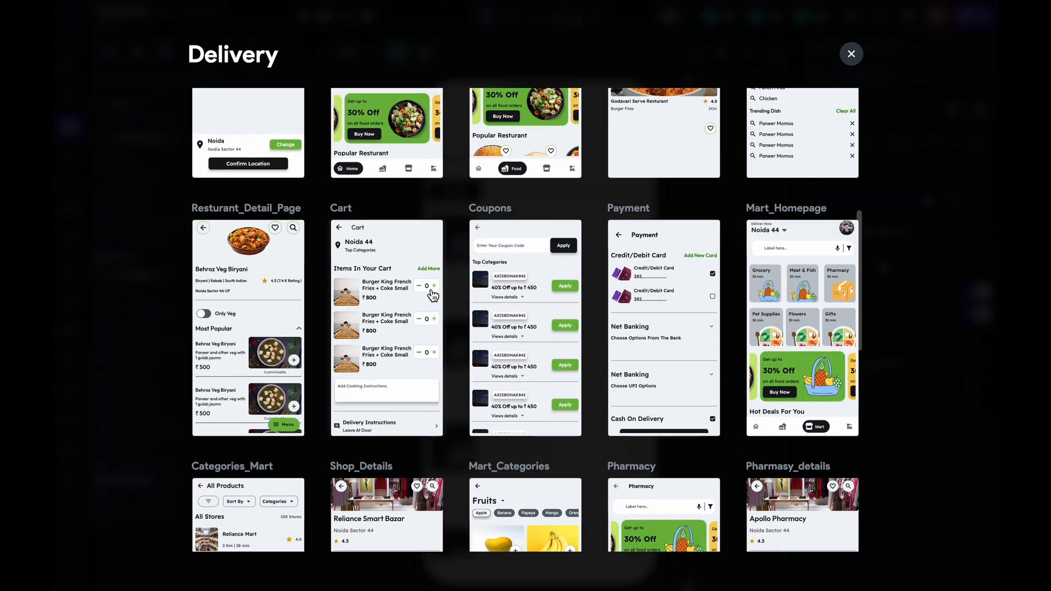
{"action": "scroll", "coordinate": [433, 295], "scroll_direction": "down", "scroll_amount": 2}
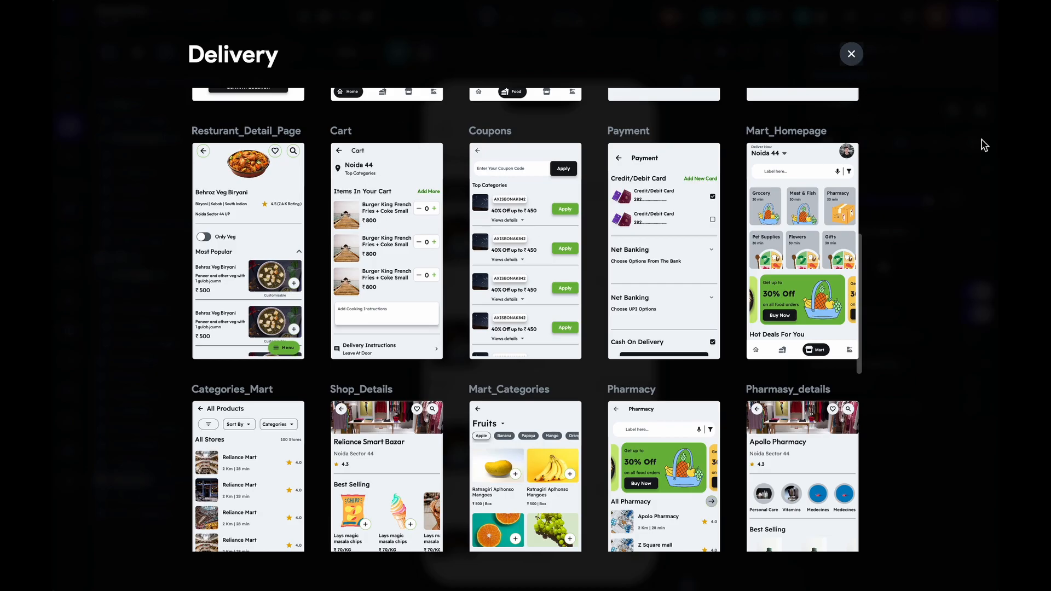
{"action": "left_click", "coordinate": [984, 145]}
Add a new blank page named OrderDetails
{"action": "left_click", "coordinate": [400, 50]}
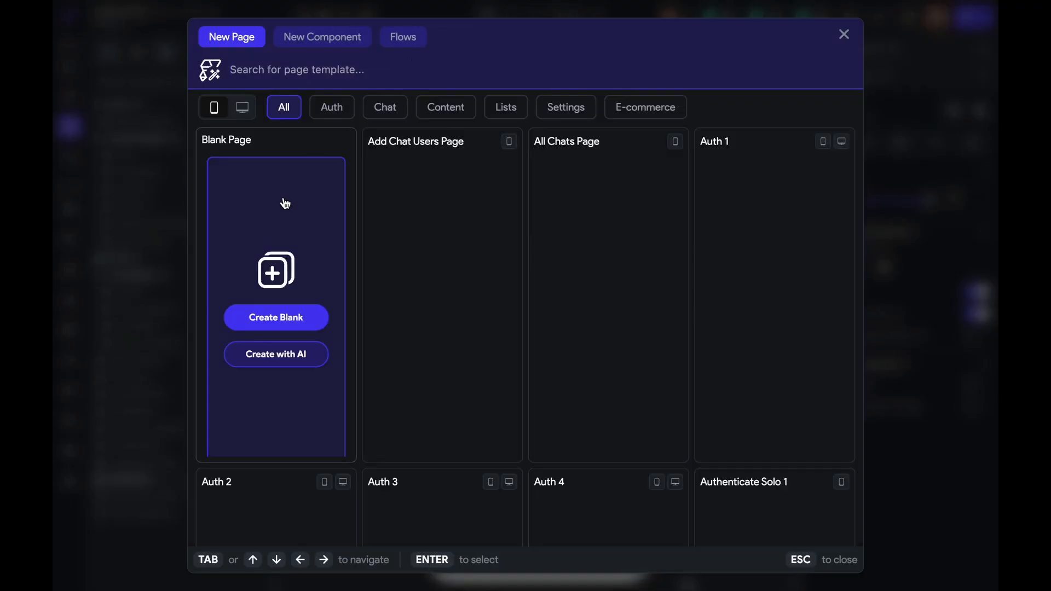
{"action": "left_click", "coordinate": [279, 317]}
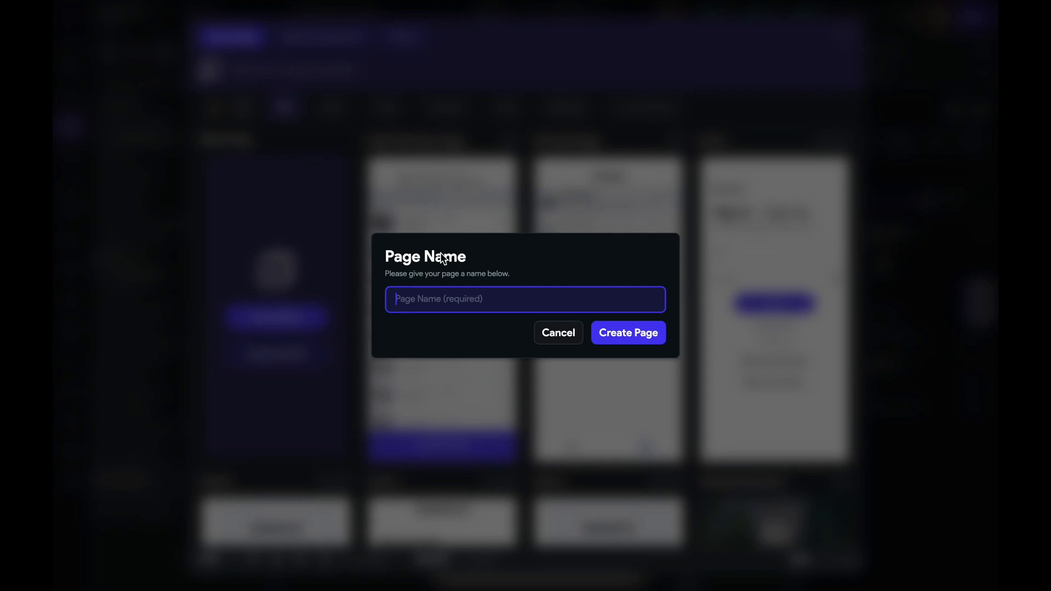
{"action": "type", "text": "OrderDetails"}
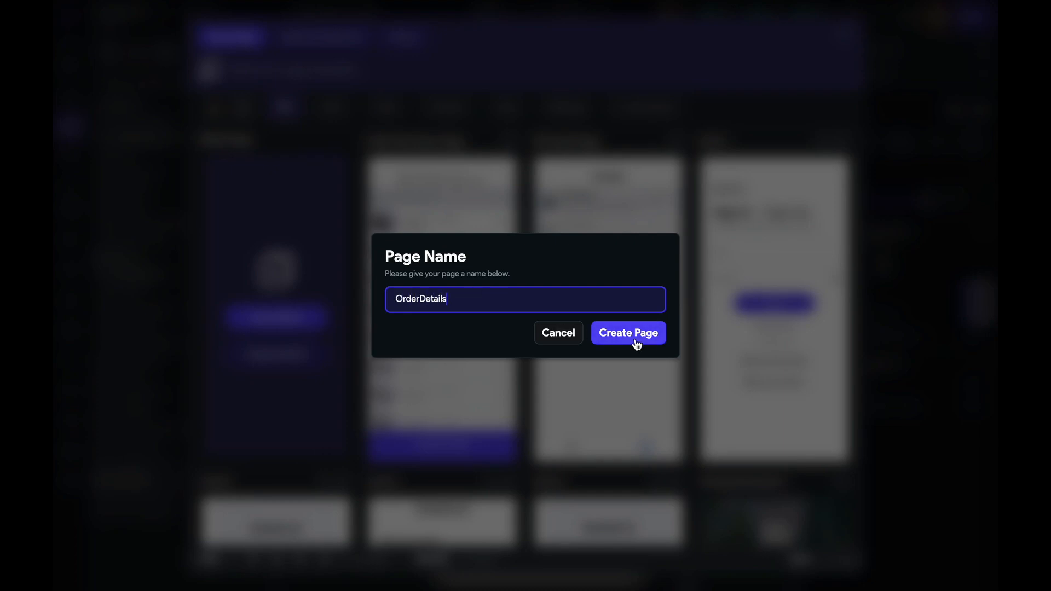
{"action": "left_click", "coordinate": [634, 341]}
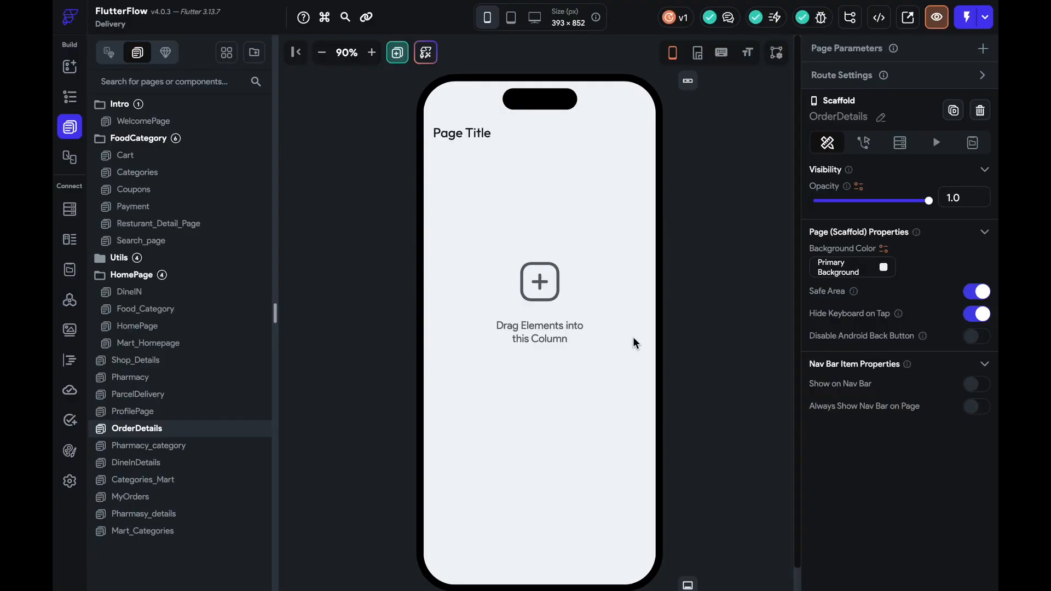
Undo the new page's large header, try pasting the MyOrders column, and delete the leftover column
{"action": "left_click", "coordinate": [687, 81]}
{"action": "key", "text": "super+z"}
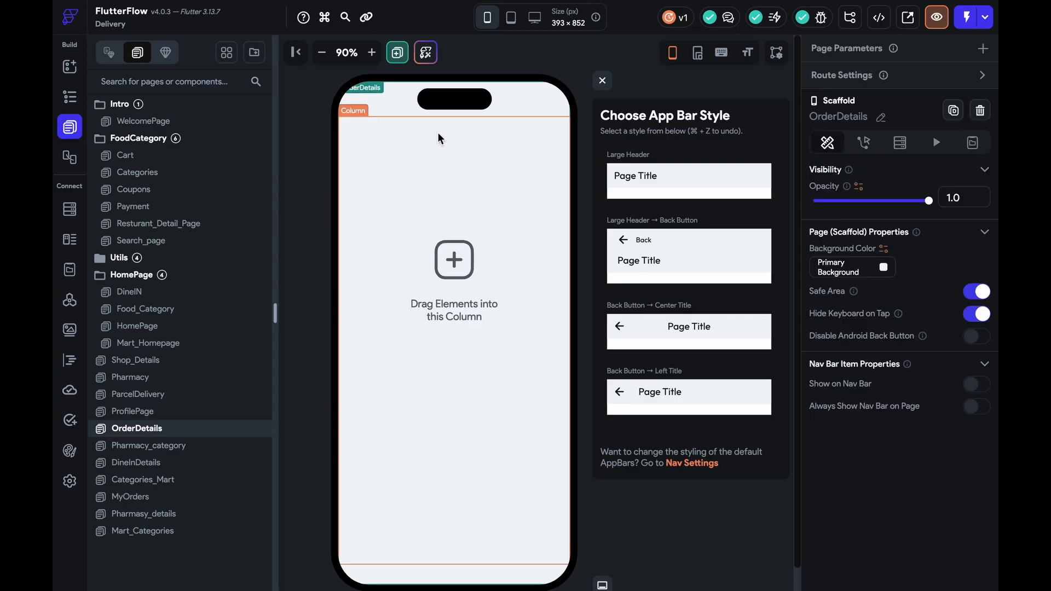
{"action": "left_click", "coordinate": [154, 498]}
{"action": "left_click", "coordinate": [468, 142]}
{"action": "key", "text": "super+c"}
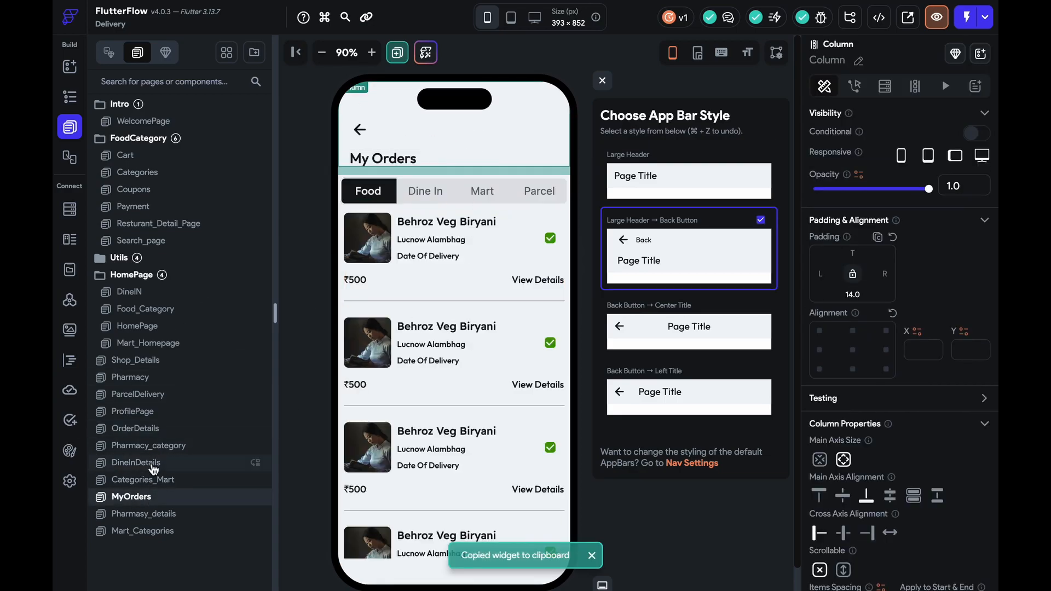
{"action": "left_click", "coordinate": [145, 514]}
{"action": "left_click", "coordinate": [157, 463]}
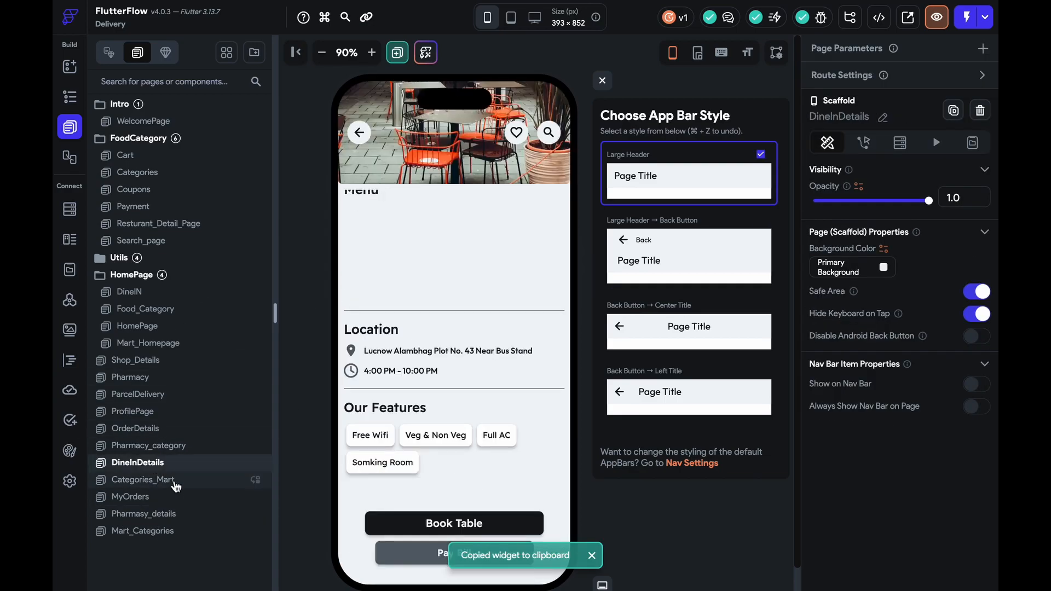
{"action": "left_click", "coordinate": [165, 434]}
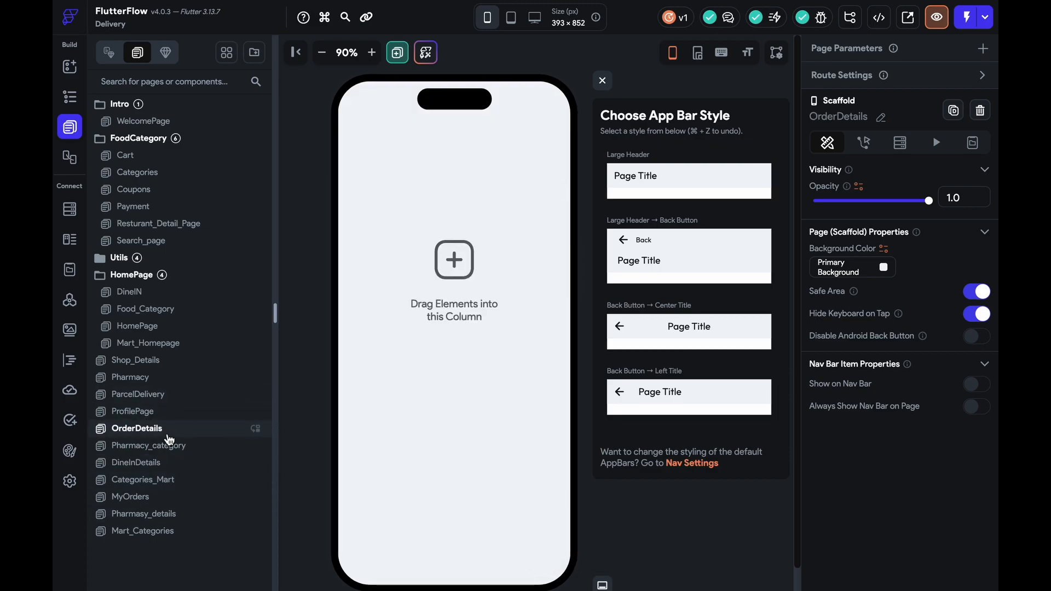
{"action": "key", "text": "super+v"}
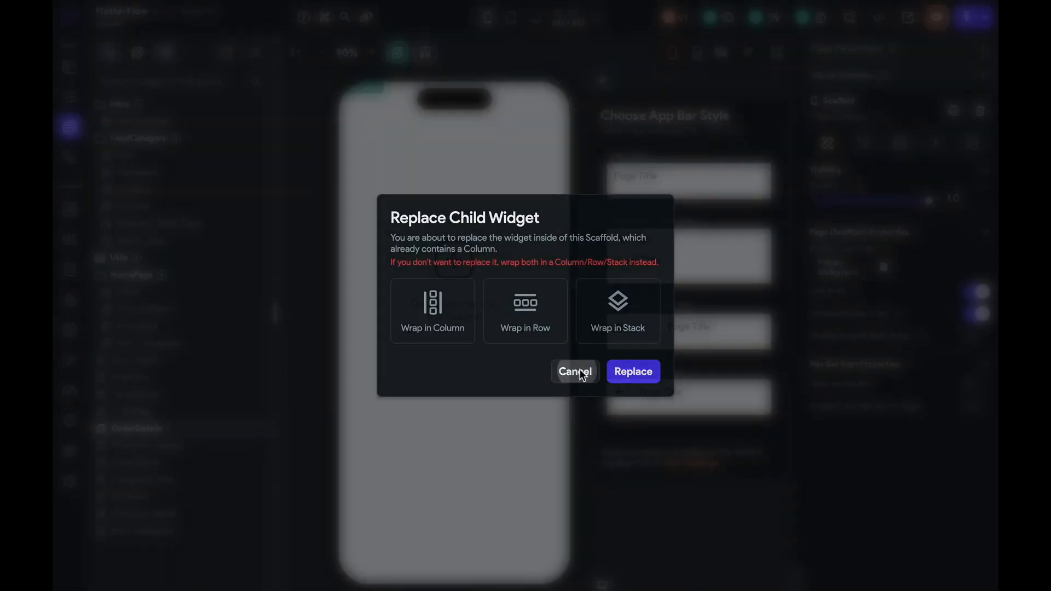
{"action": "left_click", "coordinate": [573, 371]}
{"action": "left_click", "coordinate": [475, 207]}
{"action": "key", "text": "Delete"}
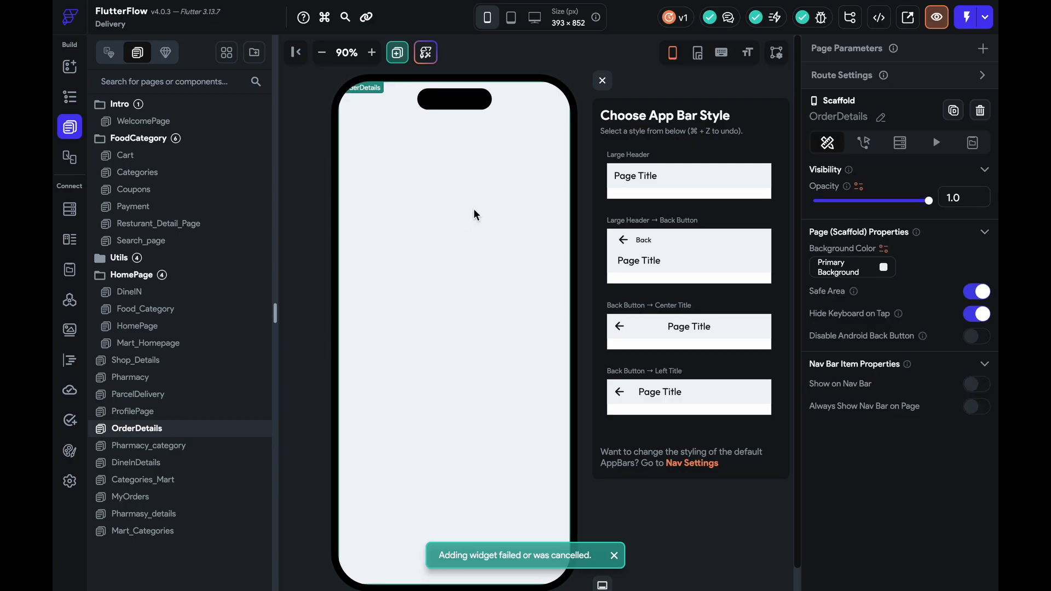
Copy the My Orders back-arrow app bar to OrderDetails and retitle it 'Order Details'
{"action": "left_click", "coordinate": [169, 499]}
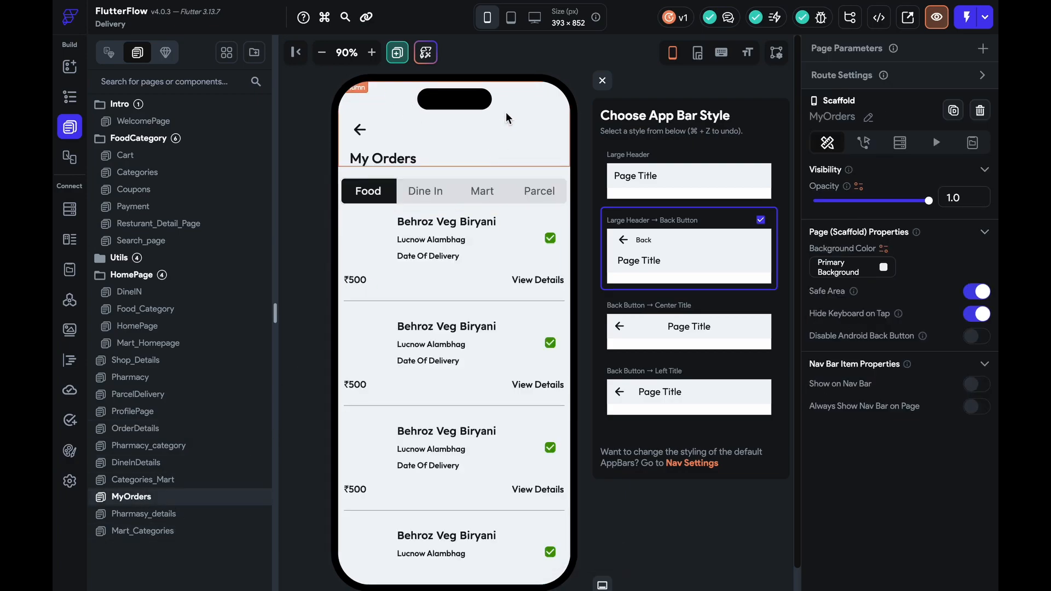
{"action": "left_click", "coordinate": [514, 97]}
{"action": "right_click", "coordinate": [514, 98]}
{"action": "left_click", "coordinate": [559, 439]}
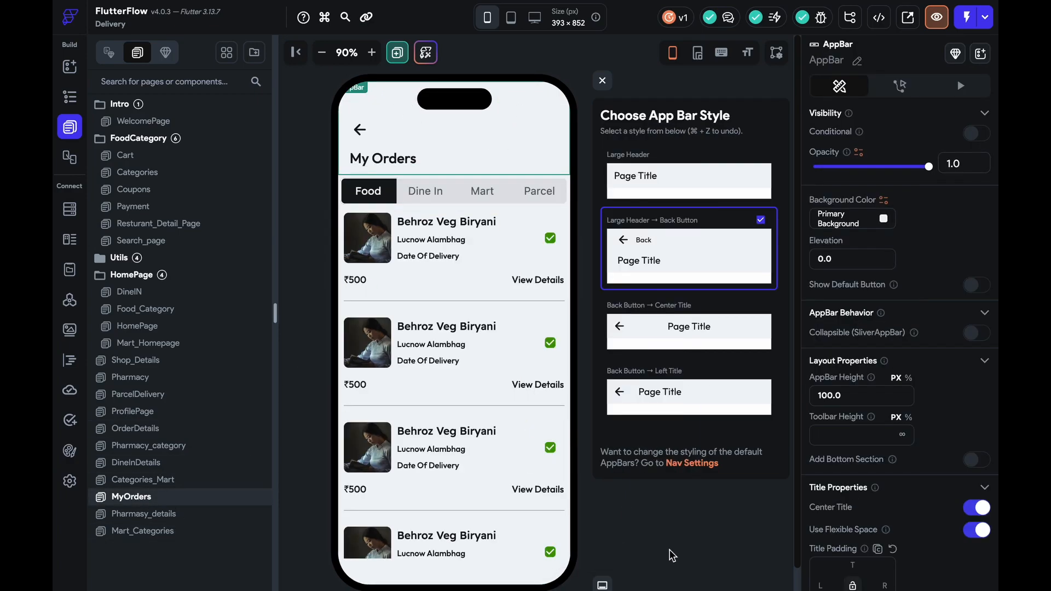
{"action": "key", "text": "super+c"}
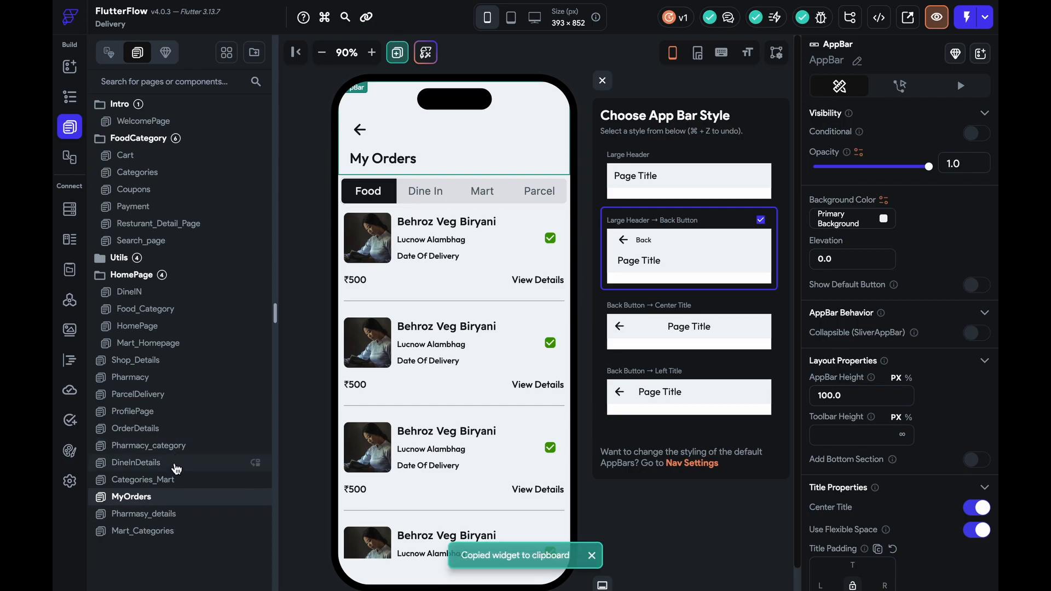
{"action": "left_click", "coordinate": [181, 430]}
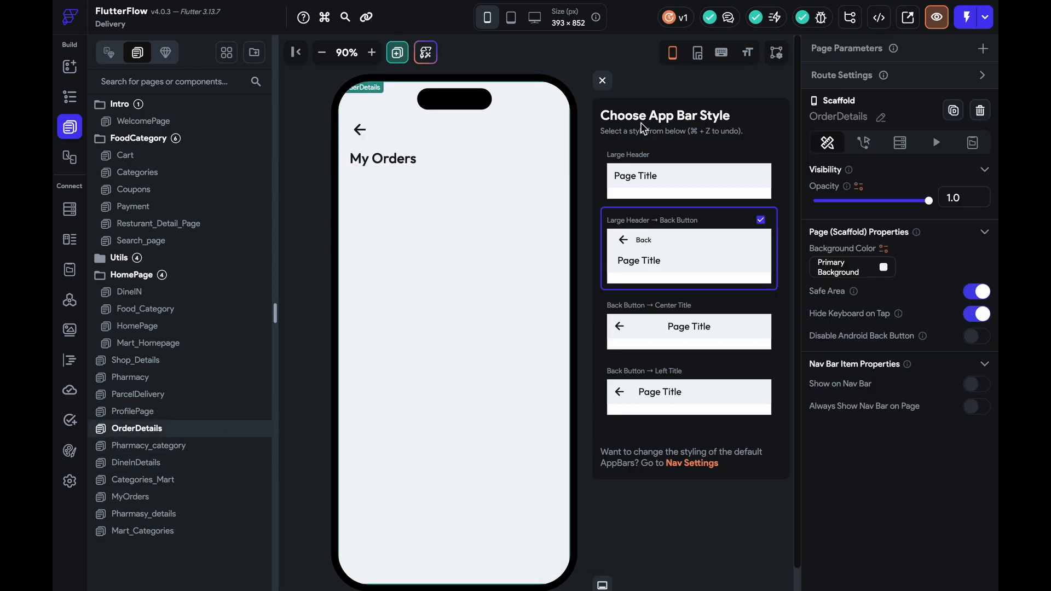
{"action": "left_click", "coordinate": [479, 165]}
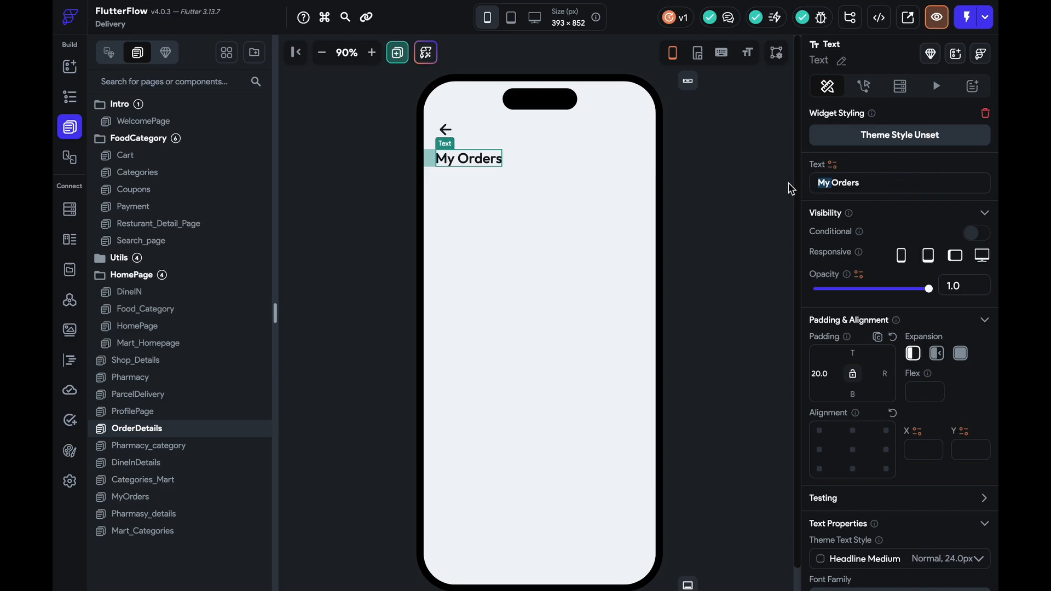
{"action": "key", "text": "BackSpace"}
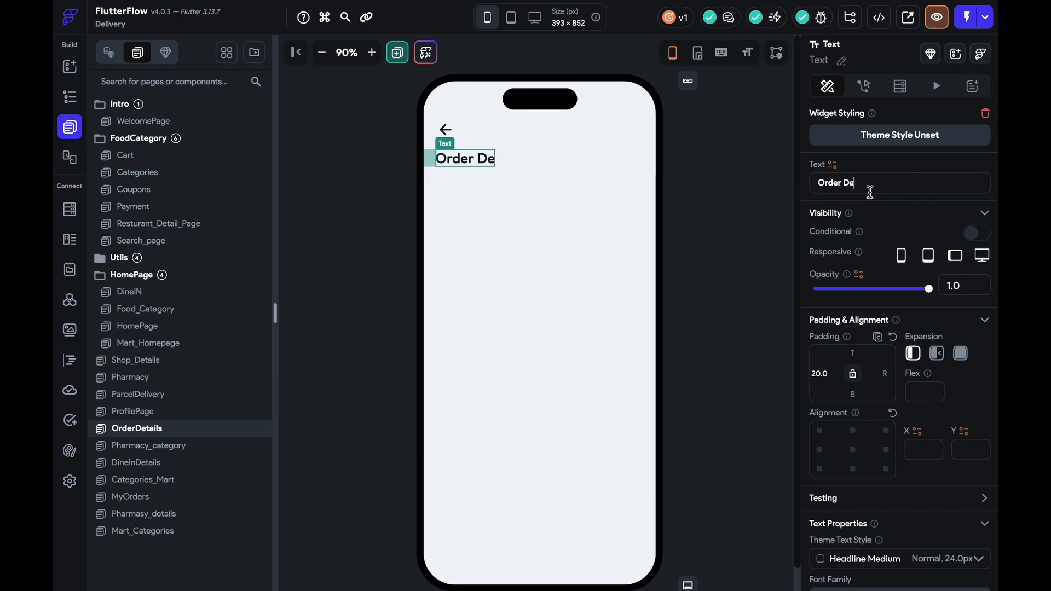
{"action": "type", "text": "ls"}
{"action": "left_click", "coordinate": [704, 250]}
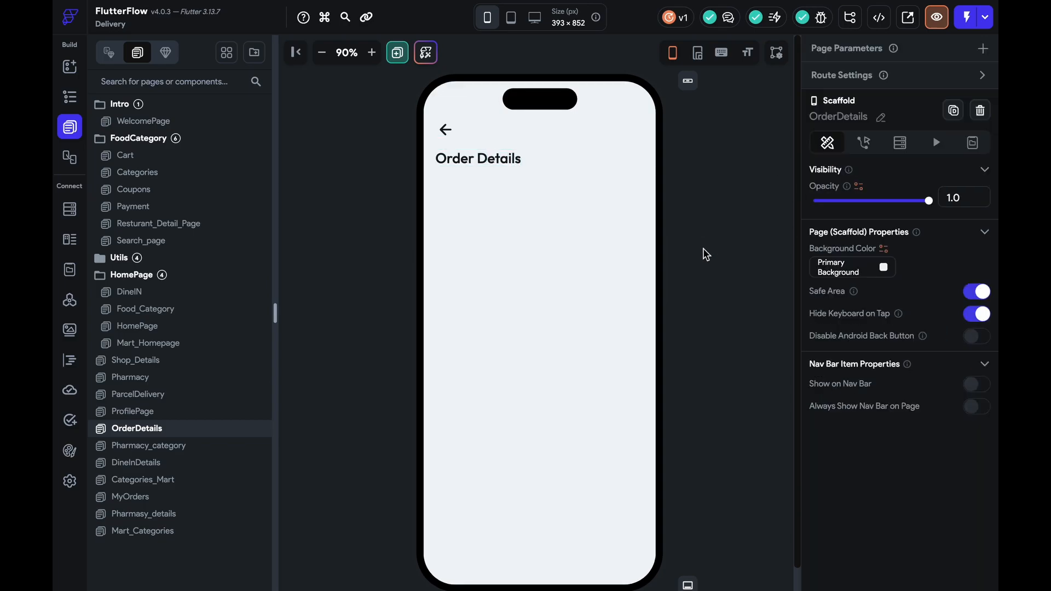
Paste the first MyOrders order card into a new Column with padding 10 on OrderDetails
{"action": "left_click", "coordinate": [181, 503]}
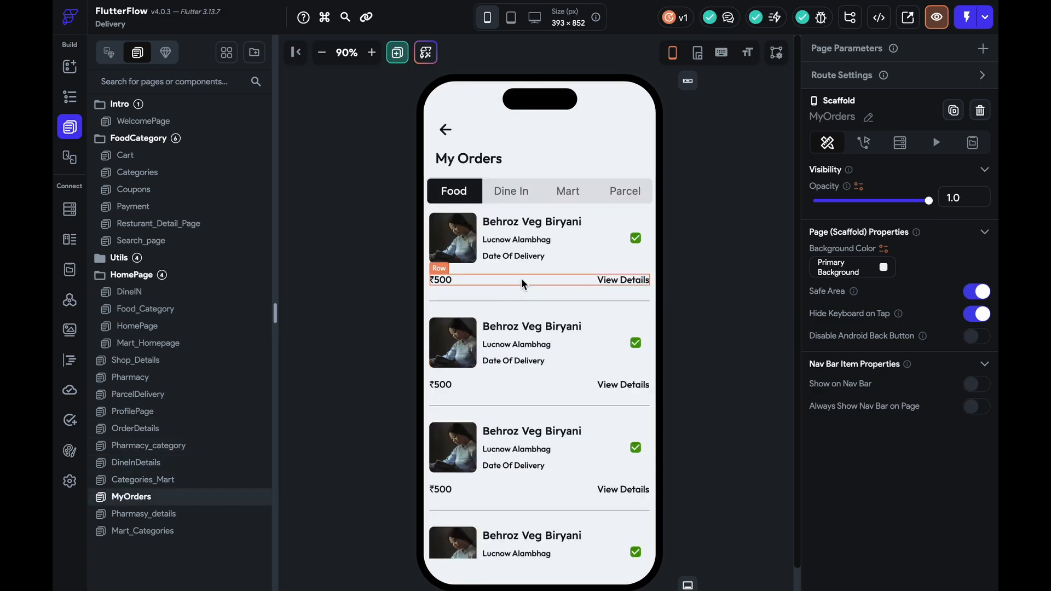
{"action": "left_click", "coordinate": [521, 284]}
{"action": "key", "text": "ctrl+c"}
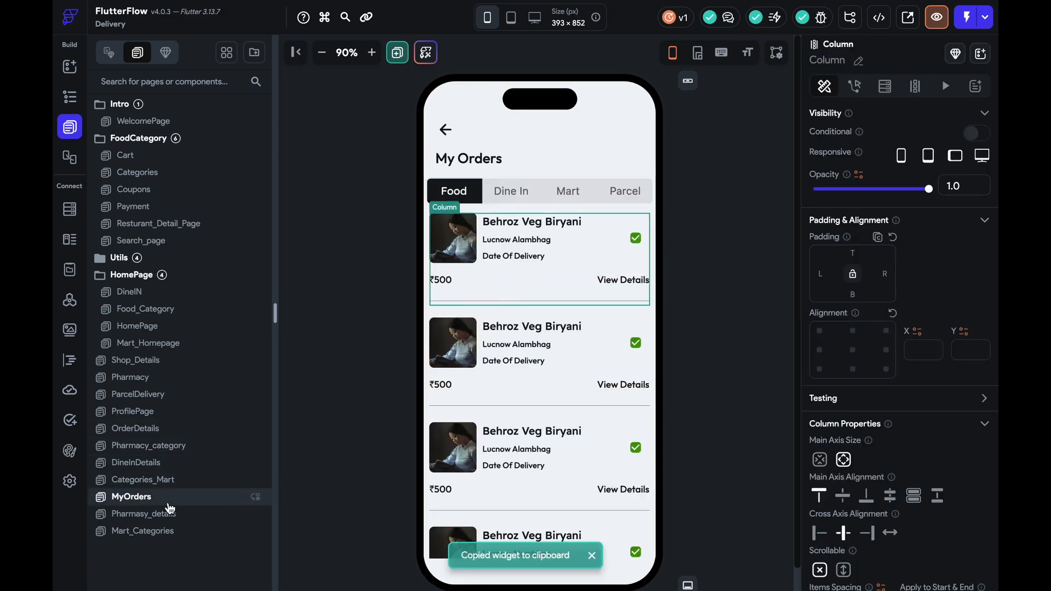
{"action": "left_click", "coordinate": [166, 429]}
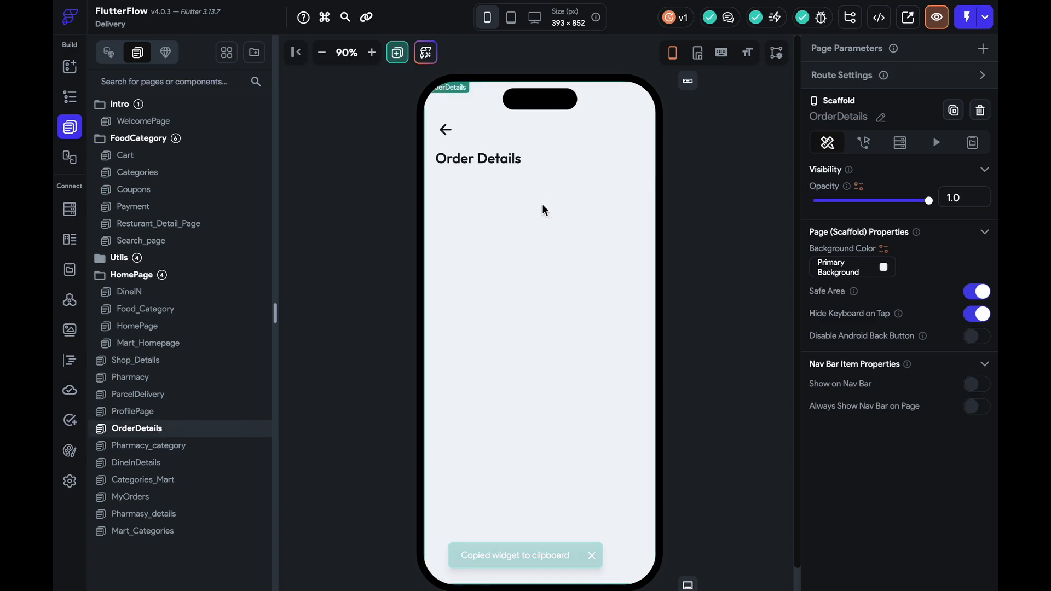
{"action": "left_click", "coordinate": [67, 66]}
{"action": "left_click_drag", "start_coordinate": [239, 307], "coordinate": [558, 299]}
{"action": "left_click", "coordinate": [855, 256]}
{"action": "type", "text": "10"}
{"action": "left_click", "coordinate": [563, 278]}
{"action": "key", "text": "super+v"}
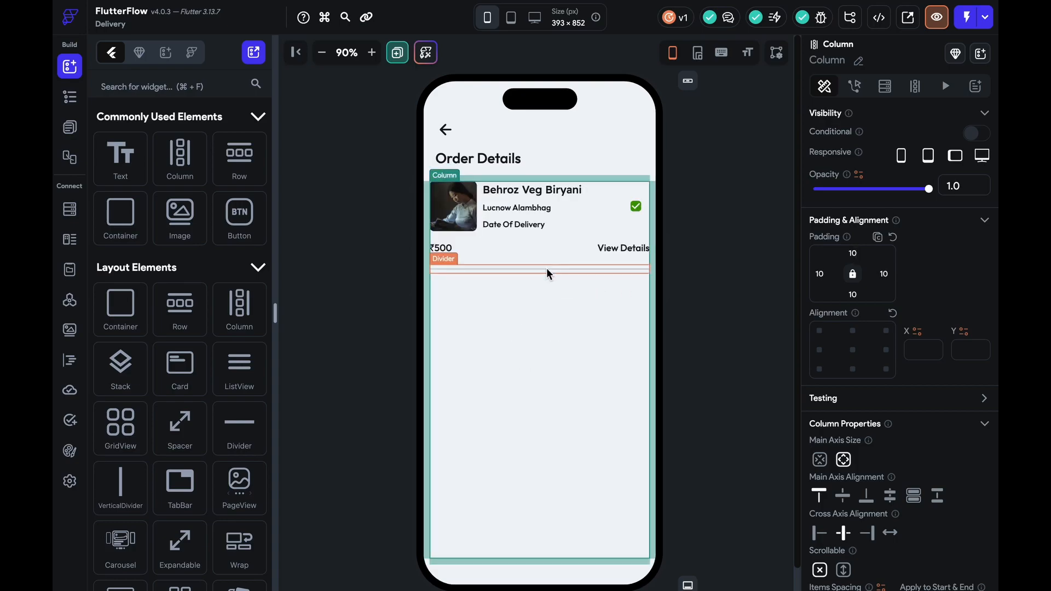
Remove the pasted card's price row, divider, Date Of Delivery text and checkbox
{"action": "left_click", "coordinate": [547, 267]}
{"action": "key", "text": "Delete"}
{"action": "left_click", "coordinate": [543, 245]}
{"action": "key", "text": "Delete"}
{"action": "left_click", "coordinate": [522, 225]}
{"action": "key", "text": "Delete"}
{"action": "left_click", "coordinate": [634, 208]}
{"action": "key", "text": "Delete"}
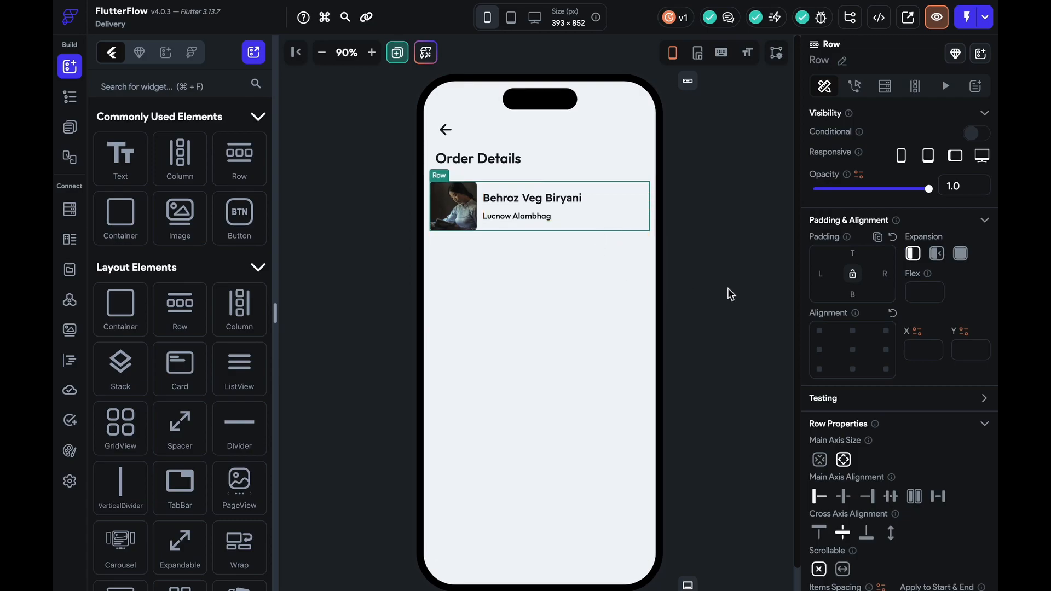
{"action": "left_click", "coordinate": [730, 294]}
{"action": "left_click", "coordinate": [453, 206]}
Replace the card image with a Regular Unsplash biryani photo
{"action": "scroll", "coordinate": [876, 328], "scroll_direction": "down", "scroll_amount": 6}
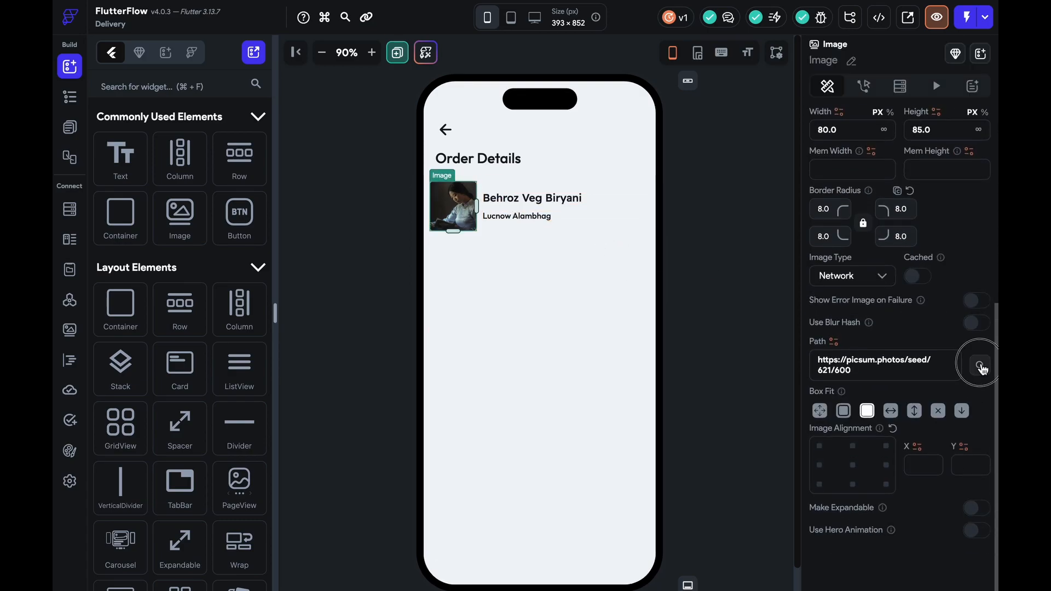
{"action": "left_click", "coordinate": [981, 366]}
{"action": "type", "text": "biryani be"}
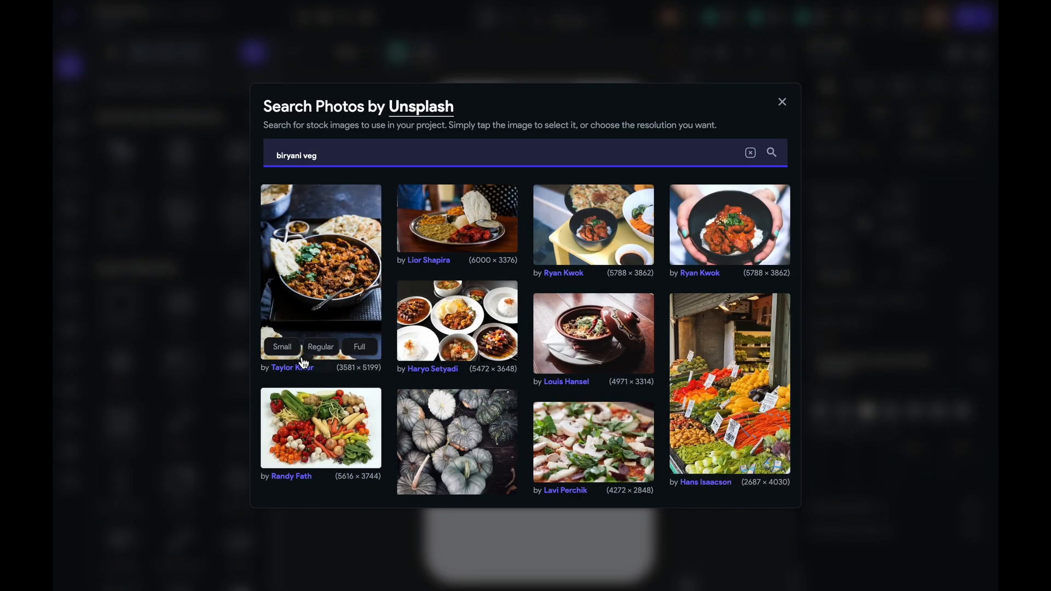
{"action": "left_click", "coordinate": [459, 240]}
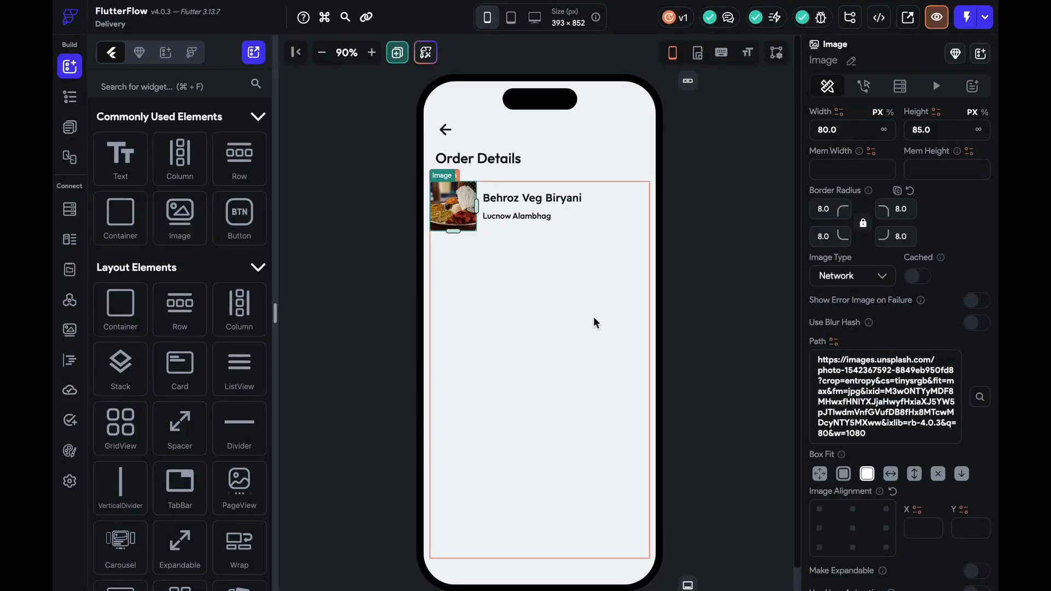
{"action": "left_click", "coordinate": [705, 332]}
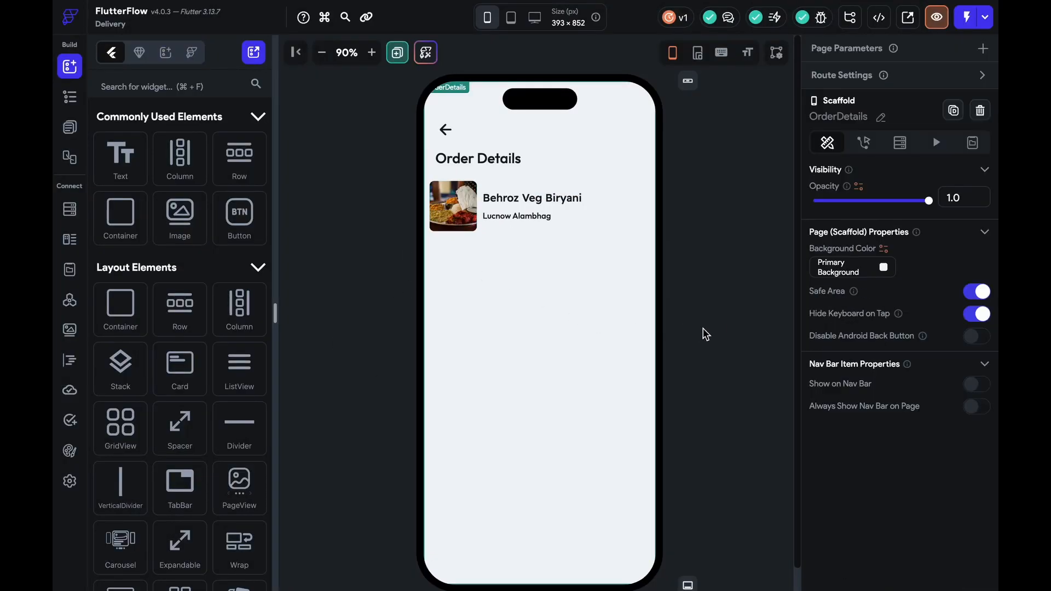
Add a Secondary Text coloured divider below the food card row
{"action": "left_click", "coordinate": [540, 223]}
{"action": "left_click", "coordinate": [239, 430]}
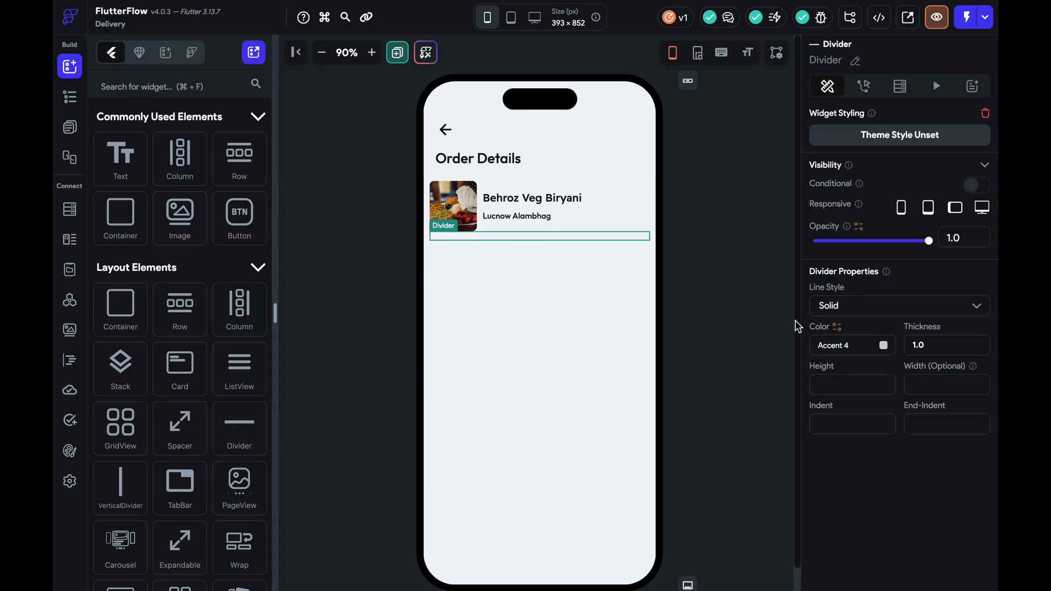
{"action": "left_click", "coordinate": [879, 346]}
{"action": "left_click", "coordinate": [511, 284]}
{"action": "left_click", "coordinate": [714, 331]}
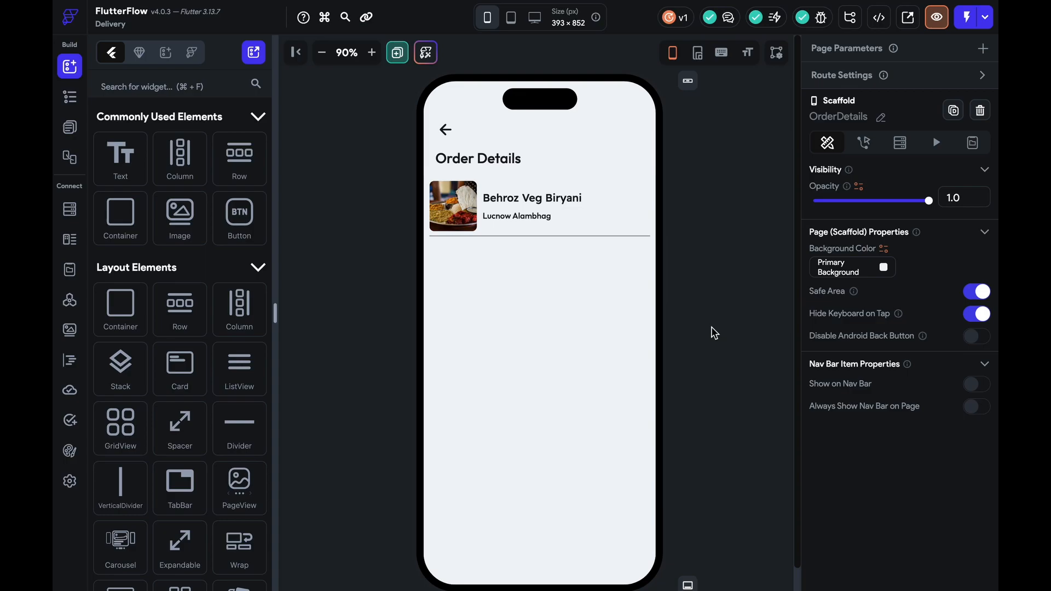
Copy the All Pharmacy heading row from the Pharmacy page
{"action": "left_click", "coordinate": [69, 127]}
{"action": "left_click", "coordinate": [132, 509]}
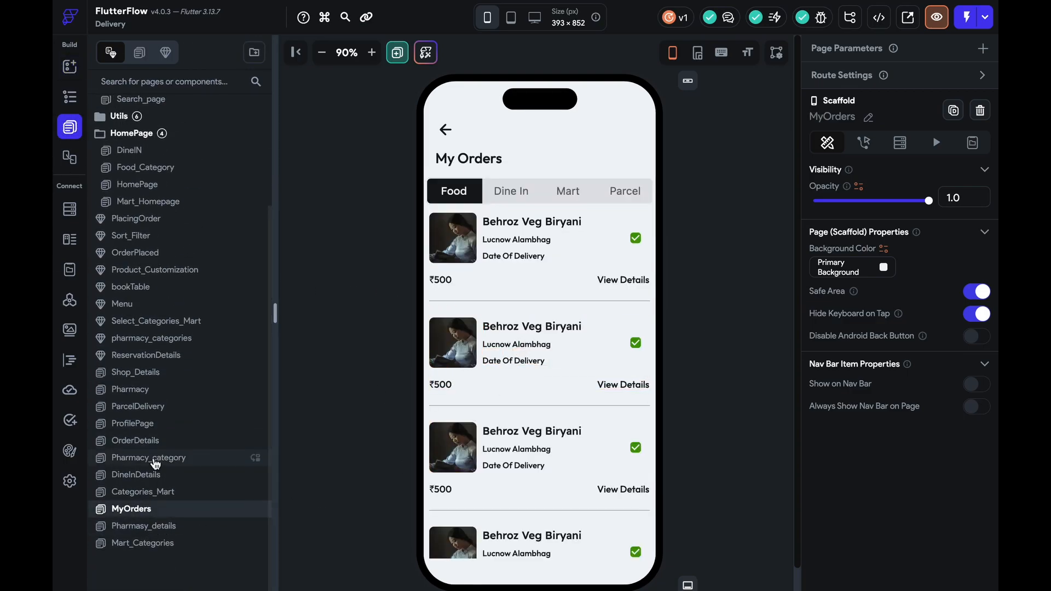
{"action": "left_click", "coordinate": [141, 492]}
{"action": "left_click", "coordinate": [163, 460]}
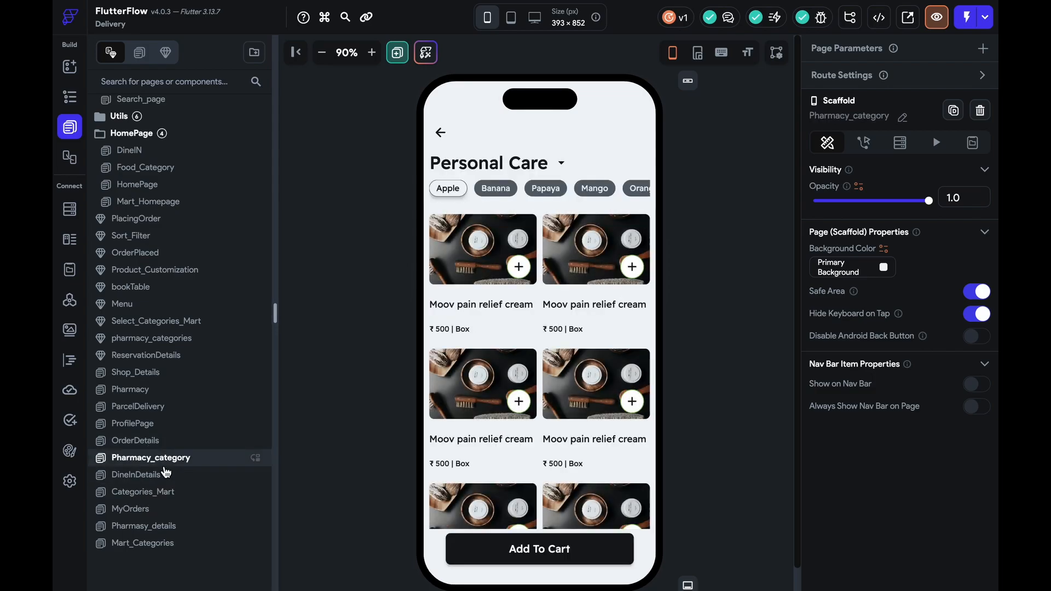
{"action": "left_click", "coordinate": [163, 441]}
{"action": "left_click", "coordinate": [165, 409]}
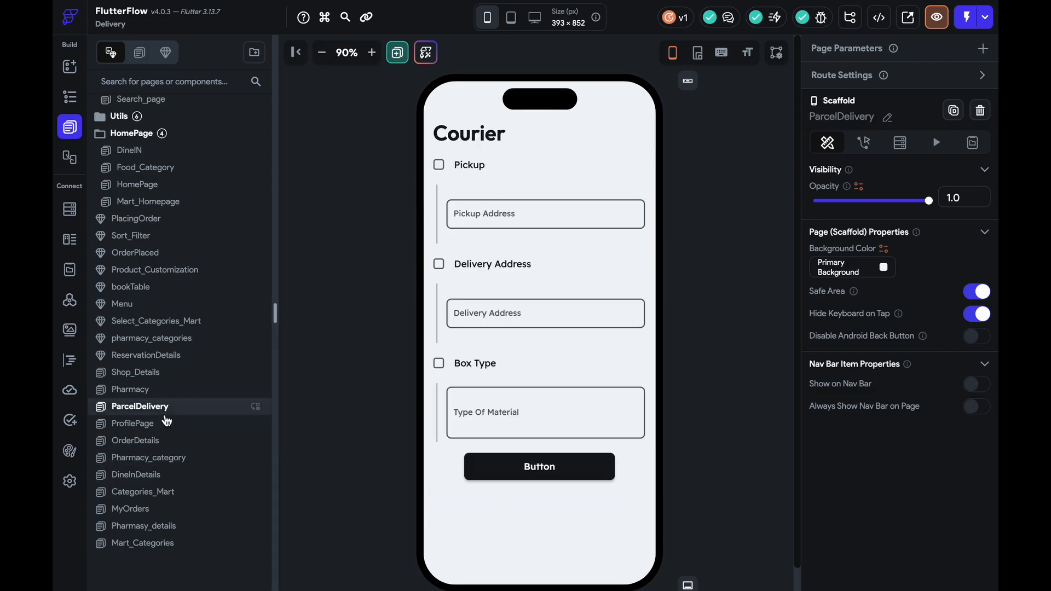
{"action": "left_click", "coordinate": [166, 423]}
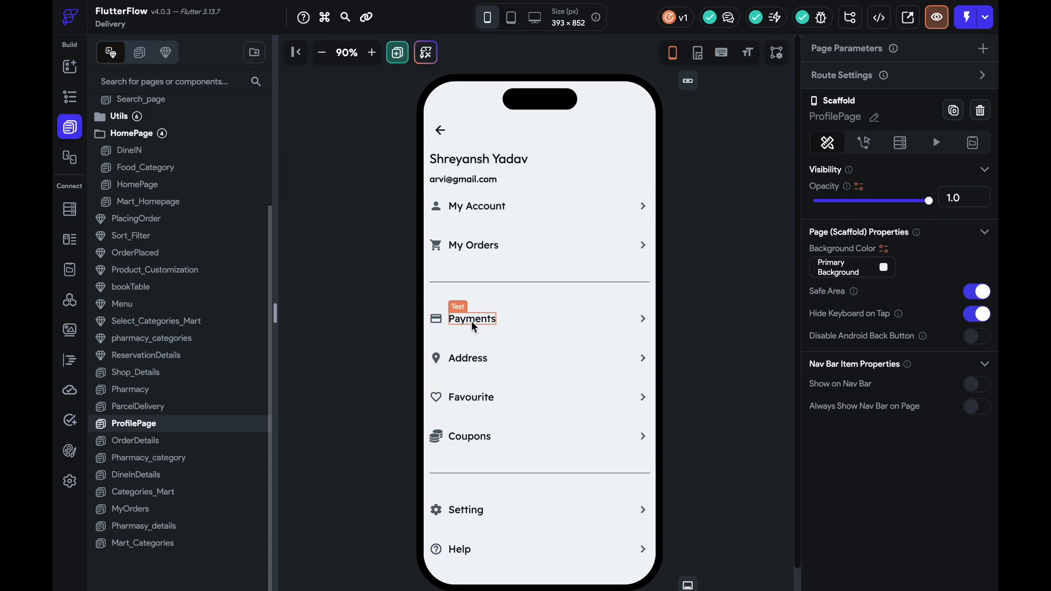
{"action": "left_click", "coordinate": [141, 389]}
{"action": "left_click", "coordinate": [508, 333]}
{"action": "key", "text": "ctrl+c"}
Paste the row into the OrderDetails column and delete its arrow button
{"action": "left_click", "coordinate": [135, 509]}
{"action": "left_click", "coordinate": [137, 475]}
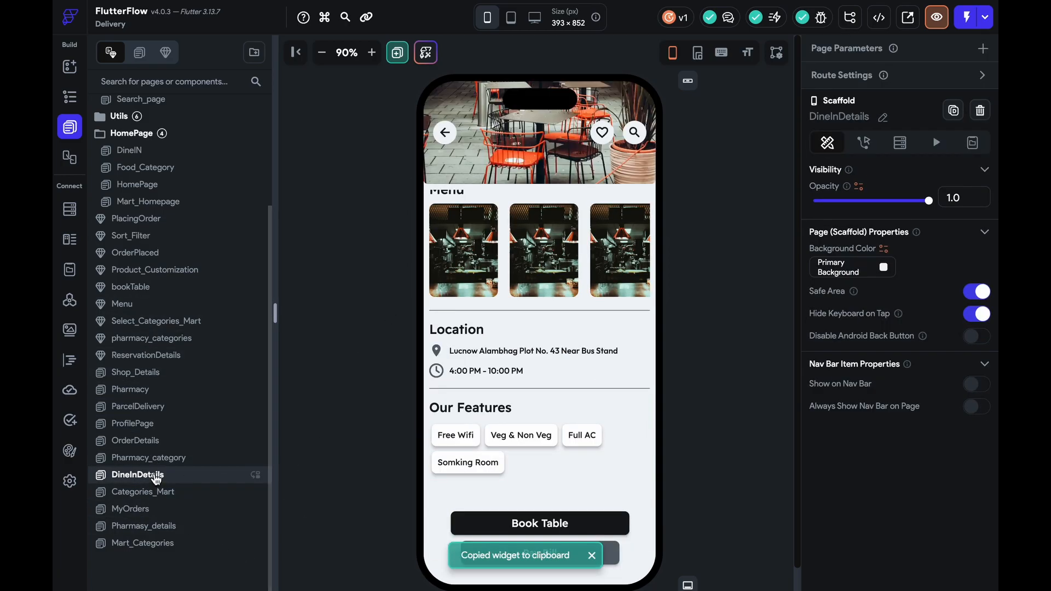
{"action": "left_click", "coordinate": [137, 441]}
{"action": "left_click", "coordinate": [498, 419]}
{"action": "key", "text": "ctrl+v"}
{"action": "left_click", "coordinate": [639, 252]}
{"action": "key", "text": "Delete"}
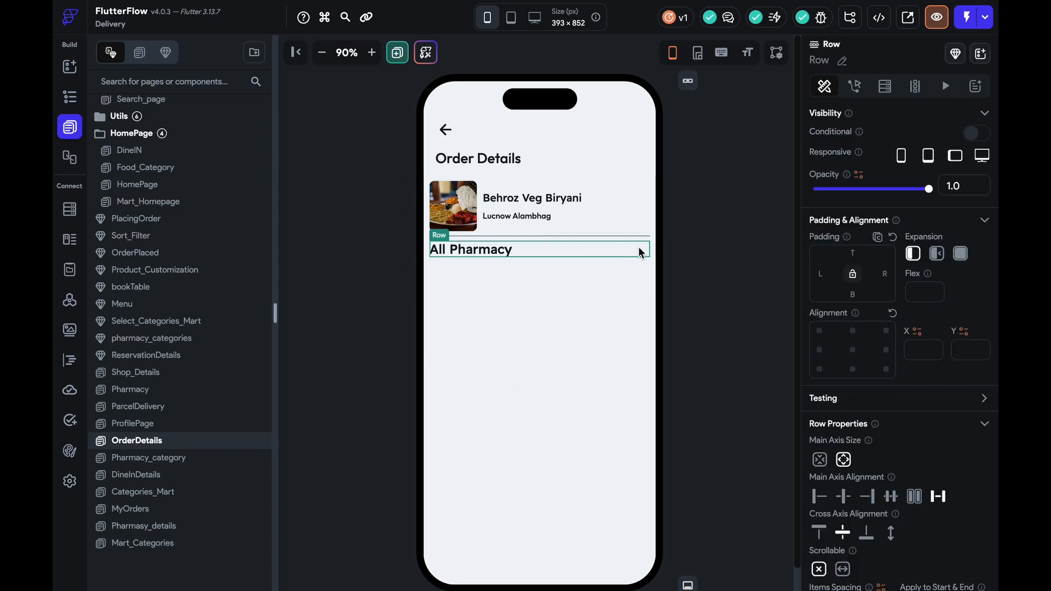
Set the heading's font size to 18 and change its text to 'Order Id'
{"action": "left_click", "coordinate": [509, 249]}
{"action": "scroll", "coordinate": [867, 462], "scroll_direction": "down", "scroll_amount": 4}
{"action": "left_click", "coordinate": [857, 430]}
{"action": "key", "text": "Down"}
{"action": "key", "text": "Down"}
{"action": "key", "text": "Down"}
{"action": "key", "text": "Down"}
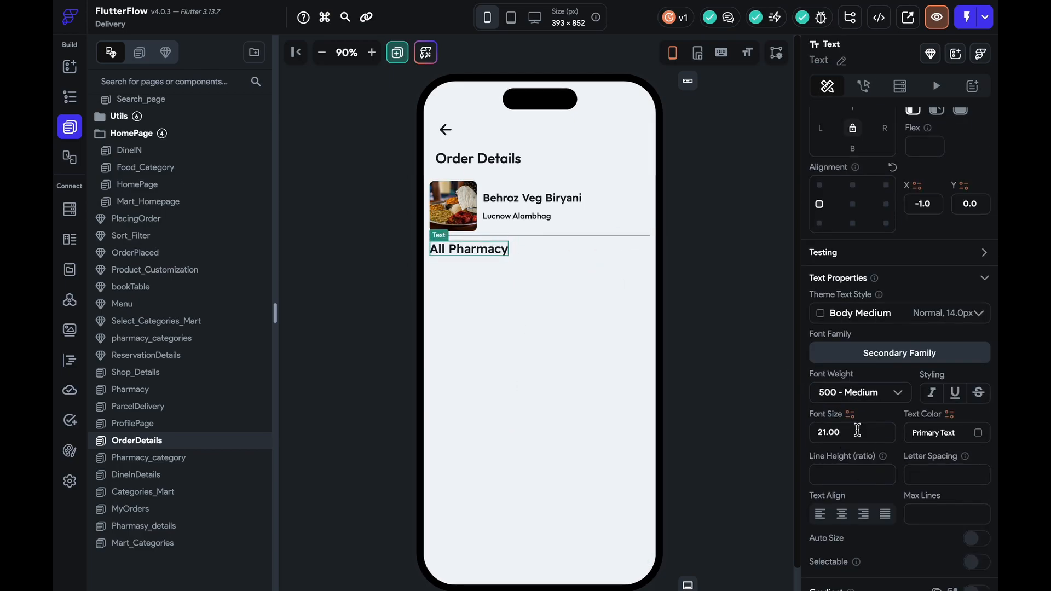
{"action": "key", "text": "Up"}
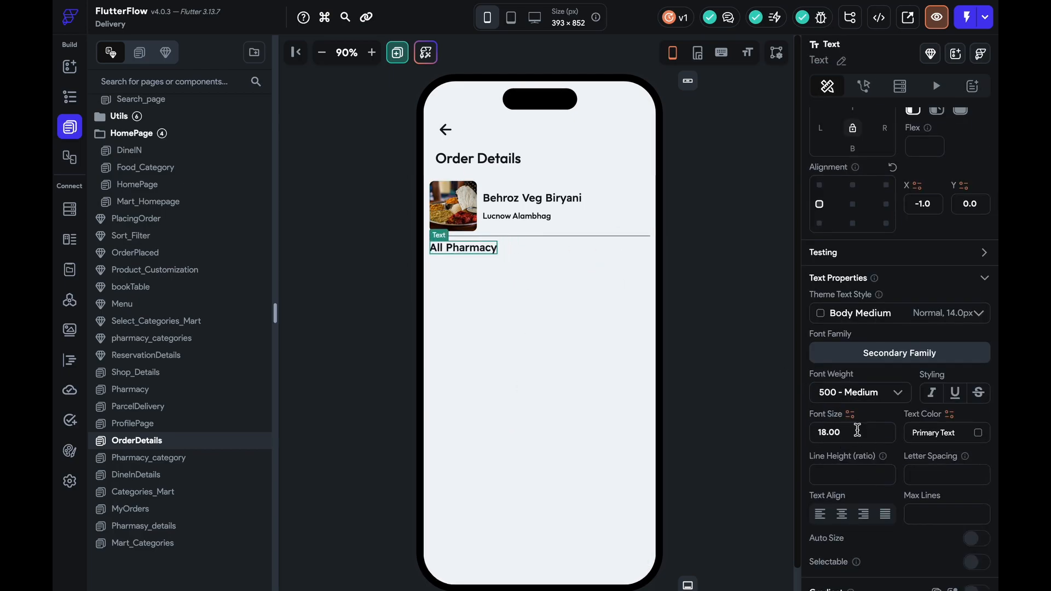
{"action": "scroll", "coordinate": [880, 345], "scroll_direction": "up", "scroll_amount": 5}
{"action": "left_click_drag", "start_coordinate": [876, 183], "coordinate": [722, 179]}
{"action": "type", "text": "Orde"}
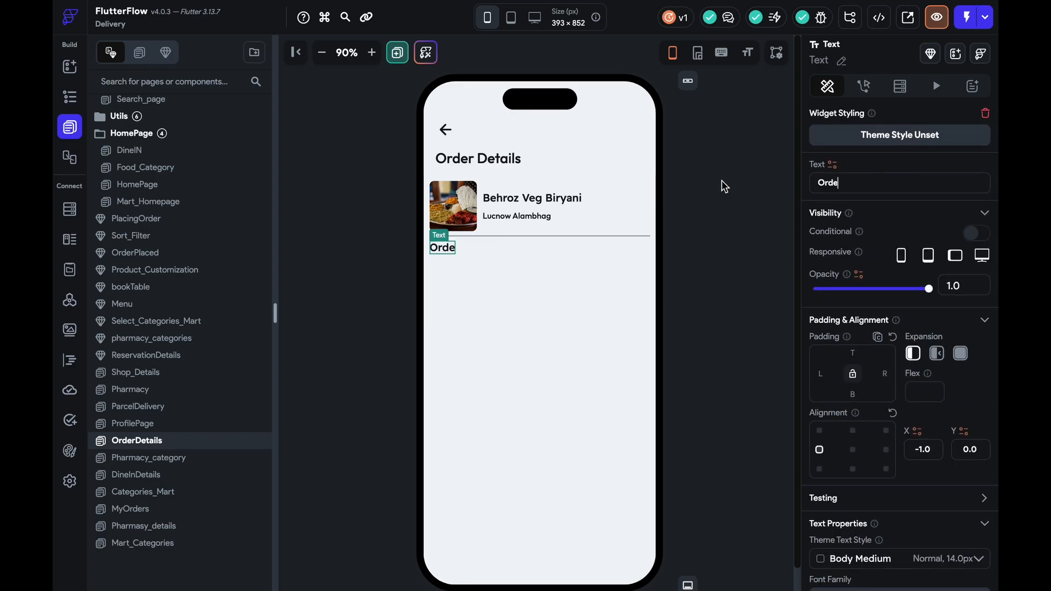
{"action": "type", "text": "r Id"}
Duplicate the Order Id row and clear the text in the copy
{"action": "left_click", "coordinate": [514, 251]}
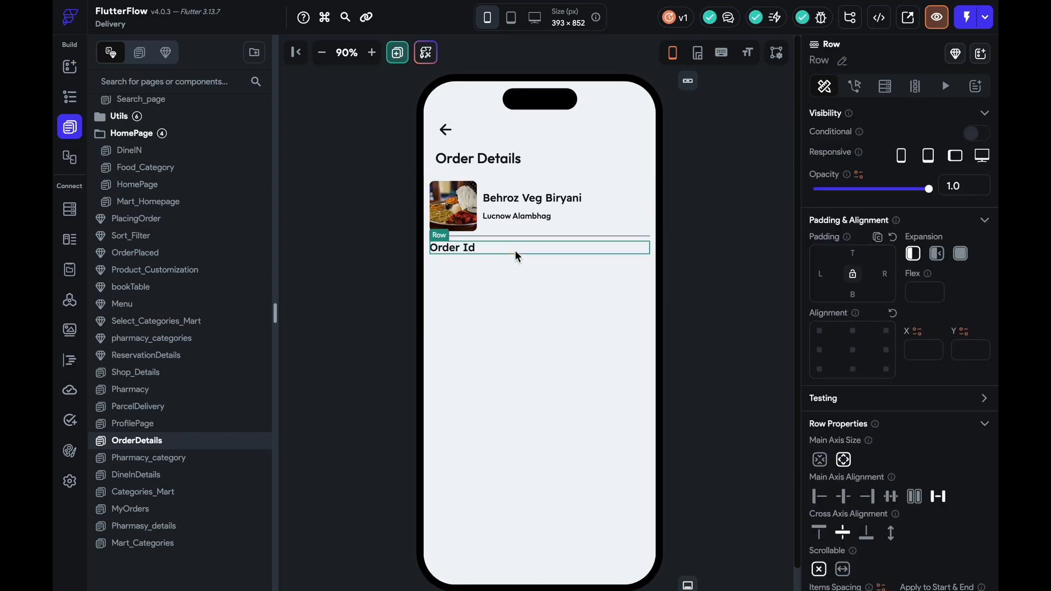
{"action": "left_click", "coordinate": [507, 214]}
{"action": "key", "text": "super+c"}
{"action": "left_click", "coordinate": [499, 251]}
{"action": "key", "text": "super+d"}
{"action": "left_click", "coordinate": [455, 262]}
{"action": "key", "text": "BackSpace"}
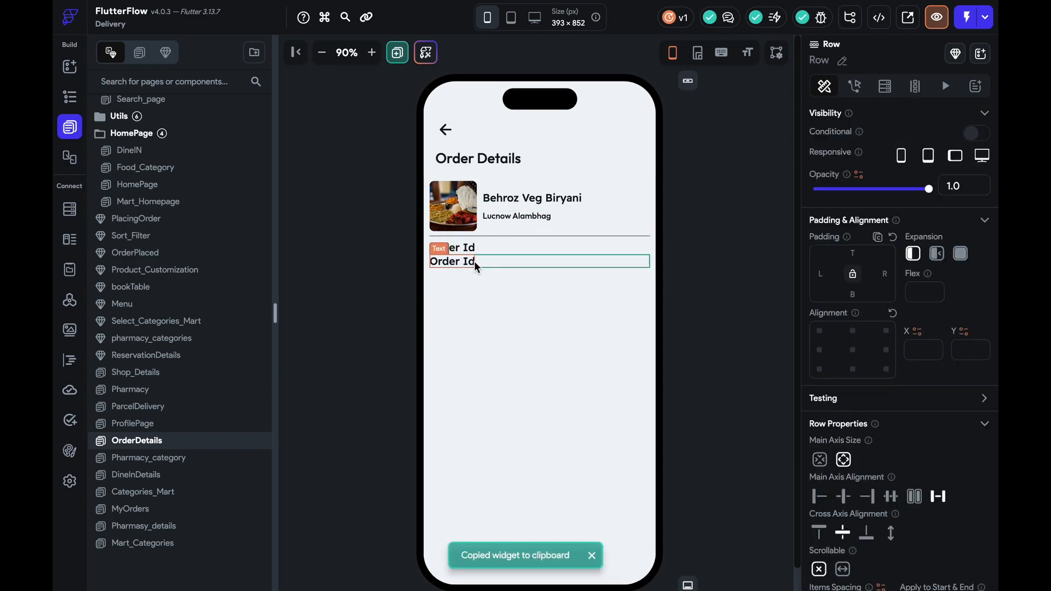
Paste the location text into the empty row, change it to the order number, and set font weight 300
{"action": "left_click", "coordinate": [531, 218]}
{"action": "key", "text": "super+c"}
{"action": "left_click", "coordinate": [489, 261]}
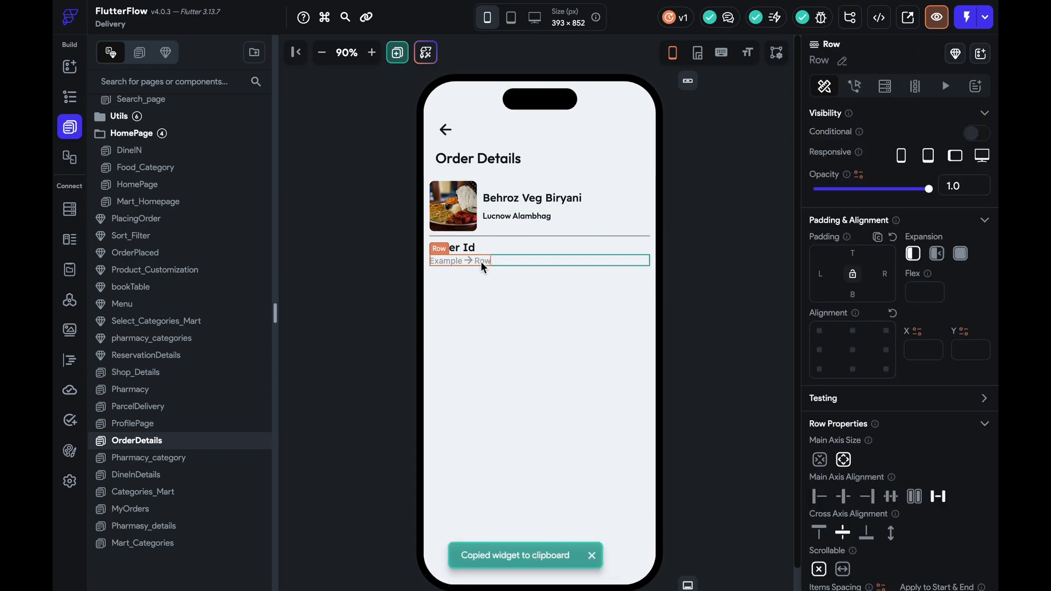
{"action": "key", "text": "super+v"}
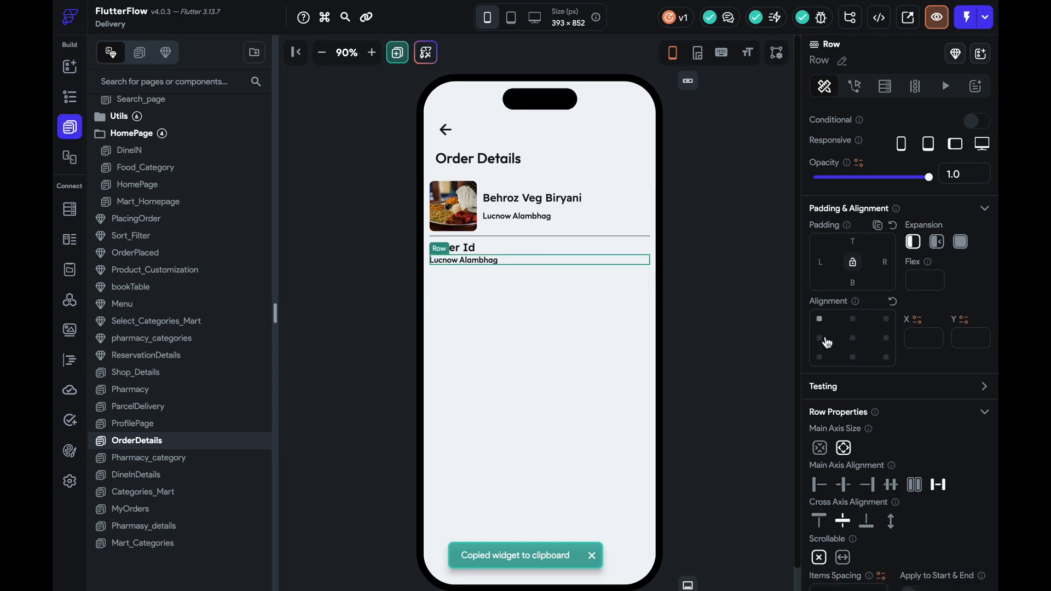
{"action": "left_click", "coordinate": [464, 260]}
{"action": "left_click_drag", "start_coordinate": [894, 183], "coordinate": [793, 169]}
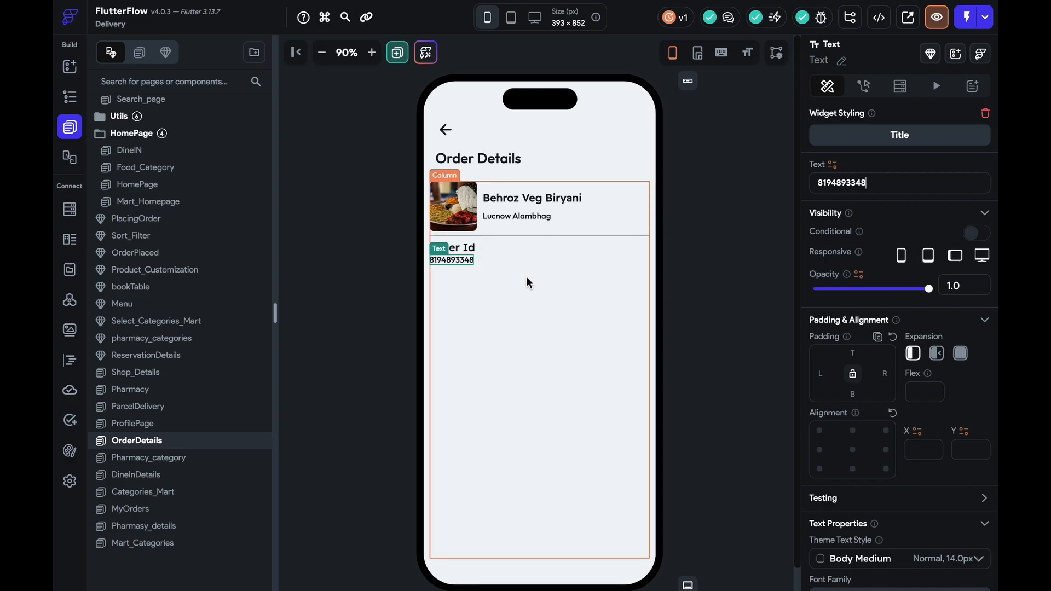
{"action": "scroll", "coordinate": [895, 433], "scroll_direction": "down", "scroll_amount": 5}
{"action": "left_click", "coordinate": [876, 371]}
{"action": "left_click", "coordinate": [867, 308]}
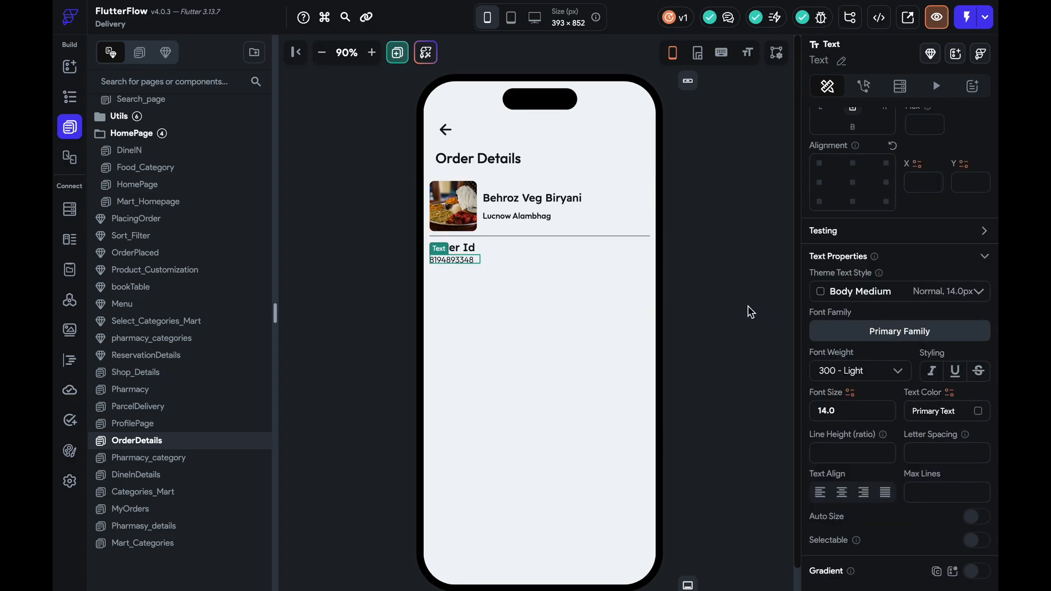
{"action": "left_click", "coordinate": [715, 294]}
Duplicate the Order Id heading and number rows below, retitling the new heading 'Date & Time'
{"action": "left_click", "coordinate": [519, 252]}
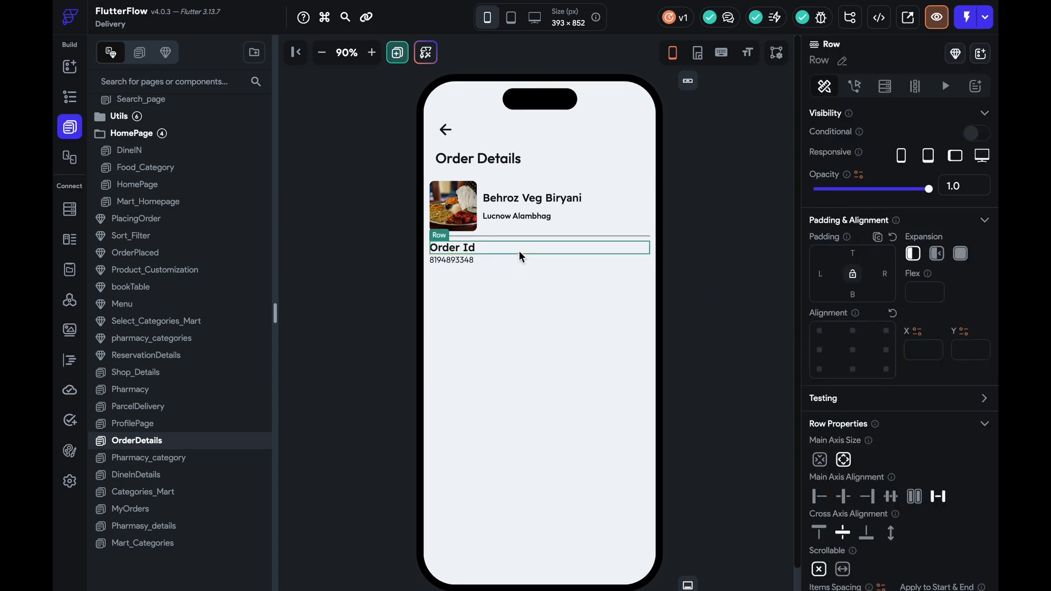
{"action": "key", "text": "ctrl+d"}
{"action": "left_click", "coordinate": [545, 267]}
{"action": "left_click_drag", "start_coordinate": [545, 264], "coordinate": [528, 307]}
{"action": "left_click", "coordinate": [516, 260]}
{"action": "key", "text": "ctrl+d"}
{"action": "left_click_drag", "start_coordinate": [516, 270], "coordinate": [518, 318]}
{"action": "left_click", "coordinate": [467, 274]}
{"action": "type", "text": "Date &"}
{"action": "type", "text": " Time"}
Set the date value to 25 December and add a 'Delivery Address' heading below it
{"action": "left_click", "coordinate": [465, 284]}
{"action": "triple_click", "coordinate": [893, 182]}
{"action": "type", "text": "25 December"}
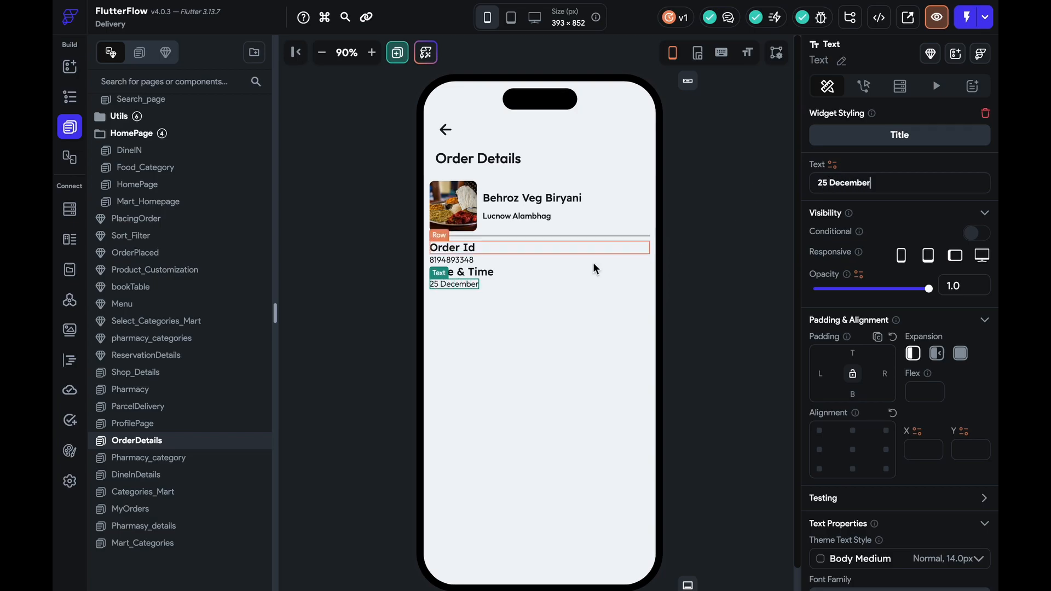
{"action": "left_click", "coordinate": [513, 270]}
{"action": "key", "text": "super+d"}
{"action": "left_click_drag", "start_coordinate": [514, 284], "coordinate": [523, 315]}
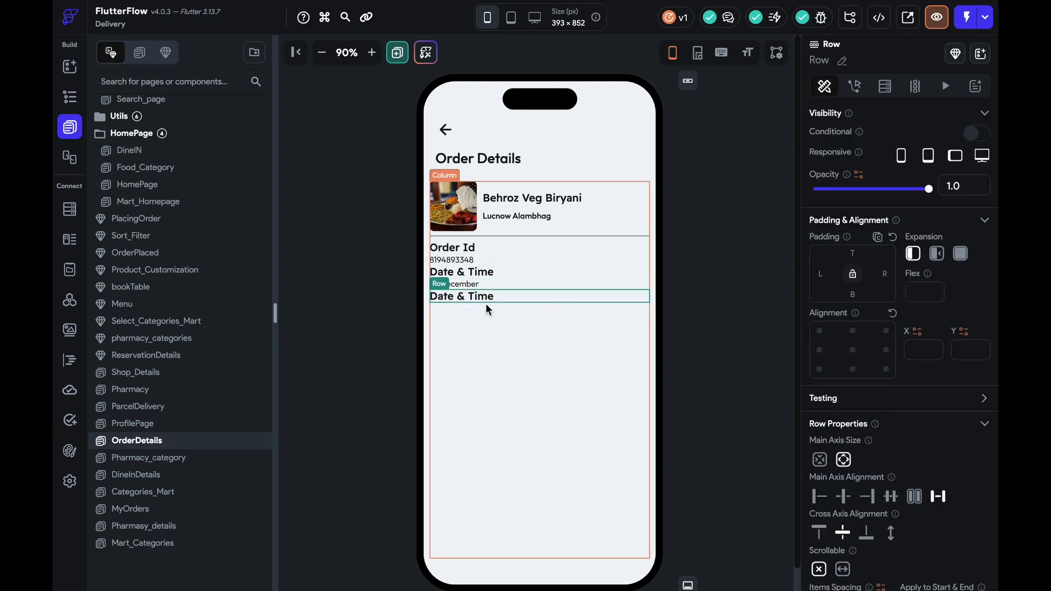
{"action": "left_click", "coordinate": [485, 298]}
{"action": "type", "text": "Delivery Address"}
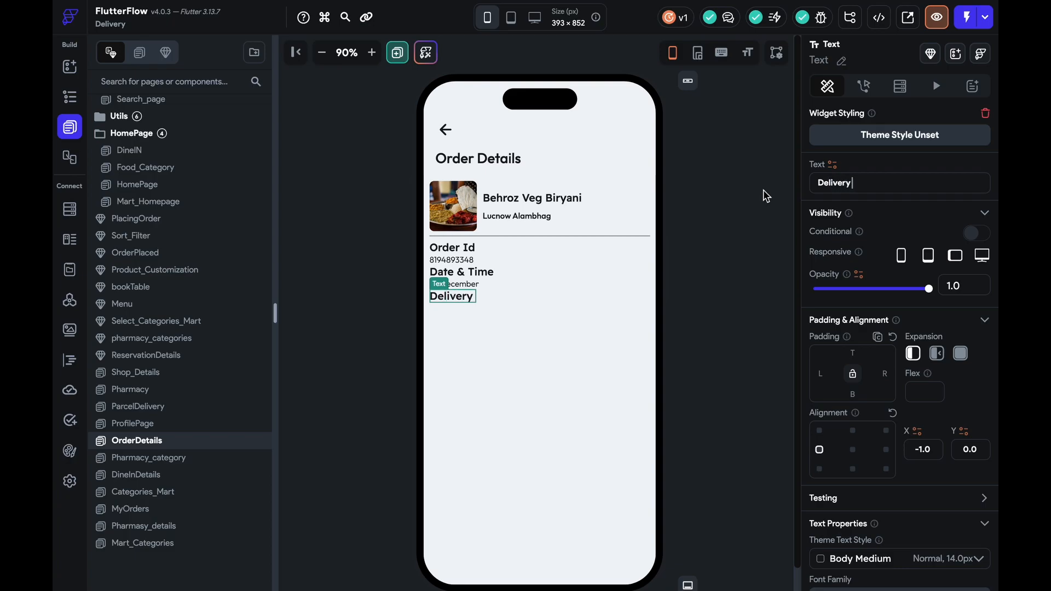
Add the restaurant's location, Lucnow Alambhag, as the Delivery Address value
{"action": "left_click", "coordinate": [466, 283]}
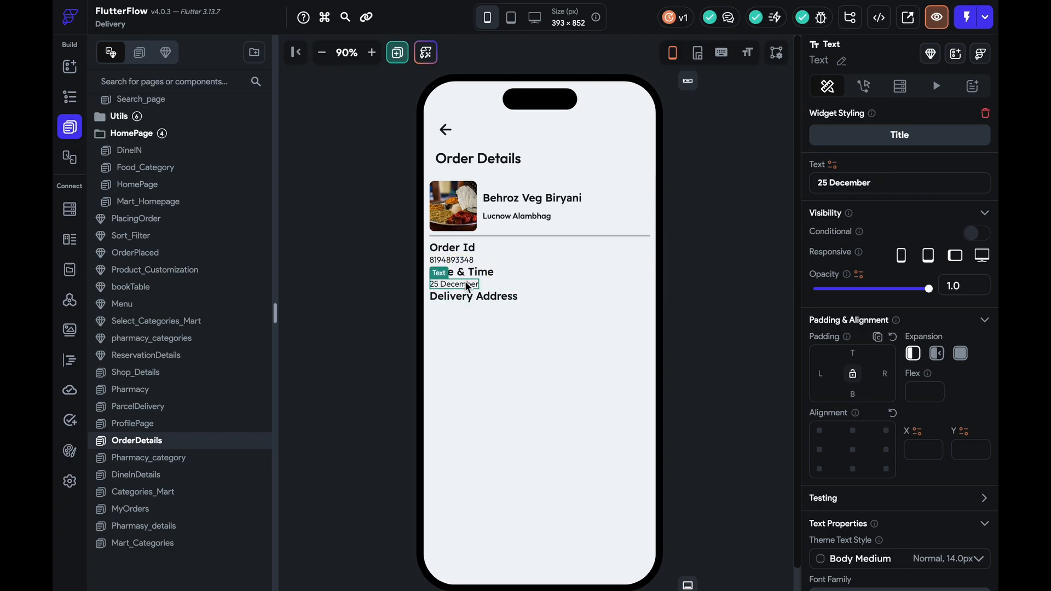
{"action": "left_click", "coordinate": [507, 285]}
{"action": "key", "text": "super+d"}
{"action": "left_click_drag", "start_coordinate": [507, 301], "coordinate": [478, 303]}
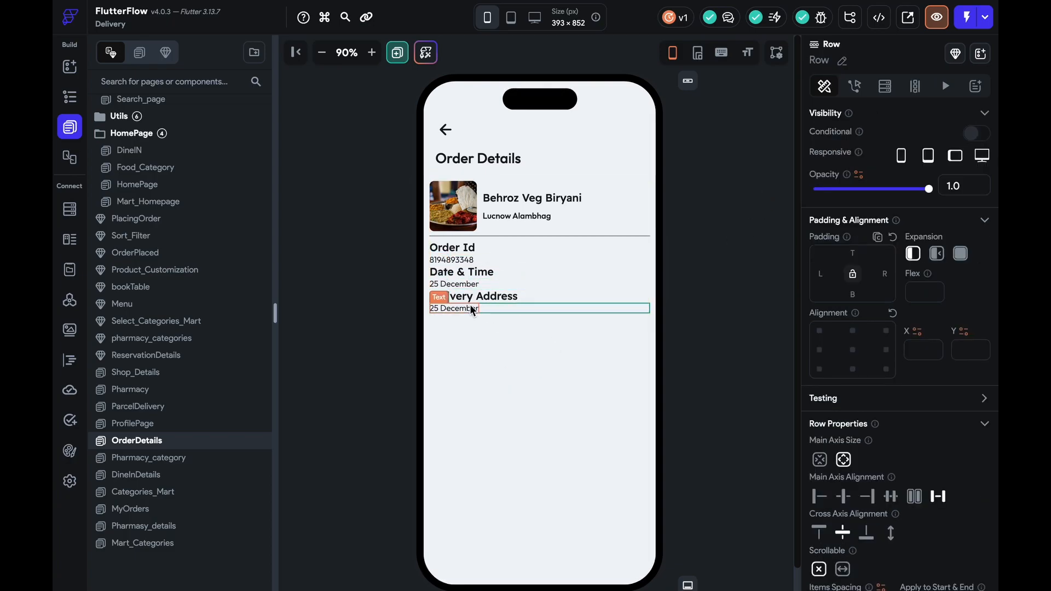
{"action": "left_click", "coordinate": [466, 308]}
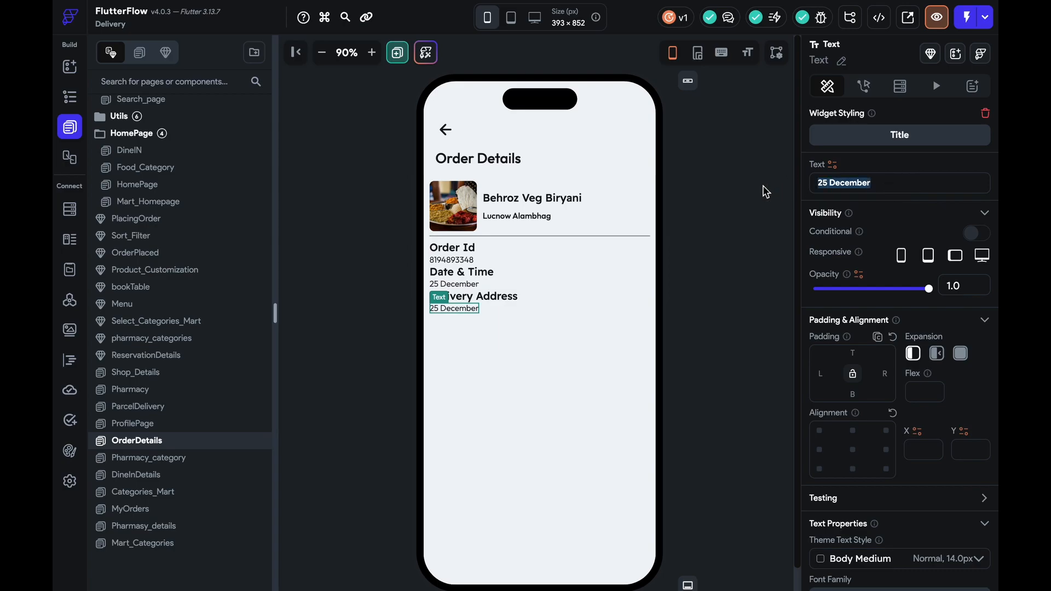
{"action": "left_click", "coordinate": [540, 216]}
{"action": "left_click_drag", "start_coordinate": [902, 185], "coordinate": [753, 180]}
{"action": "key", "text": "super+c"}
{"action": "left_click", "coordinate": [466, 309]}
{"action": "left_click_drag", "start_coordinate": [917, 182], "coordinate": [591, 182]}
{"action": "key", "text": "super+v"}
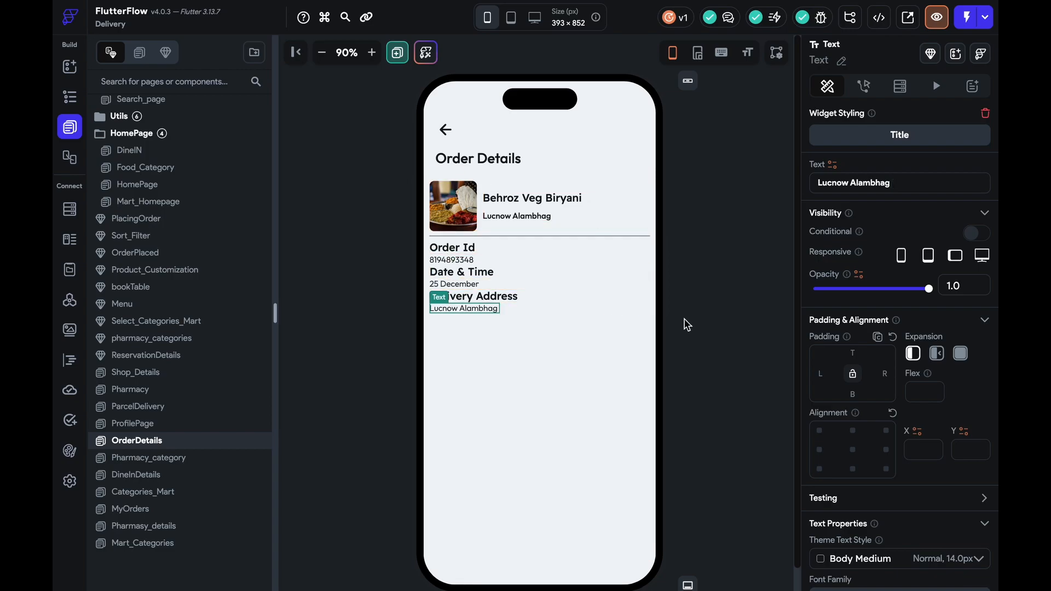
{"action": "left_click", "coordinate": [686, 325]}
Add a 'Payment Method' heading below the address value
{"action": "left_click", "coordinate": [535, 296]}
{"action": "key", "text": "super+d"}
{"action": "left_click_drag", "start_coordinate": [534, 309], "coordinate": [531, 391]}
{"action": "left_click", "coordinate": [492, 323]}
{"action": "triple_click", "coordinate": [901, 175]}
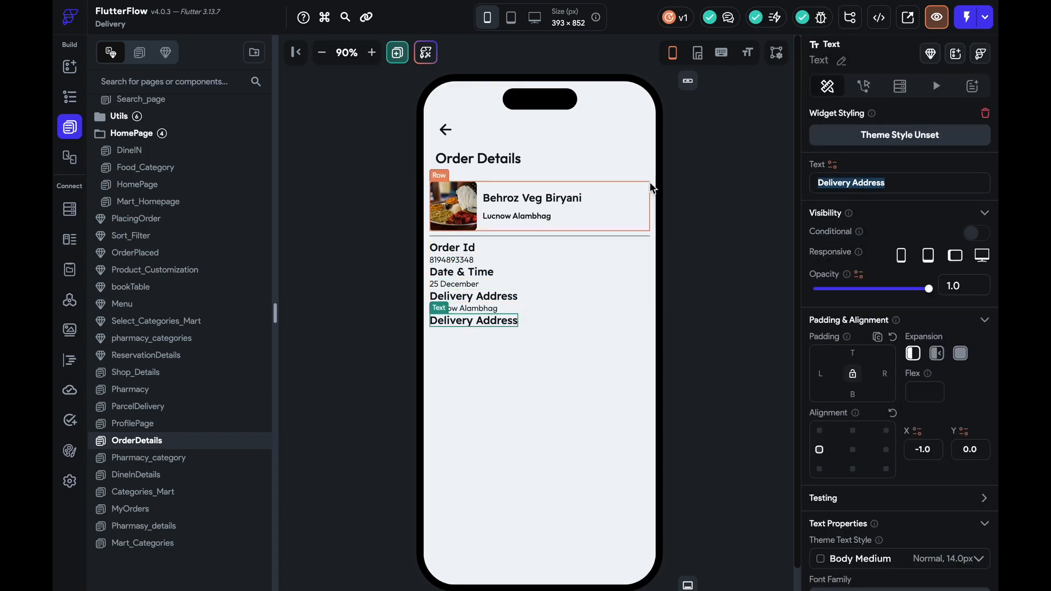
{"action": "type", "text": "Payment Method"}
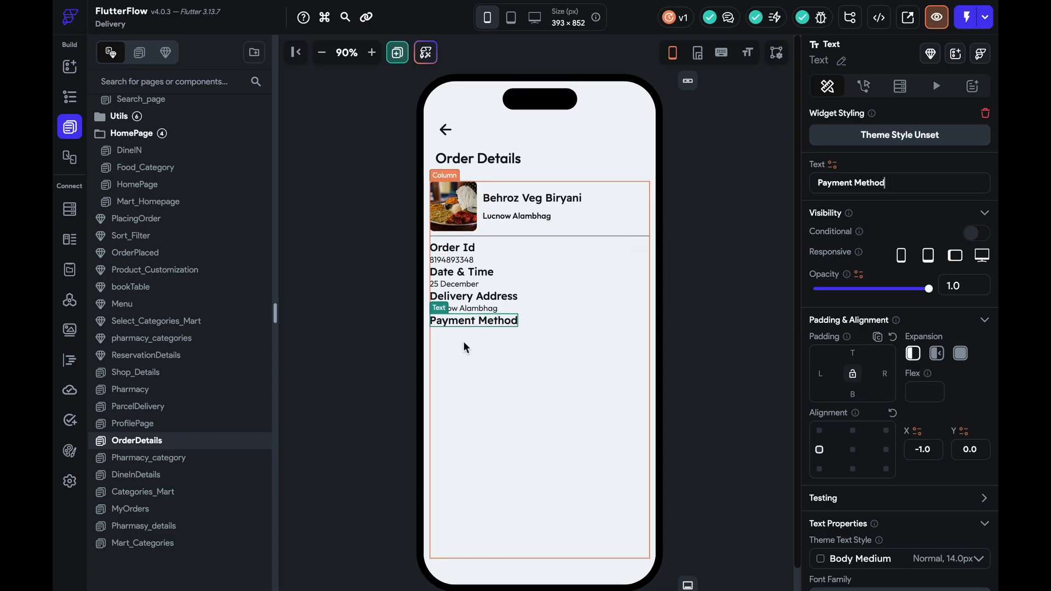
Add a masked Master card number as the Payment Method value
{"action": "left_click", "coordinate": [482, 308]}
{"action": "left_click", "coordinate": [520, 310]}
{"action": "key", "text": "super+d"}
{"action": "left_click_drag", "start_coordinate": [520, 310], "coordinate": [481, 333]}
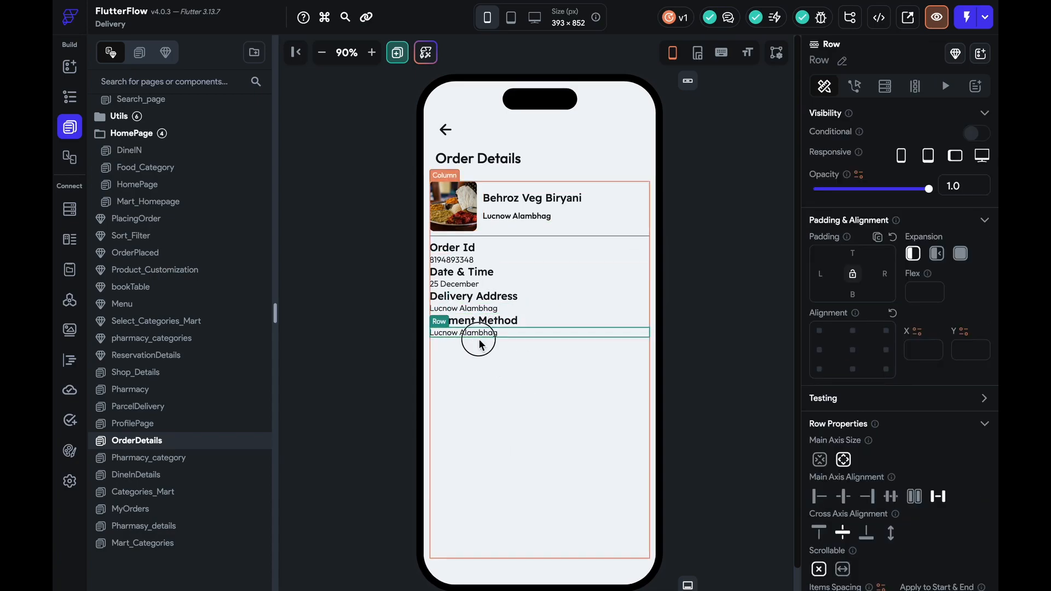
{"action": "left_click", "coordinate": [493, 383]}
{"action": "left_click", "coordinate": [469, 334]}
{"action": "triple_click", "coordinate": [908, 183]}
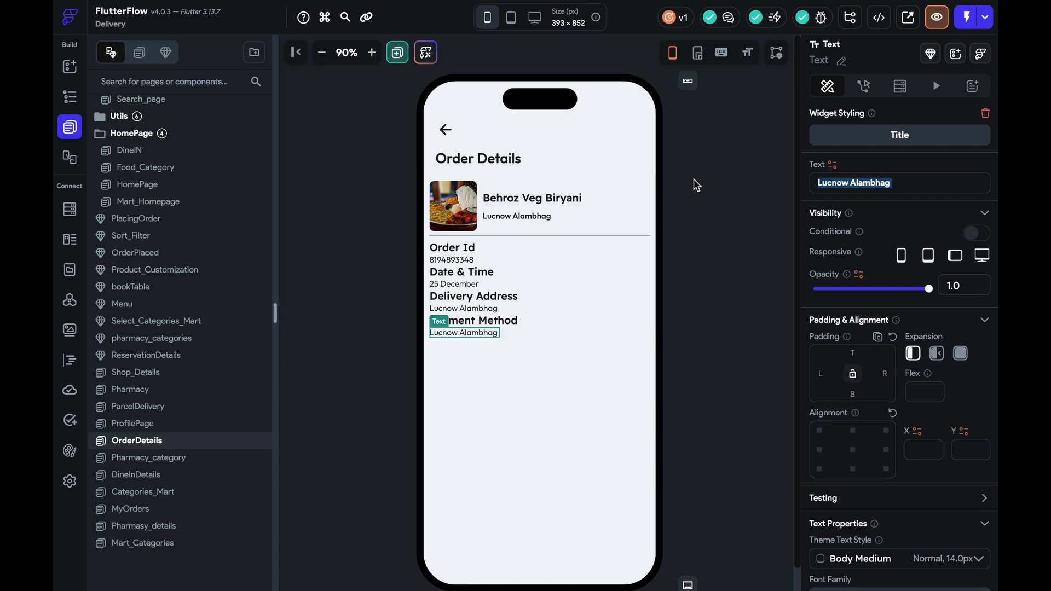
{"action": "type", "text": "Master .......424"}
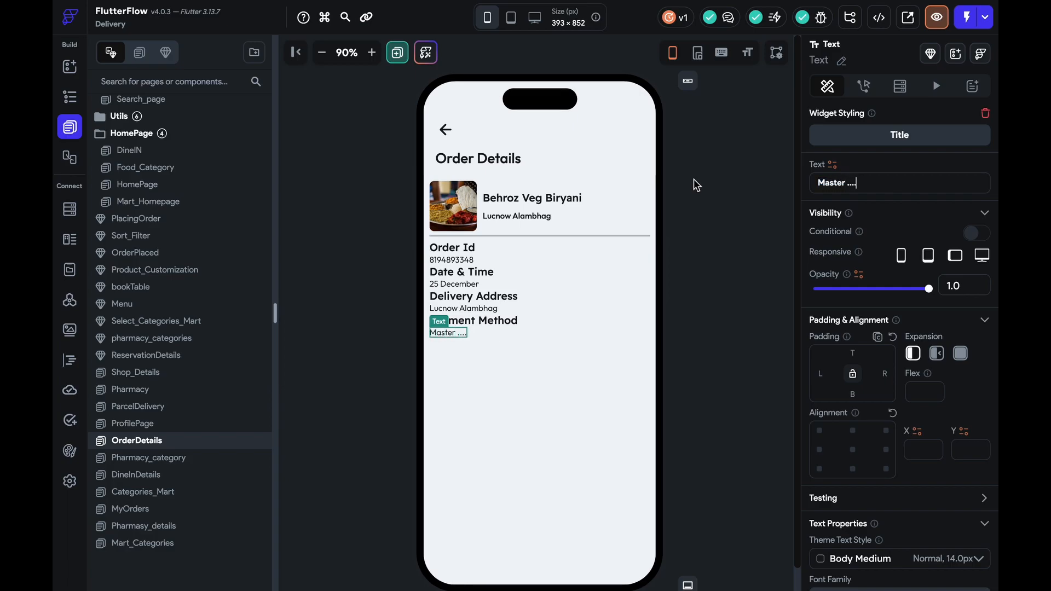
{"action": "left_click", "coordinate": [697, 256]}
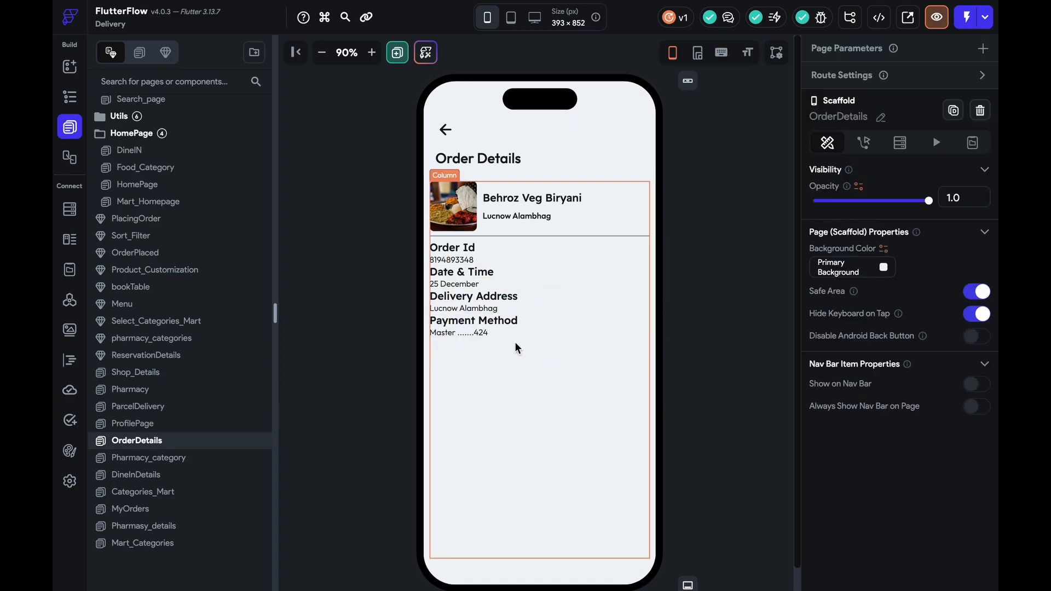
Move the divider from under the restaurant card to below Payment Method
{"action": "left_click", "coordinate": [556, 364]}
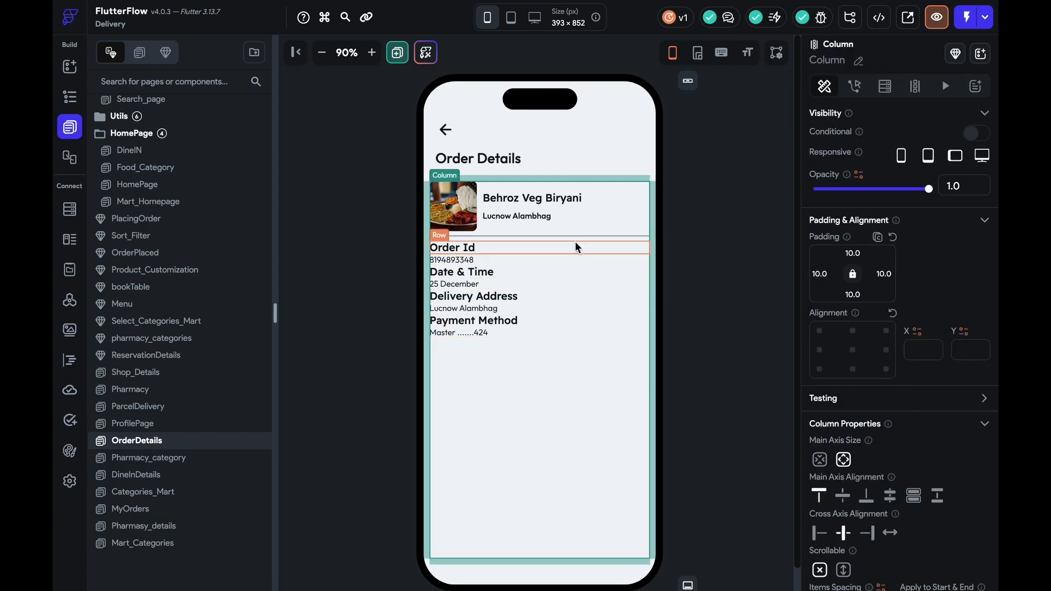
{"action": "left_click", "coordinate": [576, 237]}
{"action": "left_click_drag", "start_coordinate": [576, 237], "coordinate": [568, 447]}
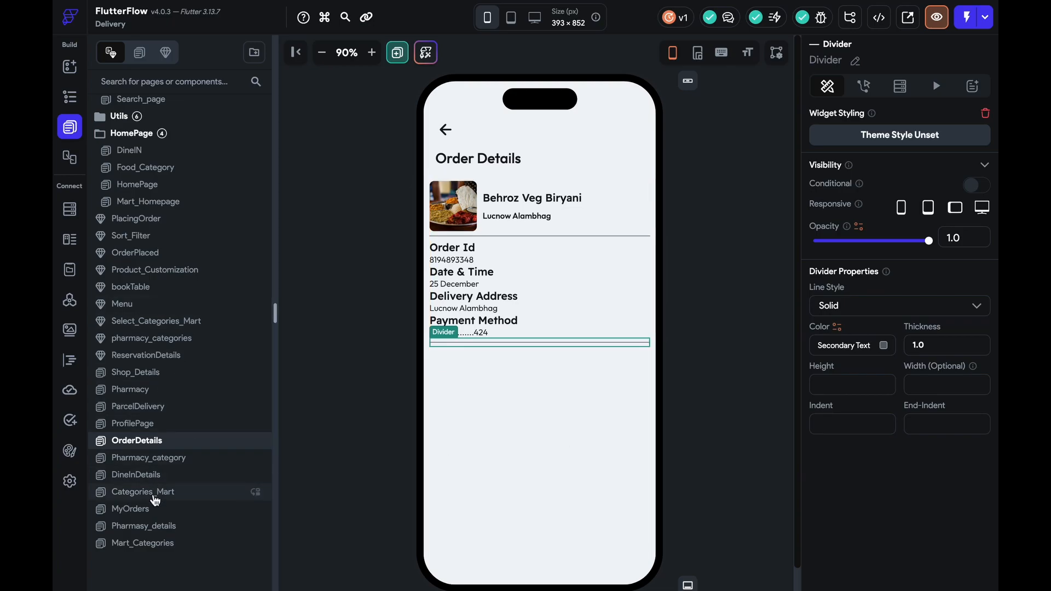
Copy a Burger King food item row from the Cart page and paste it into Order Details
{"action": "scroll", "coordinate": [153, 295], "scroll_direction": "up", "scroll_amount": 5}
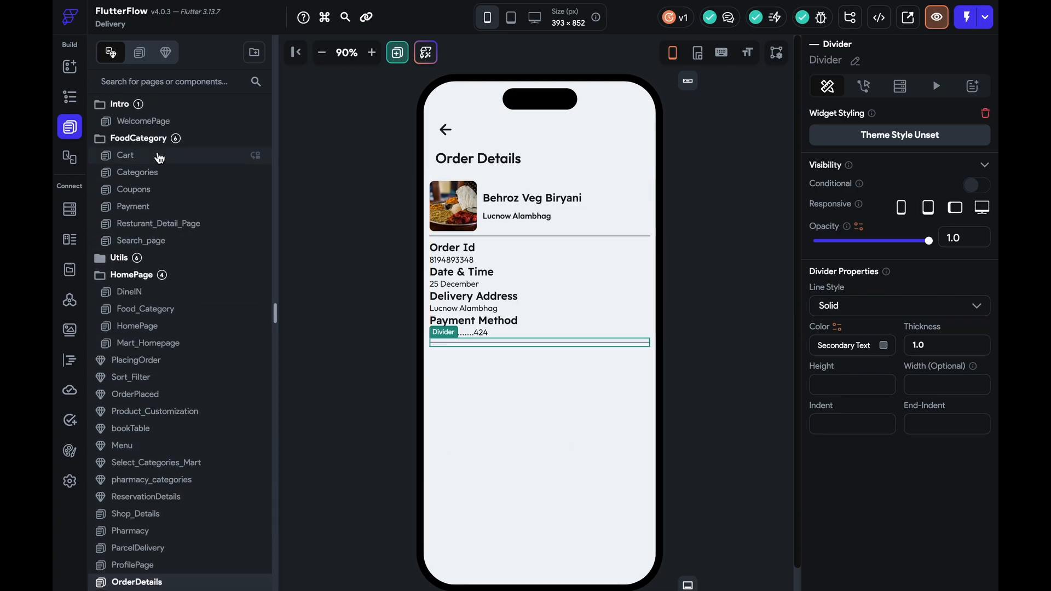
{"action": "left_click", "coordinate": [131, 155]}
{"action": "left_click", "coordinate": [549, 293]}
{"action": "key", "text": "ctrl+c"}
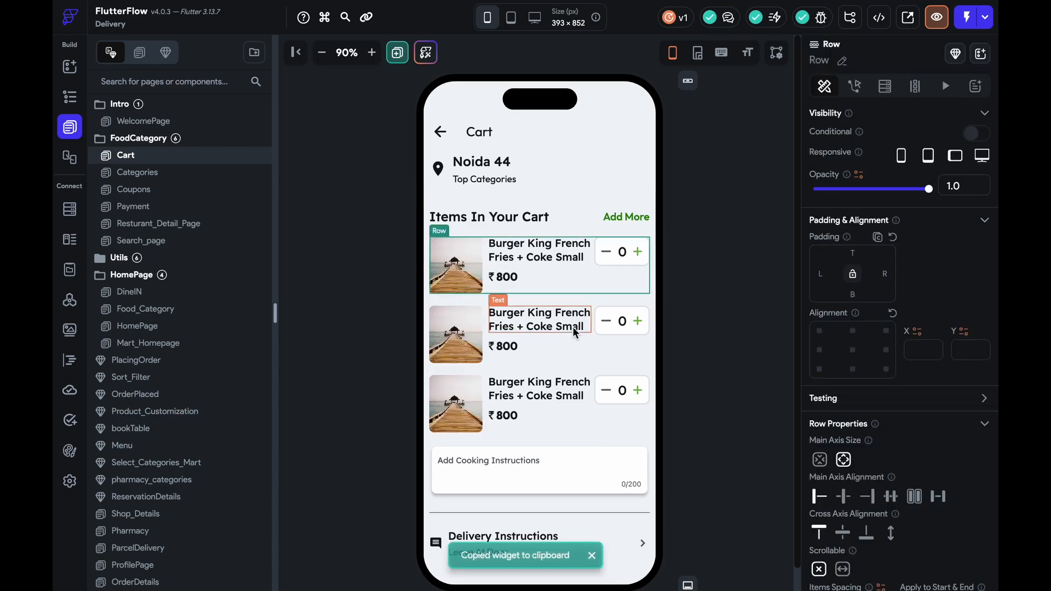
{"action": "scroll", "coordinate": [196, 418], "scroll_direction": "down", "scroll_amount": 4}
{"action": "scroll", "coordinate": [196, 418], "scroll_direction": "up", "scroll_amount": 1}
{"action": "left_click", "coordinate": [159, 440]}
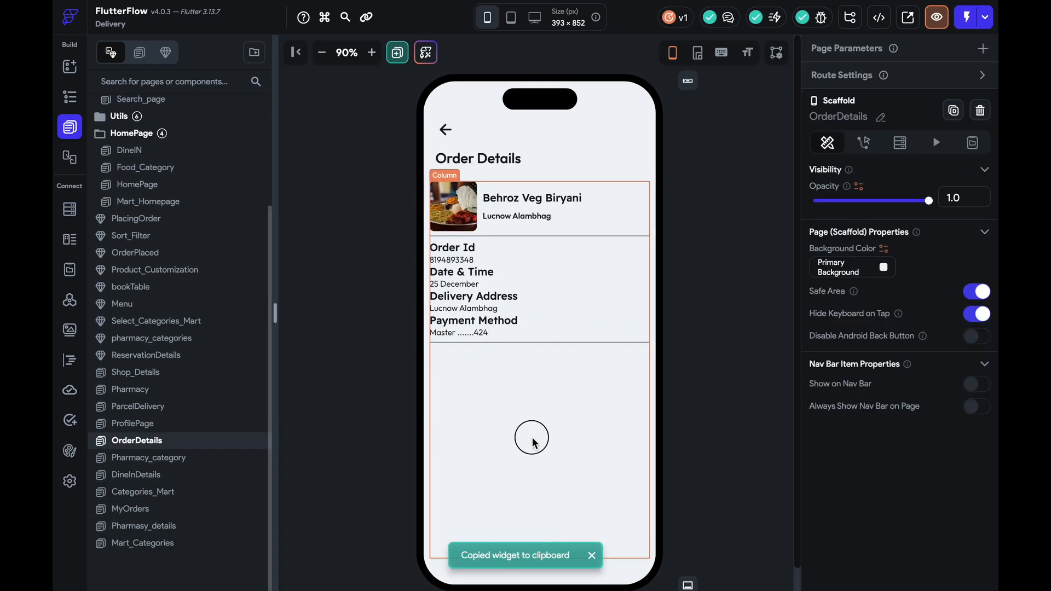
{"action": "left_click", "coordinate": [533, 437]}
{"action": "key", "text": "ctrl+v"}
Delete the quantity counters and leftover empty column from the pasted item rows
{"action": "left_click", "coordinate": [632, 421]}
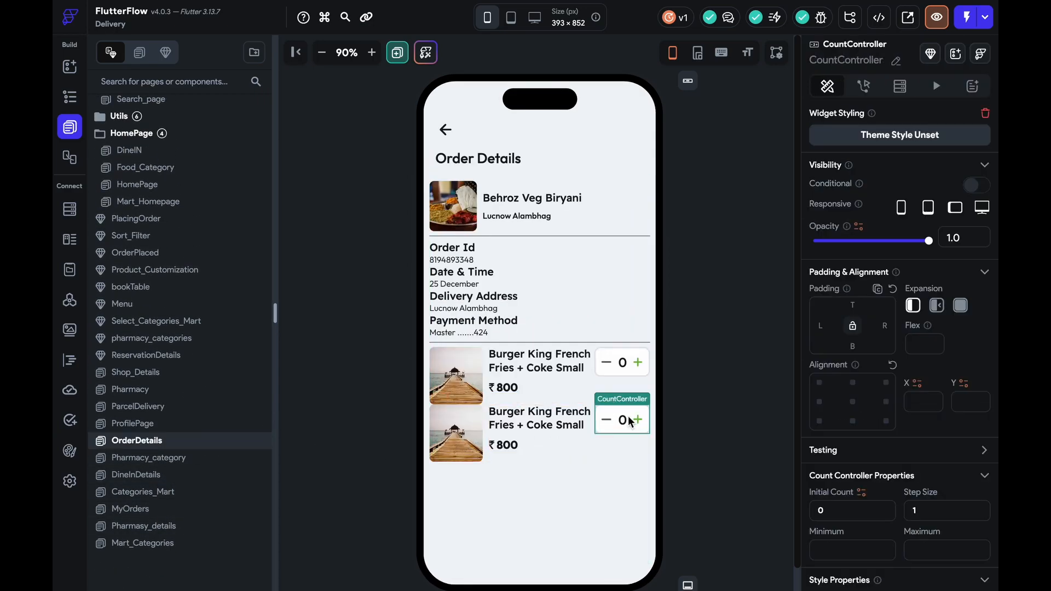
{"action": "key", "text": "Delete"}
{"action": "key", "text": "Delete"}
{"action": "left_click", "coordinate": [613, 365]}
{"action": "key", "text": "Delete"}
{"action": "left_click", "coordinate": [613, 364]}
{"action": "left_click", "coordinate": [628, 367]}
{"action": "key", "text": "Delete"}
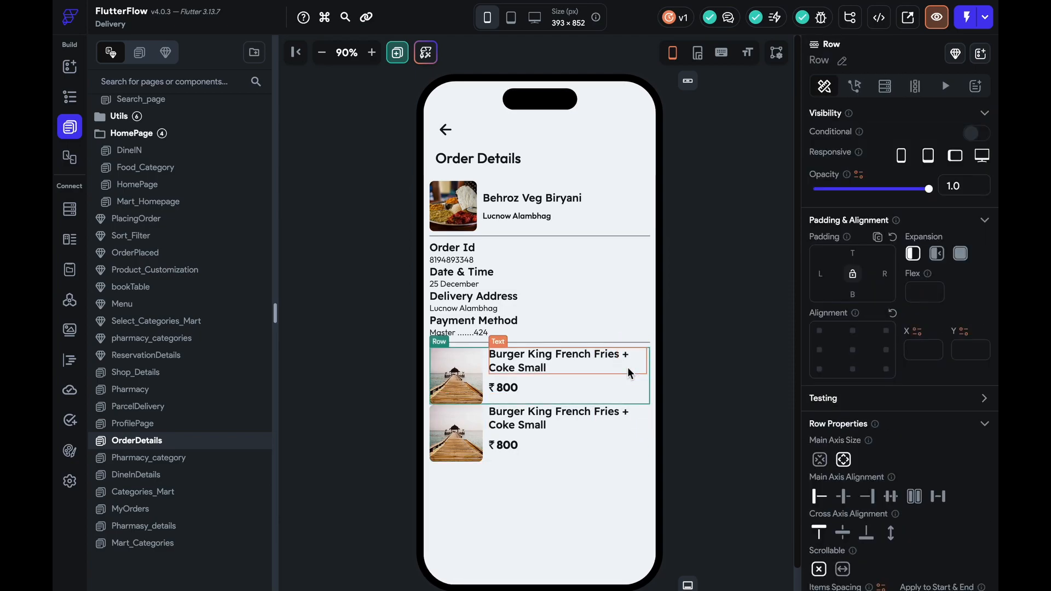
{"action": "left_click", "coordinate": [581, 504]}
Add a Wrap below the order items and move the second food item into it
{"action": "left_click", "coordinate": [69, 66]}
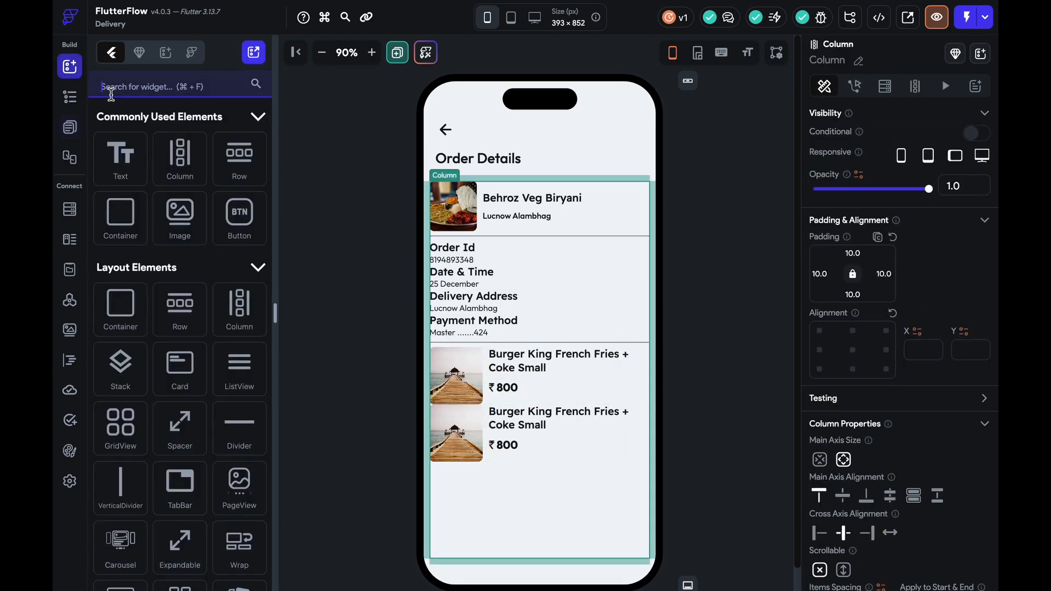
{"action": "left_click", "coordinate": [398, 52]}
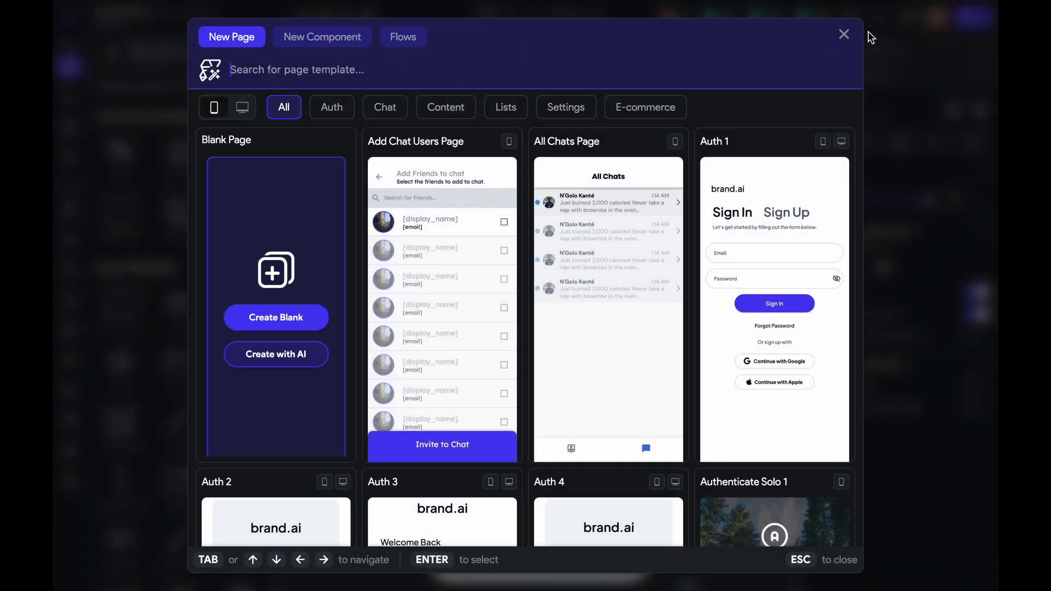
{"action": "left_click", "coordinate": [843, 35]}
{"action": "left_click", "coordinate": [160, 85]}
{"action": "type", "text": "wrap"}
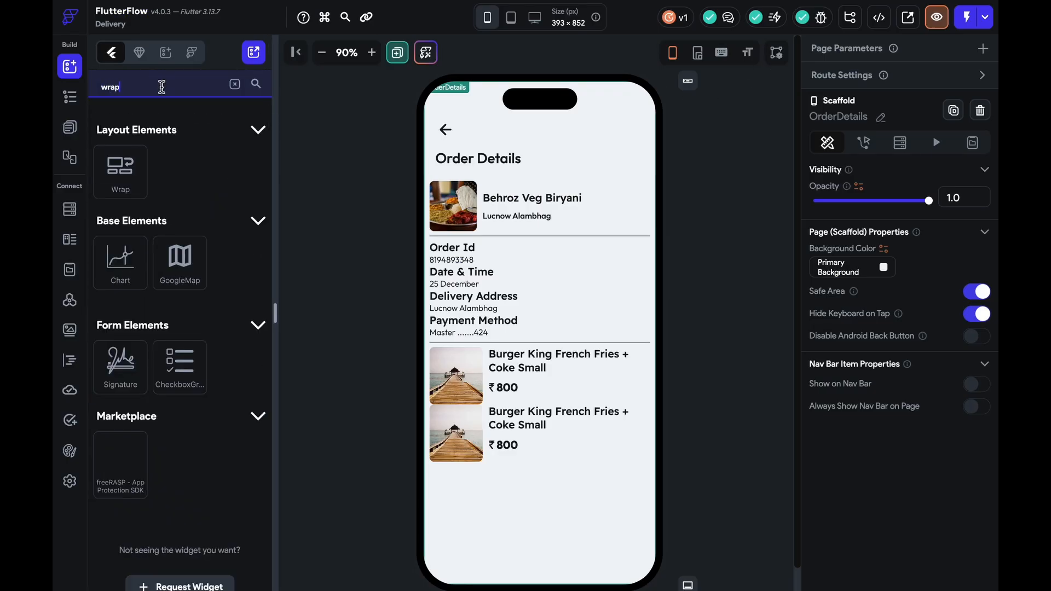
{"action": "left_click_drag", "start_coordinate": [120, 169], "coordinate": [543, 458]}
{"action": "left_click_drag", "start_coordinate": [629, 458], "coordinate": [526, 506]}
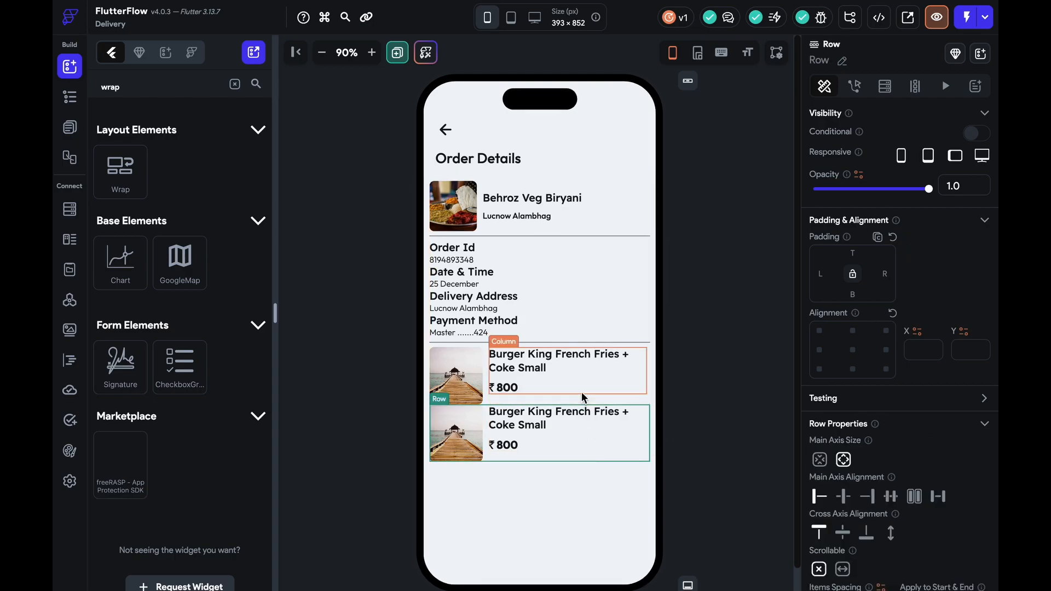
{"action": "left_click", "coordinate": [607, 403]}
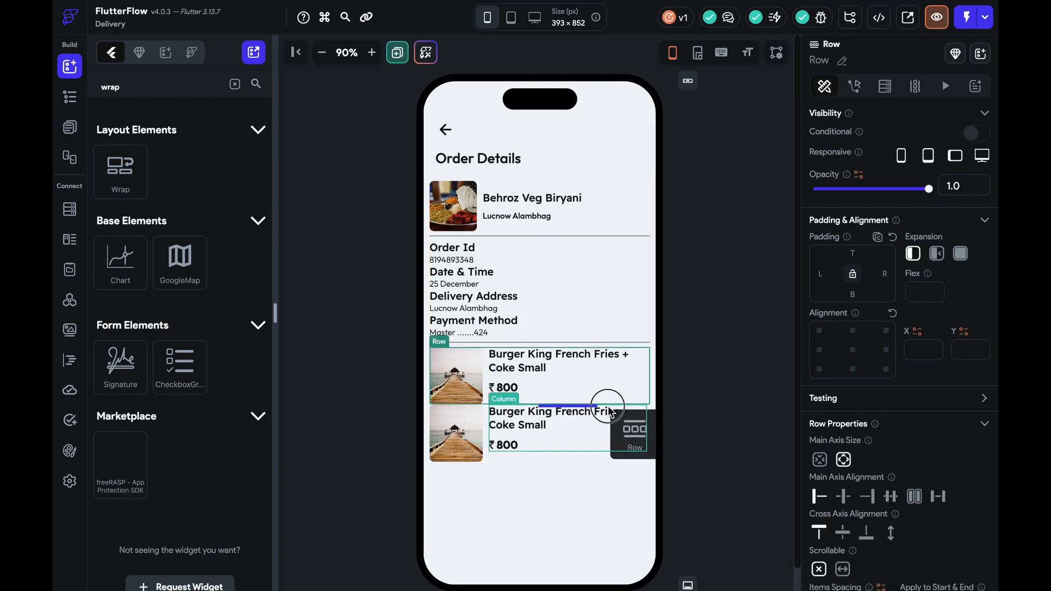
Move the first food item row into the Wrap using the widget tree
{"action": "left_click", "coordinate": [71, 125]}
{"action": "left_click", "coordinate": [71, 98]}
{"action": "scroll", "coordinate": [228, 429], "scroll_direction": "down", "scroll_amount": 5}
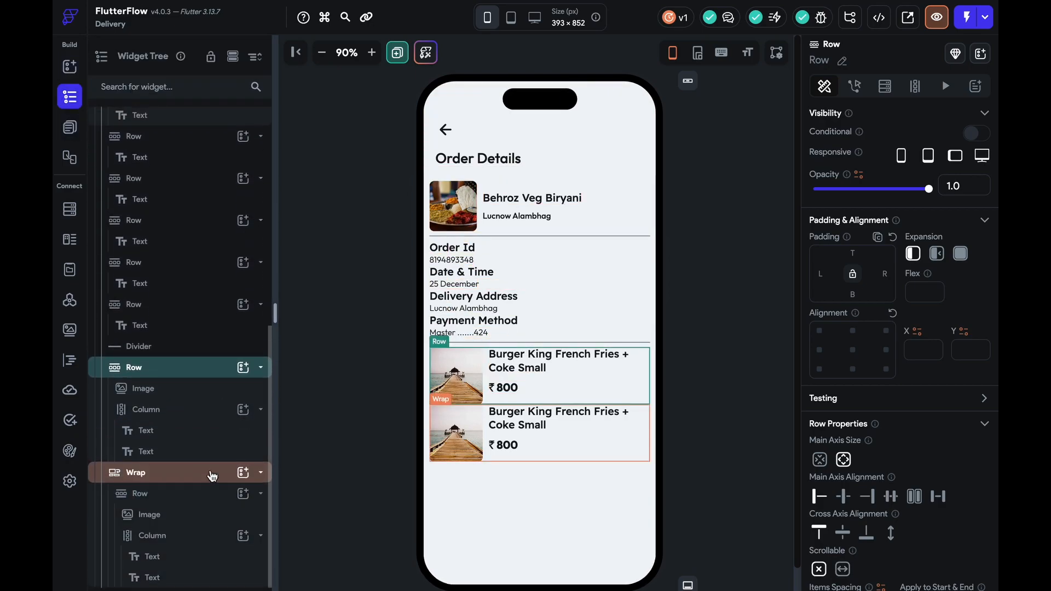
{"action": "left_click", "coordinate": [207, 491]}
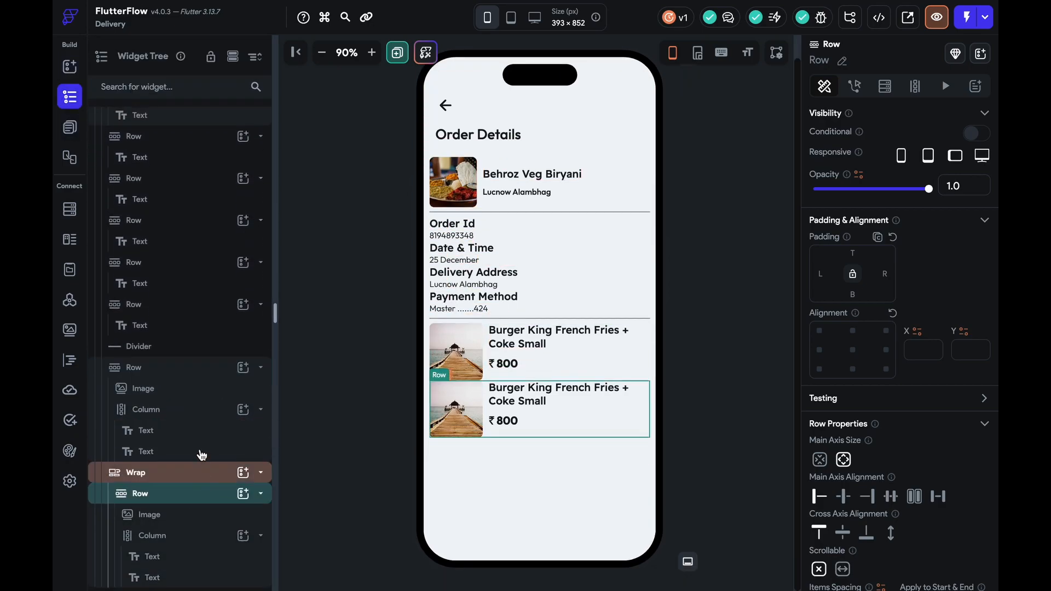
{"action": "left_click", "coordinate": [197, 369]}
{"action": "left_click_drag", "start_coordinate": [198, 368], "coordinate": [189, 477]}
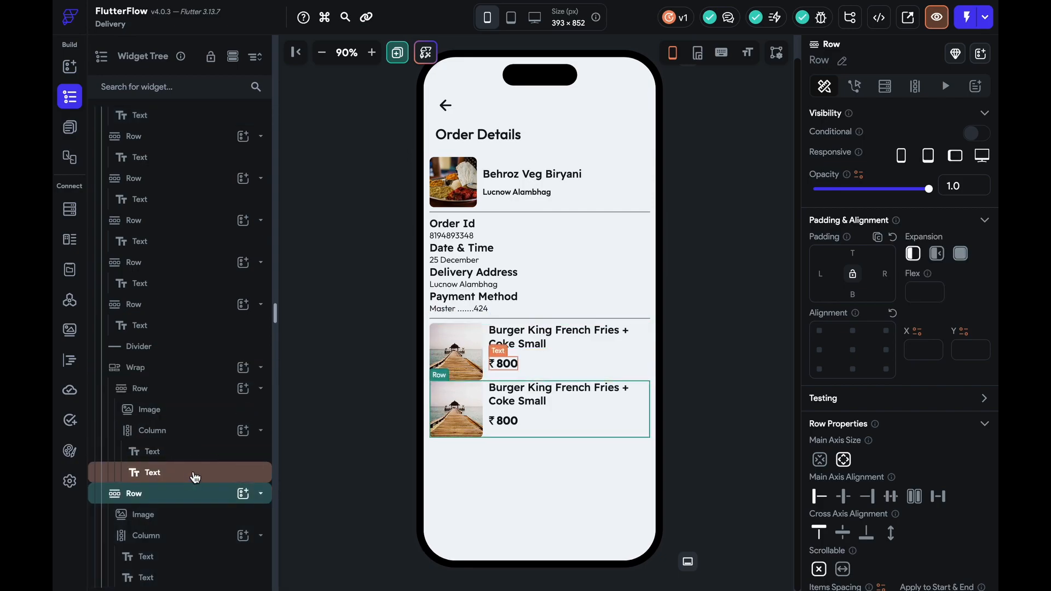
{"action": "left_click", "coordinate": [196, 372]}
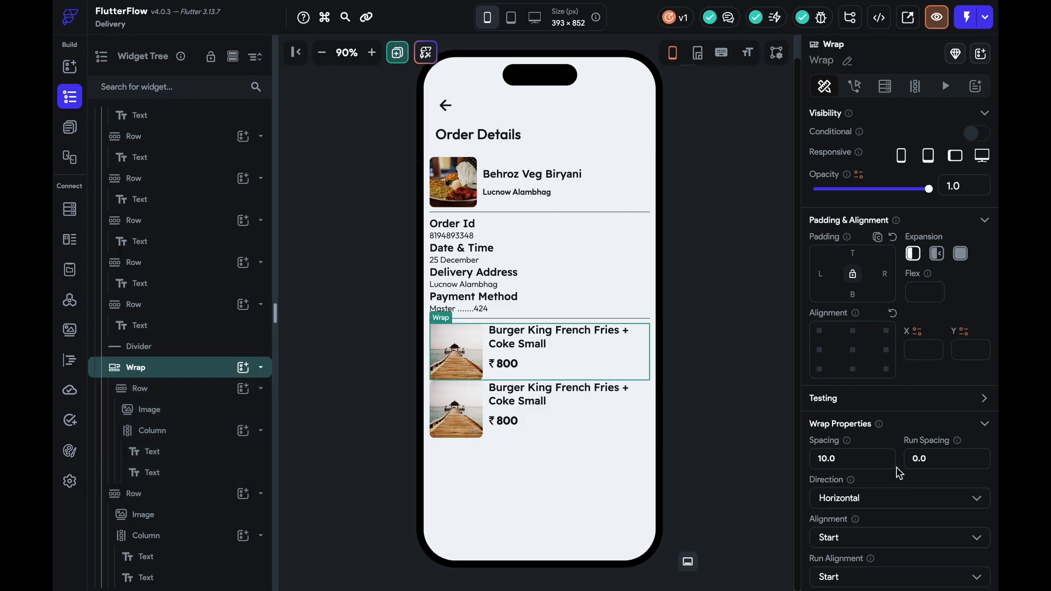
{"action": "scroll", "coordinate": [898, 482], "scroll_direction": "down", "scroll_amount": 3}
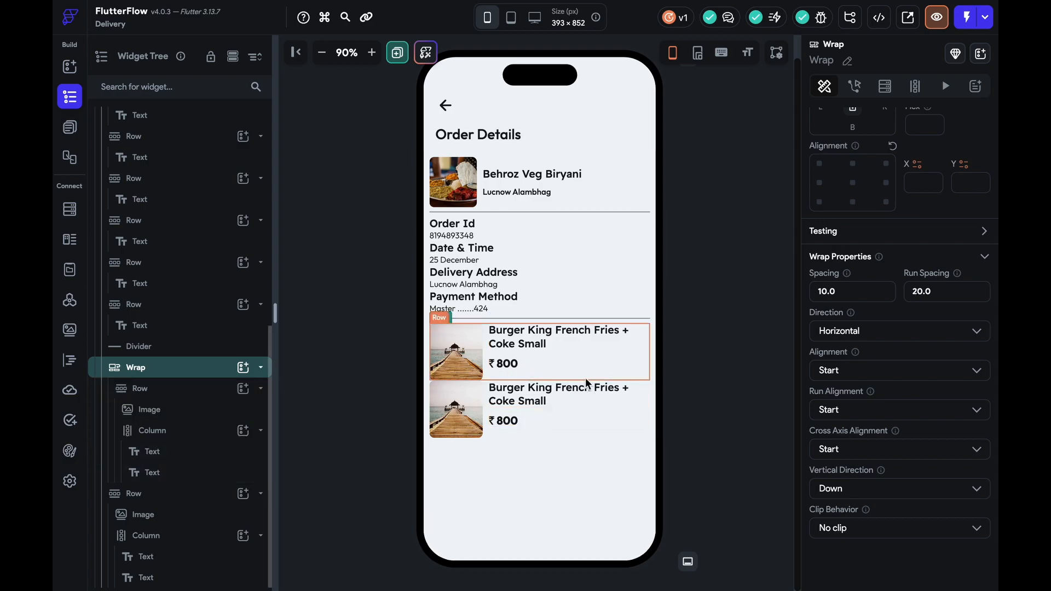
{"action": "left_click", "coordinate": [383, 363]}
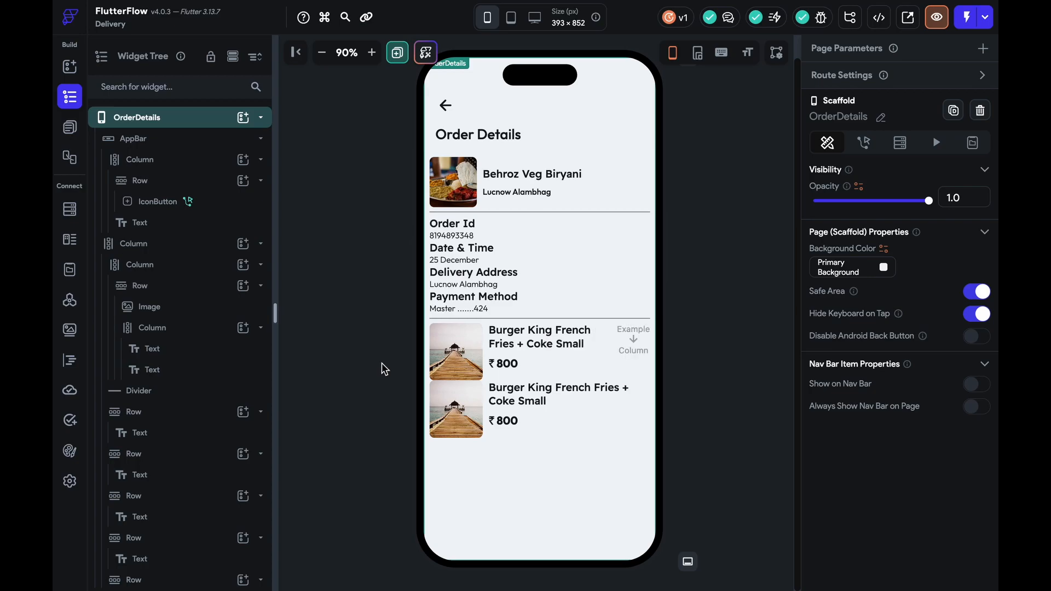
Delete both count controllers and their empty columns from the item rows
{"action": "left_click", "coordinate": [646, 400]}
{"action": "key", "text": "Delete"}
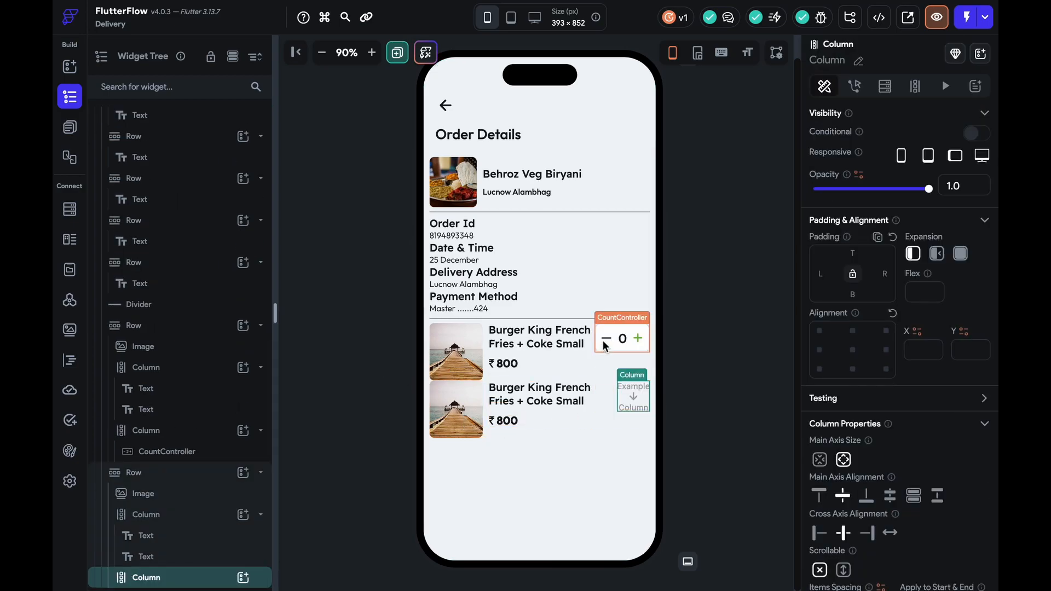
{"action": "left_click", "coordinate": [604, 344]}
{"action": "key", "text": "Delete"}
{"action": "left_click", "coordinate": [633, 399]}
{"action": "key", "text": "Delete"}
{"action": "left_click", "coordinate": [635, 351]}
{"action": "key", "text": "Delete"}
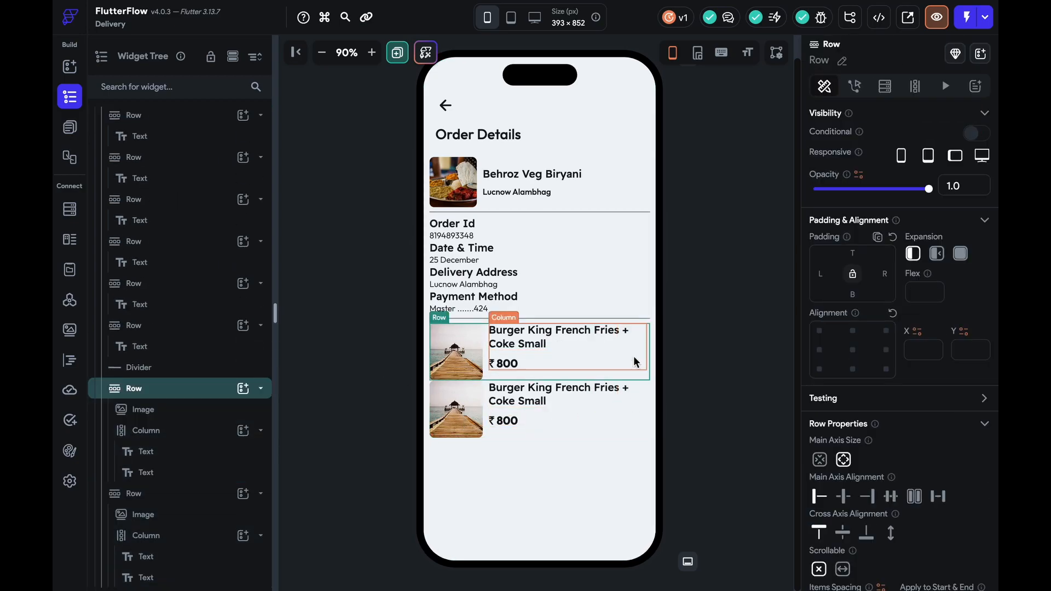
Cut the Burger King row and paste it twice into a new Wrap below Payment Method, run spacing 20
{"action": "key", "text": "ctrl+x"}
{"action": "left_click", "coordinate": [634, 376]}
{"action": "key", "text": "ctrl+x"}
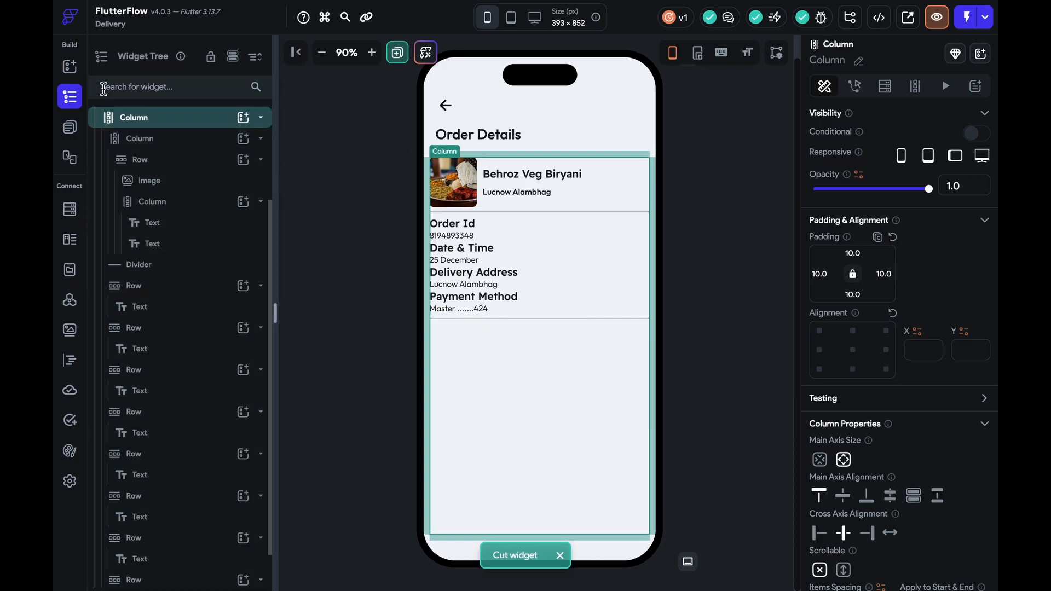
{"action": "left_click", "coordinate": [69, 66]}
{"action": "left_click", "coordinate": [122, 87]}
{"action": "type", "text": "wrap"}
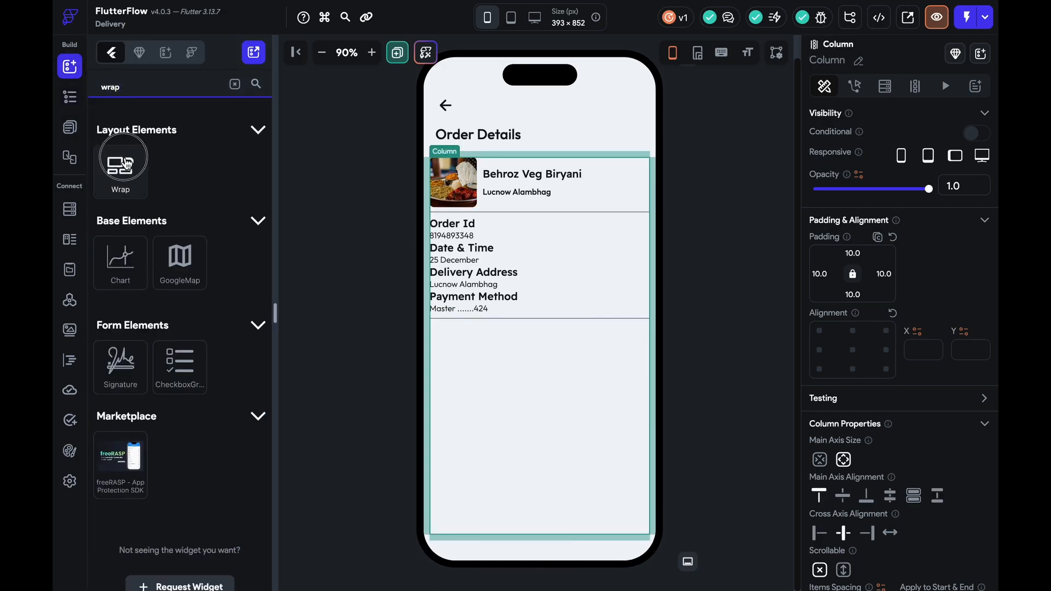
{"action": "left_click_drag", "start_coordinate": [120, 167], "coordinate": [527, 343]}
{"action": "key", "text": "ctrl+v"}
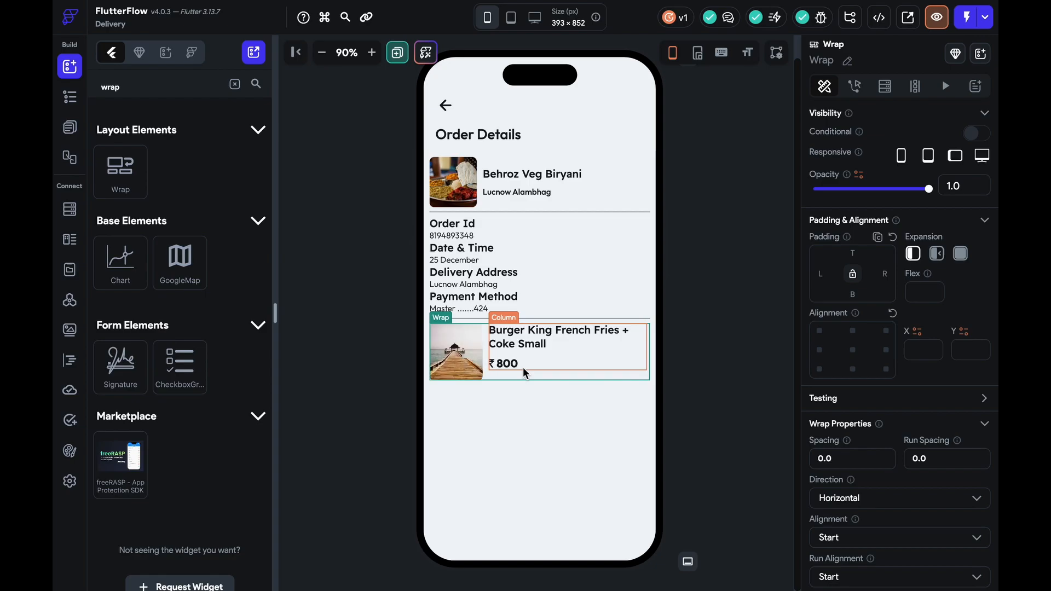
{"action": "key", "text": "ctrl+v"}
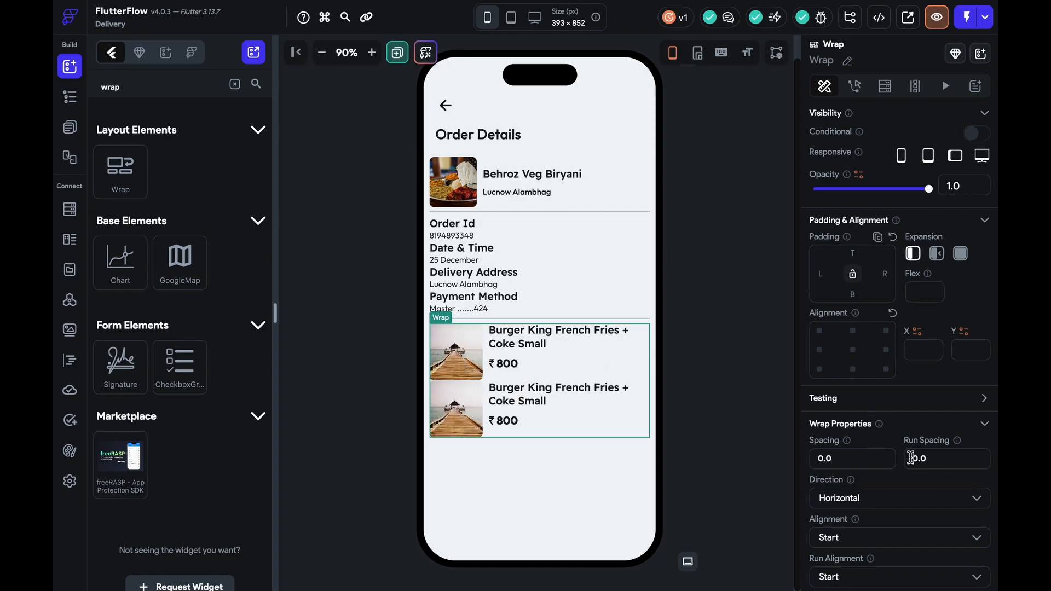
{"action": "type", "text": "2"}
{"action": "left_click", "coordinate": [755, 435]}
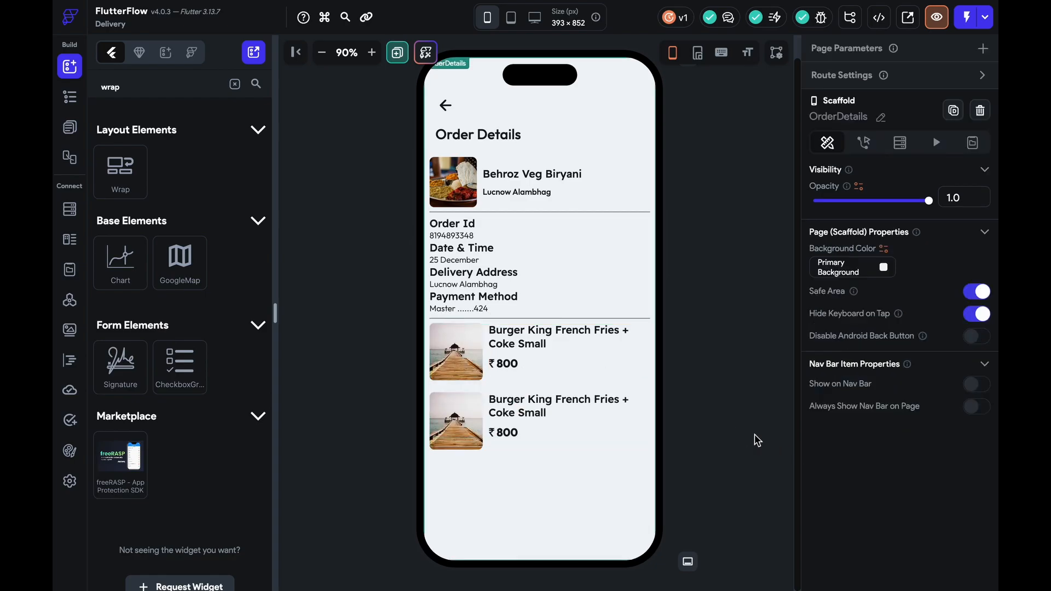
{"action": "left_click", "coordinate": [609, 378]}
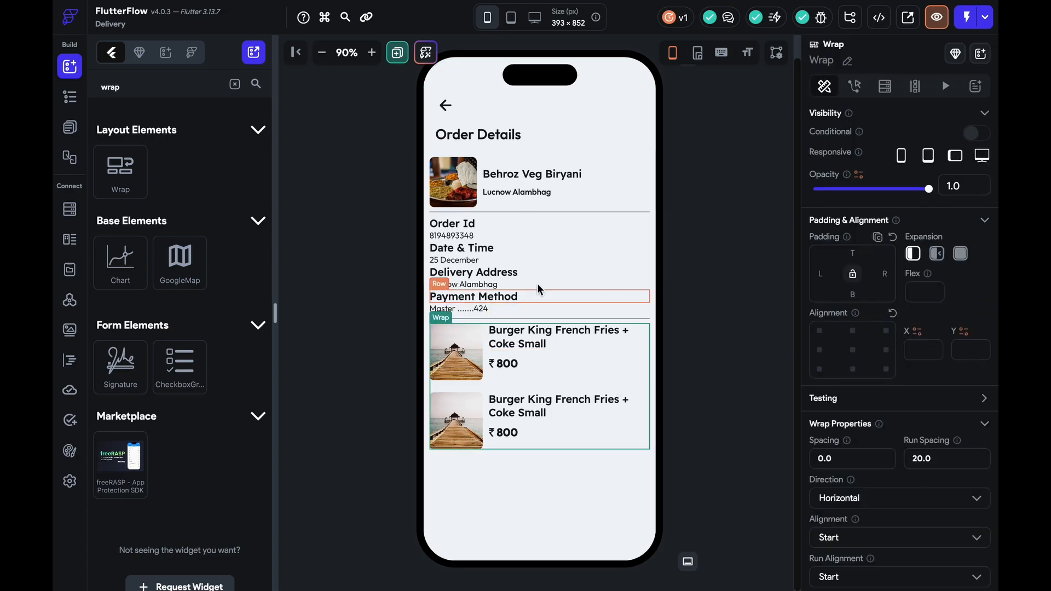
Add an empty Wrap above the Order Id row and move the Order Id row into it
{"action": "left_click_drag", "start_coordinate": [120, 171], "coordinate": [478, 274]}
{"action": "left_click", "coordinate": [508, 284]}
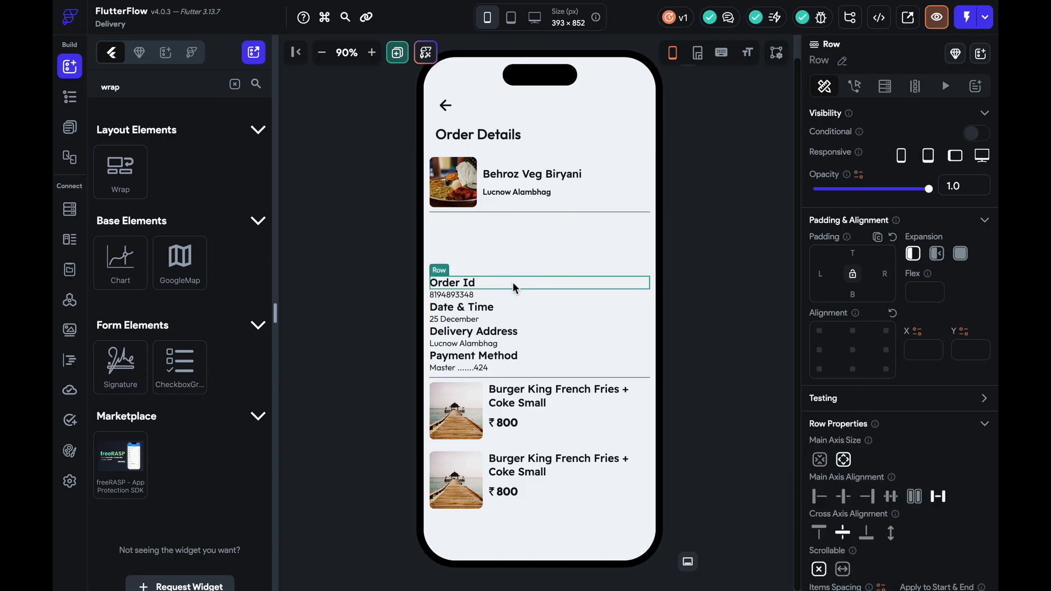
{"action": "key", "text": "ctrl+x"}
{"action": "left_click", "coordinate": [539, 237]}
{"action": "key", "text": "ctrl+v"}
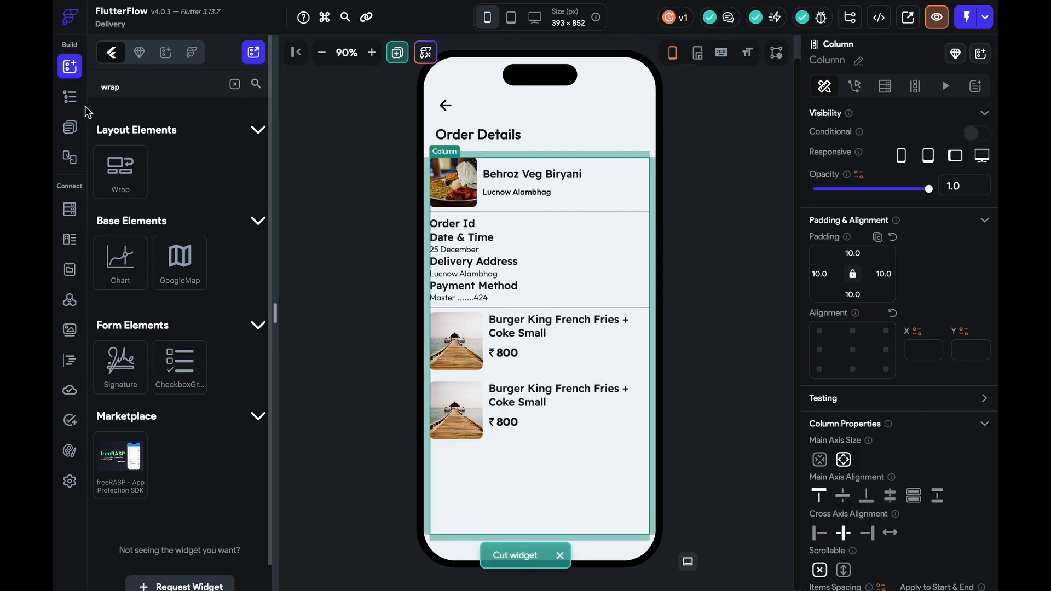
Move the 25 December, Delivery Address, Lucnow Alambhag, Payment Method and card number rows into the Wrap
{"action": "left_click", "coordinate": [69, 97]}
{"action": "left_click", "coordinate": [166, 415]}
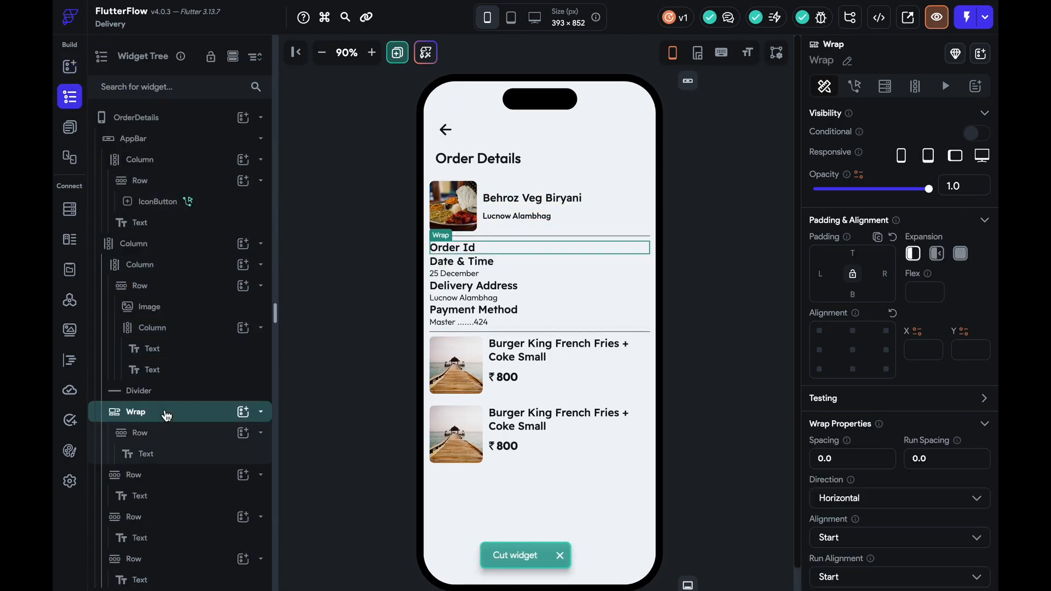
{"action": "scroll", "coordinate": [166, 411], "scroll_direction": "down", "scroll_amount": 5}
{"action": "left_click", "coordinate": [498, 276]}
{"action": "key", "text": "ctrl+x"}
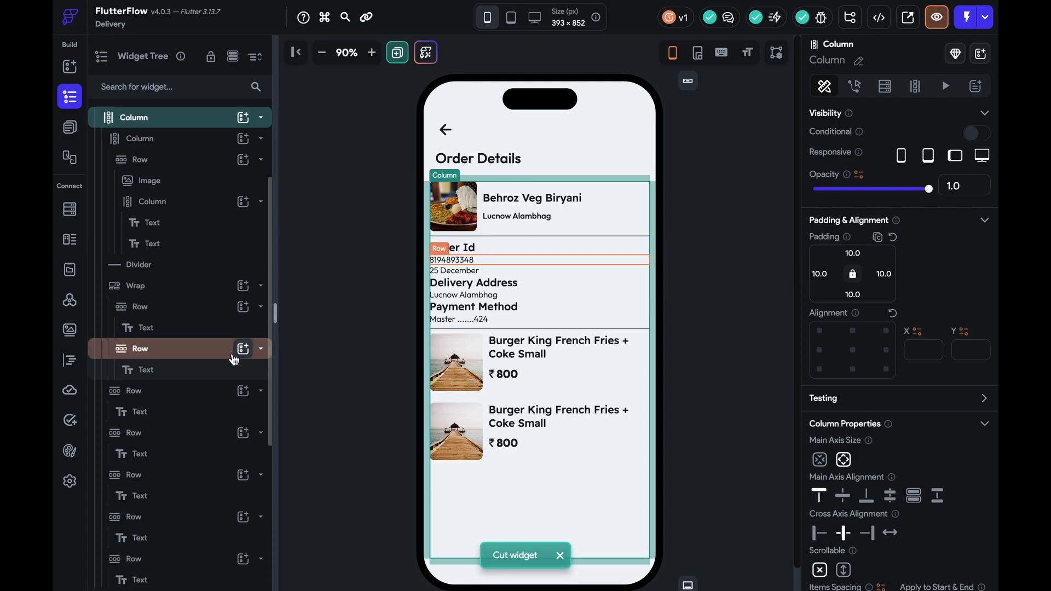
{"action": "left_click", "coordinate": [174, 293]}
{"action": "key", "text": "ctrl+v"}
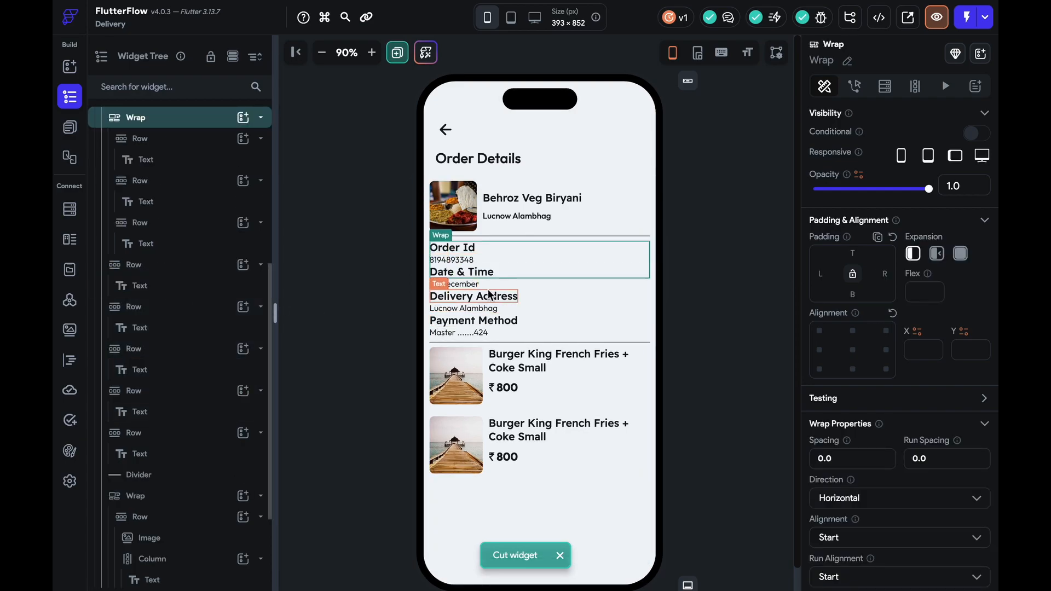
{"action": "left_click", "coordinate": [479, 283]}
{"action": "left_click", "coordinate": [492, 283]}
{"action": "key", "text": "ctrl+x"}
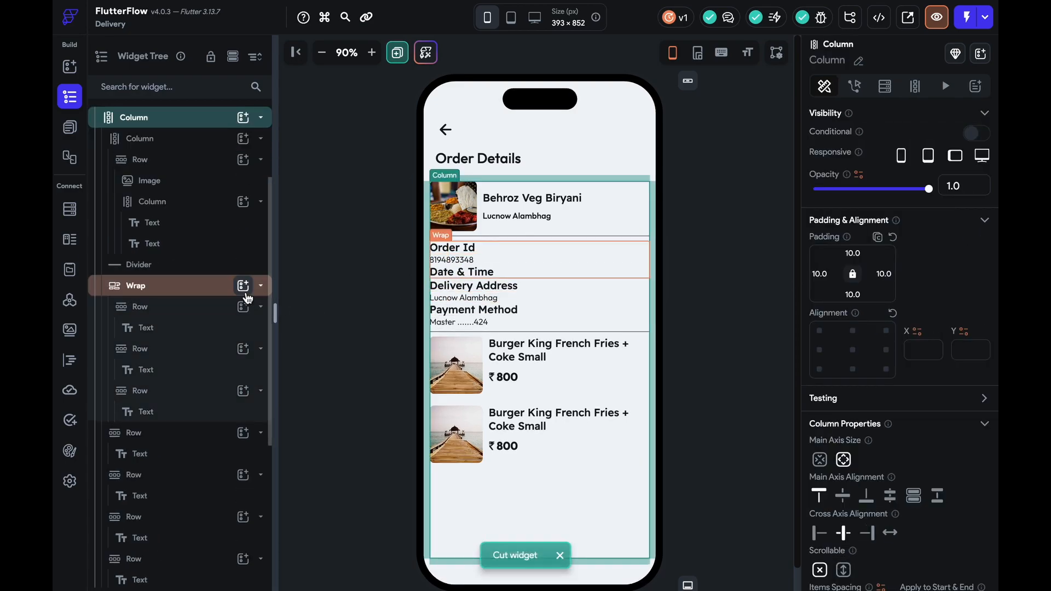
{"action": "left_click", "coordinate": [199, 293]}
{"action": "key", "text": "ctrl+v"}
{"action": "left_click", "coordinate": [535, 297]}
{"action": "key", "text": "ctrl+x"}
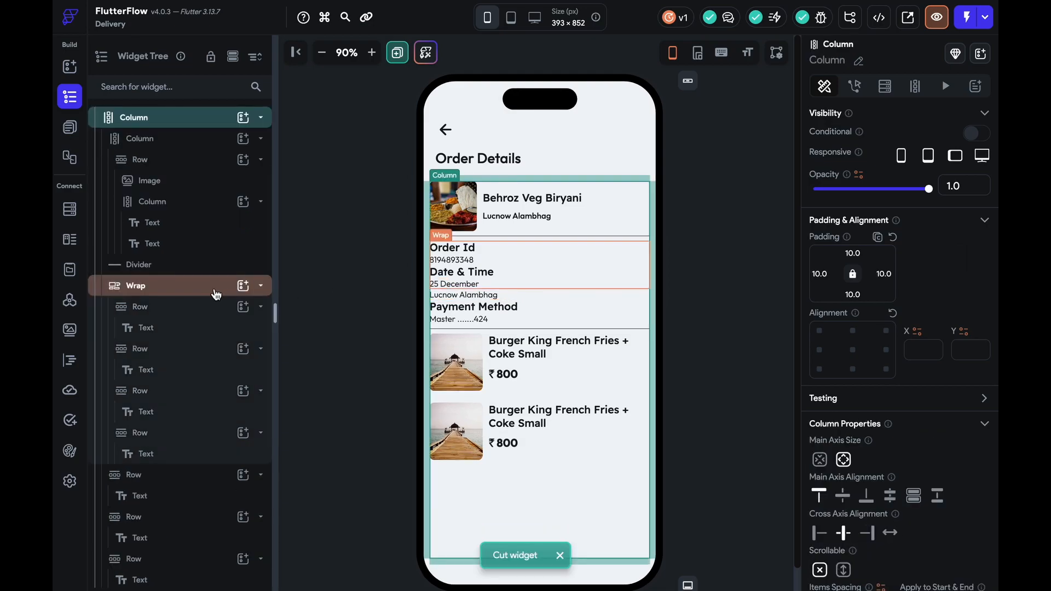
{"action": "left_click", "coordinate": [214, 293]}
{"action": "key", "text": "ctrl+v"}
{"action": "left_click", "coordinate": [543, 311]}
{"action": "key", "text": "ctrl+x"}
{"action": "left_click", "coordinate": [175, 293]}
{"action": "key", "text": "ctrl+v"}
{"action": "left_click", "coordinate": [547, 319]}
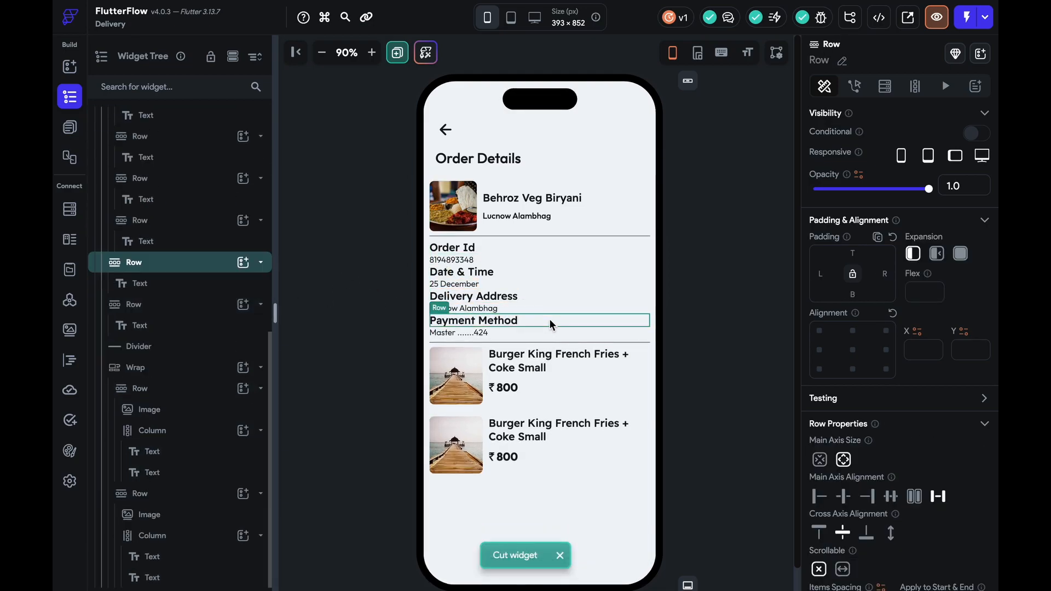
{"action": "key", "text": "ctrl+x"}
{"action": "left_click", "coordinate": [191, 285]}
{"action": "key", "text": "ctrl+v"}
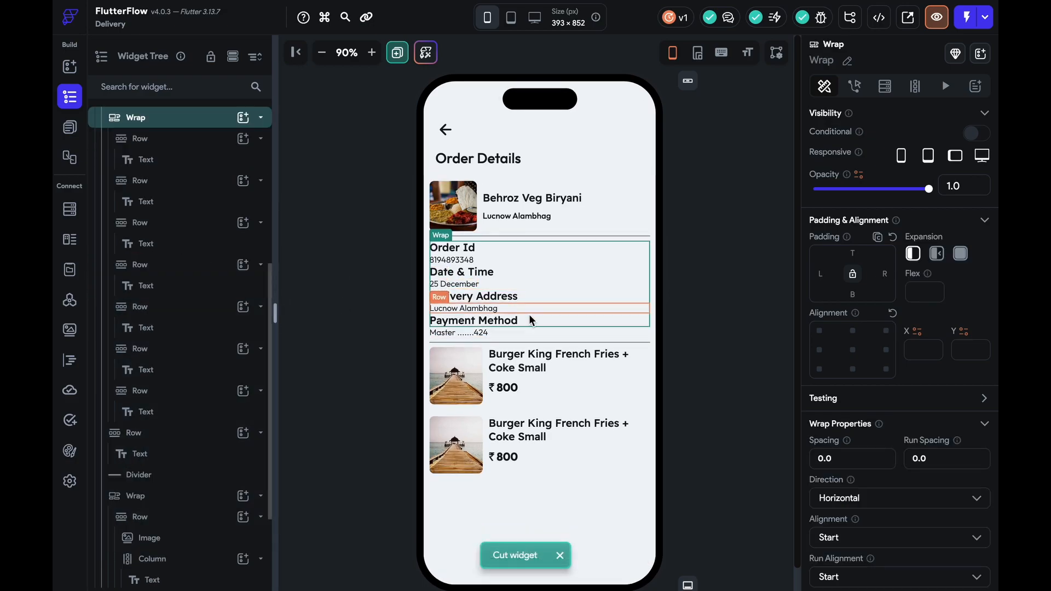
{"action": "left_click", "coordinate": [520, 335]}
{"action": "key", "text": "ctrl+x"}
{"action": "left_click", "coordinate": [207, 295]}
{"action": "key", "text": "ctrl+v"}
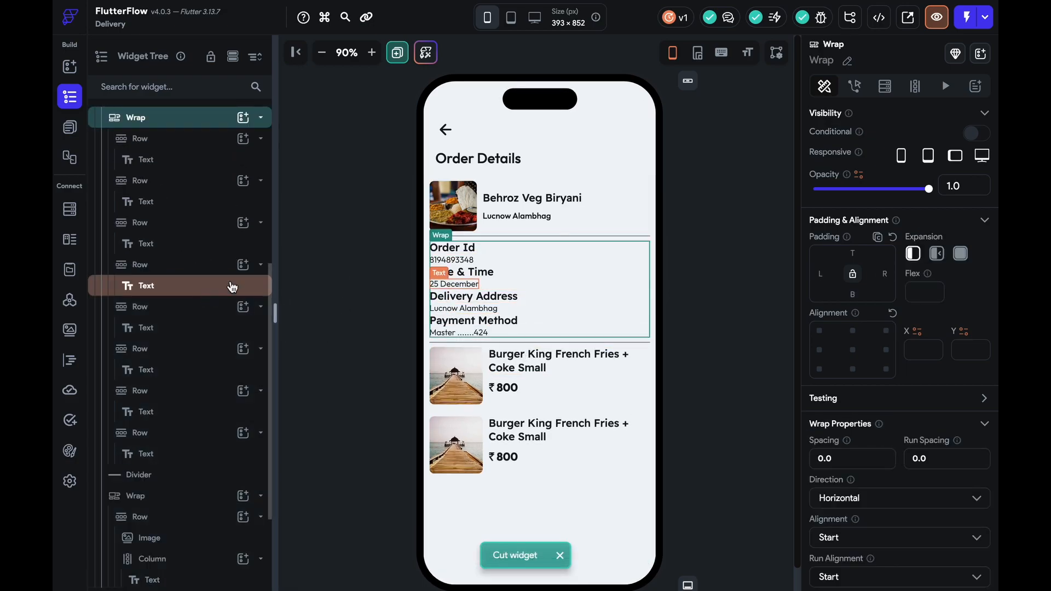
Set the Wrap's run spacing to 10
{"action": "type", "text": "3"}
{"action": "key", "text": "BackSpace"}
{"action": "type", "text": "2"}
{"action": "key", "text": "BackSpace"}
{"action": "type", "text": "1"}
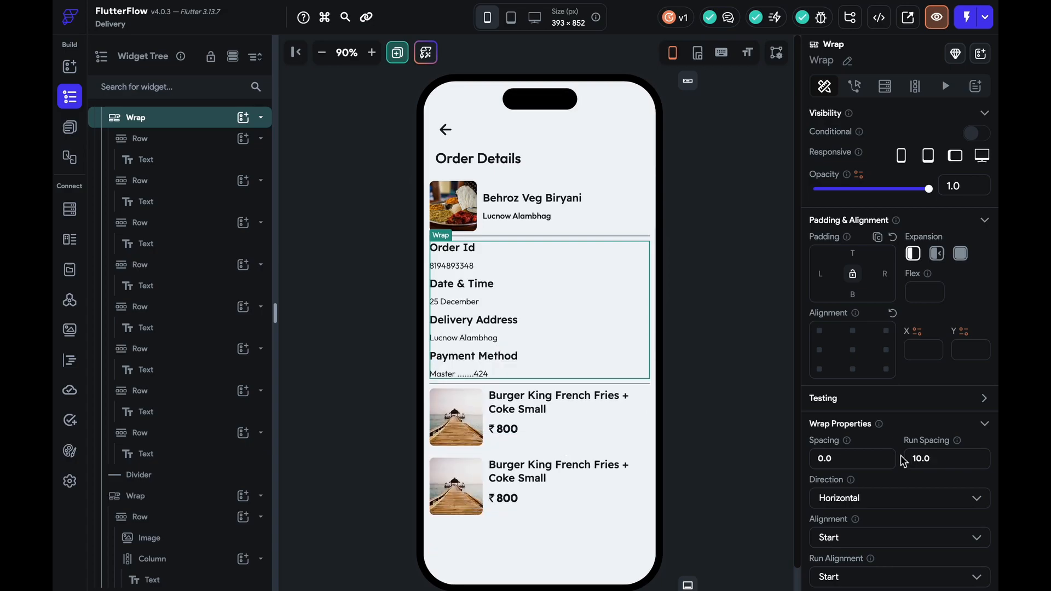
{"action": "left_click", "coordinate": [681, 396]}
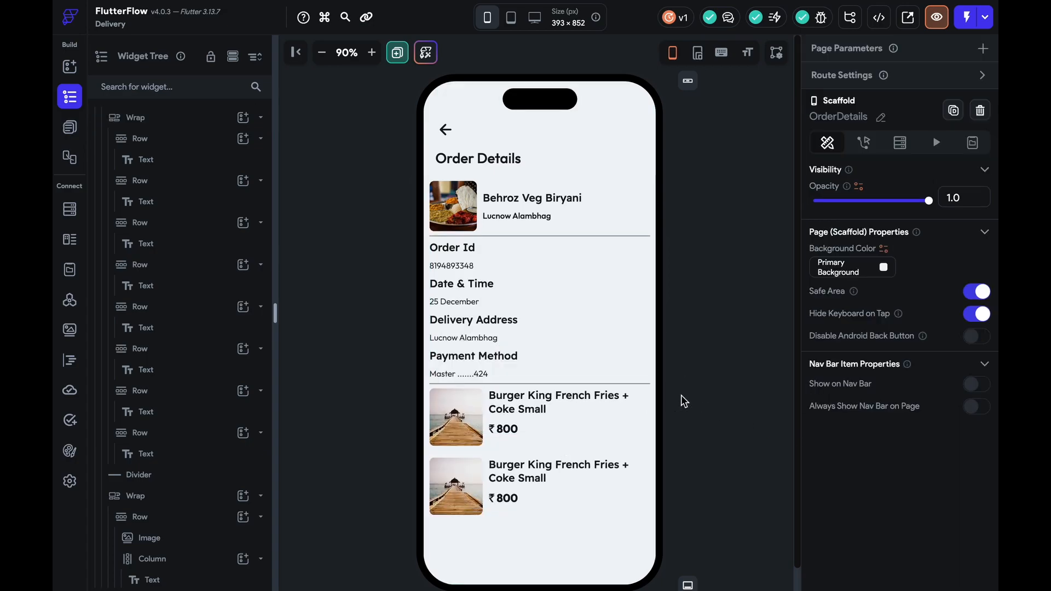
Set the page's outer Column items spacing to 10
{"action": "left_click", "coordinate": [611, 519]}
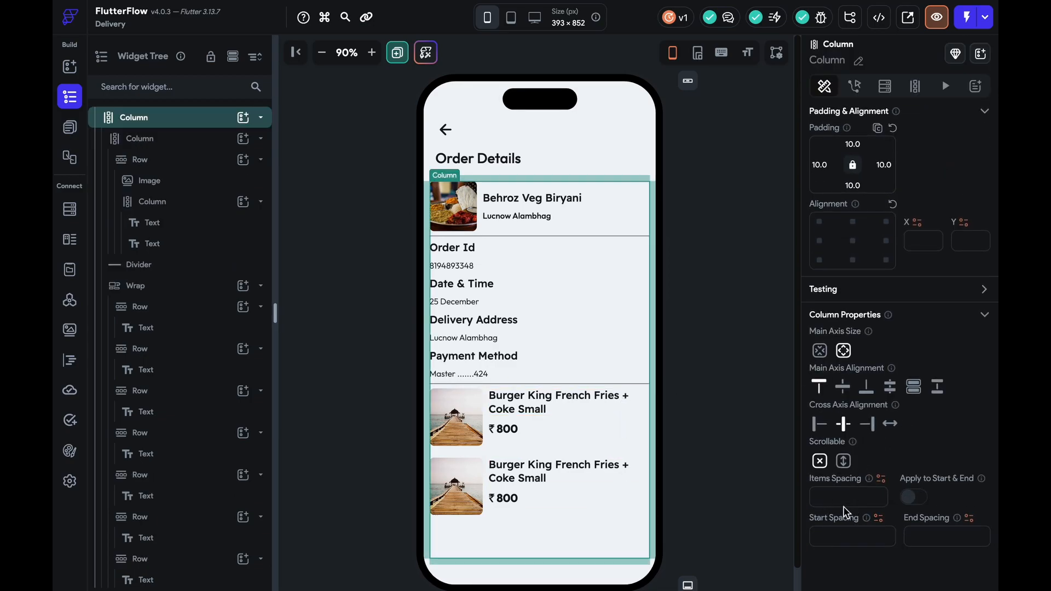
{"action": "type", "text": "10"}
{"action": "left_click", "coordinate": [715, 467]}
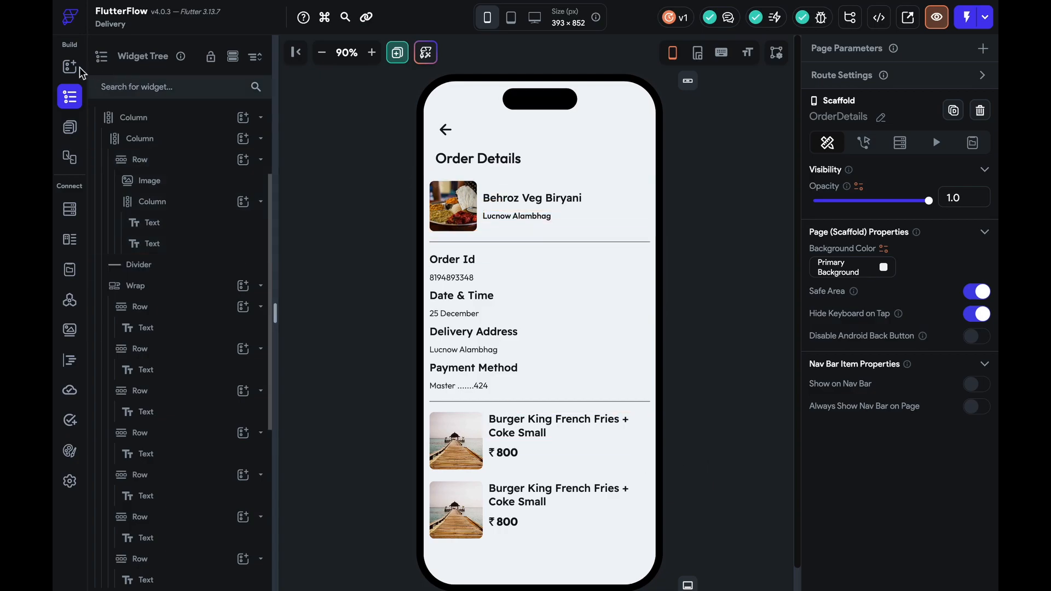
Copy the Bill Details heading row from the Cart page
{"action": "left_click", "coordinate": [69, 127]}
{"action": "scroll", "coordinate": [131, 360], "scroll_direction": "down", "scroll_amount": 5}
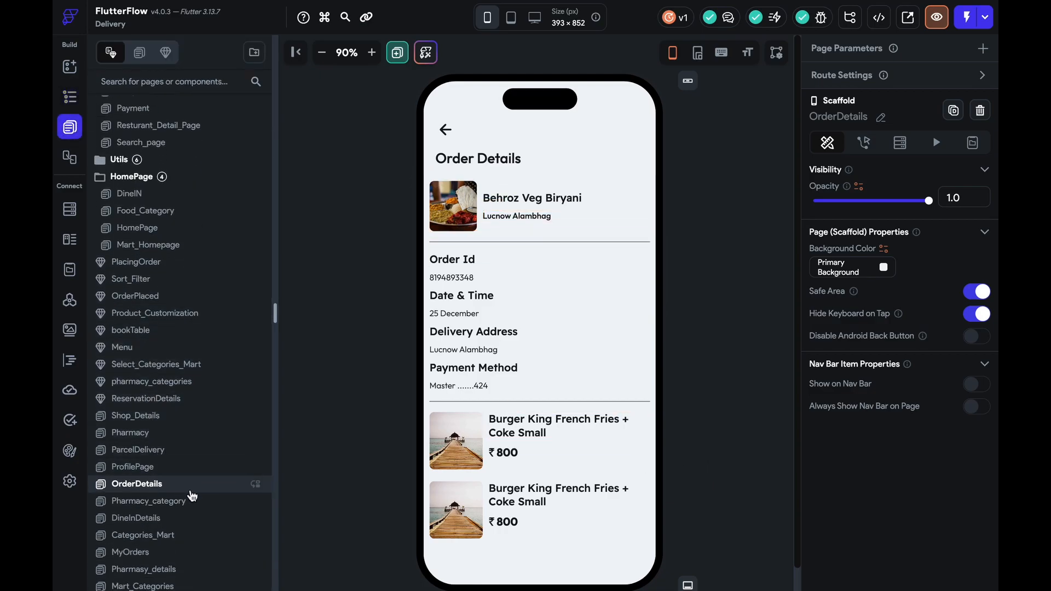
{"action": "scroll", "coordinate": [168, 383], "scroll_direction": "up", "scroll_amount": 5}
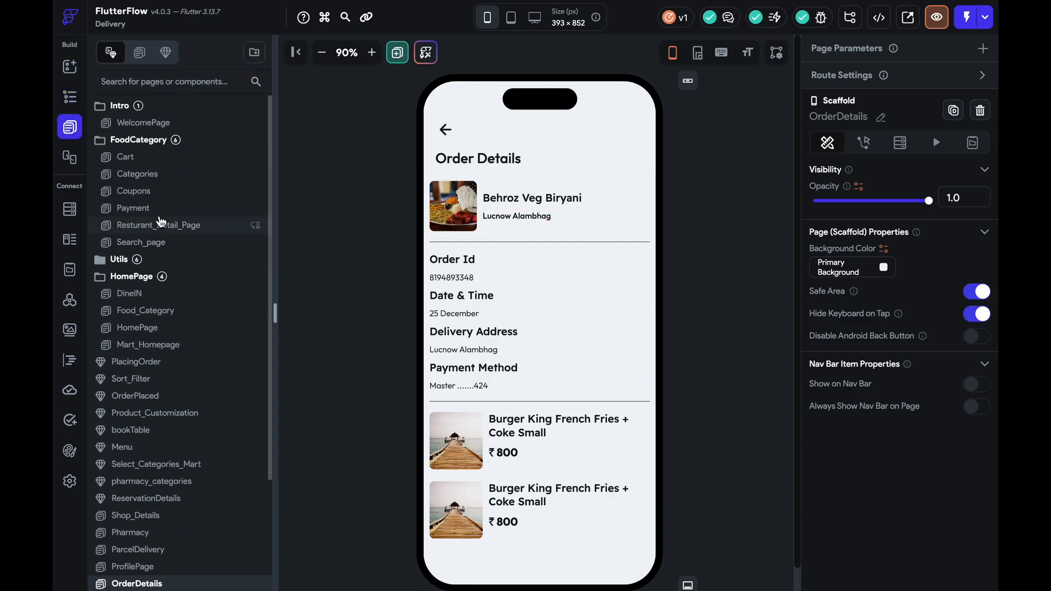
{"action": "left_click", "coordinate": [126, 155]}
{"action": "scroll", "coordinate": [504, 357], "scroll_direction": "down", "scroll_amount": 3}
{"action": "scroll", "coordinate": [504, 357], "scroll_direction": "down", "scroll_amount": 5}
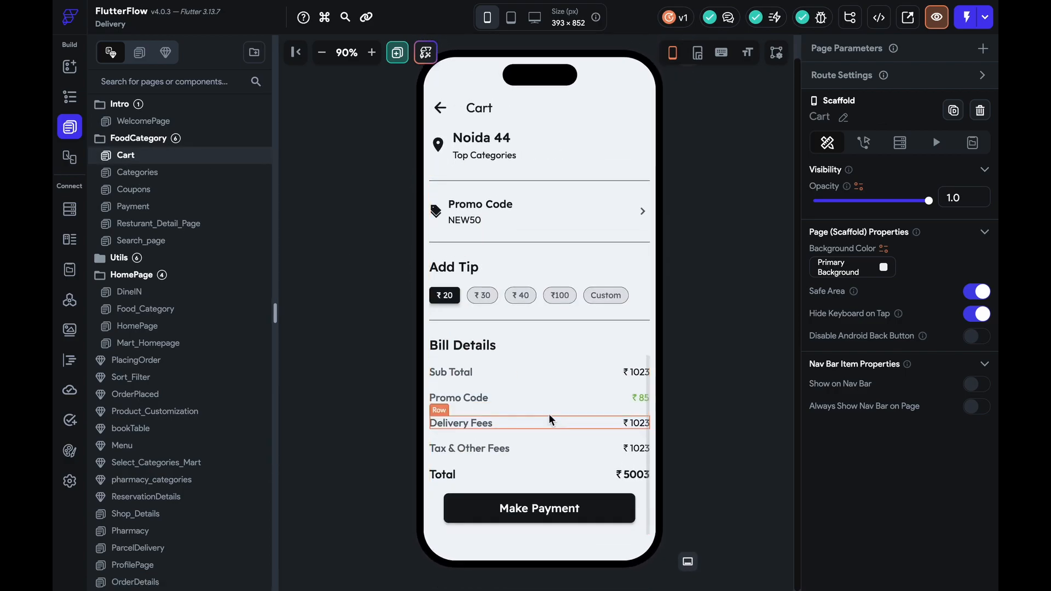
{"action": "left_click", "coordinate": [516, 349]}
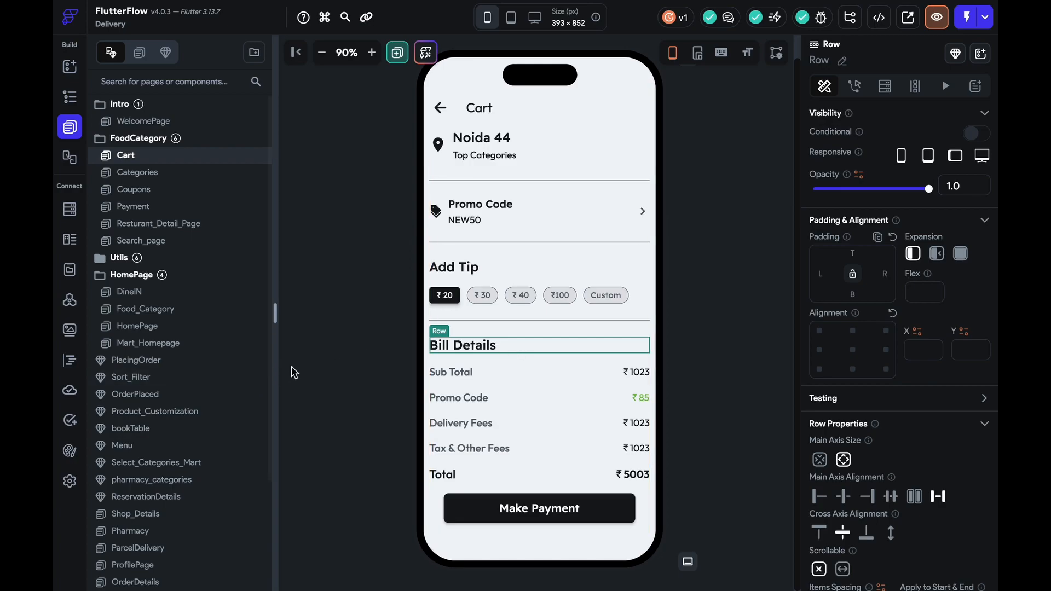
{"action": "scroll", "coordinate": [129, 403], "scroll_direction": "down", "scroll_amount": 3}
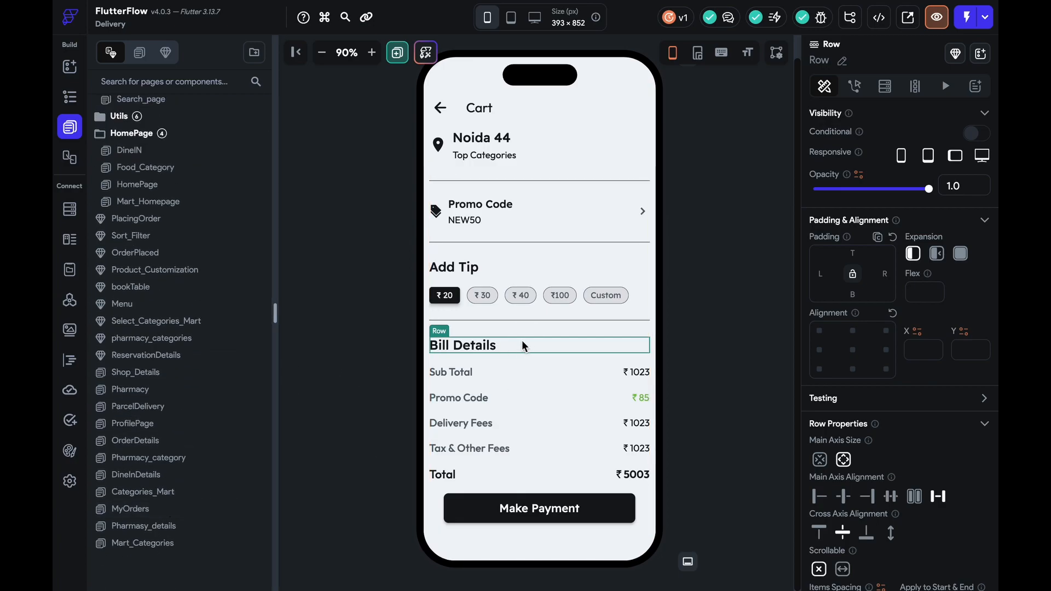
{"action": "key", "text": "ctrl+c"}
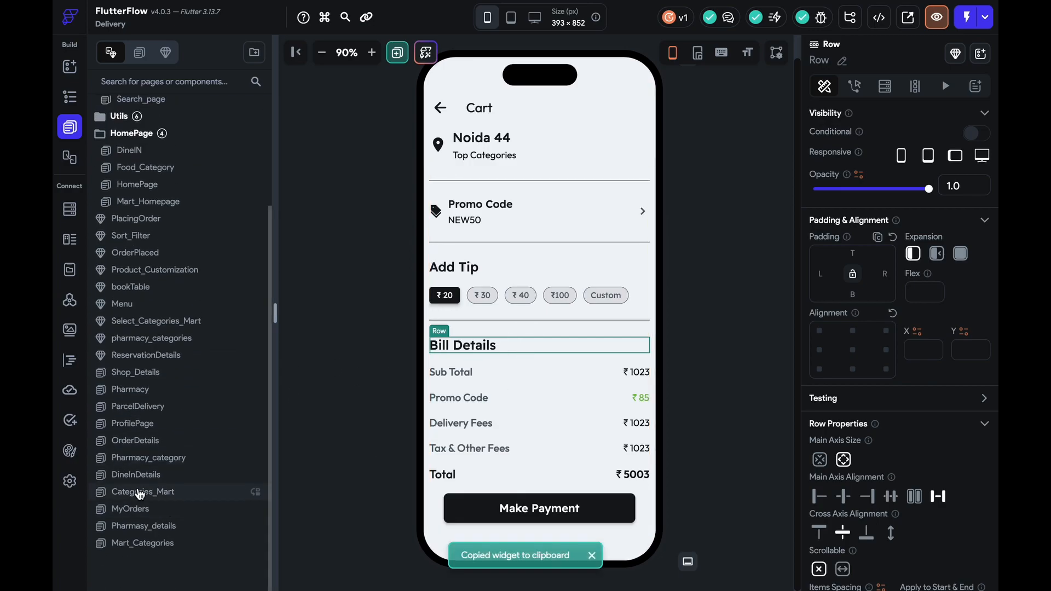
Make the OrderDetails page preview freely resizable and stretch it to 393 × 1264
{"action": "left_click", "coordinate": [159, 447]}
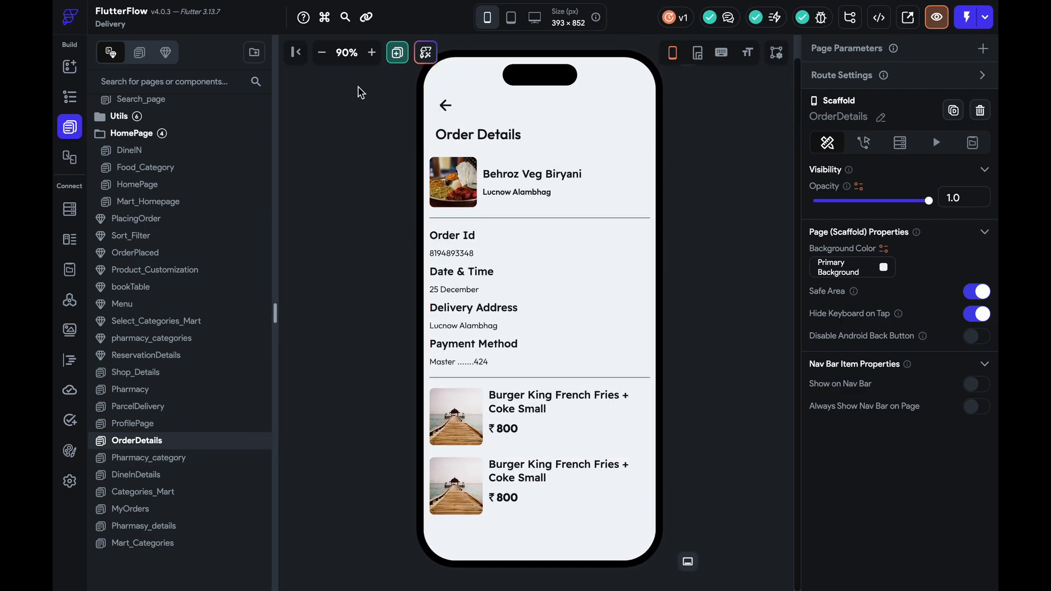
{"action": "left_click", "coordinate": [322, 53]}
{"action": "left_click", "coordinate": [322, 53]}
{"action": "left_click", "coordinate": [706, 53]}
{"action": "left_click", "coordinate": [547, 521]}
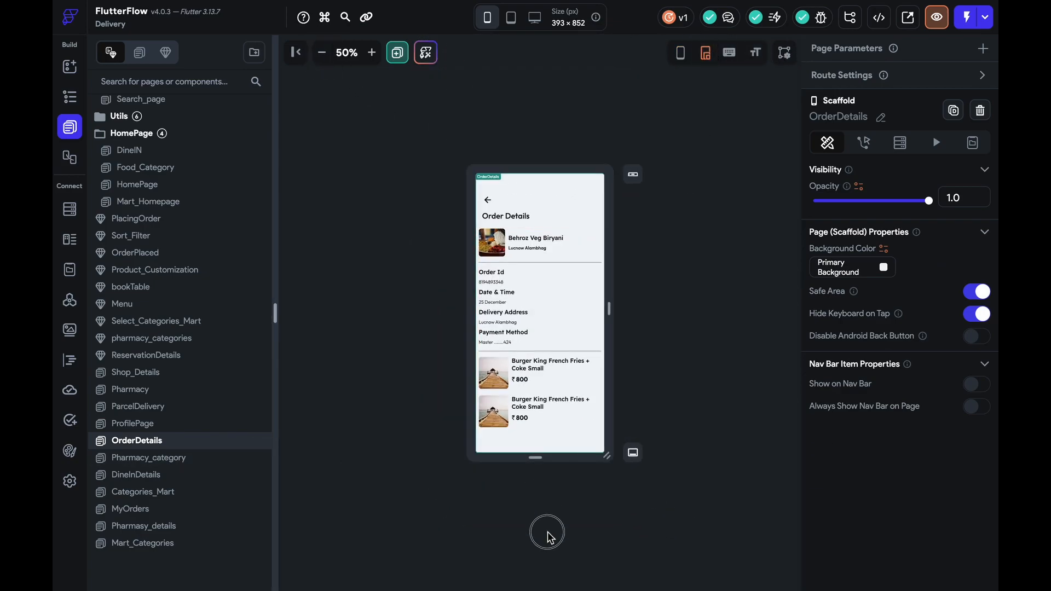
{"action": "left_click_drag", "start_coordinate": [535, 459], "coordinate": [538, 556]}
Move the divider below the ordered items, just above the Bill Details row
{"action": "left_click", "coordinate": [535, 344]}
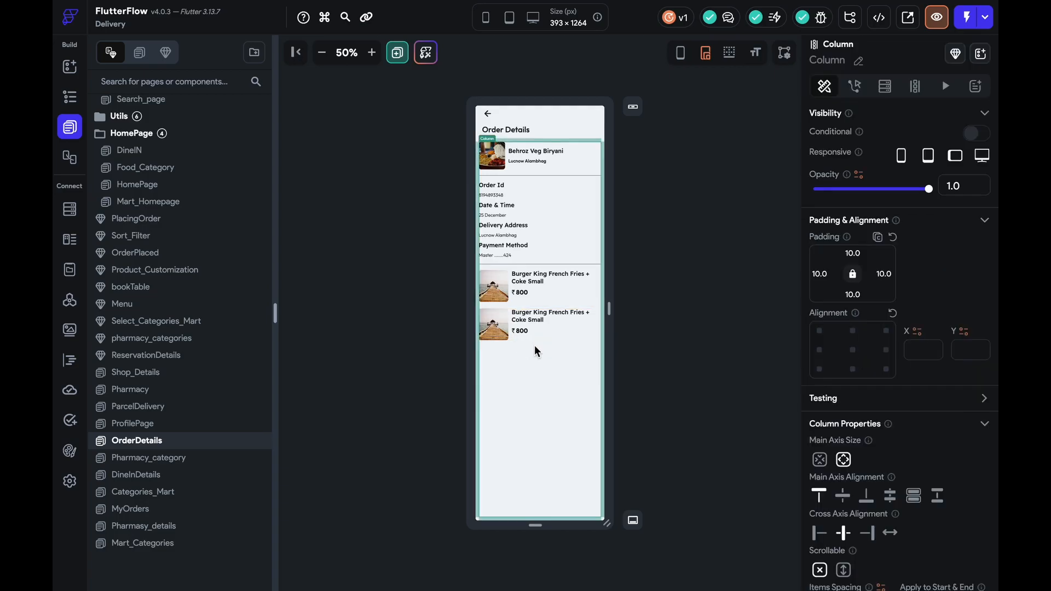
{"action": "left_click", "coordinate": [541, 264]}
{"action": "left_click_drag", "start_coordinate": [541, 264], "coordinate": [537, 353]}
{"action": "left_click", "coordinate": [372, 53]}
{"action": "left_click", "coordinate": [373, 53]}
{"action": "left_click", "coordinate": [372, 53]}
{"action": "left_click", "coordinate": [372, 52]}
{"action": "left_click", "coordinate": [372, 53]}
{"action": "scroll", "coordinate": [742, 320], "scroll_direction": "down", "scroll_amount": 3}
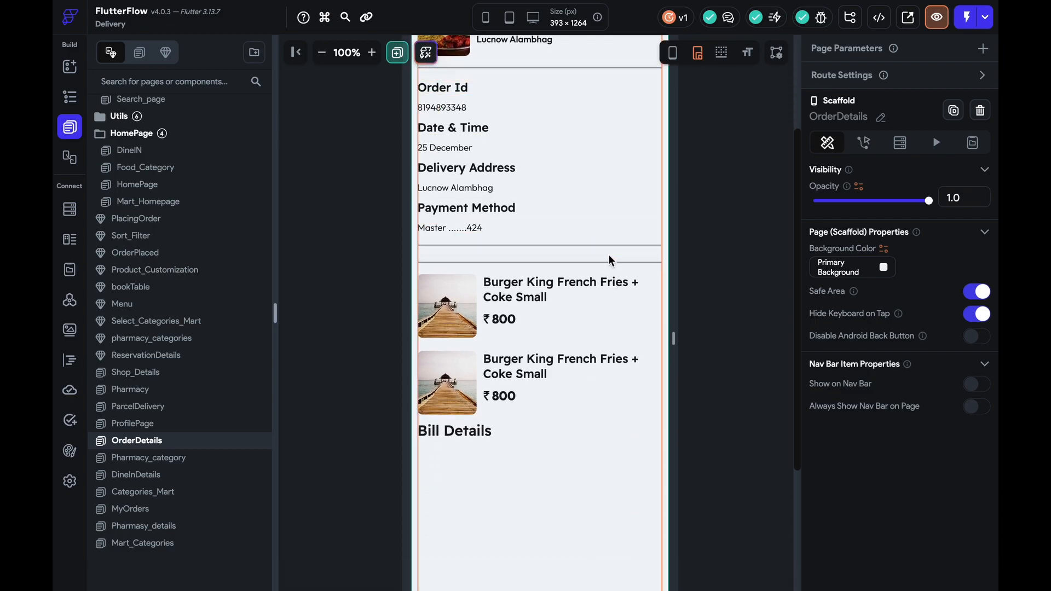
{"action": "left_click_drag", "start_coordinate": [600, 246], "coordinate": [563, 422]}
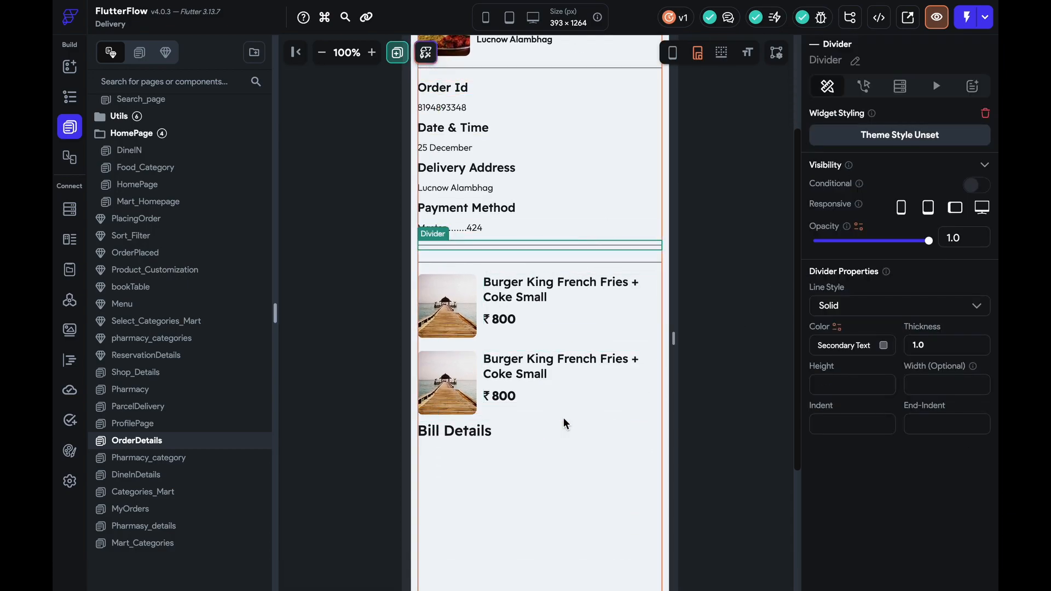
{"action": "left_click_drag", "start_coordinate": [529, 269], "coordinate": [521, 419]}
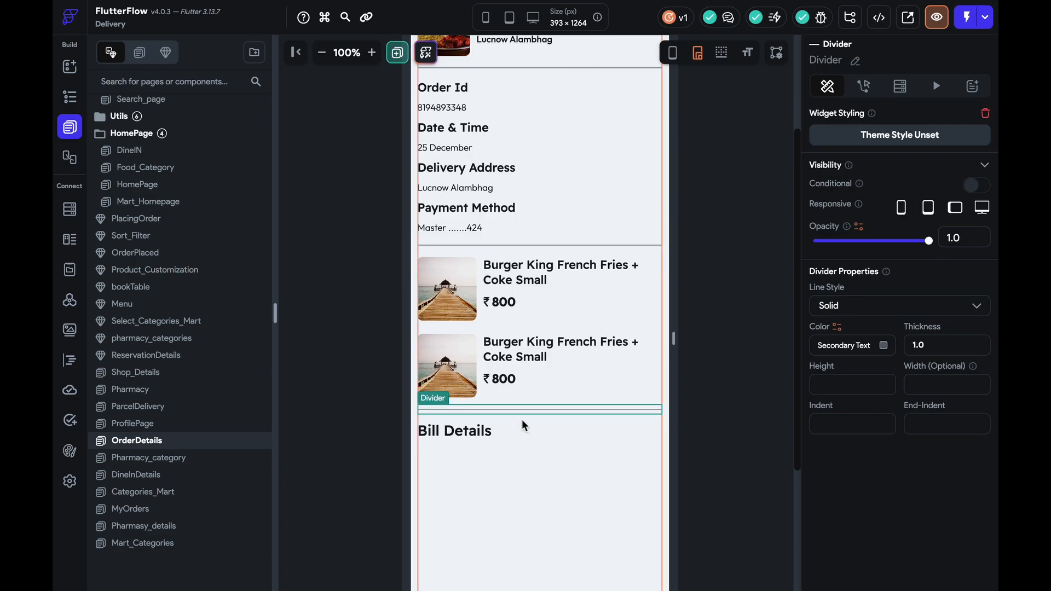
{"action": "left_click", "coordinate": [544, 433]}
{"action": "scroll", "coordinate": [191, 175], "scroll_direction": "up", "scroll_amount": 3}
{"action": "left_click", "coordinate": [183, 157]}
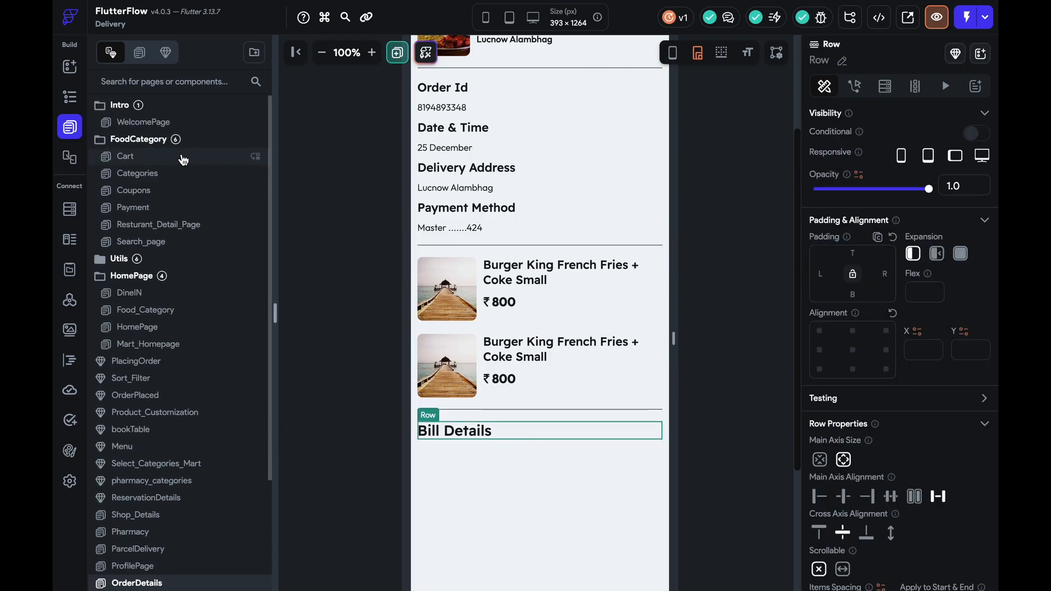
Copy the Sub Total row from Cart into the OrderDetails content column under Bill Details
{"action": "scroll", "coordinate": [515, 359], "scroll_direction": "down", "scroll_amount": 5}
{"action": "left_click", "coordinate": [488, 375]}
{"action": "key", "text": "ctrl+c"}
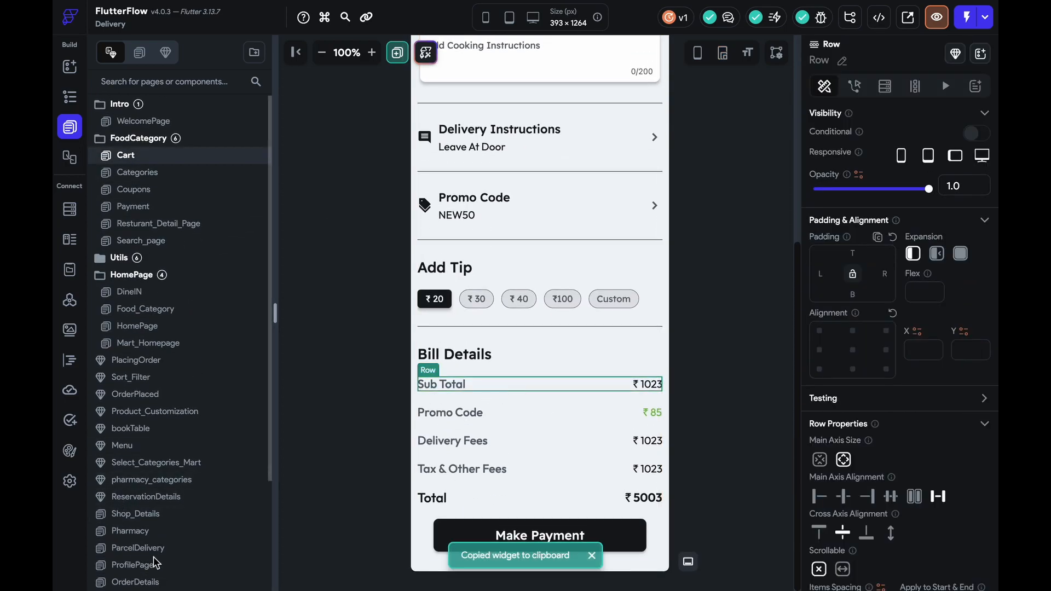
{"action": "scroll", "coordinate": [175, 517], "scroll_direction": "down", "scroll_amount": 3}
{"action": "left_click", "coordinate": [181, 449]}
{"action": "left_click", "coordinate": [478, 469]}
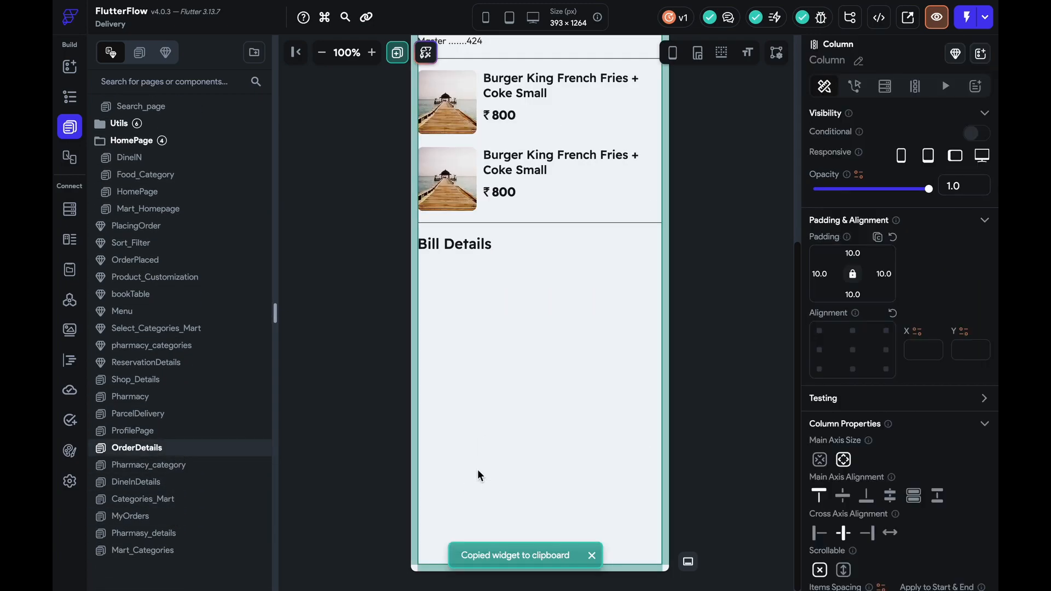
{"action": "key", "text": "ctrl+v"}
Copy the Promo Code row from Cart and paste it below Sub Total
{"action": "scroll", "coordinate": [161, 176], "scroll_direction": "up", "scroll_amount": 5}
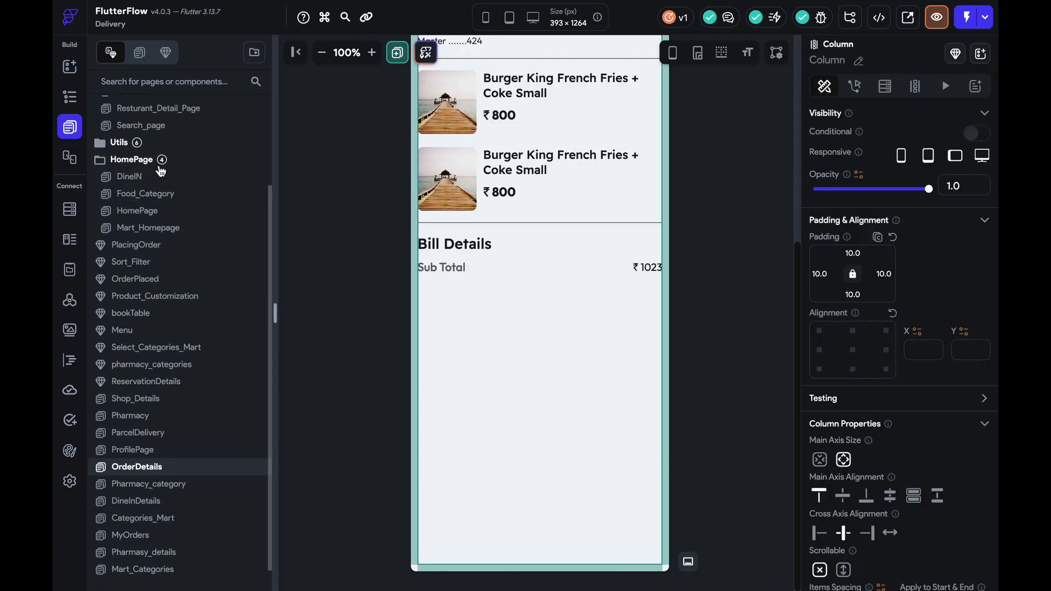
{"action": "left_click", "coordinate": [160, 122]}
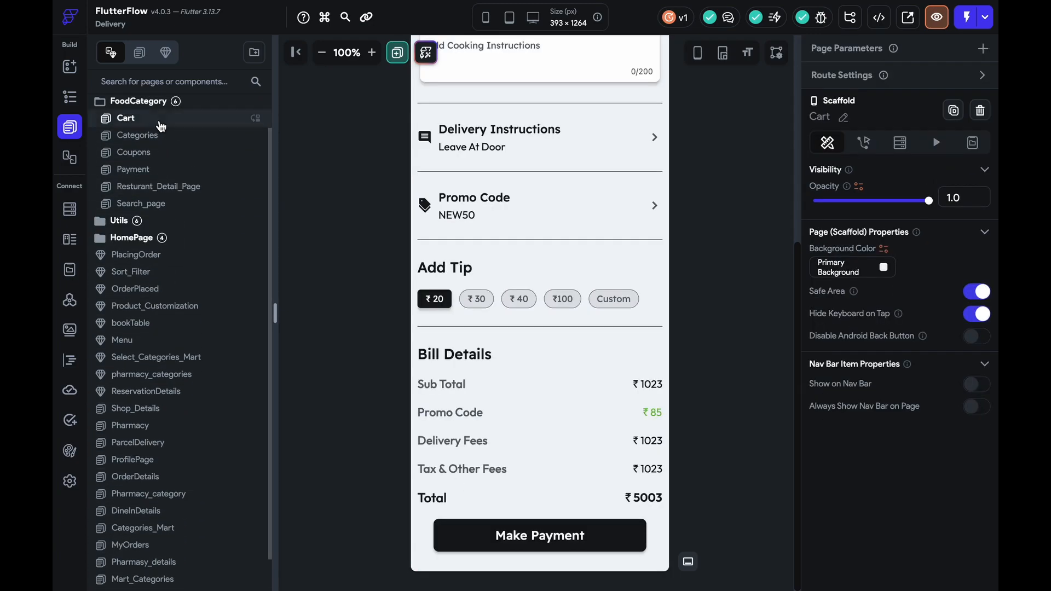
{"action": "left_click", "coordinate": [540, 412]}
{"action": "key", "text": "ctrl+c"}
{"action": "left_click", "coordinate": [168, 481]}
{"action": "left_click", "coordinate": [517, 493]}
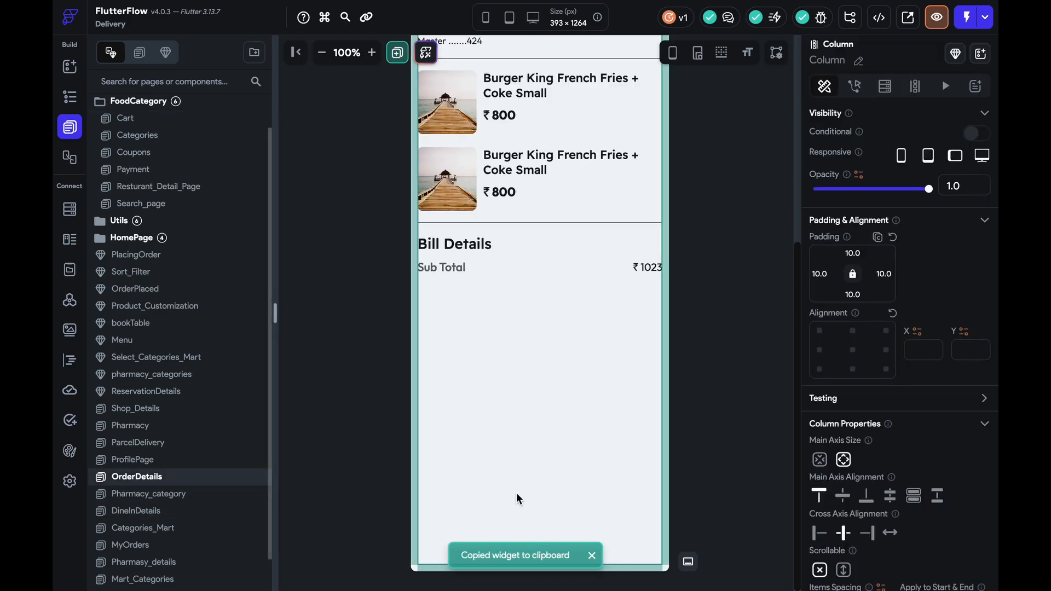
{"action": "key", "text": "ctrl+v"}
Copy the Delivery Fees row from Cart and paste it below Promo Code
{"action": "left_click", "coordinate": [129, 119]}
{"action": "left_click", "coordinate": [547, 441]}
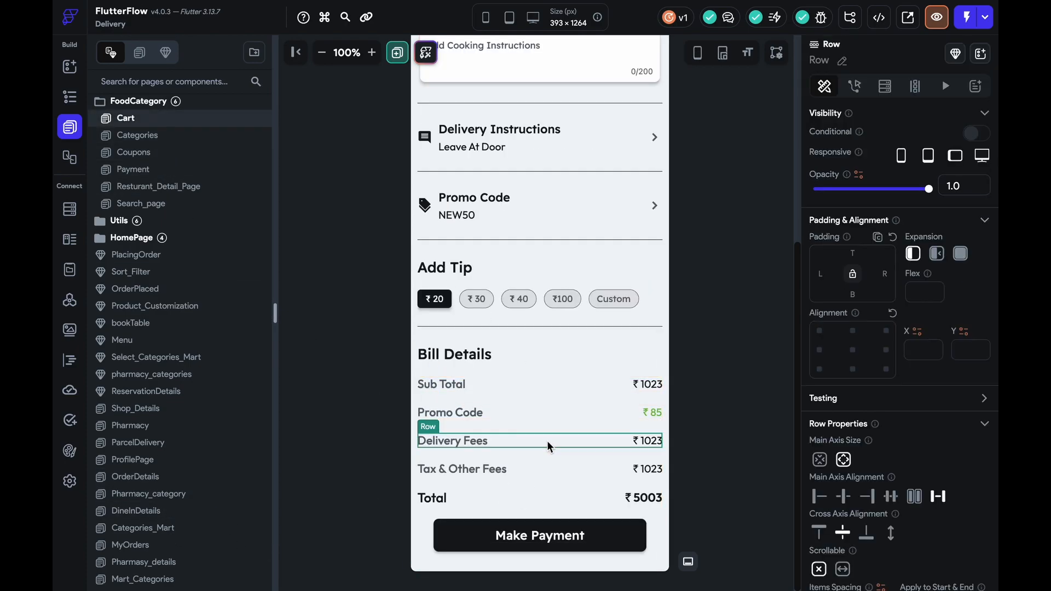
{"action": "key", "text": "ctrl+c"}
{"action": "left_click", "coordinate": [151, 466]}
{"action": "left_click", "coordinate": [152, 485]}
{"action": "left_click", "coordinate": [501, 478]}
{"action": "key", "text": "ctrl+v"}
Add a single Tax & Other Fees row from Cart below Delivery Fees, undoing the extra copy
{"action": "left_click", "coordinate": [149, 119]}
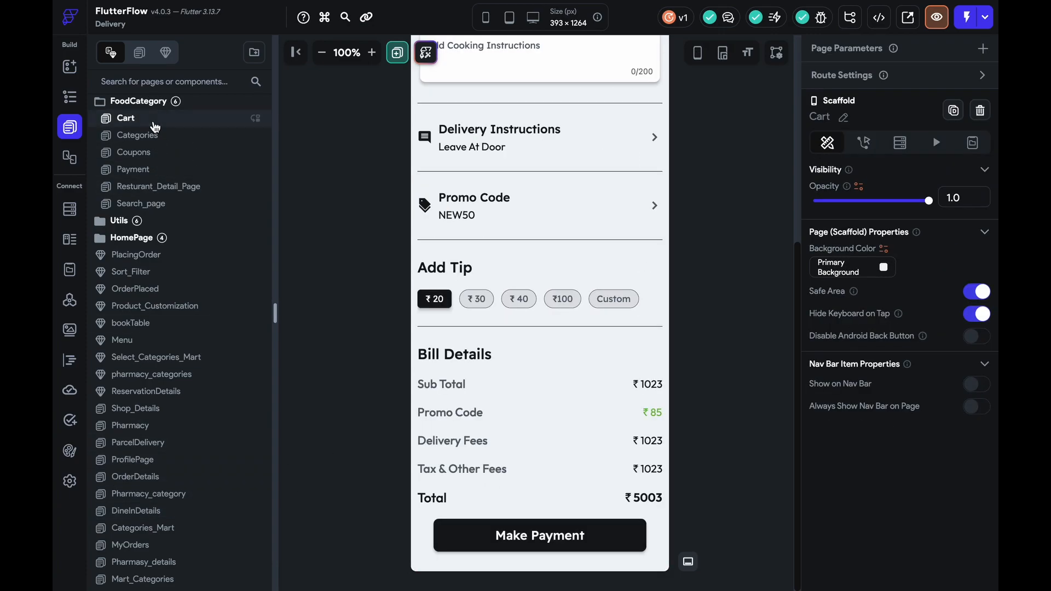
{"action": "left_click", "coordinate": [576, 476]}
{"action": "key", "text": "ctrl+c"}
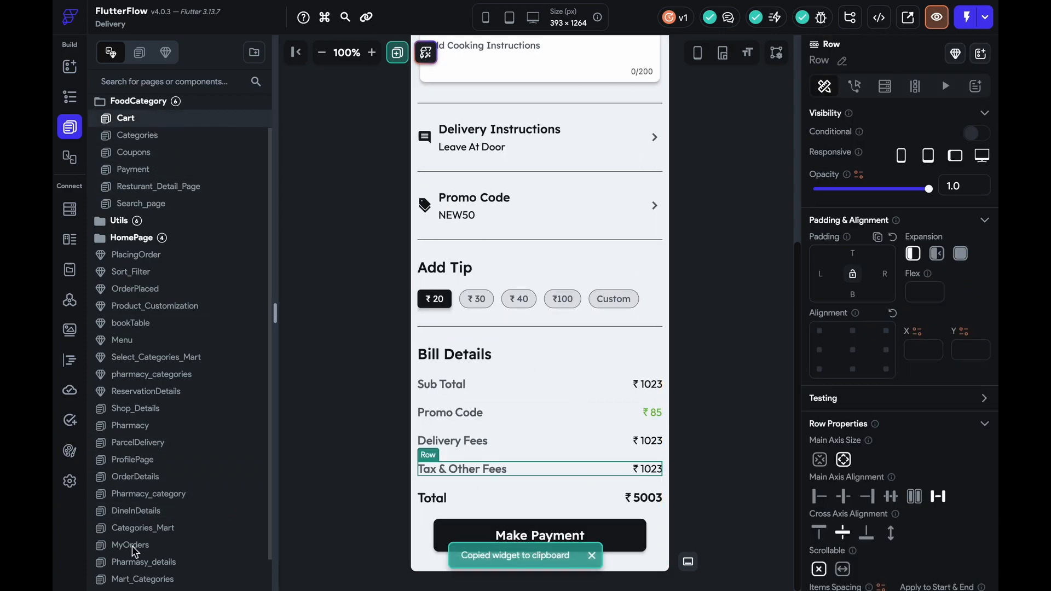
{"action": "left_click", "coordinate": [143, 478]}
{"action": "left_click", "coordinate": [531, 492]}
{"action": "key", "text": "ctrl+v"}
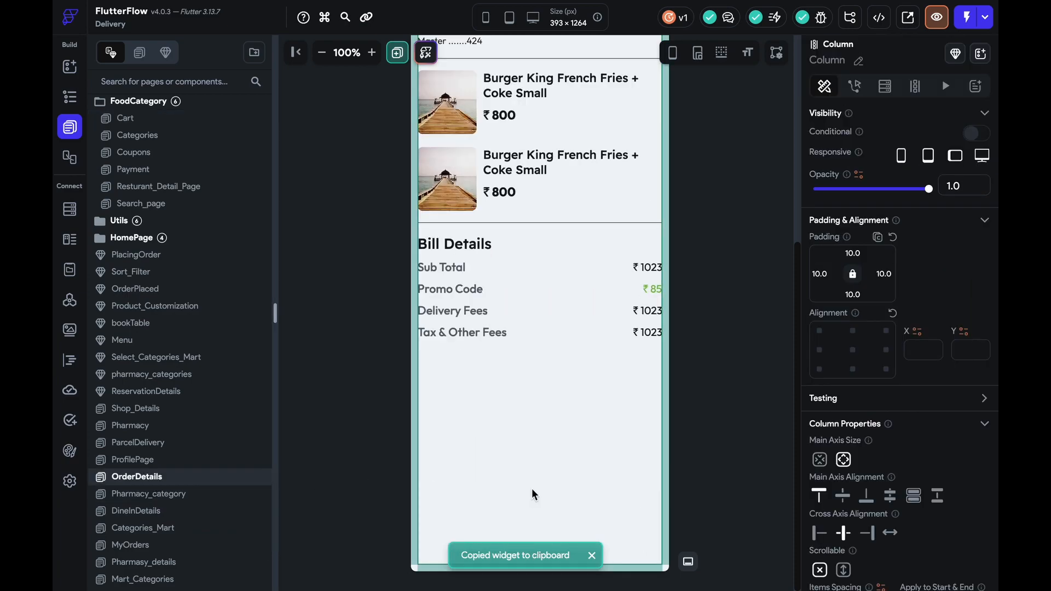
{"action": "left_click", "coordinate": [131, 119]}
{"action": "left_click", "coordinate": [561, 473]}
{"action": "key", "text": "ctrl+c"}
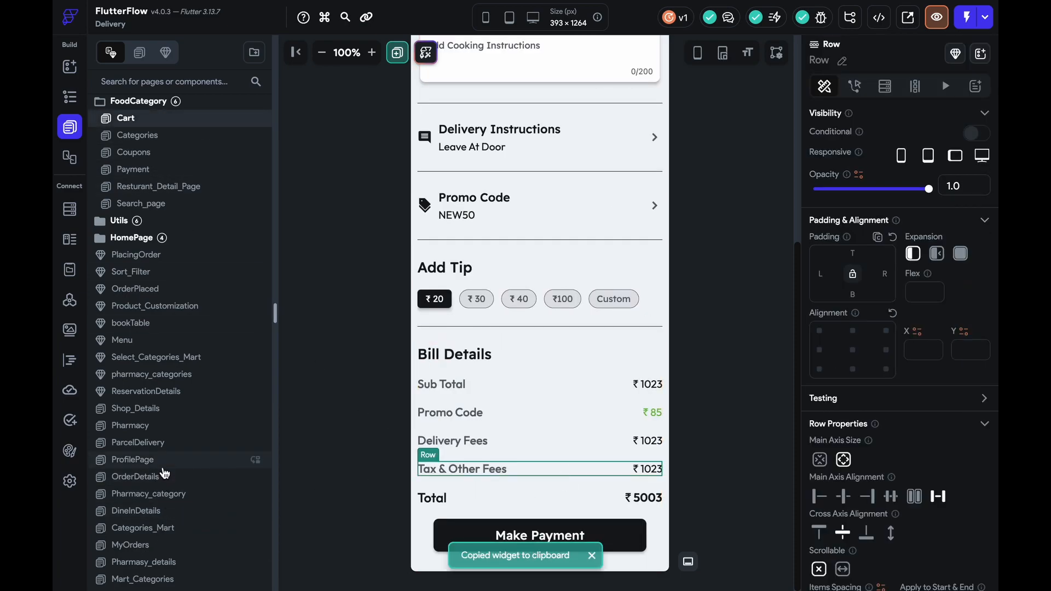
{"action": "left_click", "coordinate": [187, 478]}
{"action": "left_click", "coordinate": [472, 458]}
{"action": "key", "text": "ctrl+v"}
{"action": "key", "text": "ctrl+z"}
{"action": "key", "text": "ctrl+z"}
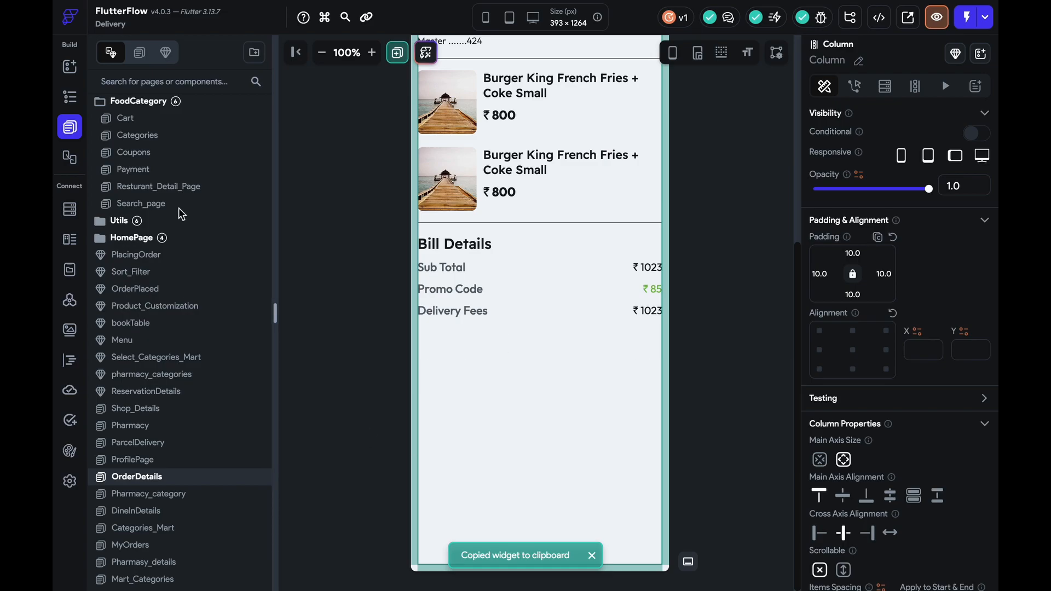
{"action": "key", "text": "ctrl+v"}
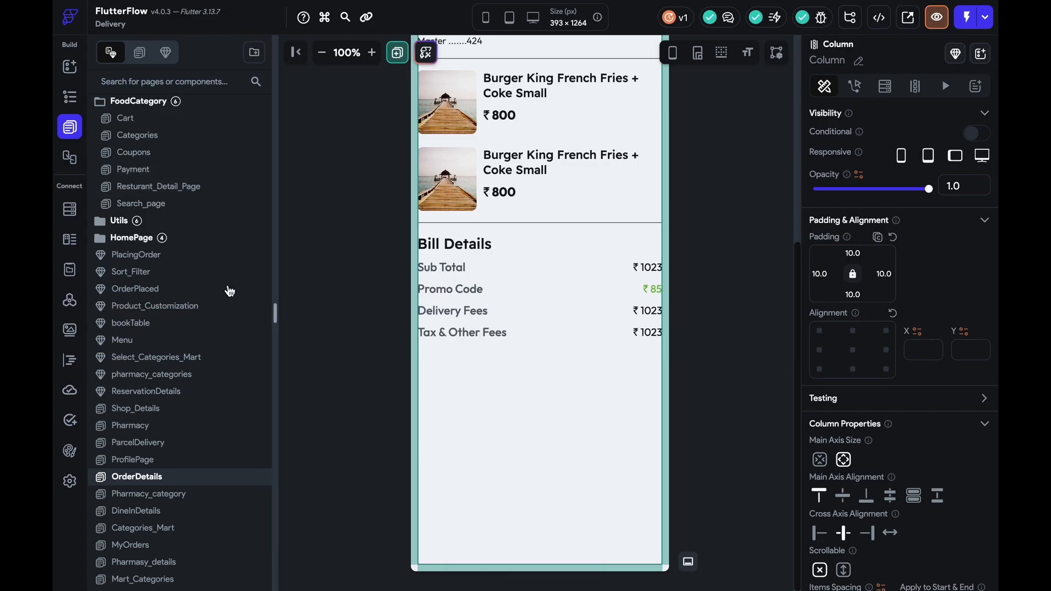
Copy the Total row from the Cart page
{"action": "left_click", "coordinate": [146, 119]}
{"action": "left_click", "coordinate": [532, 496]}
{"action": "key", "text": "ctrl+c"}
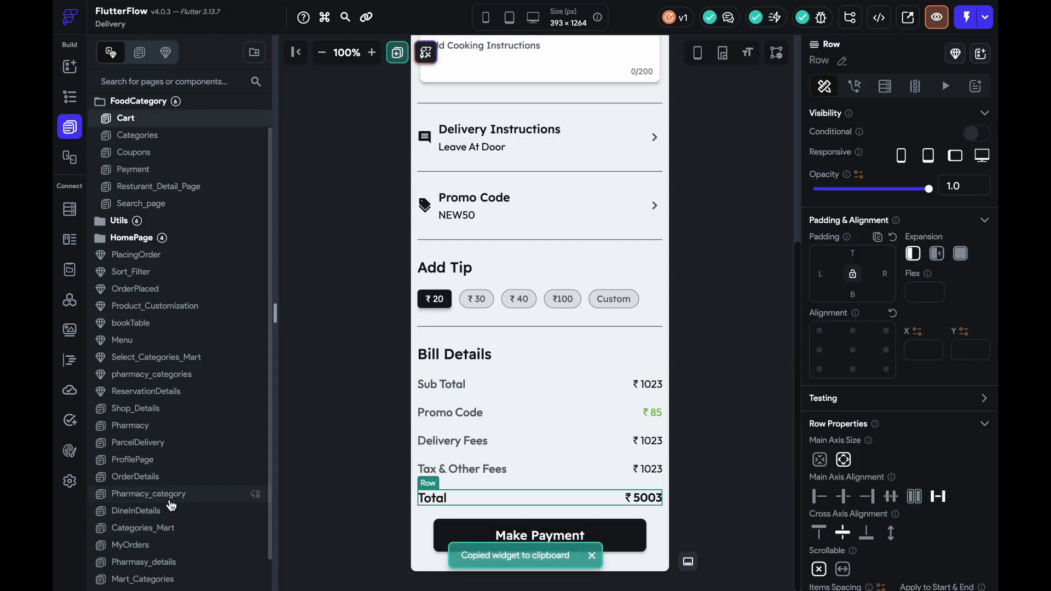
{"action": "left_click", "coordinate": [167, 477]}
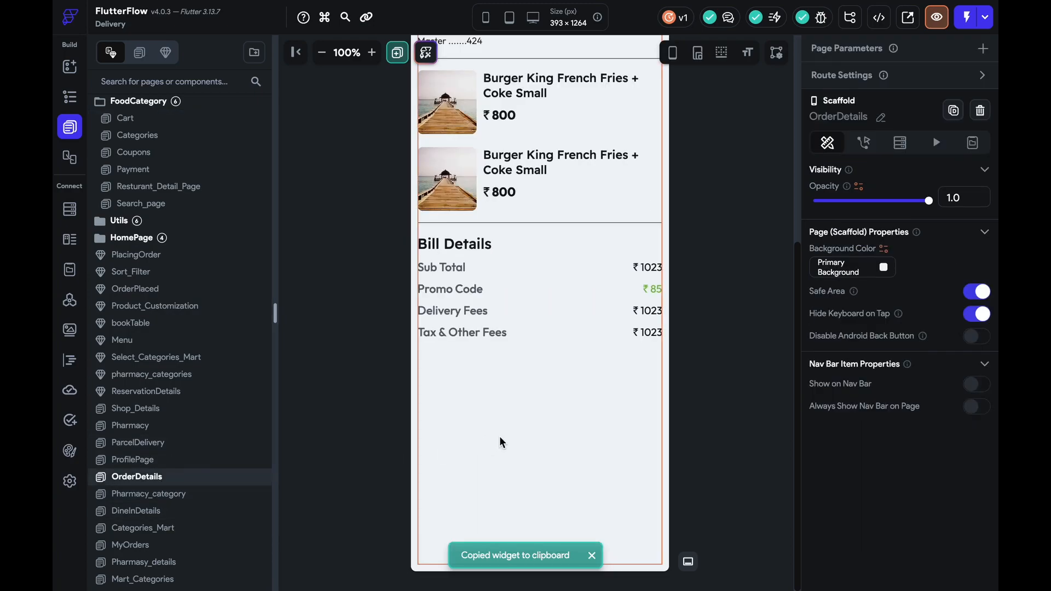
Paste the ₹5003 Total row below Tax & Other Fees
{"action": "left_click", "coordinate": [499, 438]}
{"action": "key", "text": "ctrl+v"}
{"action": "scroll", "coordinate": [710, 340], "scroll_direction": "up", "scroll_amount": 6}
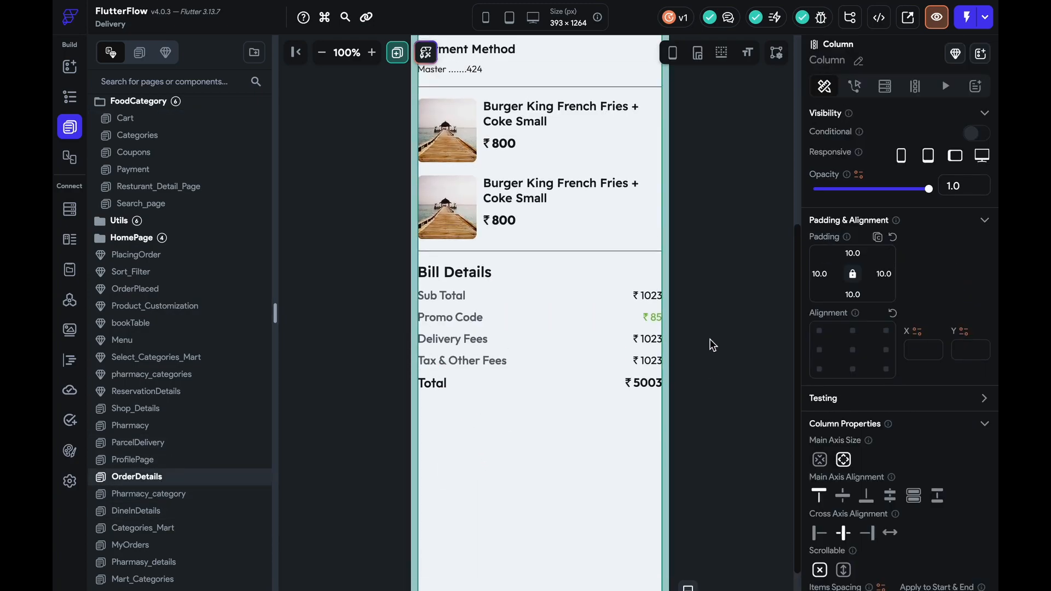
Return the canvas to 80% zoom and a 393 × 852 phone frame
{"action": "left_click", "coordinate": [322, 52]}
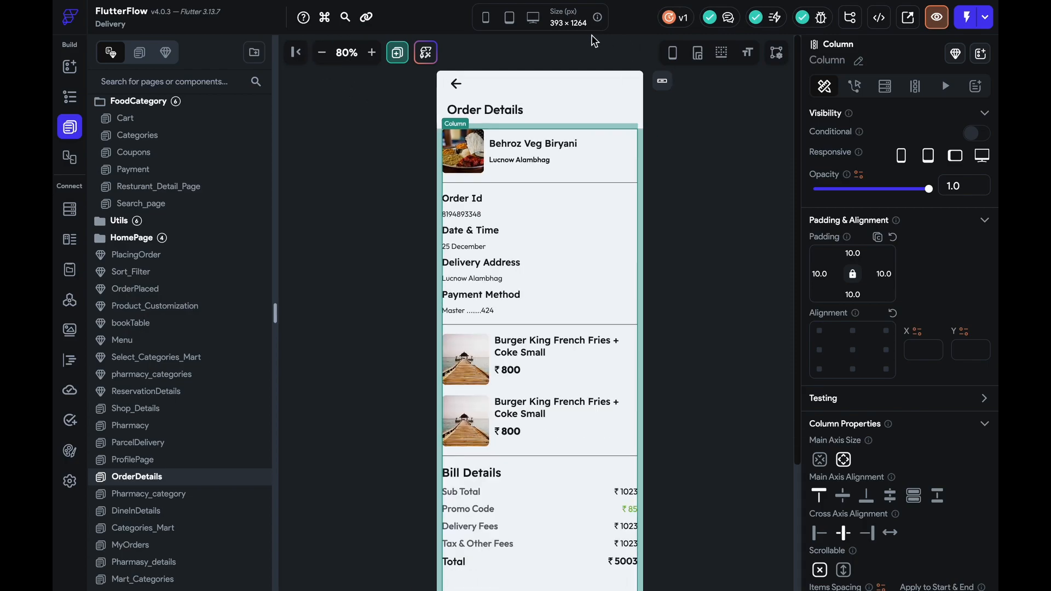
{"action": "left_click", "coordinate": [485, 17]}
{"action": "left_click", "coordinate": [712, 239]}
{"action": "left_click", "coordinate": [656, 53]}
Make the outer content column scrollable vertically
{"action": "left_click", "coordinate": [613, 249]}
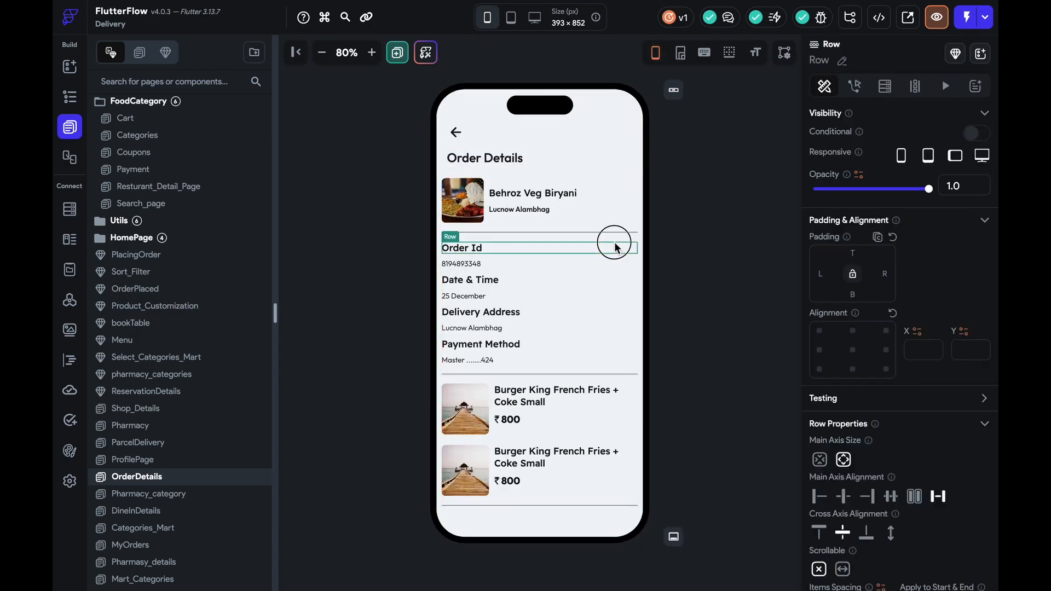
{"action": "left_click", "coordinate": [605, 238]}
{"action": "left_click", "coordinate": [843, 449]}
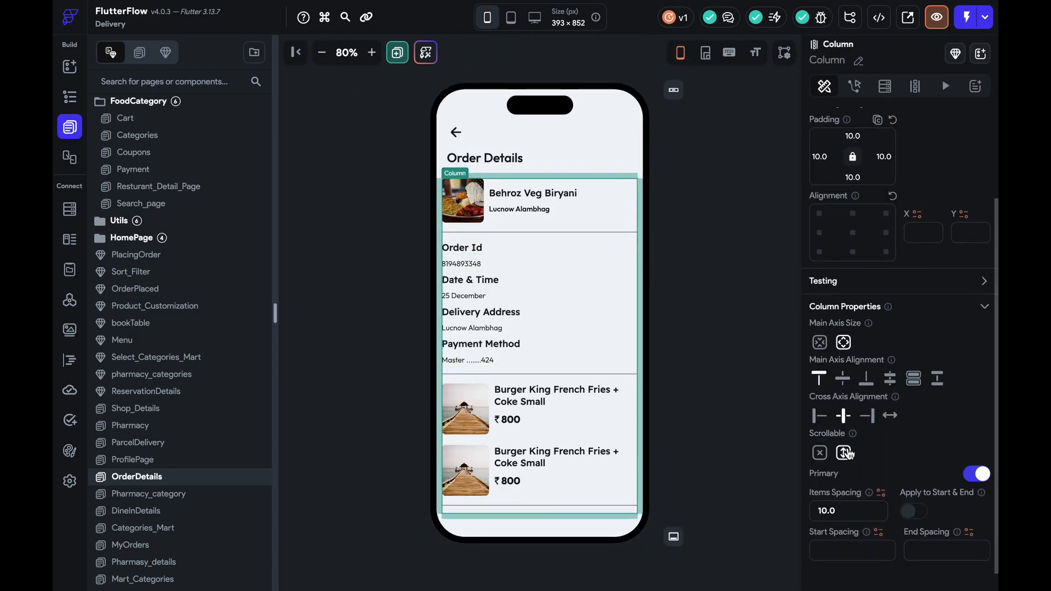
{"action": "scroll", "coordinate": [583, 342], "scroll_direction": "down", "scroll_amount": 3}
{"action": "scroll", "coordinate": [584, 343], "scroll_direction": "up", "scroll_amount": 2}
{"action": "left_click", "coordinate": [733, 387]}
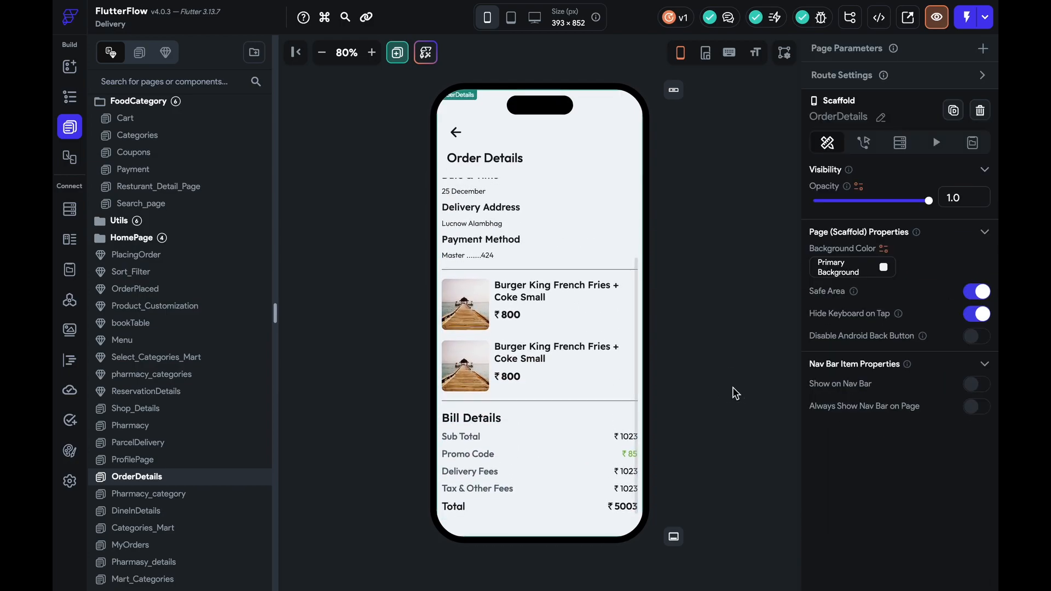
{"action": "scroll", "coordinate": [518, 309], "scroll_direction": "up", "scroll_amount": 4}
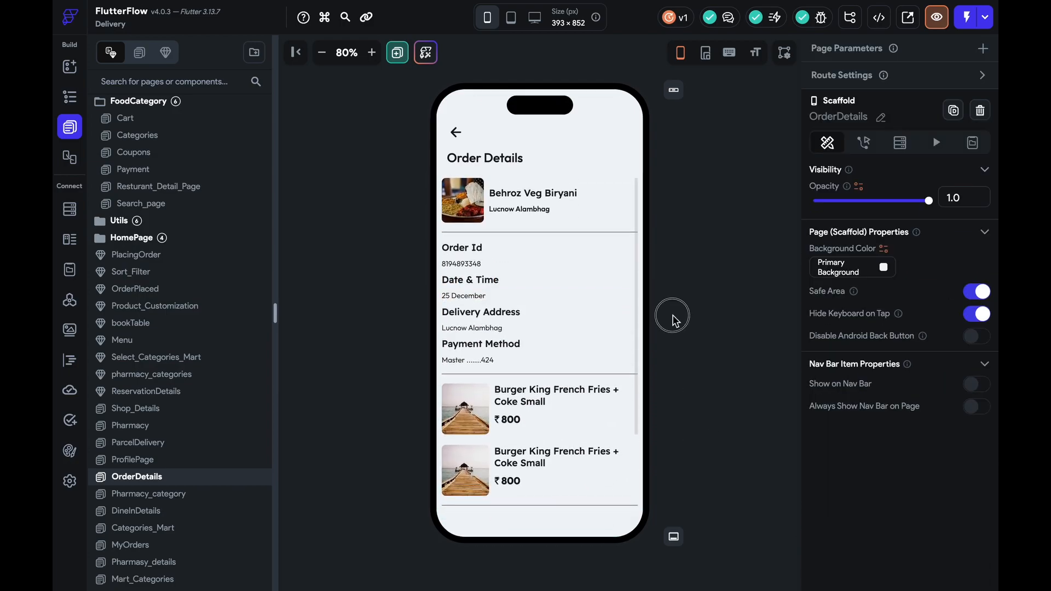